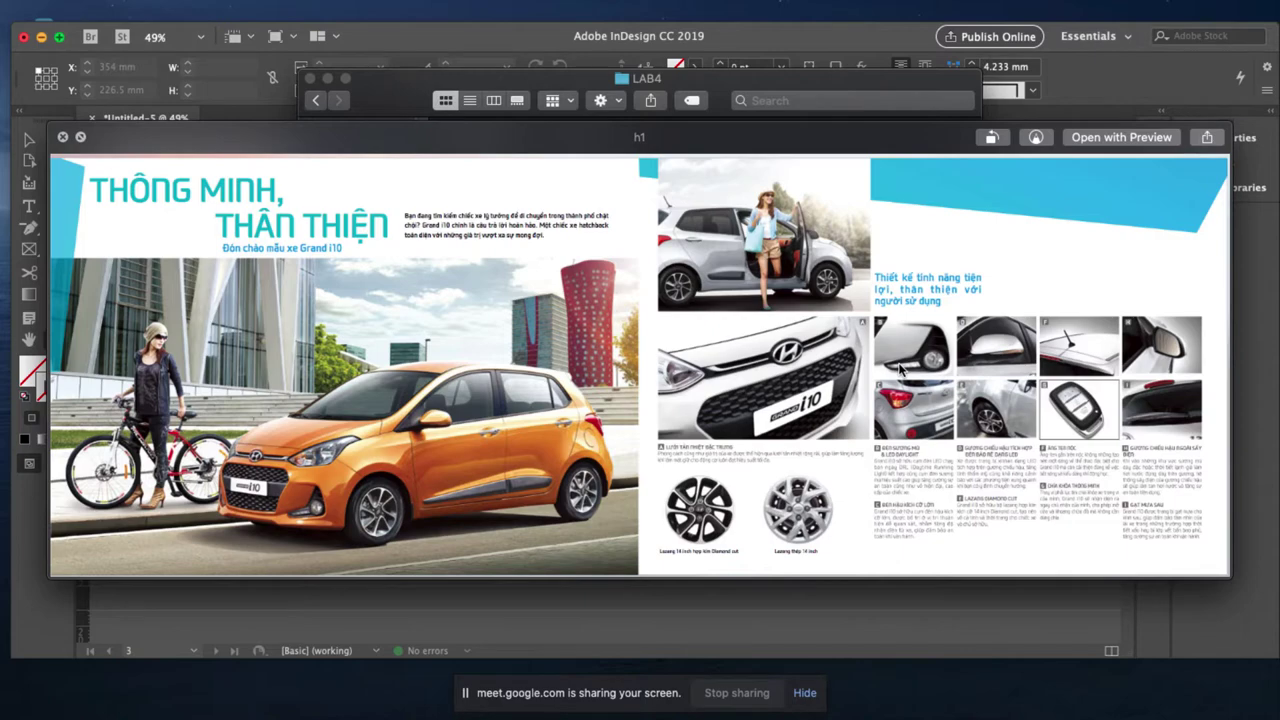
{"action": "key", "text": "Right"}
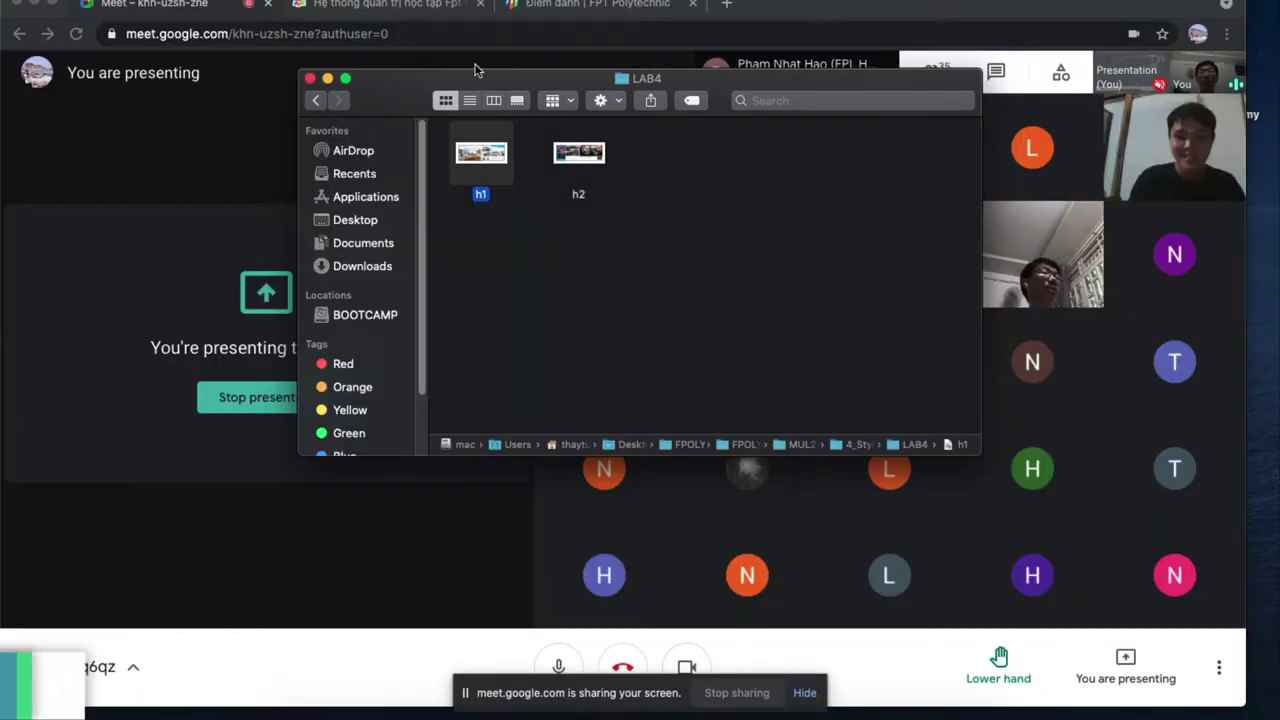
{"action": "left_click", "coordinate": [396, 6]}
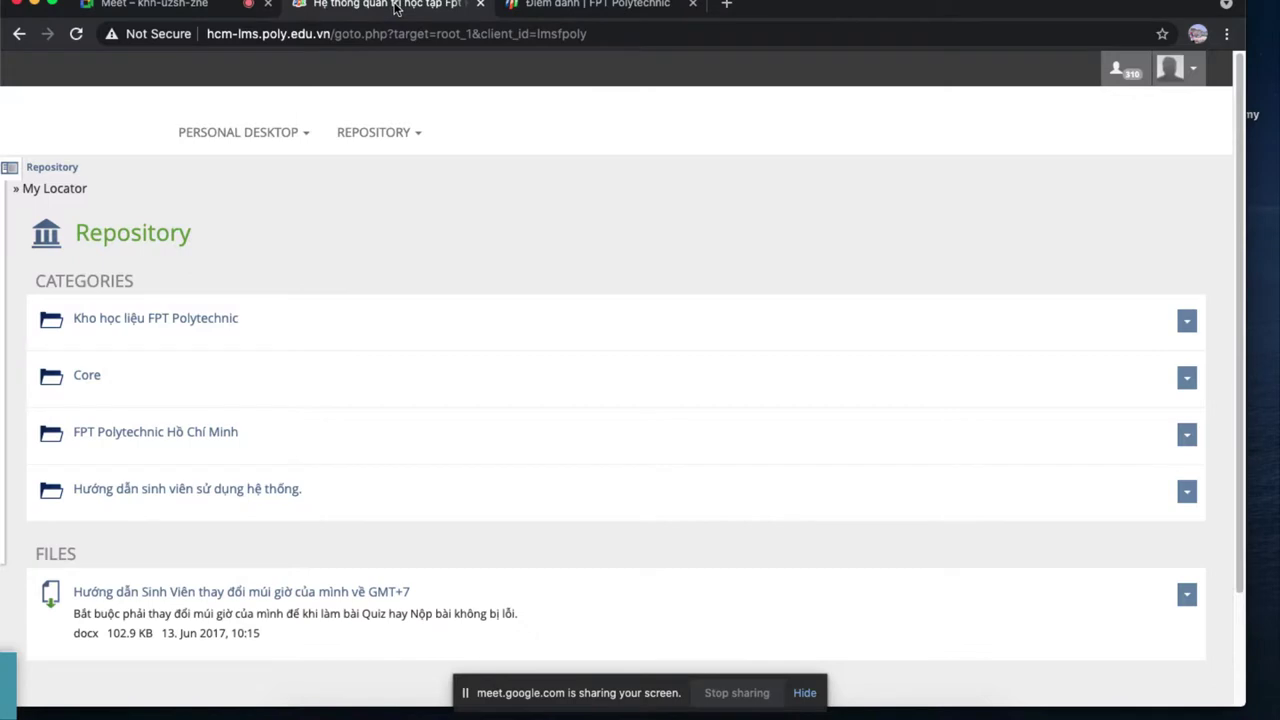
{"action": "left_click", "coordinate": [183, 6]}
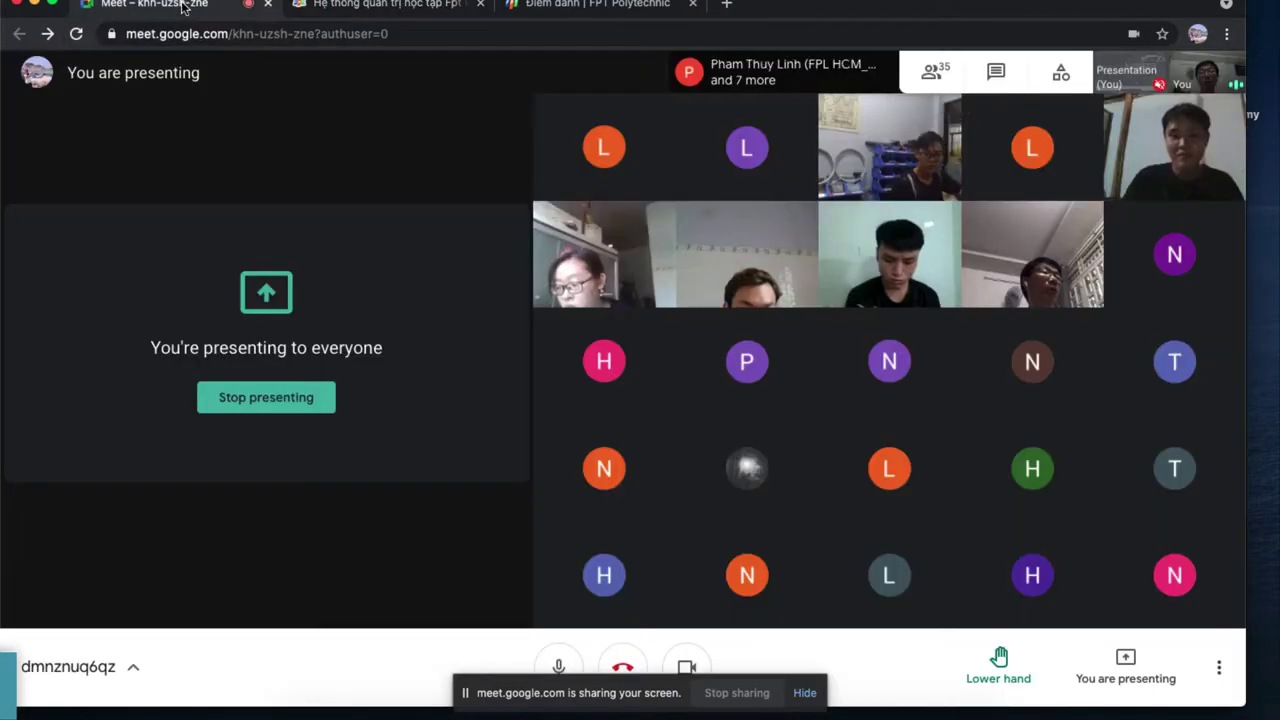
In a new browser tab, open the DH16312 InDesign class's classwork in Google Classroom and expand "Tham khảo Assignment giai đoạn 2".
{"action": "left_click", "coordinate": [726, 5]}
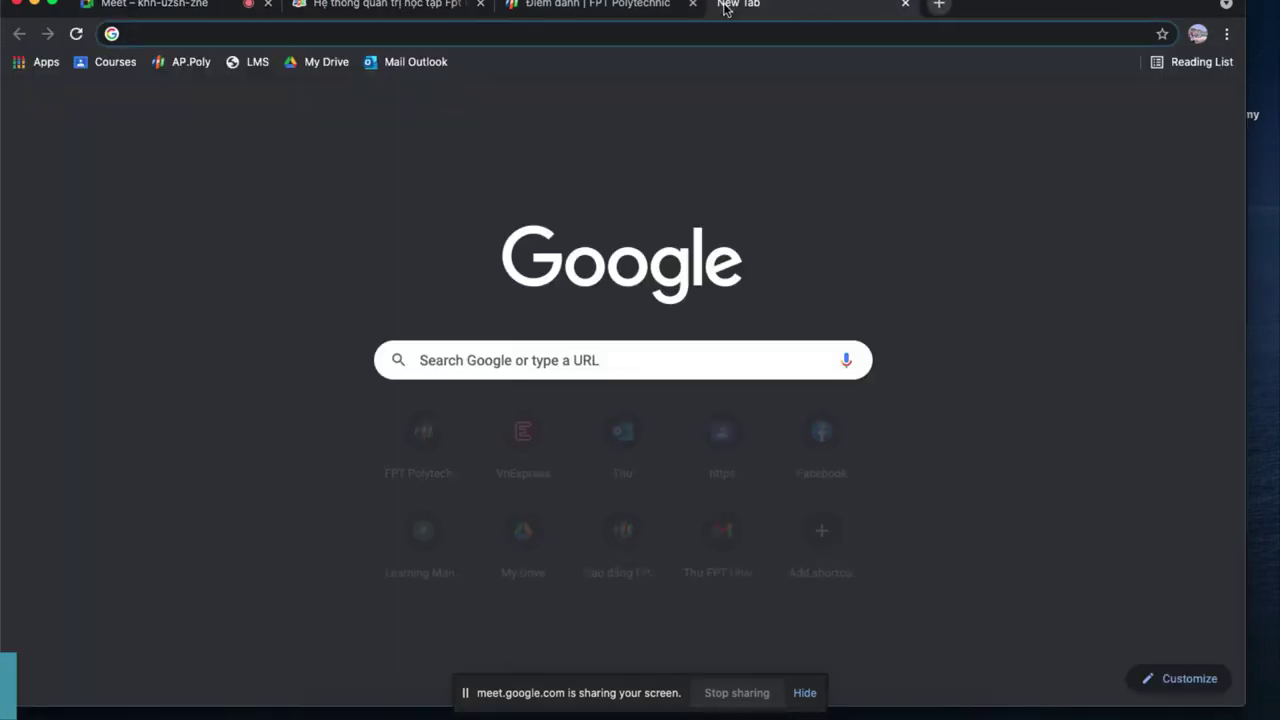
{"action": "left_click", "coordinate": [124, 66]}
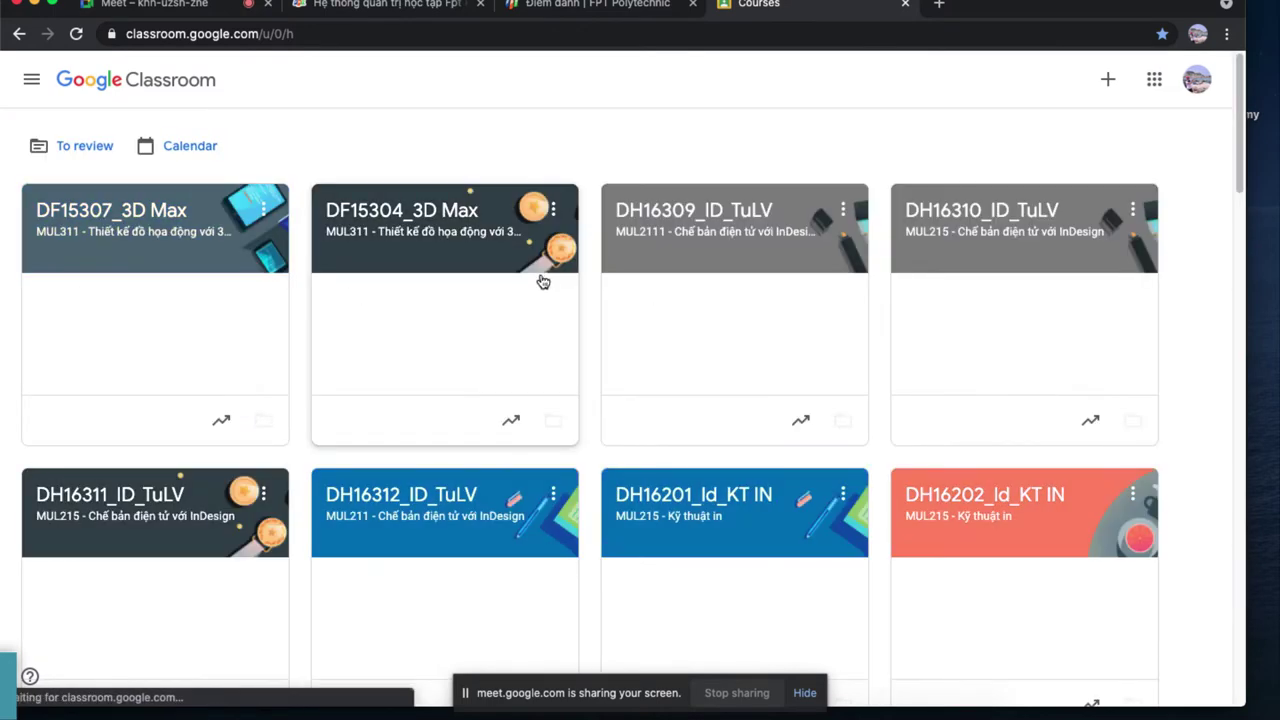
{"action": "left_click", "coordinate": [428, 494]}
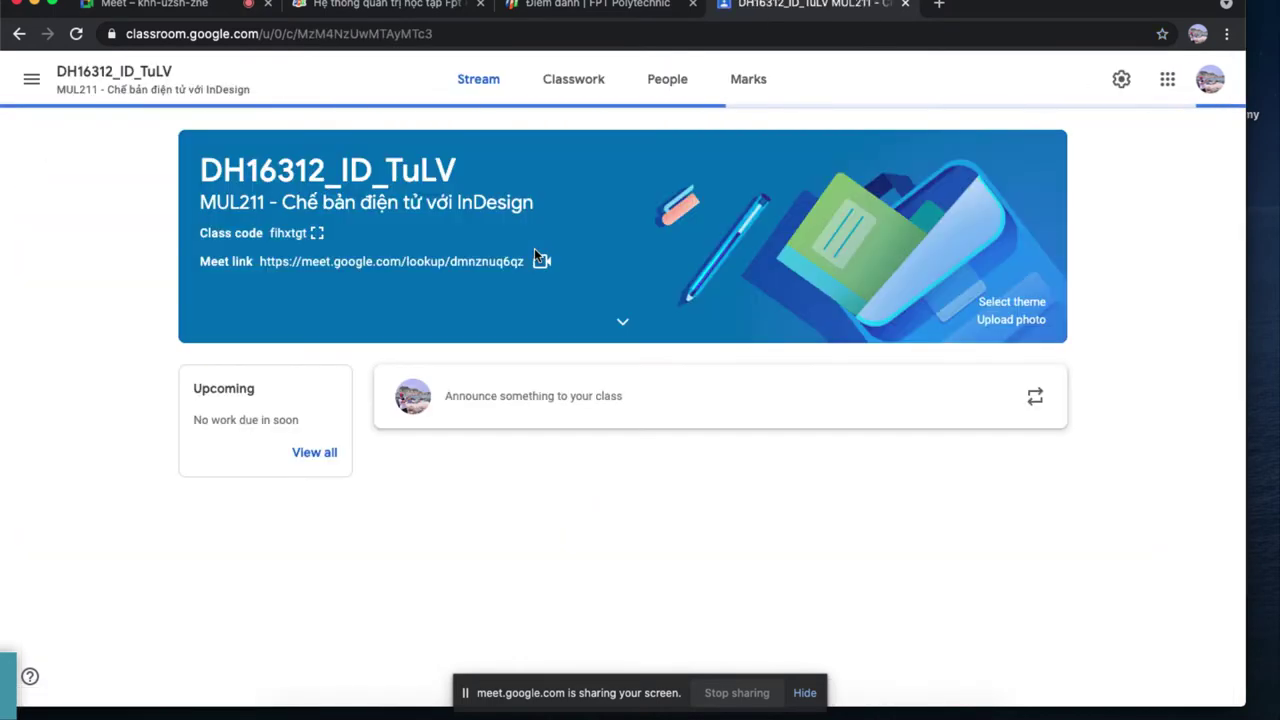
{"action": "left_click", "coordinate": [572, 80]}
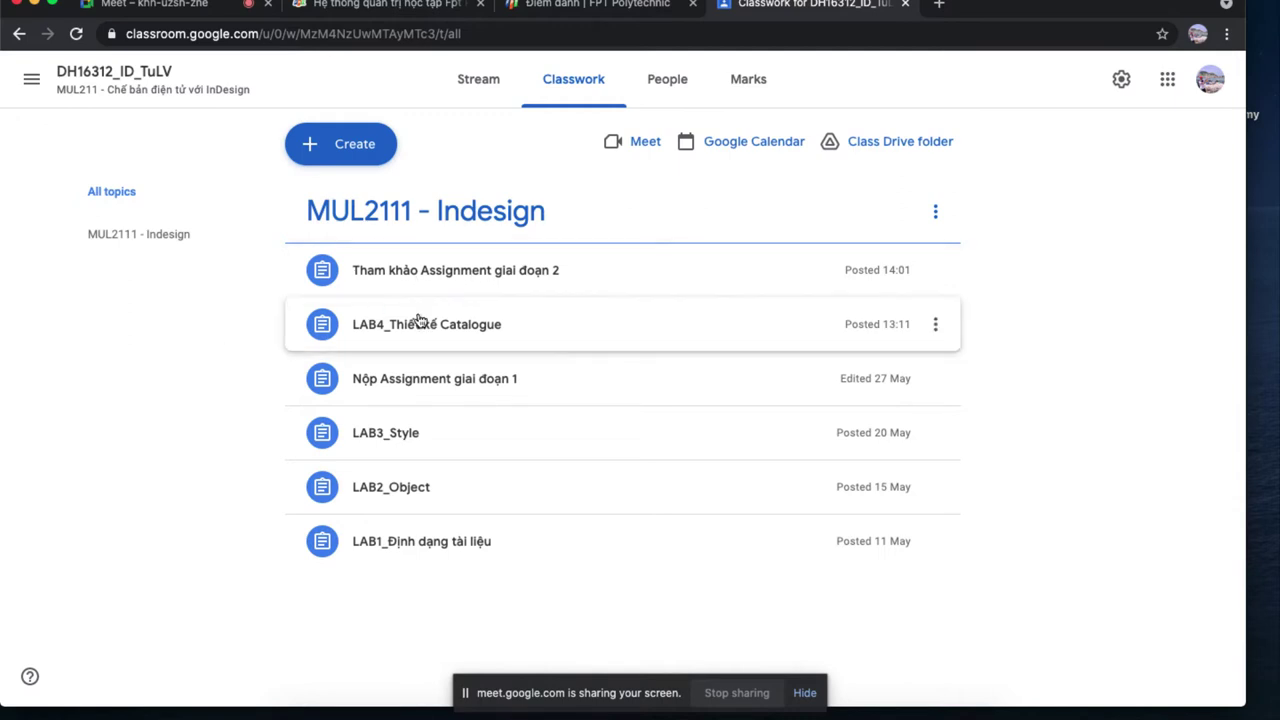
{"action": "left_click", "coordinate": [512, 263]}
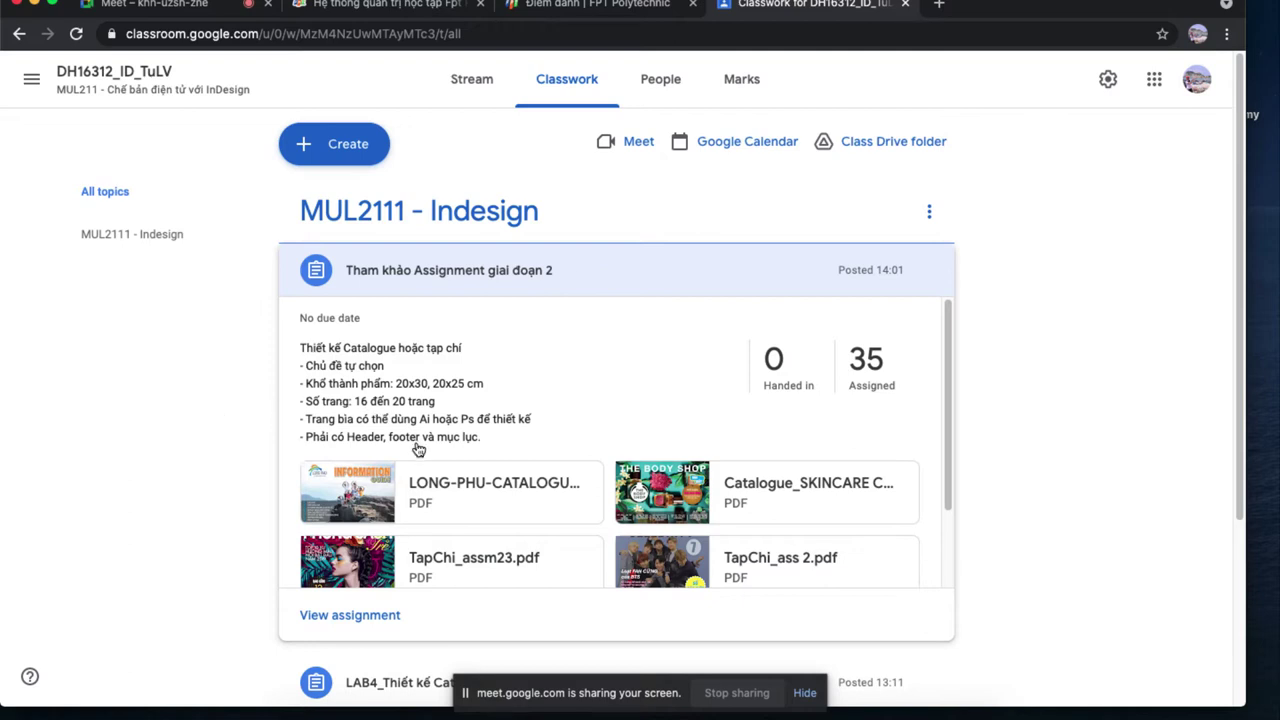
Look through the pages of the attached LONG-PHU-CATALOGUE.pdf and return to the assignment.
{"action": "left_click", "coordinate": [353, 503]}
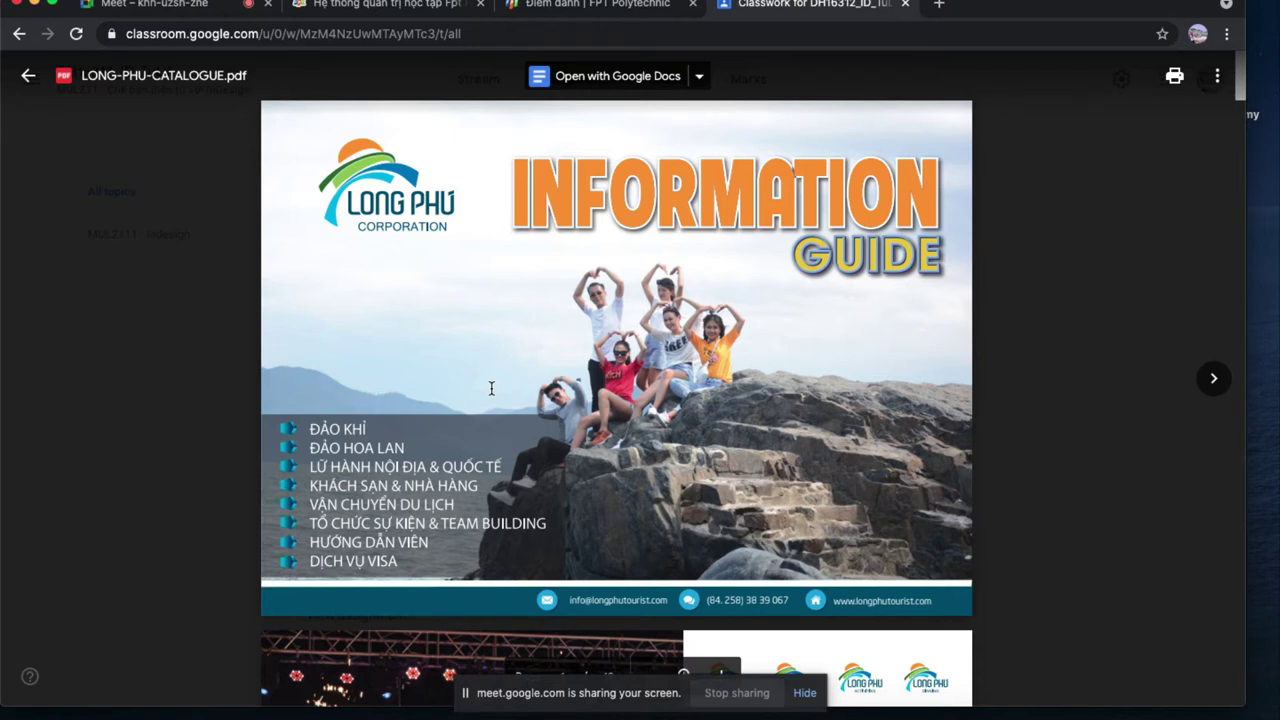
{"action": "scroll", "coordinate": [491, 388], "scroll_direction": "down", "scroll_amount": 5}
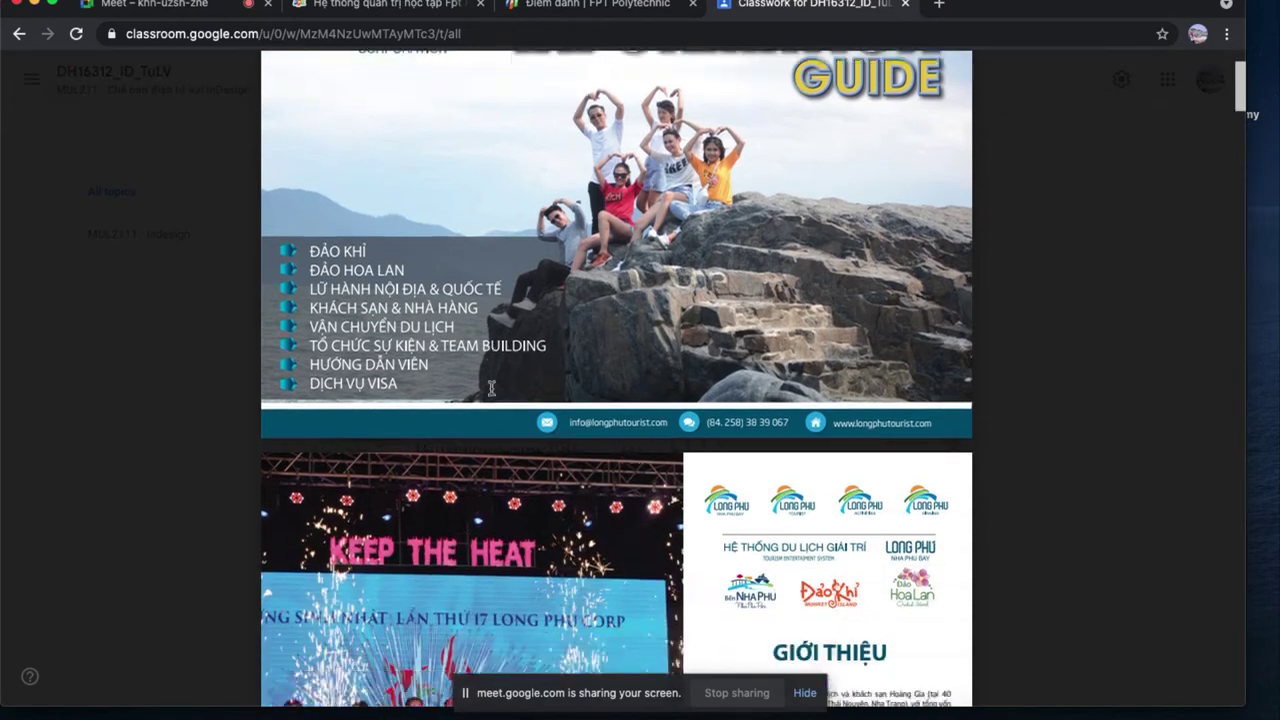
{"action": "scroll", "coordinate": [491, 388], "scroll_direction": "down", "scroll_amount": 12}
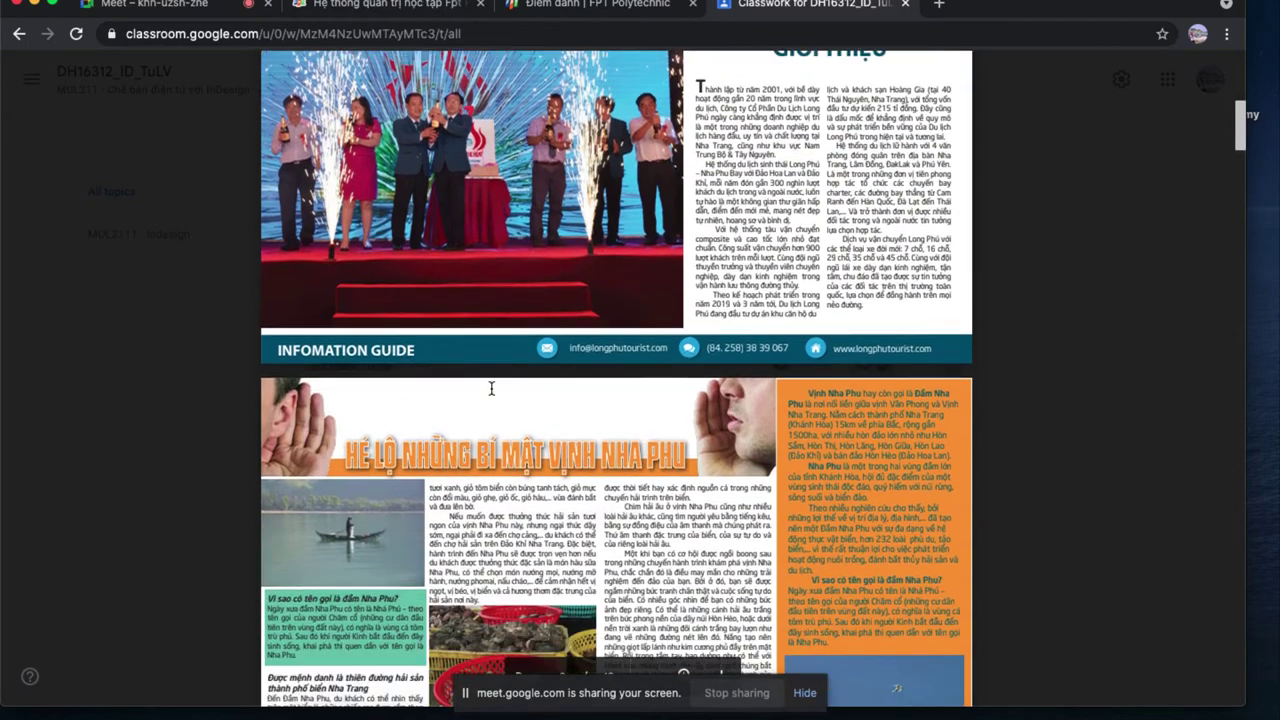
{"action": "scroll", "coordinate": [491, 388], "scroll_direction": "down", "scroll_amount": 20}
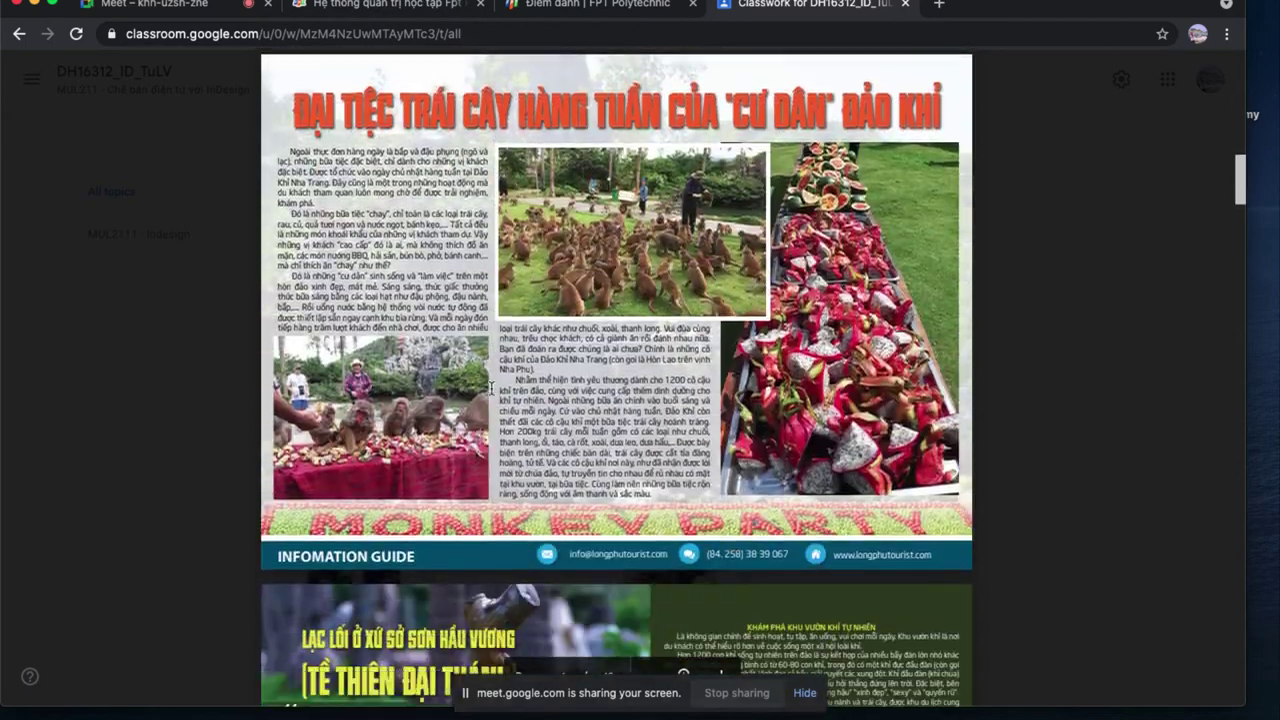
{"action": "scroll", "coordinate": [491, 388], "scroll_direction": "down", "scroll_amount": 15}
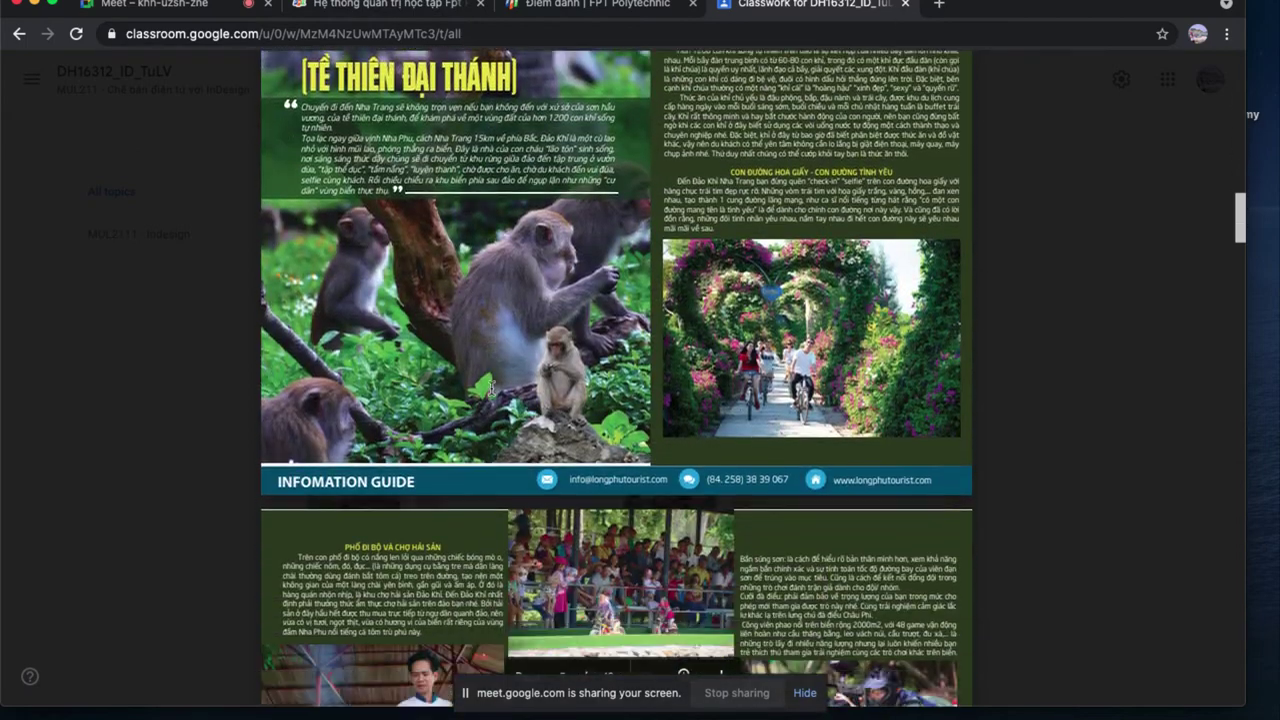
{"action": "scroll", "coordinate": [491, 388], "scroll_direction": "down", "scroll_amount": 5}
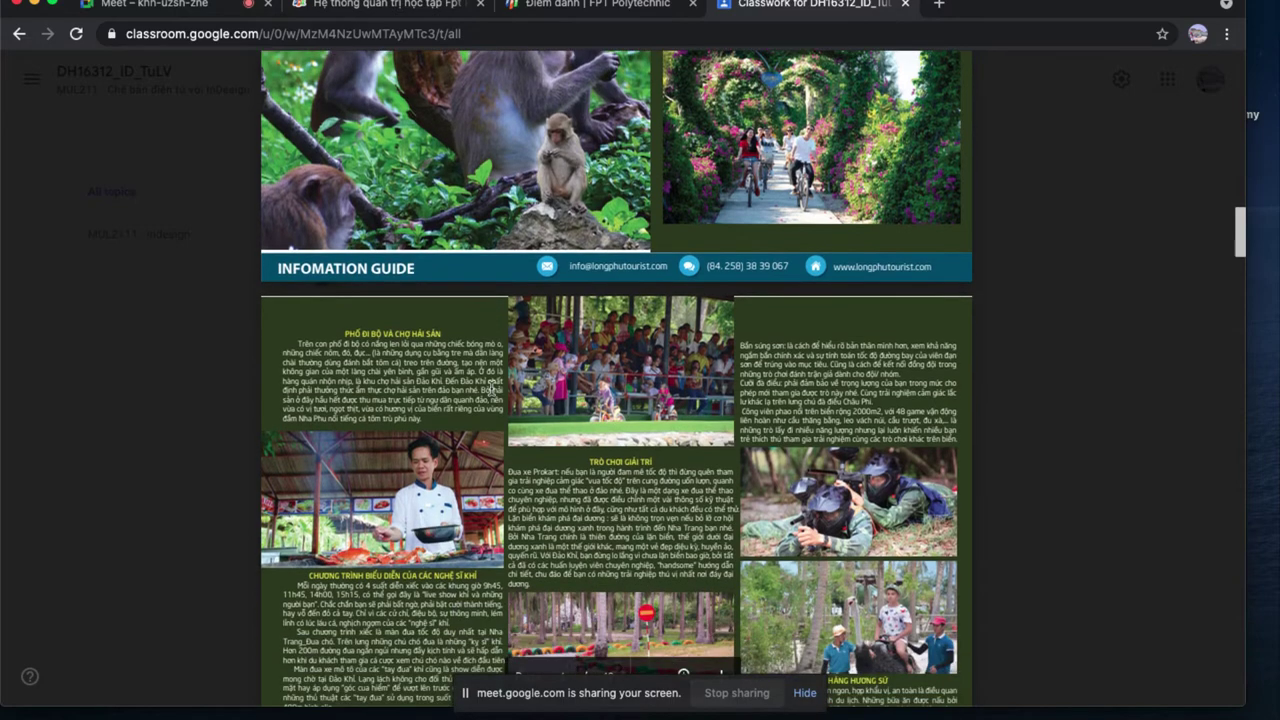
{"action": "key", "text": "Escape"}
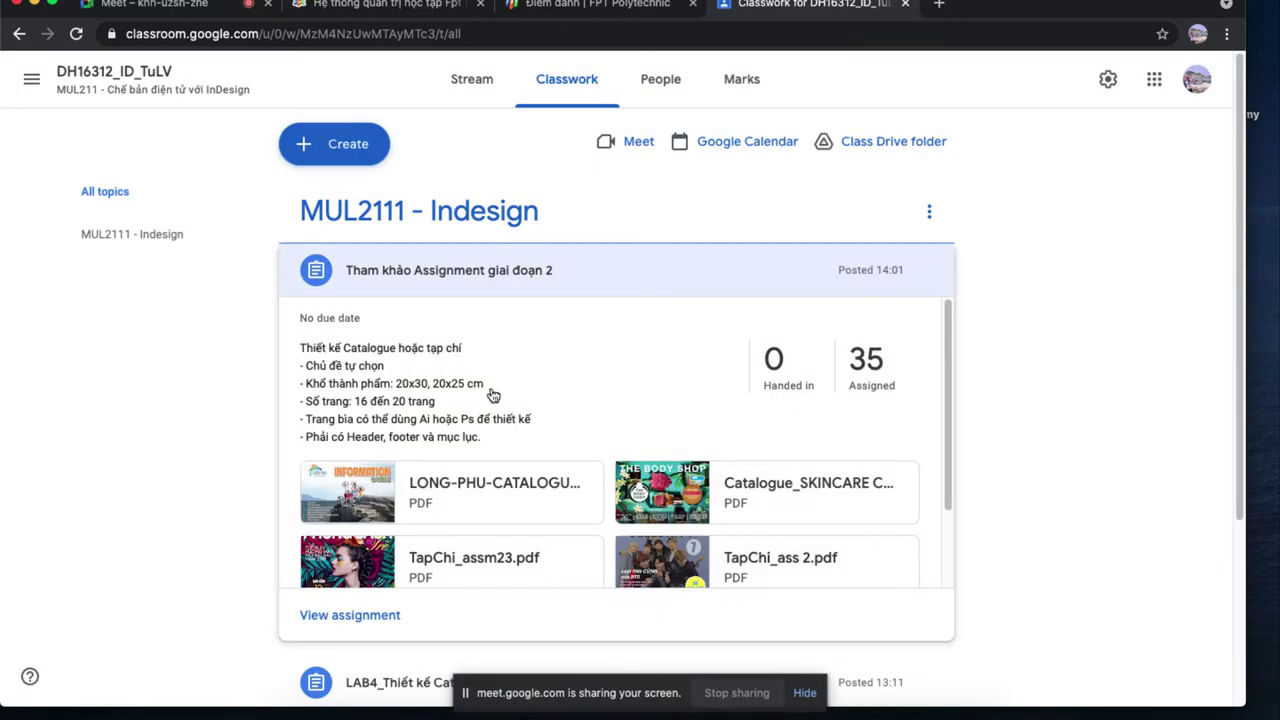
Look through the attached The Body Shop skincare catalogue PDF and close its preview.
{"action": "left_click", "coordinate": [680, 490]}
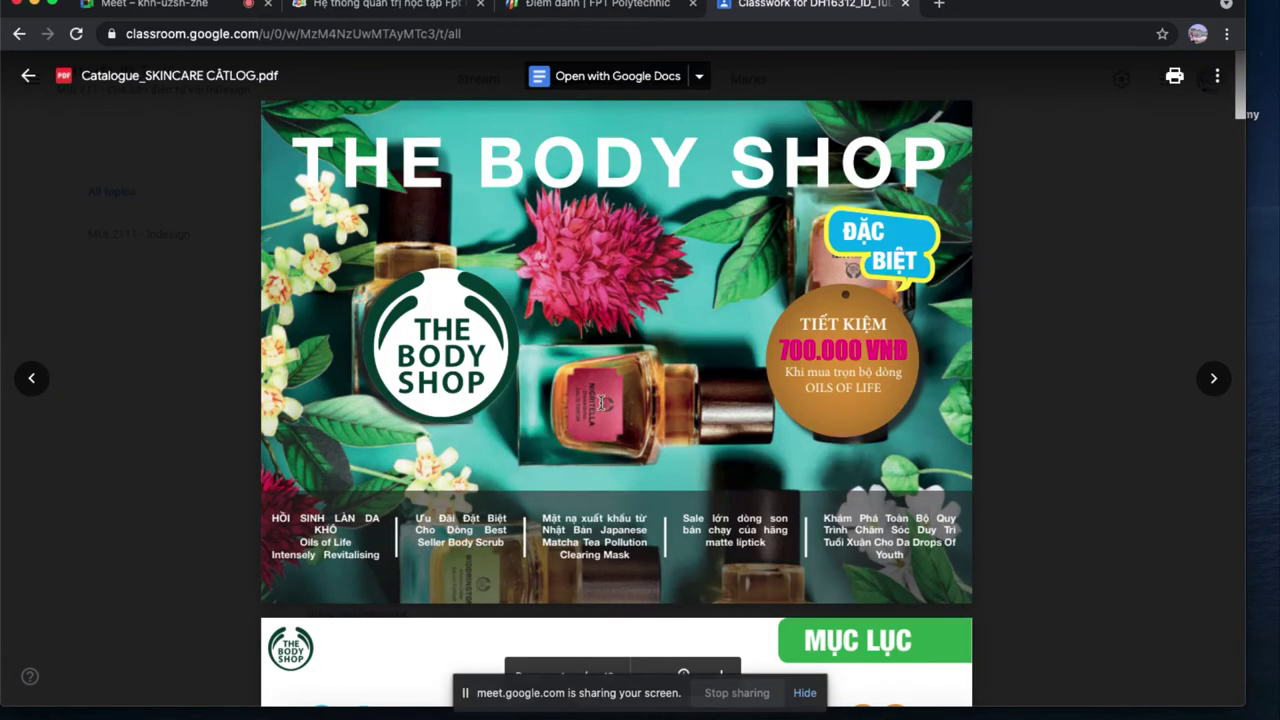
{"action": "scroll", "coordinate": [600, 400], "scroll_direction": "down", "scroll_amount": 10}
{"action": "scroll", "coordinate": [591, 415], "scroll_direction": "down", "scroll_amount": 8}
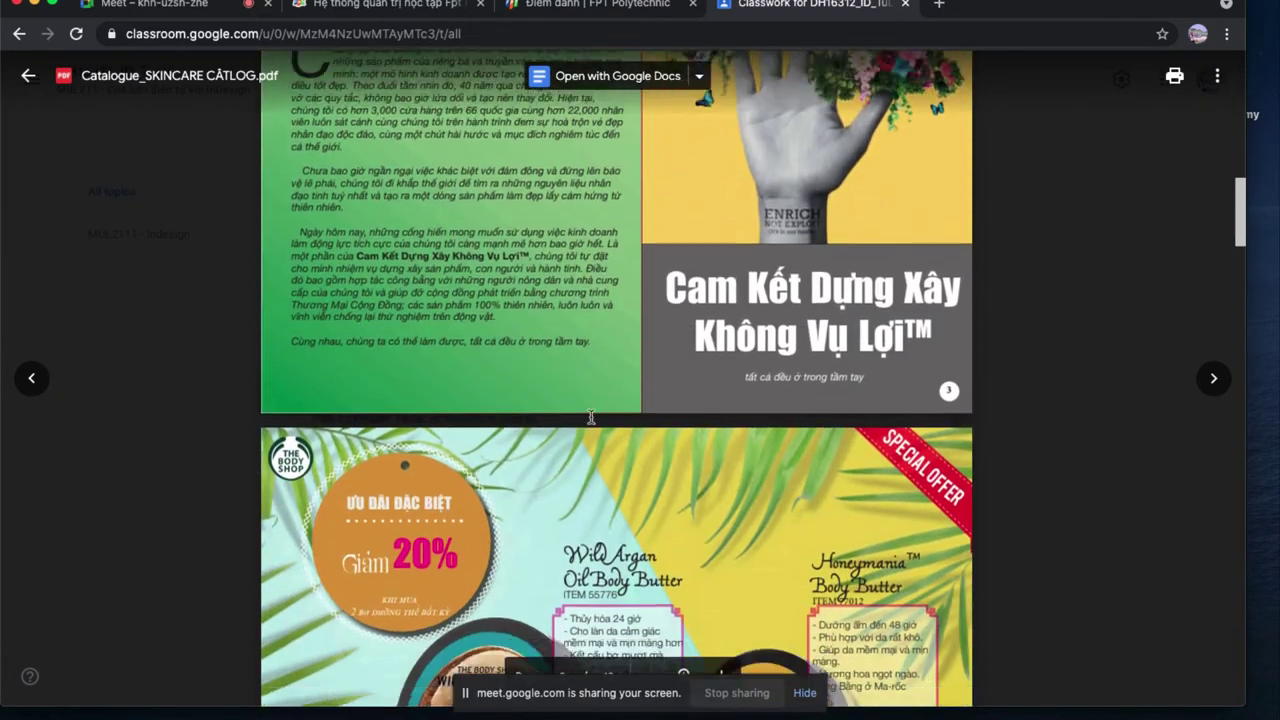
{"action": "key", "text": "Escape"}
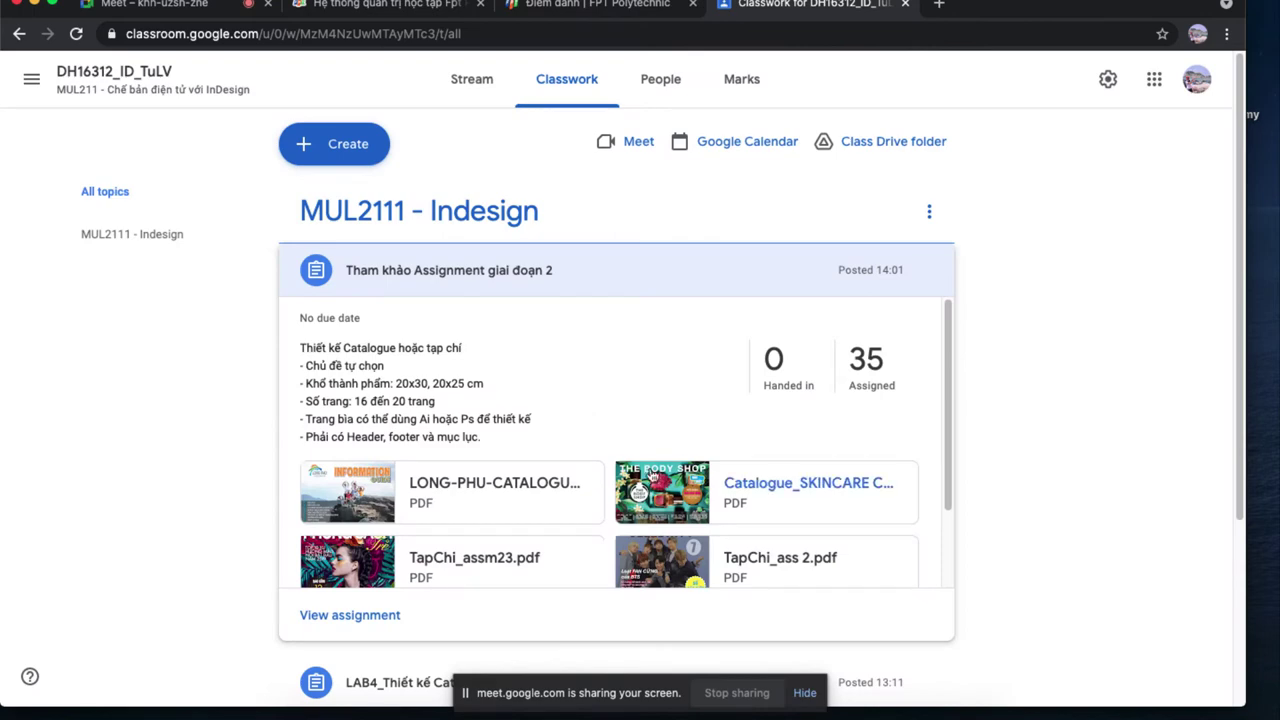
Examine the cover, table of contents and inner pages of TapChi_ass 2.pdf, then close the preview.
{"action": "left_click", "coordinate": [655, 557]}
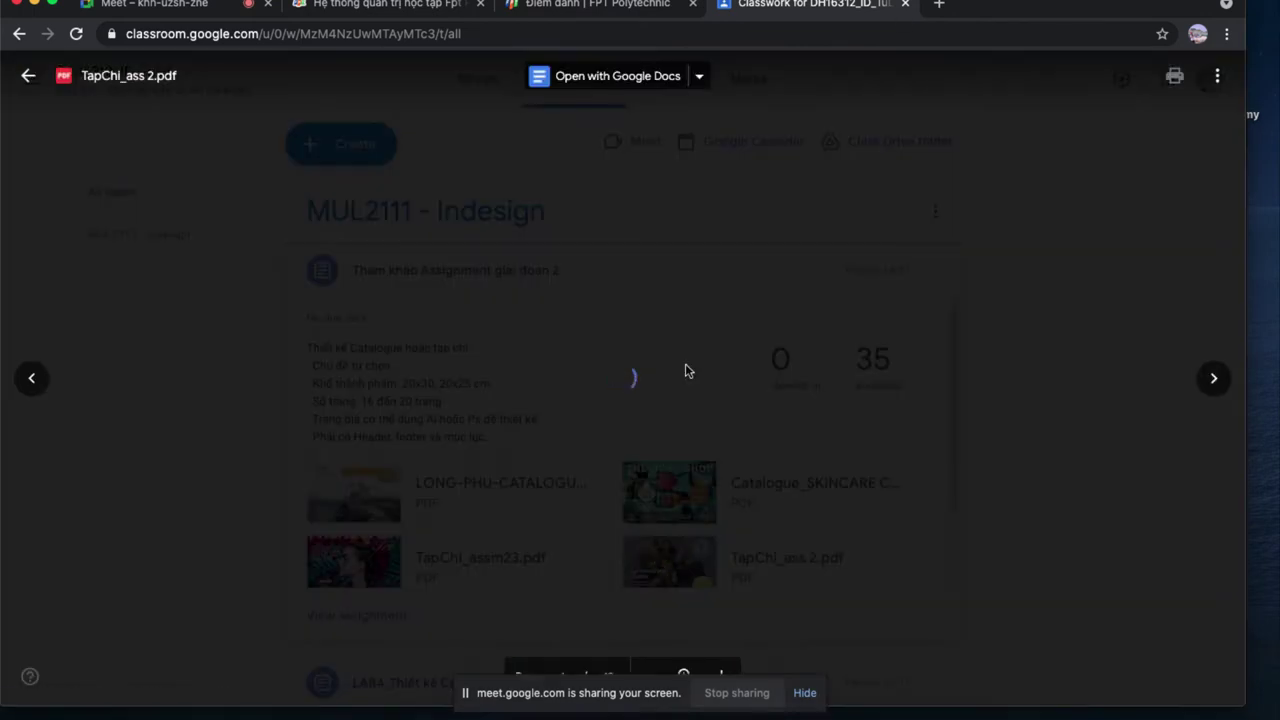
{"action": "scroll", "coordinate": [686, 365], "scroll_direction": "down", "scroll_amount": 10}
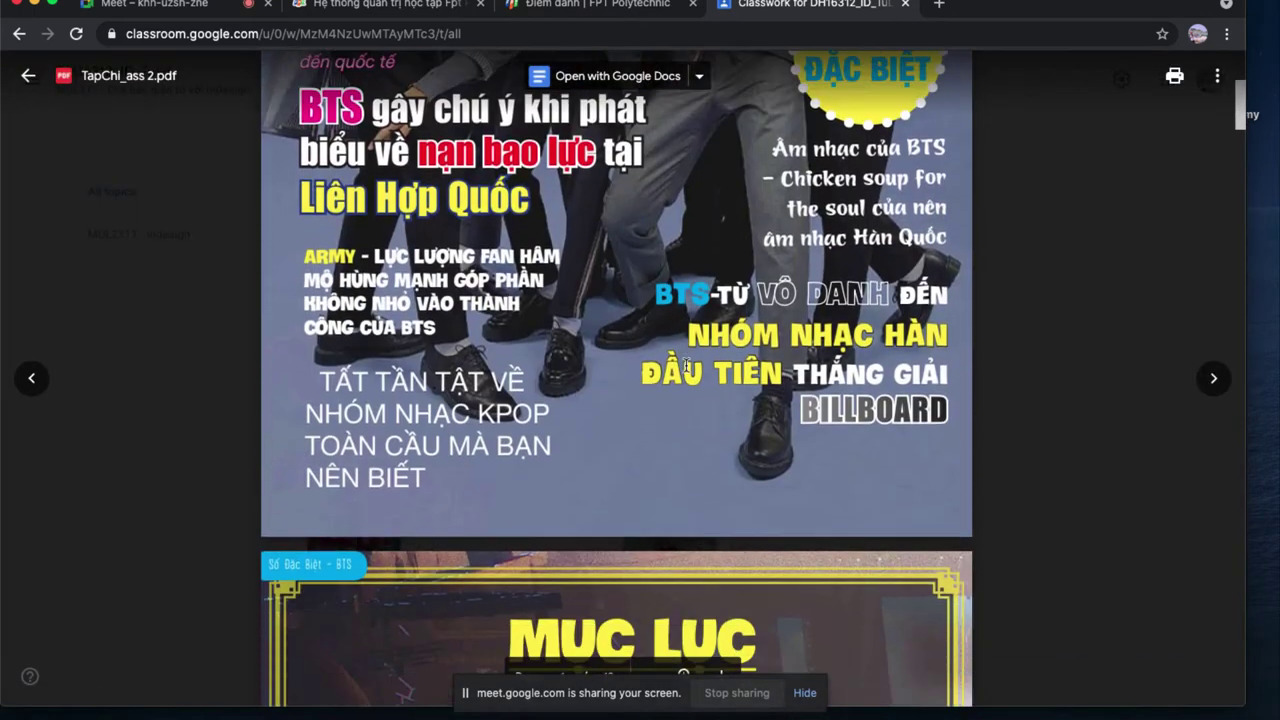
{"action": "scroll", "coordinate": [686, 365], "scroll_direction": "down", "scroll_amount": 15}
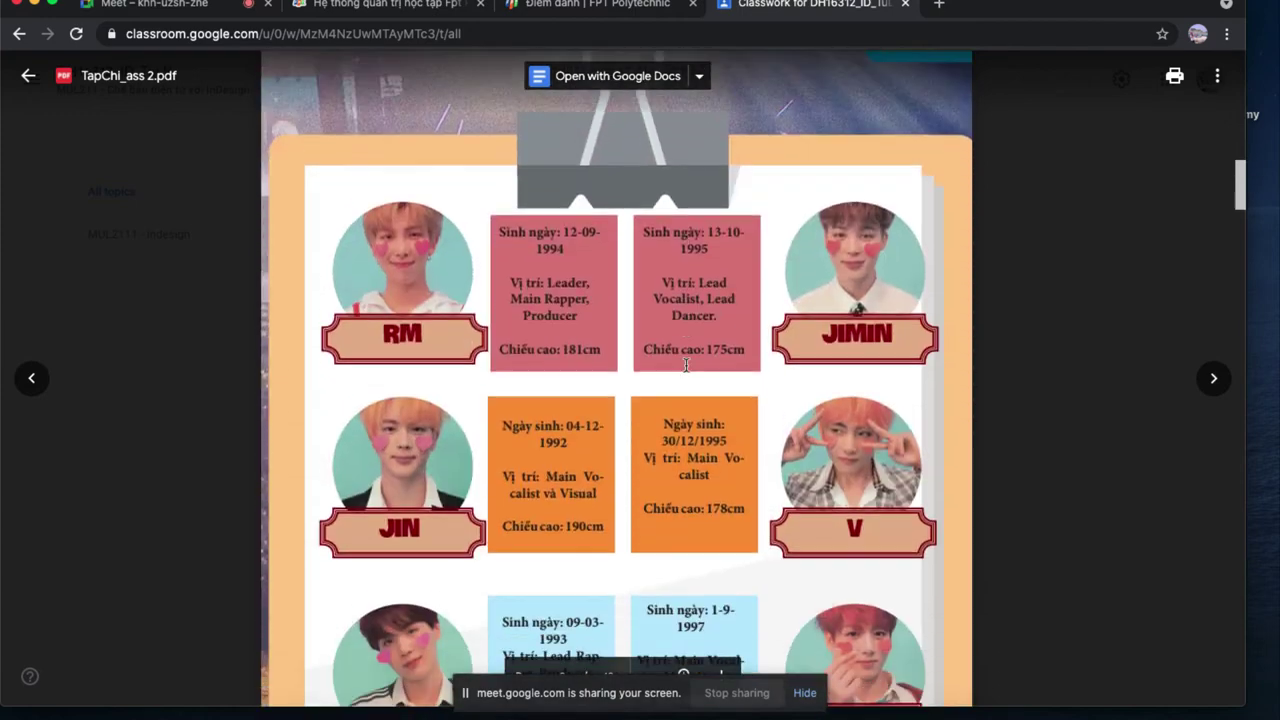
{"action": "scroll", "coordinate": [686, 365], "scroll_direction": "down", "scroll_amount": 10}
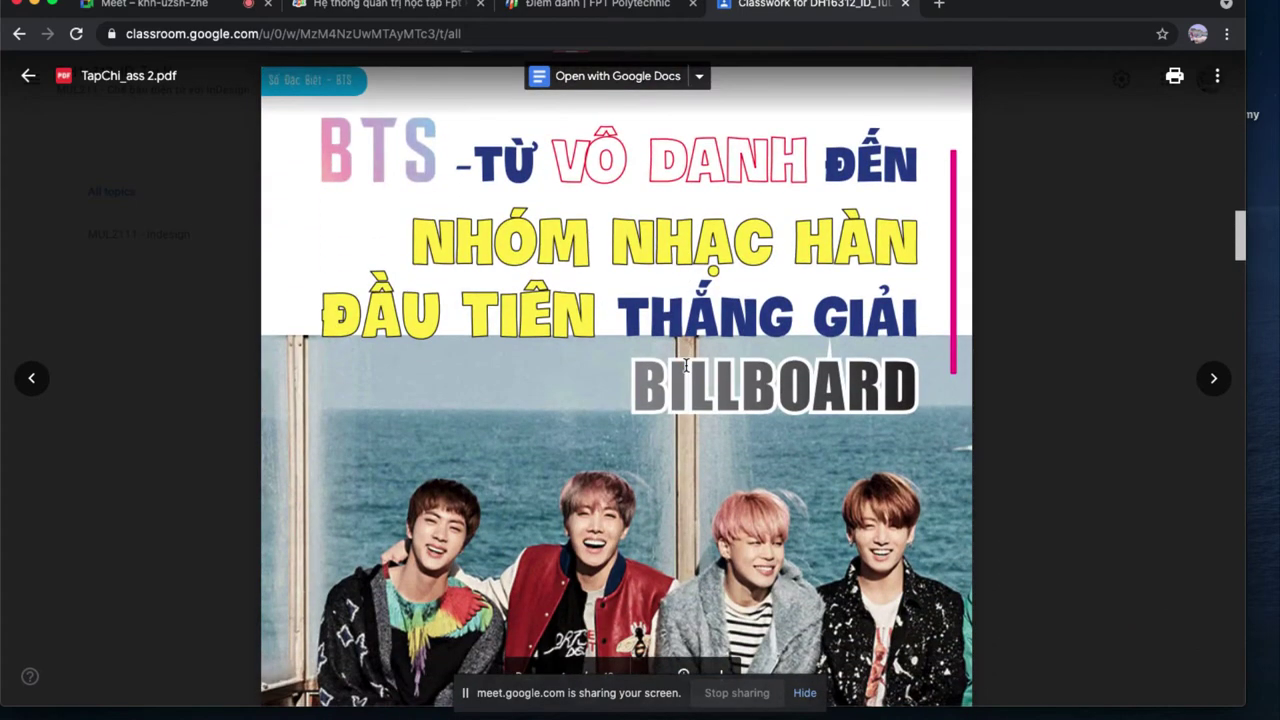
{"action": "key", "text": "Escape"}
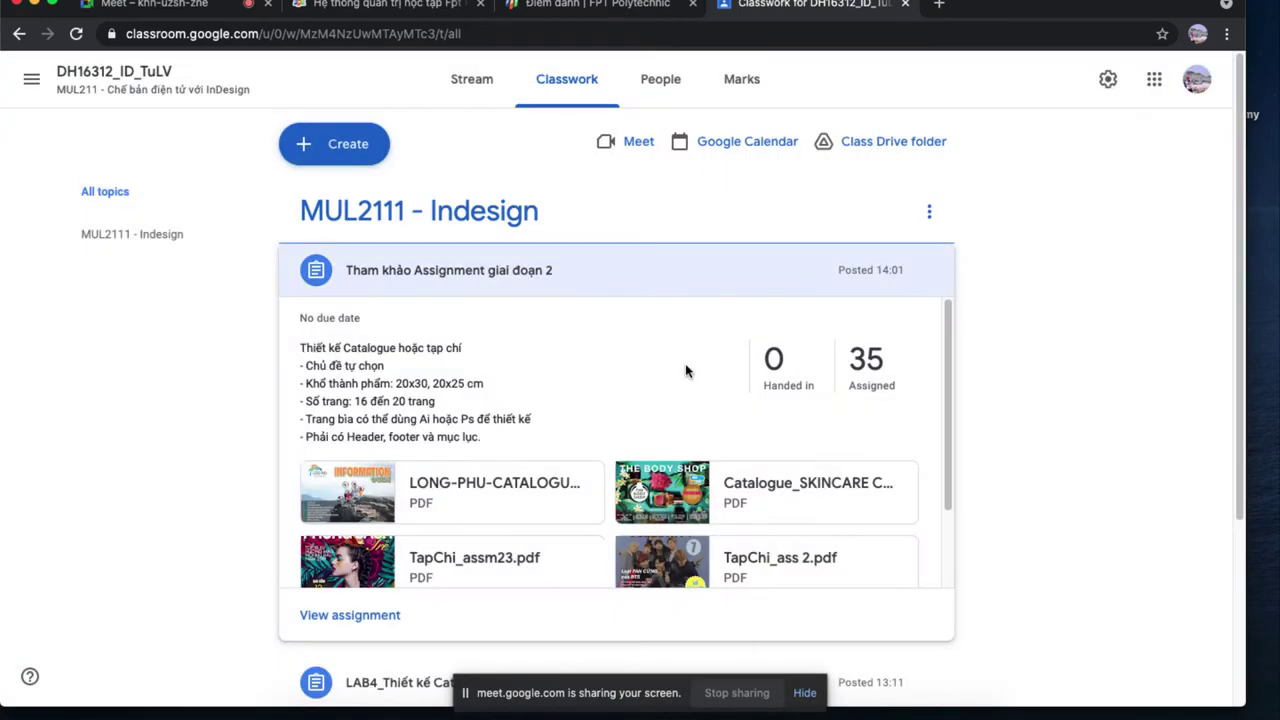
Look through the pages of TapChi_assm23.pdf, then close it and collapse the assignment details.
{"action": "left_click", "coordinate": [365, 566]}
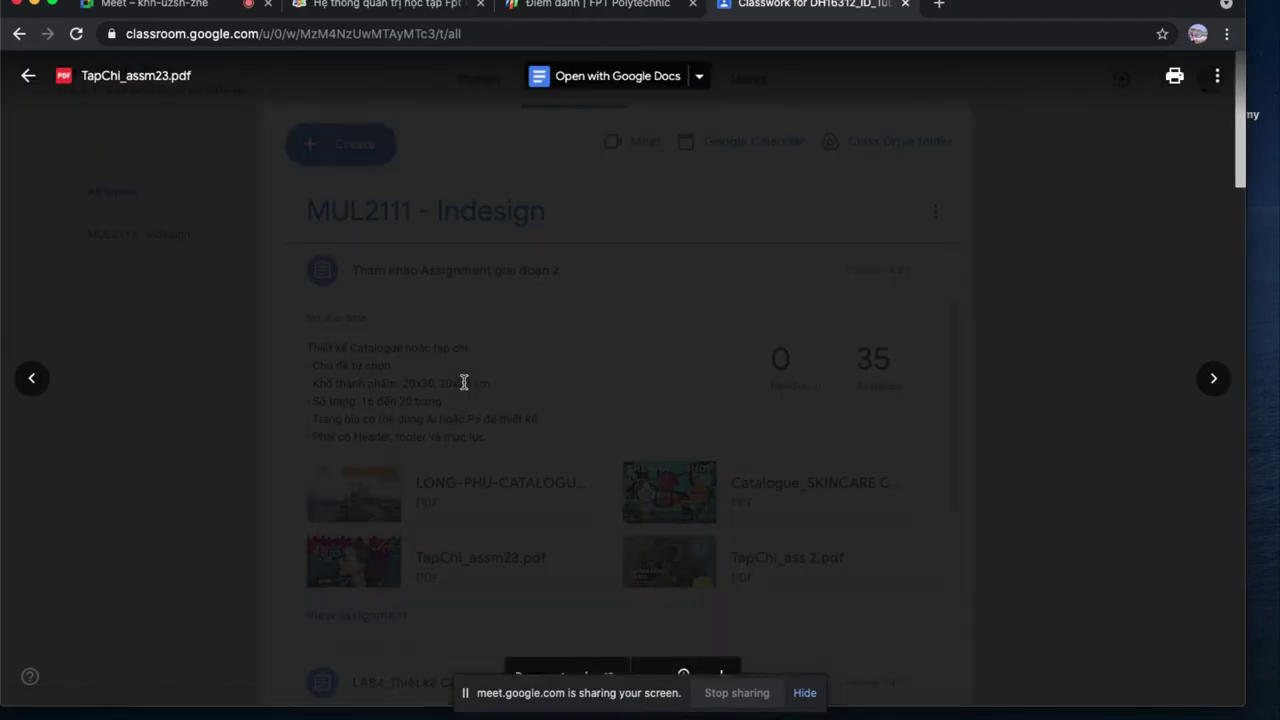
{"action": "scroll", "coordinate": [463, 382], "scroll_direction": "down", "scroll_amount": 15}
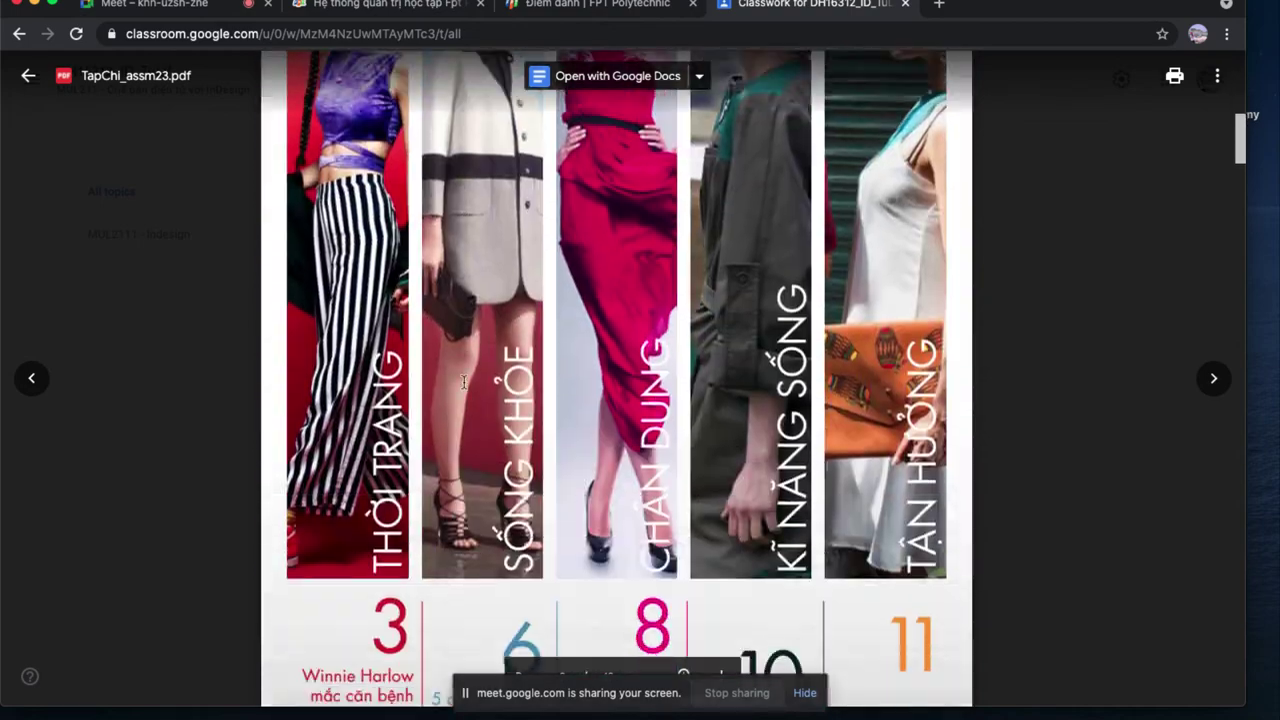
{"action": "scroll", "coordinate": [463, 382], "scroll_direction": "down", "scroll_amount": 20}
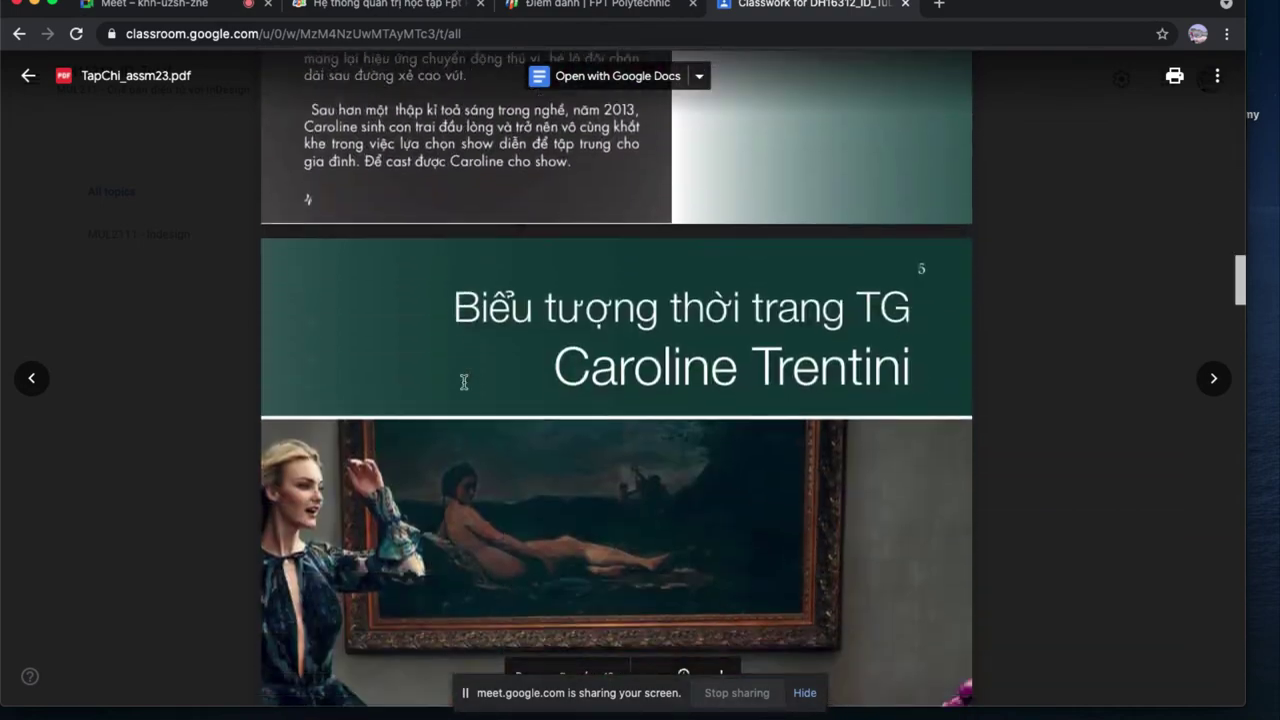
{"action": "scroll", "coordinate": [463, 382], "scroll_direction": "down", "scroll_amount": 3}
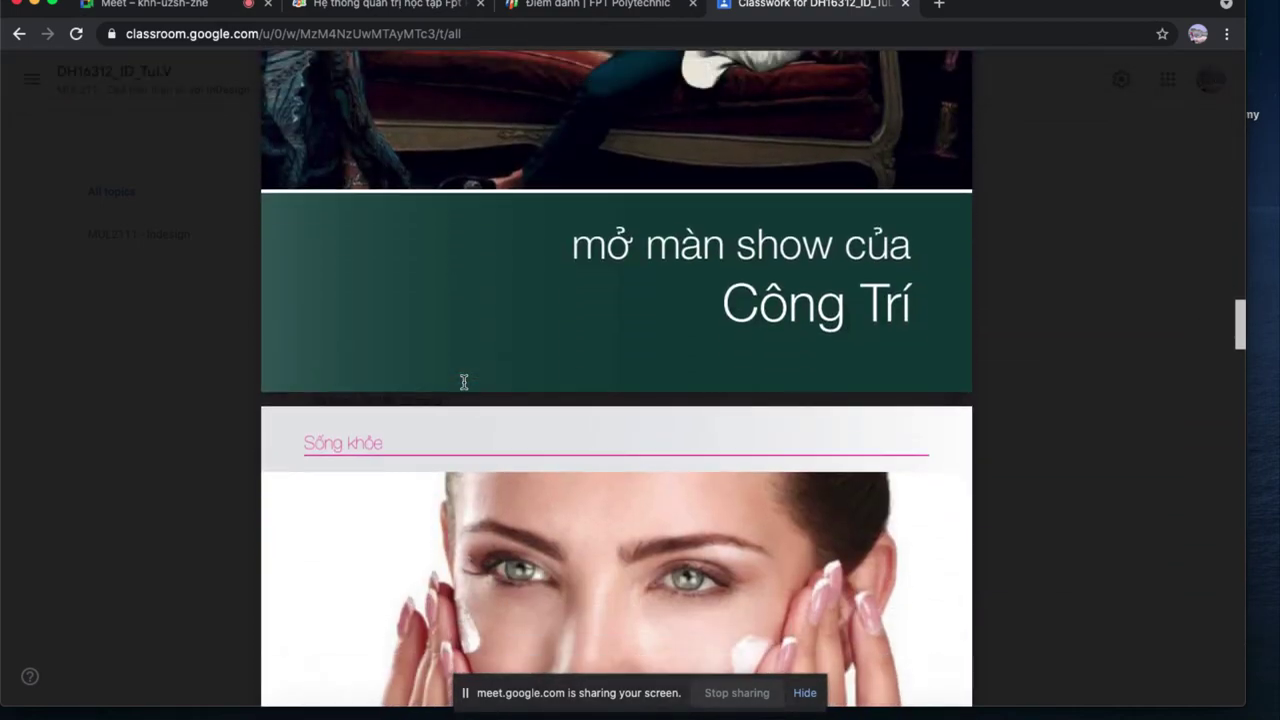
{"action": "key", "text": "Escape"}
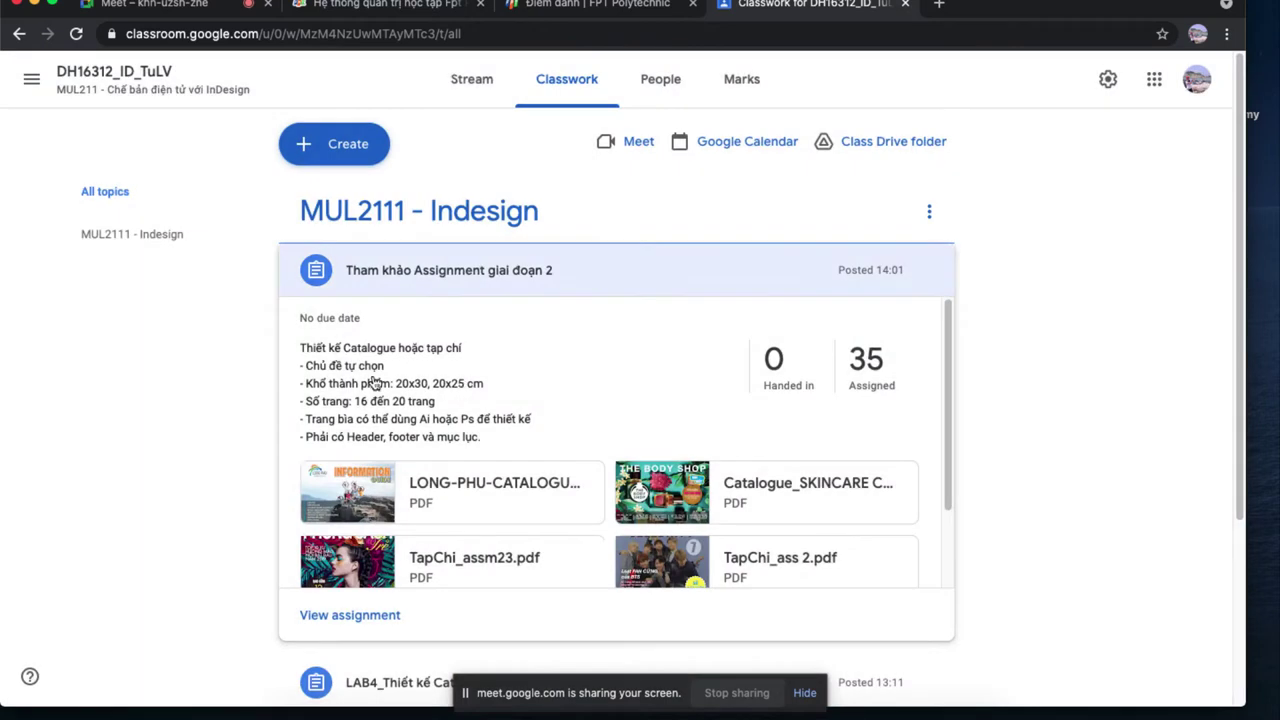
{"action": "left_click", "coordinate": [440, 277]}
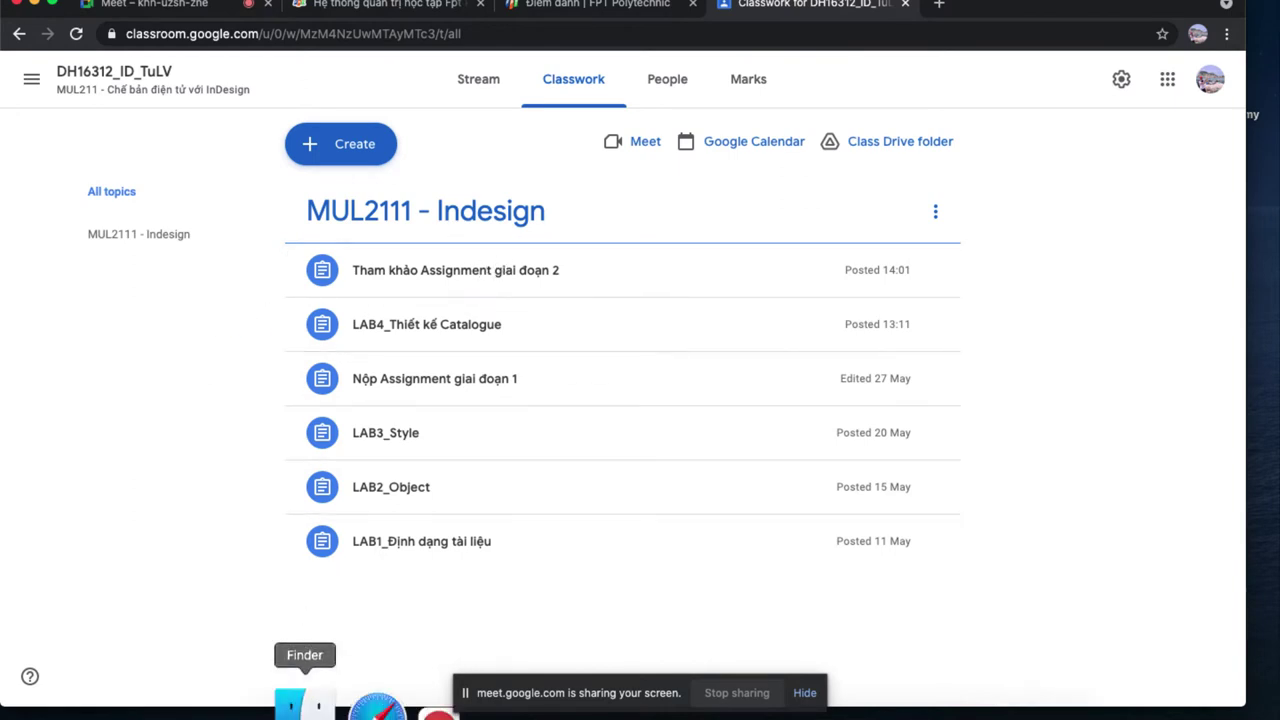
Switch to Finder, preview the h1 car catalogue spread in the LAB4 folder to examine its layout, and return to the browser.
{"action": "left_click", "coordinate": [305, 690]}
{"action": "left_click", "coordinate": [522, 235]}
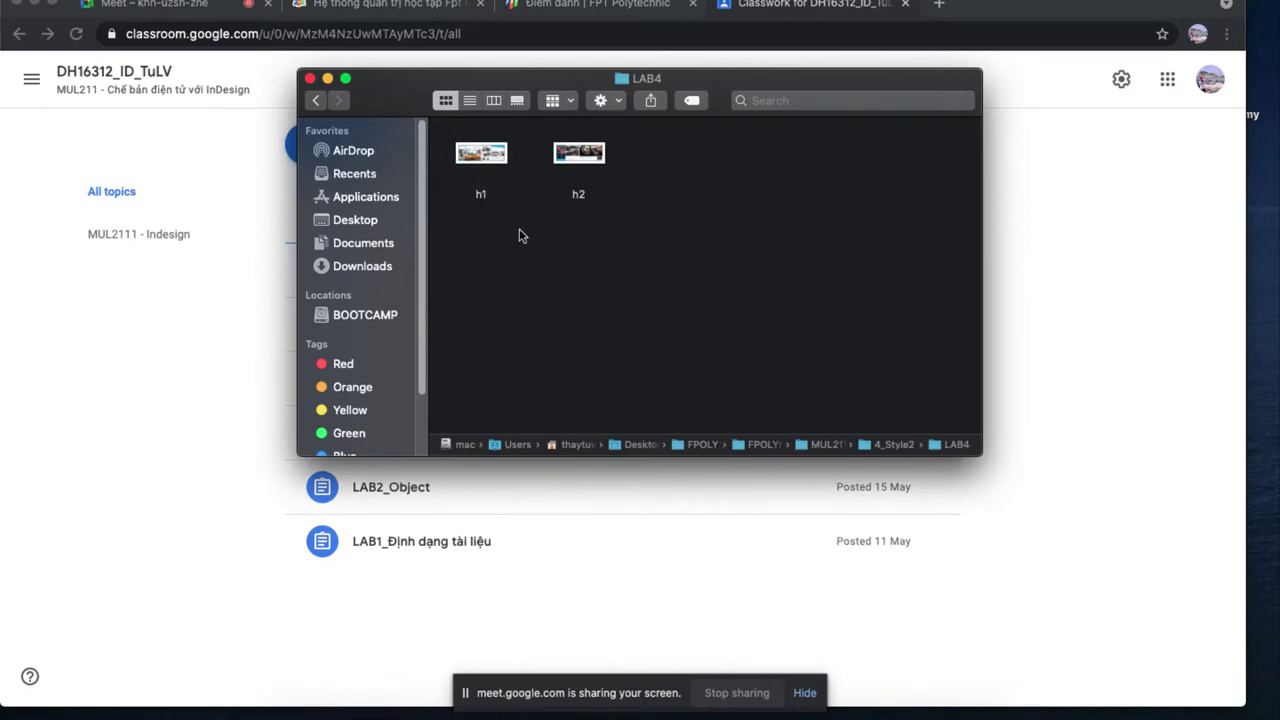
{"action": "left_click", "coordinate": [493, 155]}
{"action": "key", "text": "space"}
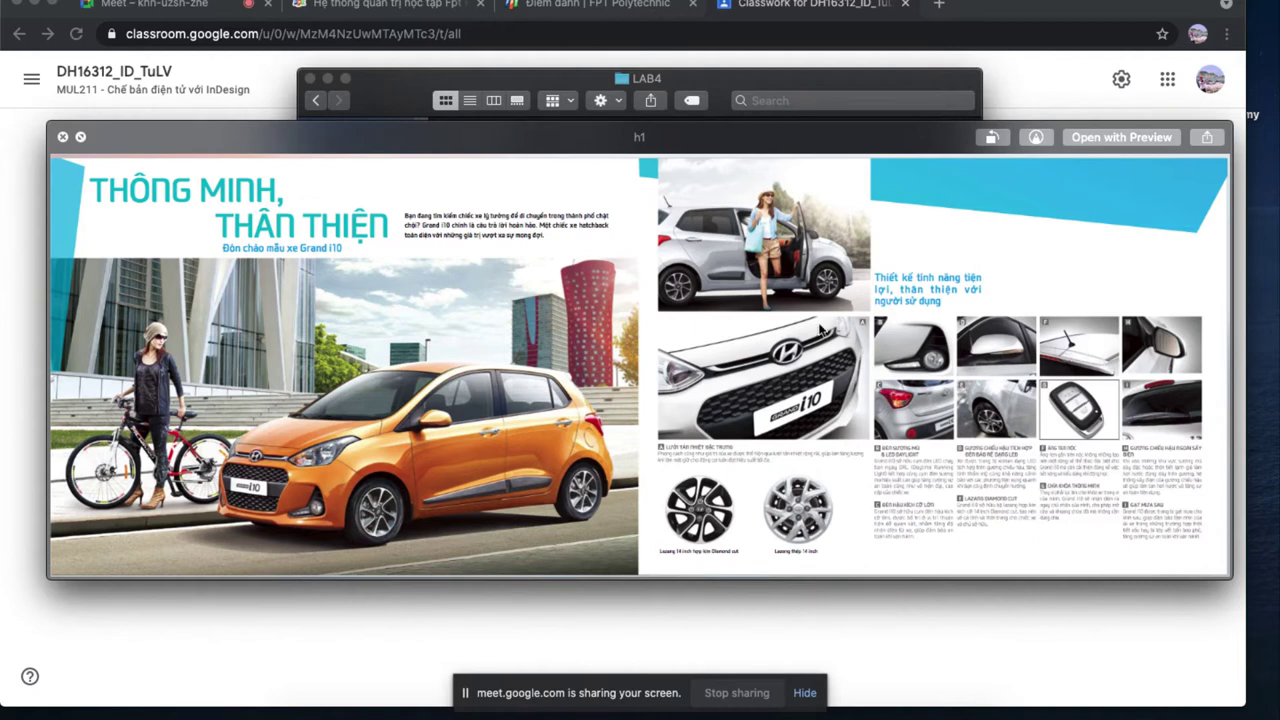
{"action": "left_click", "coordinate": [824, 623]}
Switch to InDesign and start a new print document with its units set to Millimeters.
{"action": "mouse_move", "coordinate": [451, 705]}
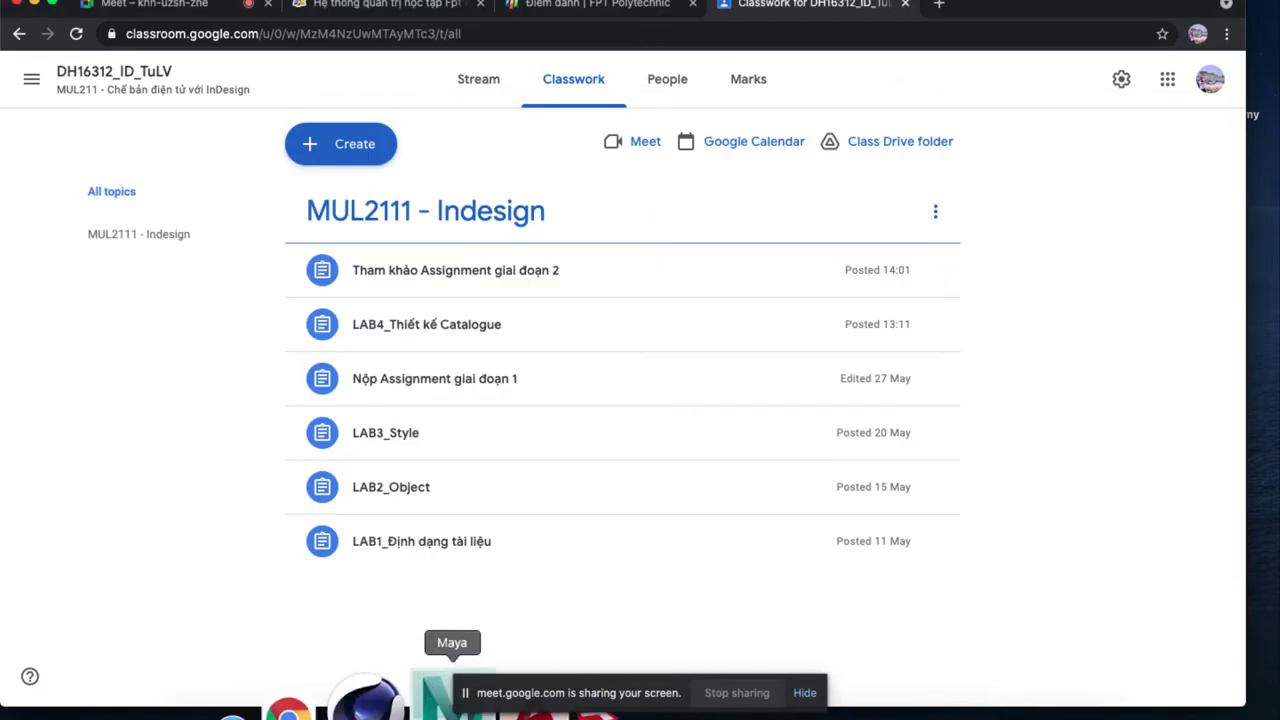
{"action": "left_click", "coordinate": [633, 700]}
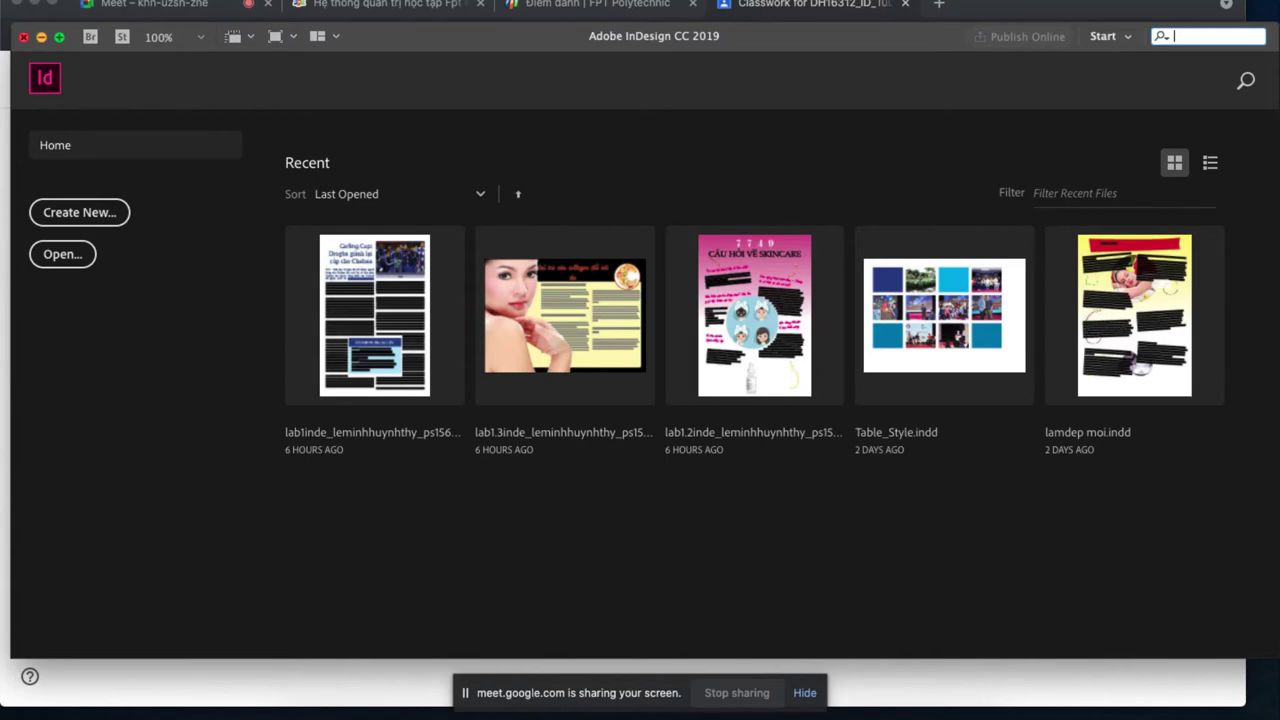
{"action": "left_click", "coordinate": [150, 1]}
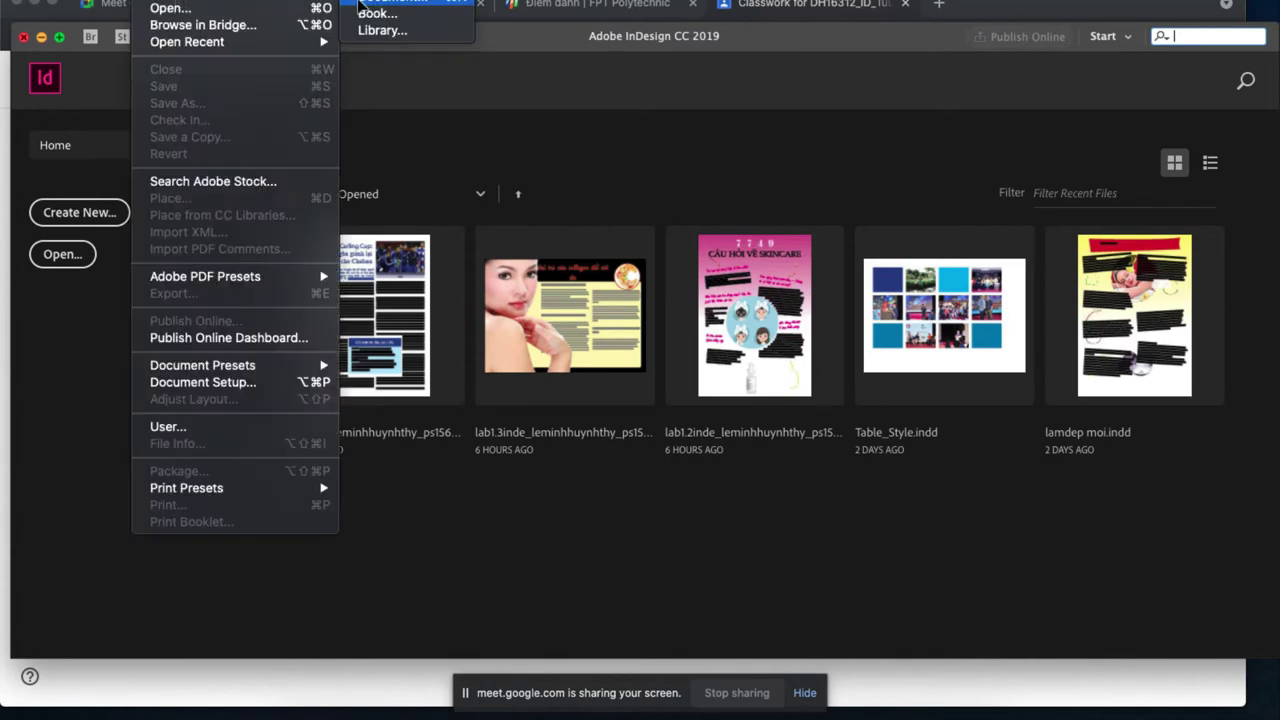
{"action": "left_click", "coordinate": [359, 3]}
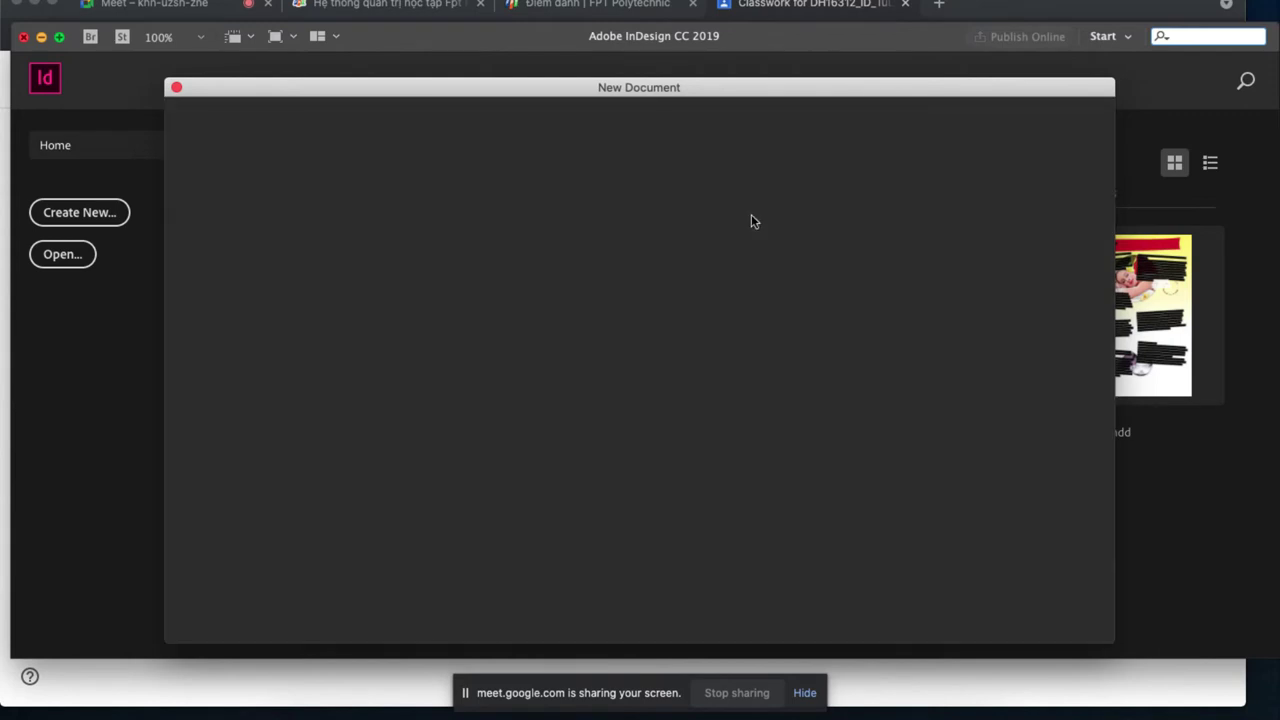
{"action": "left_click", "coordinate": [664, 118]}
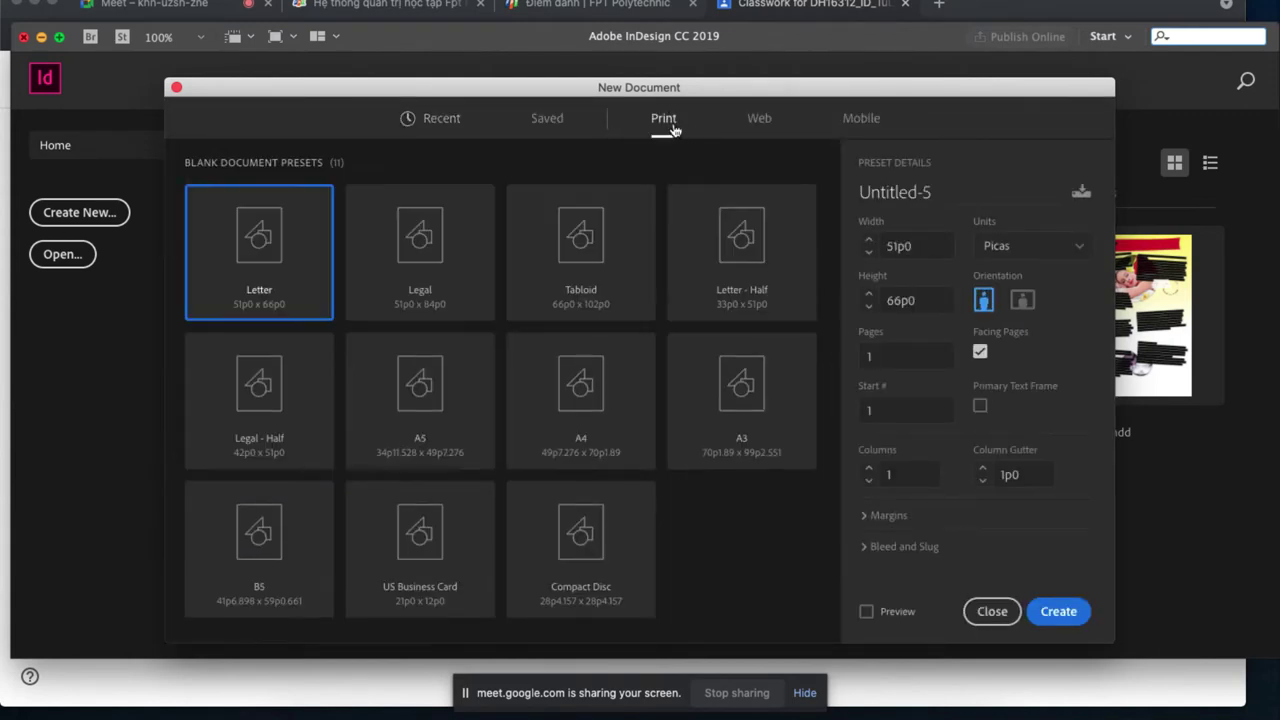
{"action": "left_click", "coordinate": [1047, 258]}
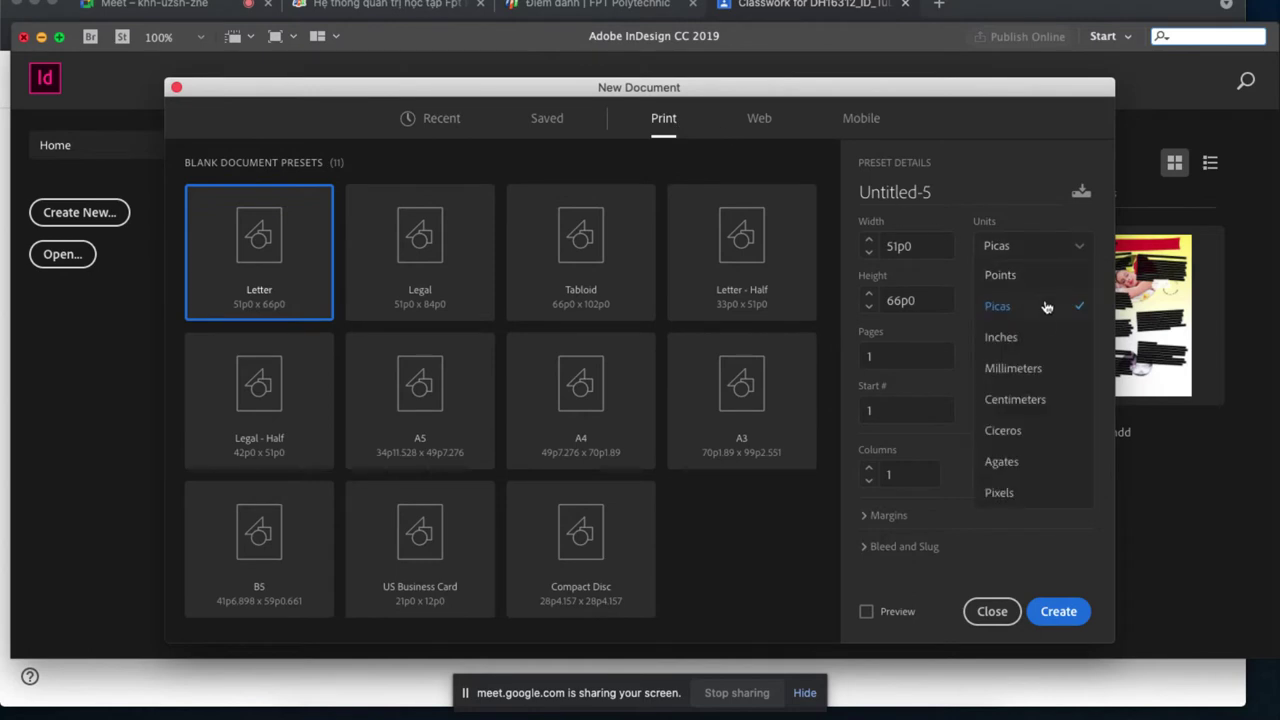
{"action": "left_click", "coordinate": [1013, 368]}
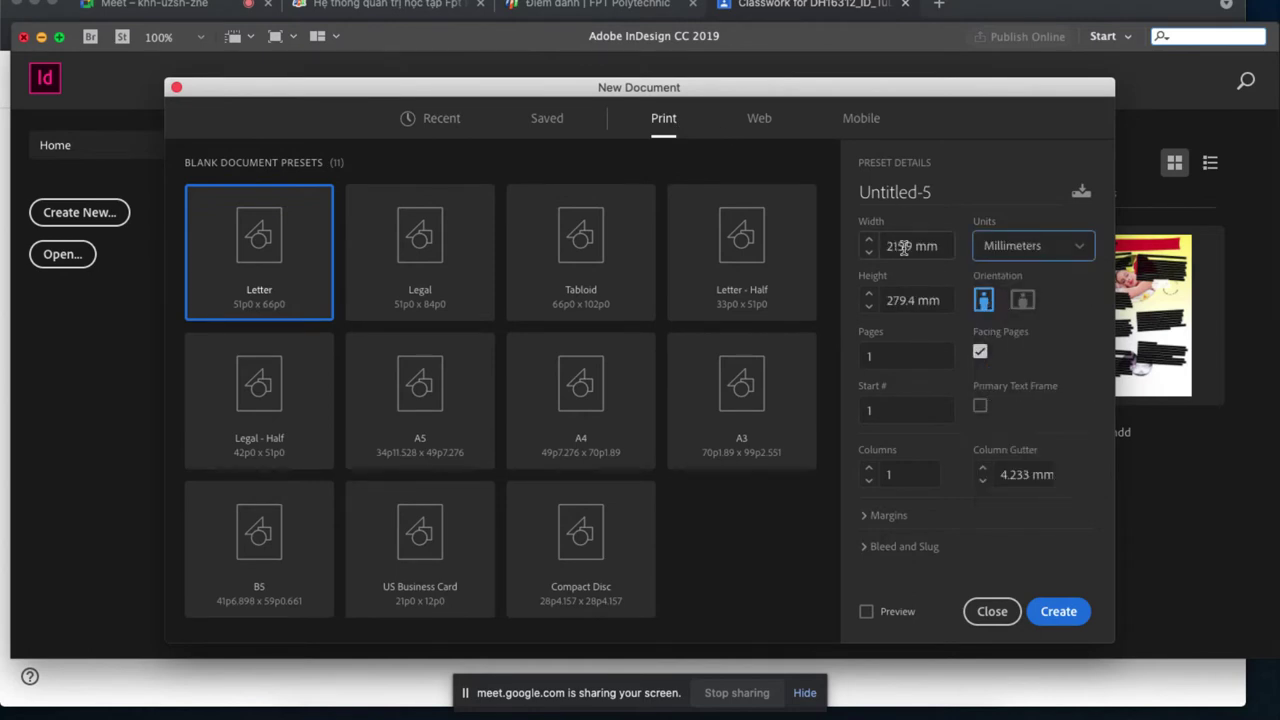
Set the new document's width to 300 mm, its height to 200 mm and the page count to 16.
{"action": "left_click", "coordinate": [904, 248]}
{"action": "type", "text": "300"}
{"action": "key", "text": "Tab"}
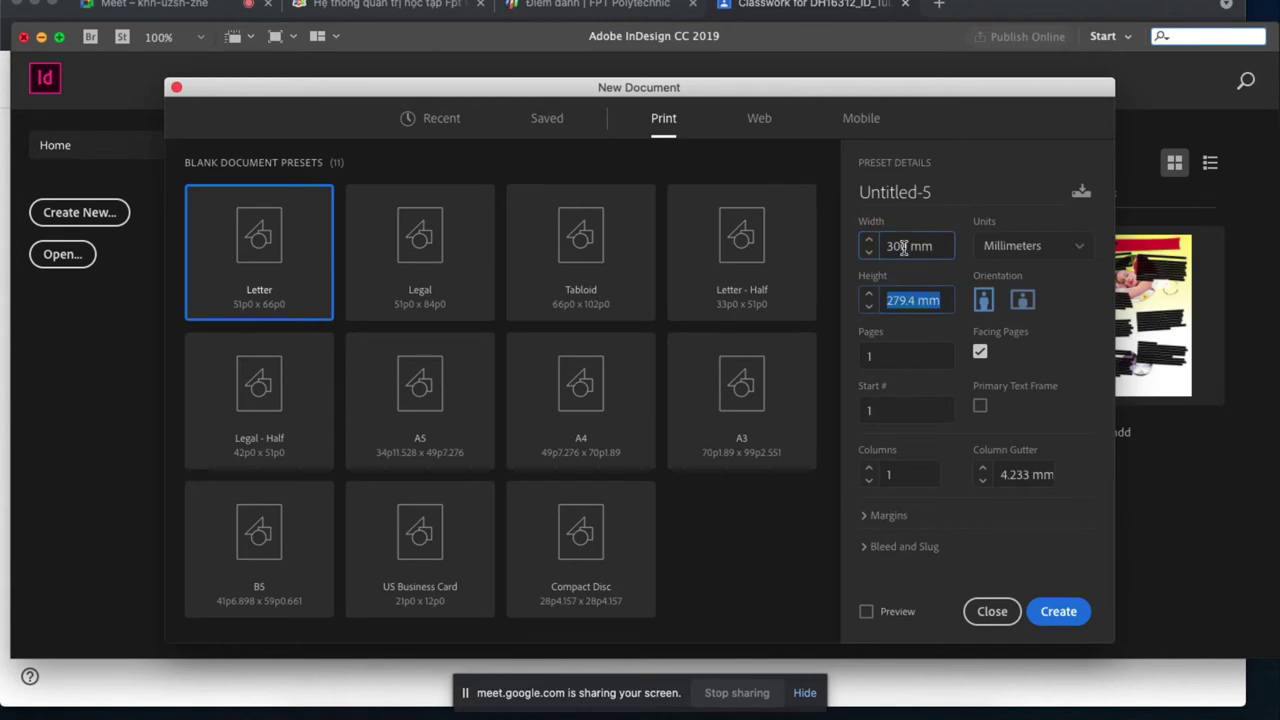
{"action": "type", "text": "200"}
{"action": "key", "text": "Tab"}
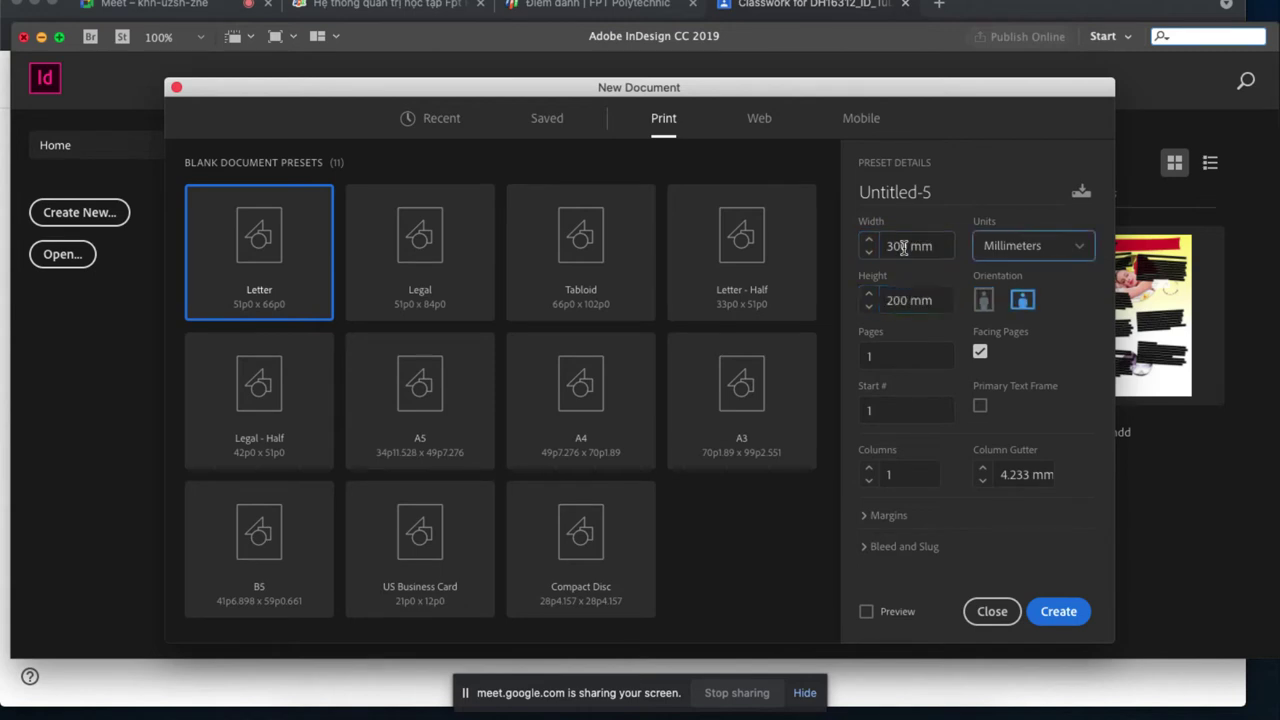
{"action": "left_click", "coordinate": [904, 359]}
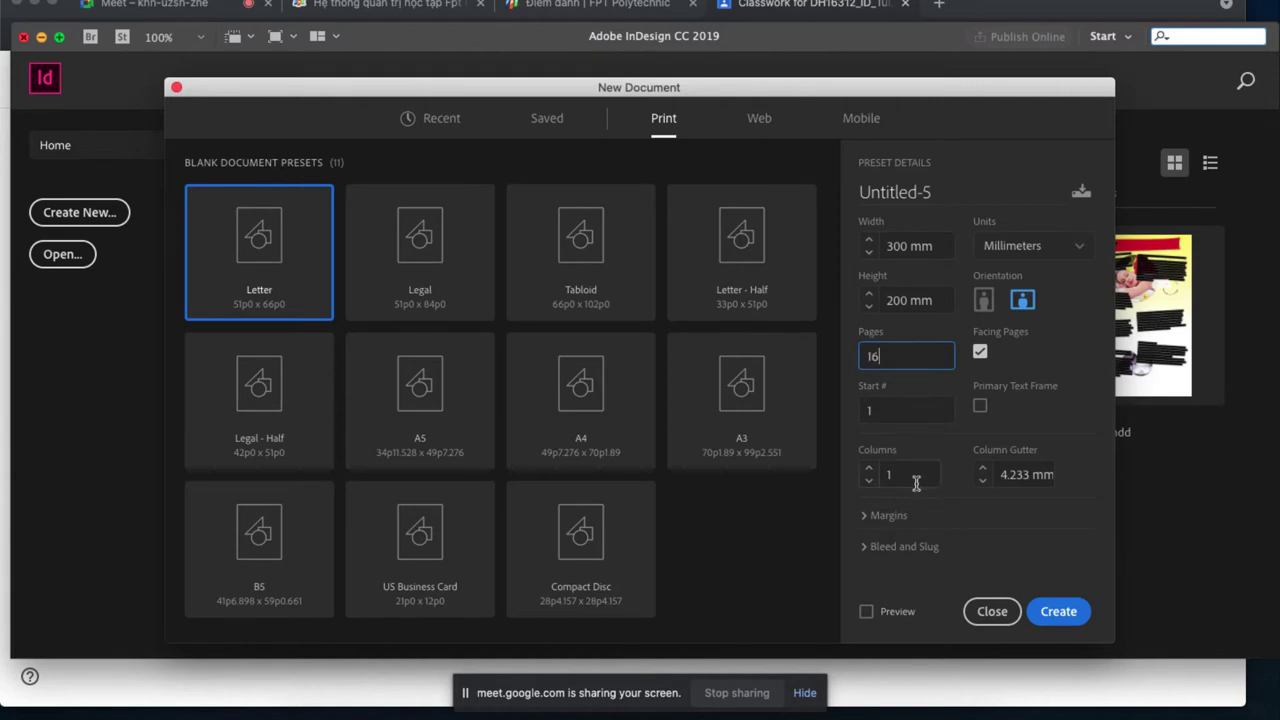
Set all four page margins of the new document to 8 mm.
{"action": "left_click", "coordinate": [889, 517]}
{"action": "left_click", "coordinate": [893, 490]}
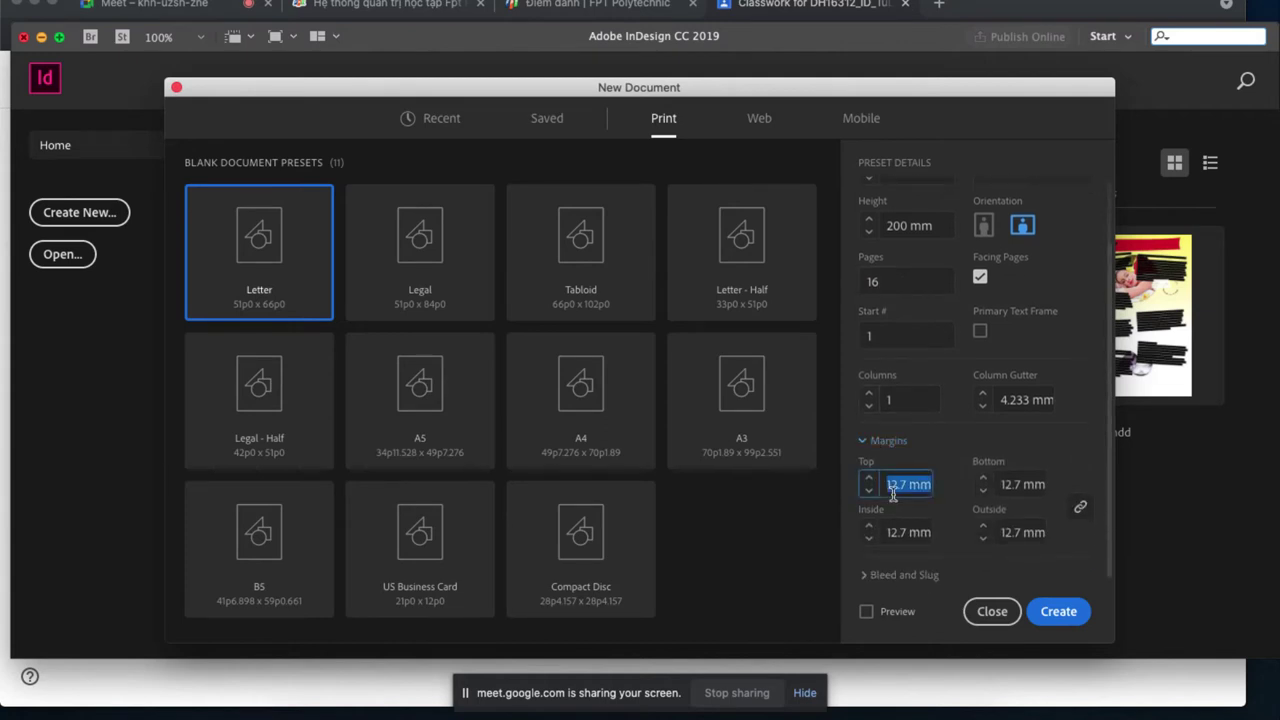
{"action": "type", "text": "8"}
{"action": "key", "text": "Tab"}
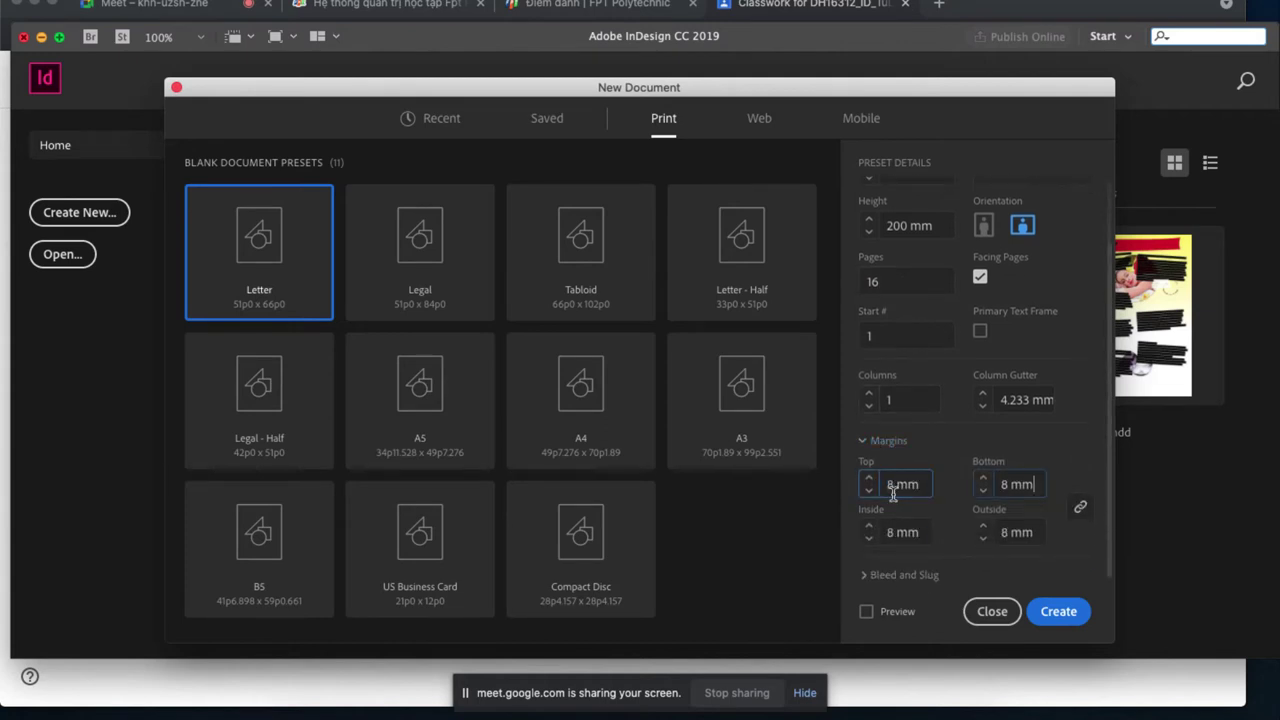
Set the bleed to 3 mm on every side and create the document.
{"action": "left_click", "coordinate": [886, 576]}
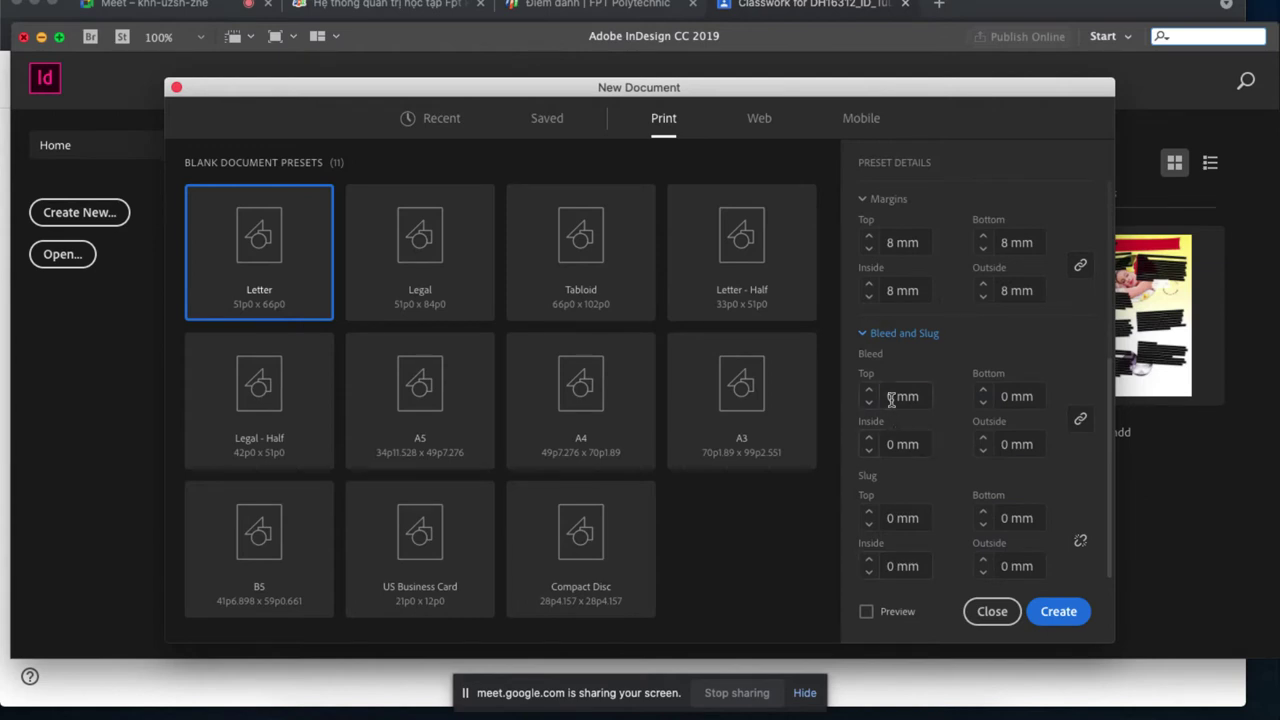
{"action": "left_click", "coordinate": [891, 398]}
{"action": "type", "text": "3"}
{"action": "key", "text": "Tab"}
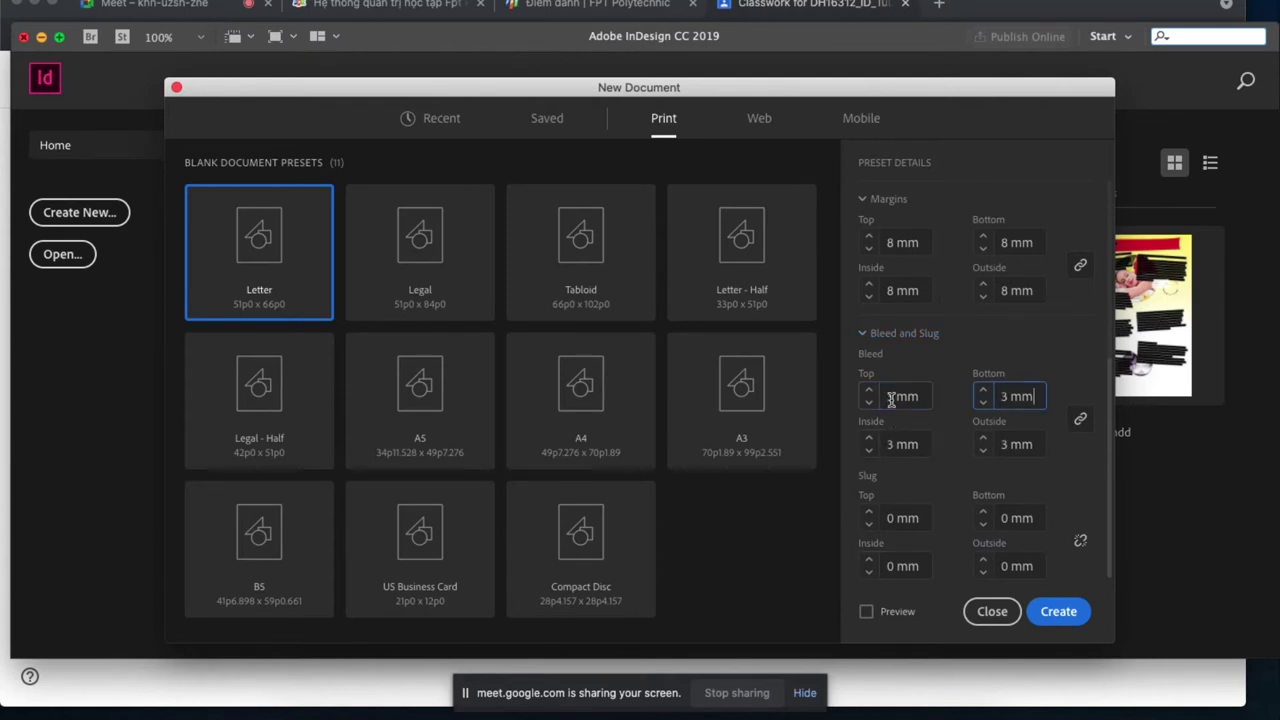
{"action": "left_click", "coordinate": [1052, 612]}
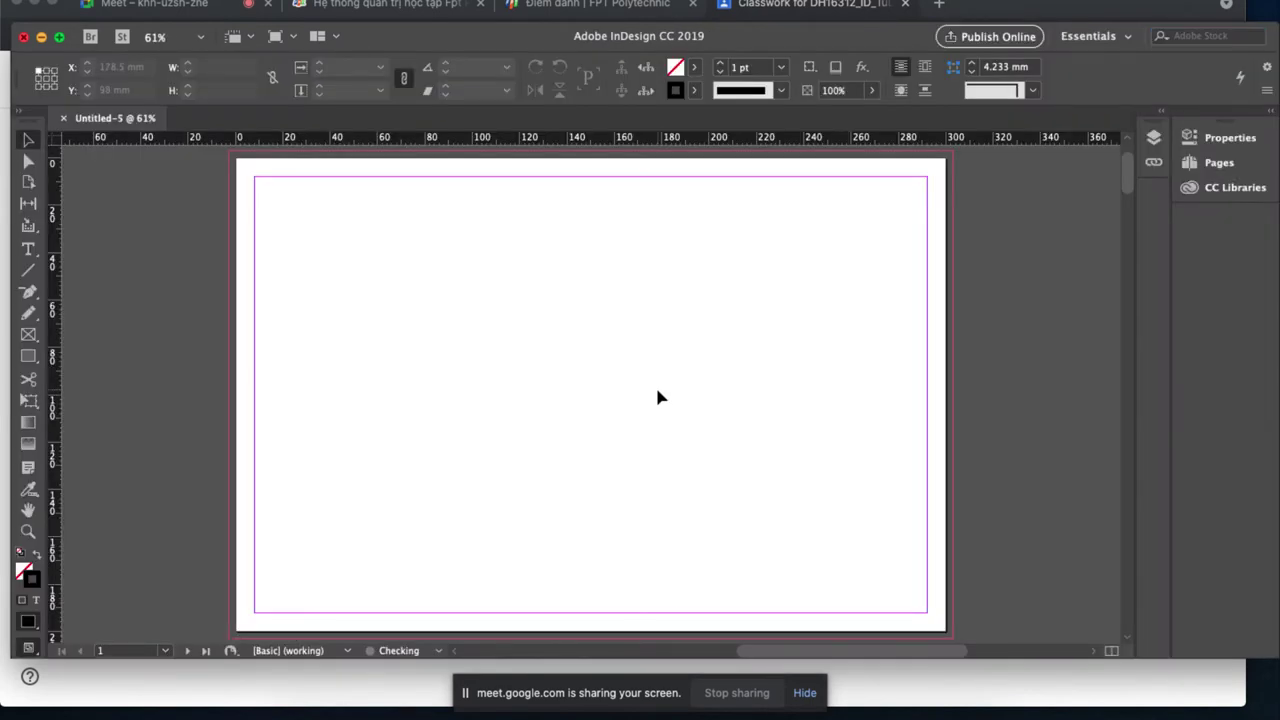
Recheck the h1 spread in Finder, return to InDesign and draw a 284 by 184 mm rectangle filling page 3's margins.
{"action": "key", "text": "super+minus"}
{"action": "key", "text": "super+minus"}
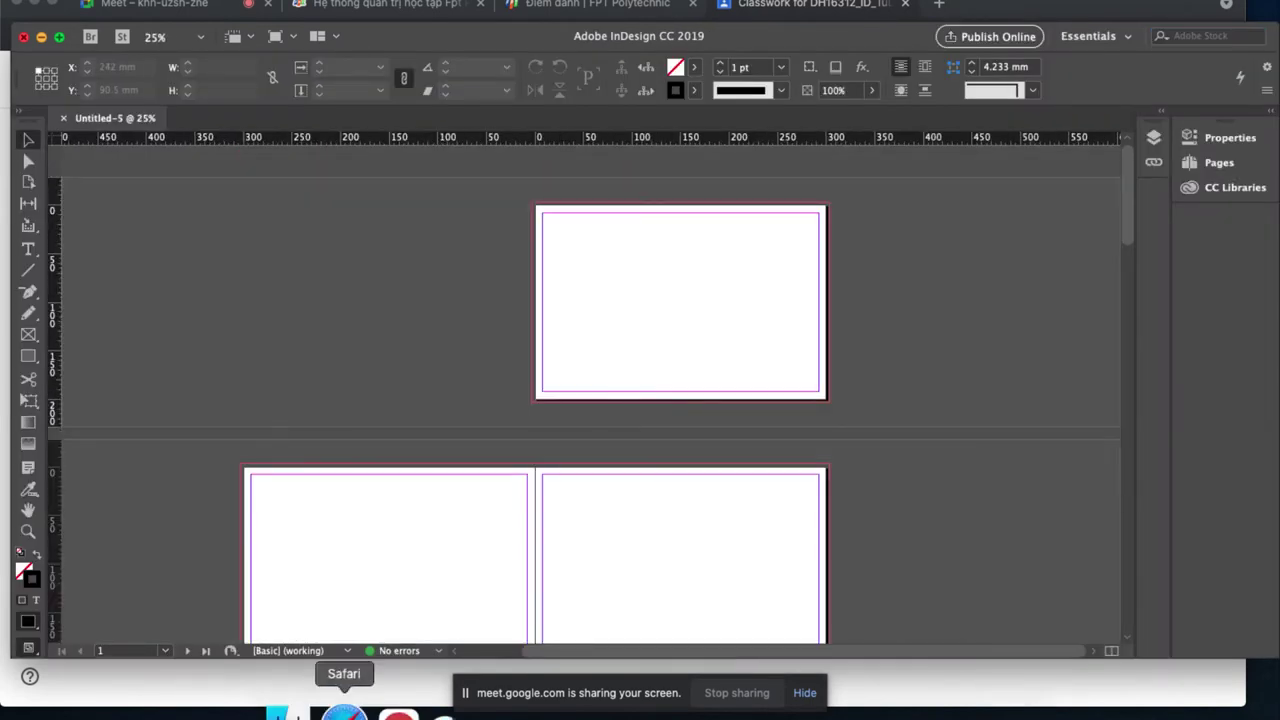
{"action": "left_click", "coordinate": [288, 690]}
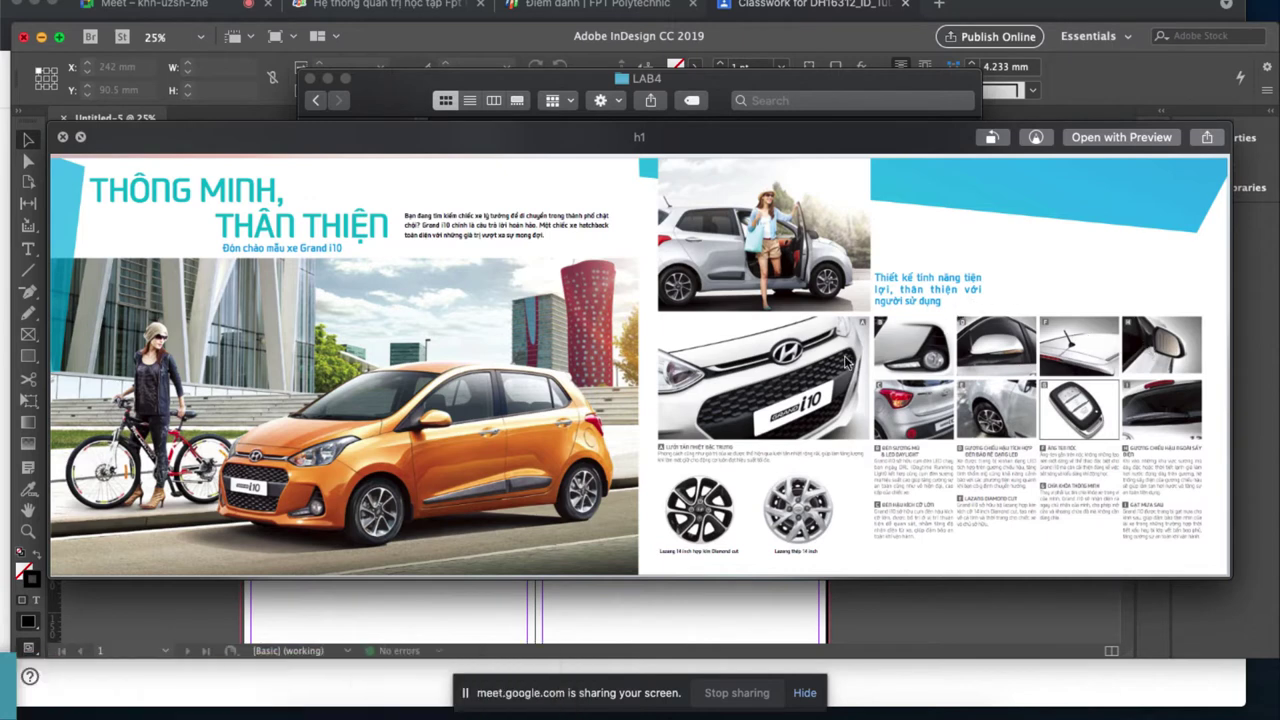
{"action": "key", "text": "super+Tab"}
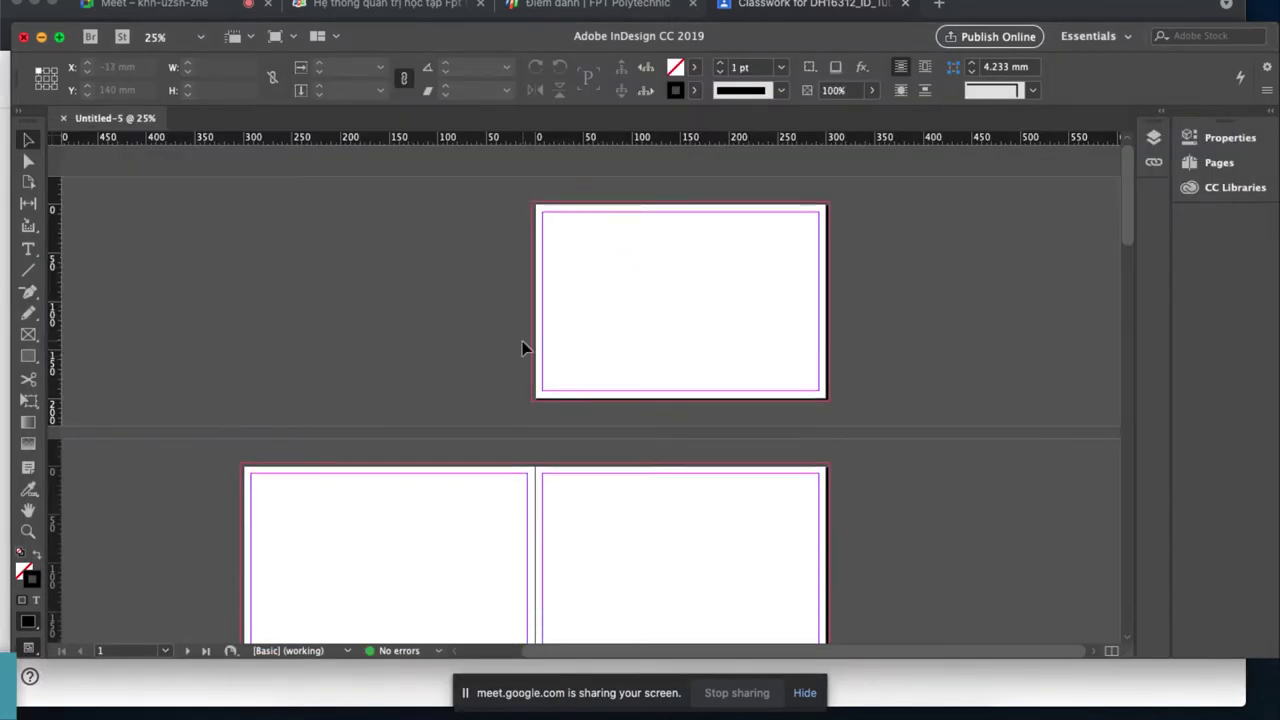
{"action": "scroll", "coordinate": [521, 347], "scroll_direction": "down", "scroll_amount": 3}
{"action": "key", "text": "z"}
{"action": "left_click_drag", "start_coordinate": [524, 392], "coordinate": [846, 615]}
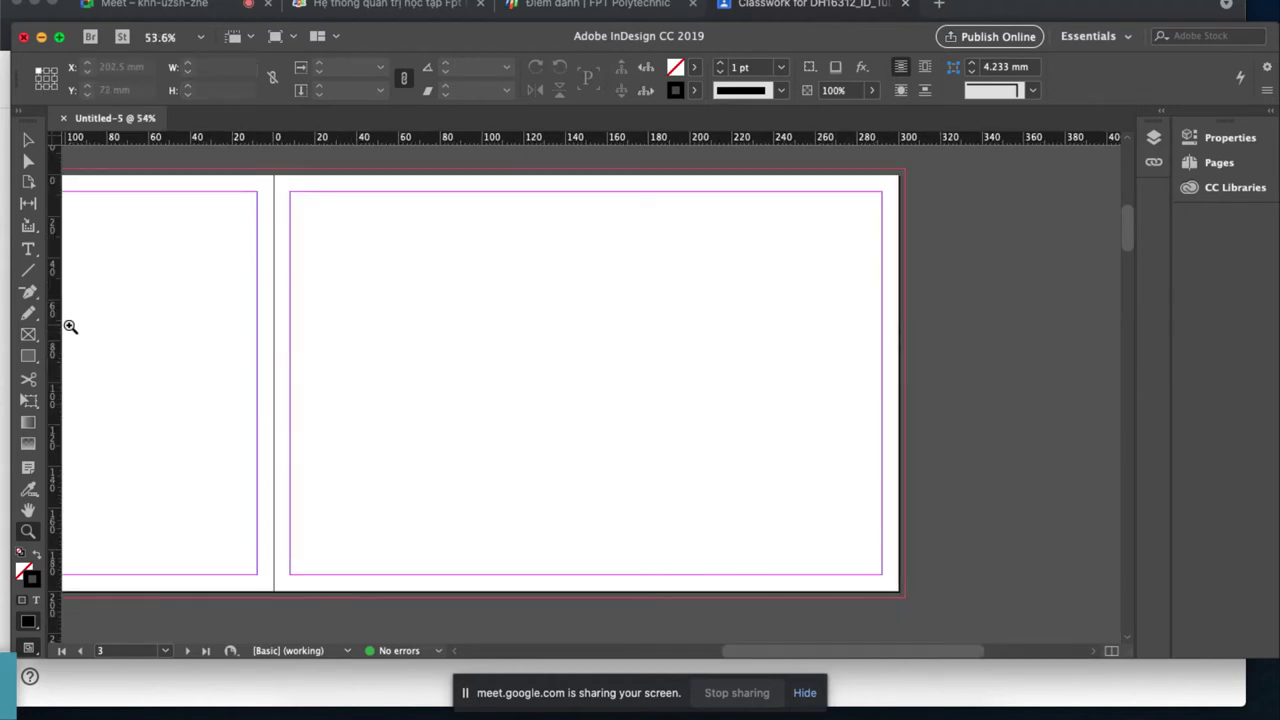
{"action": "left_click", "coordinate": [29, 356]}
{"action": "left_click", "coordinate": [29, 356]}
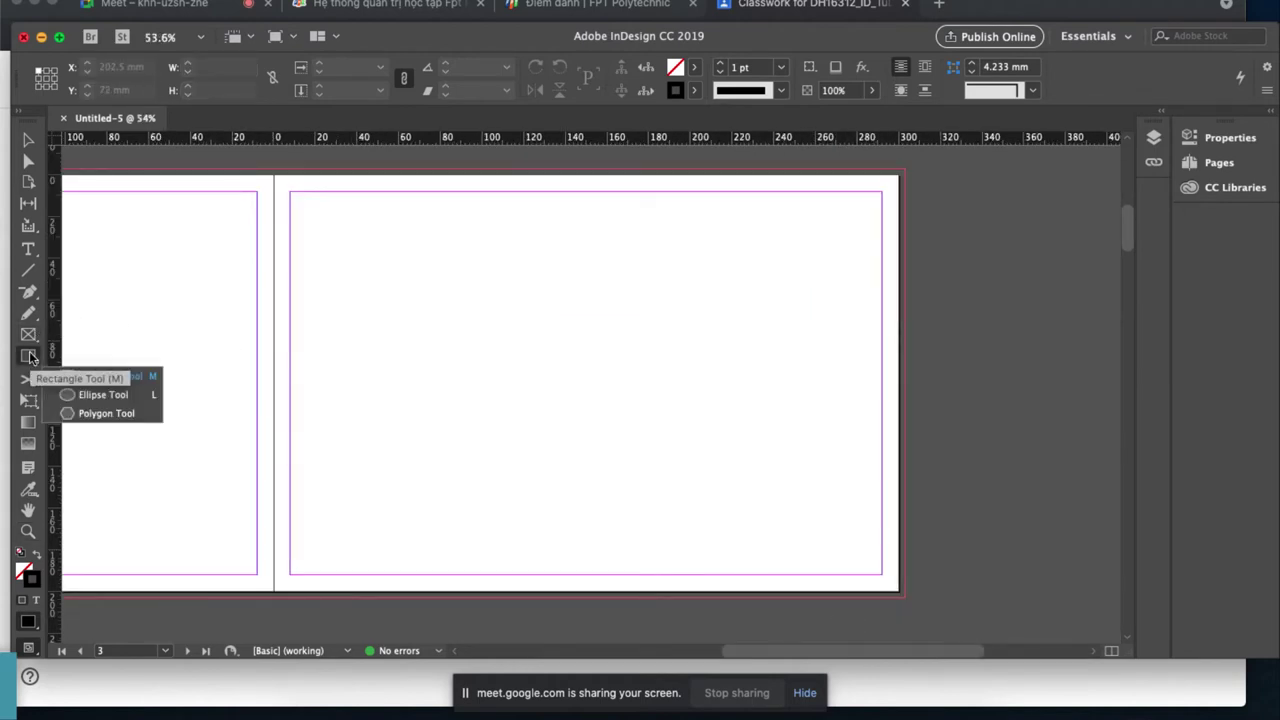
{"action": "left_click", "coordinate": [86, 375]}
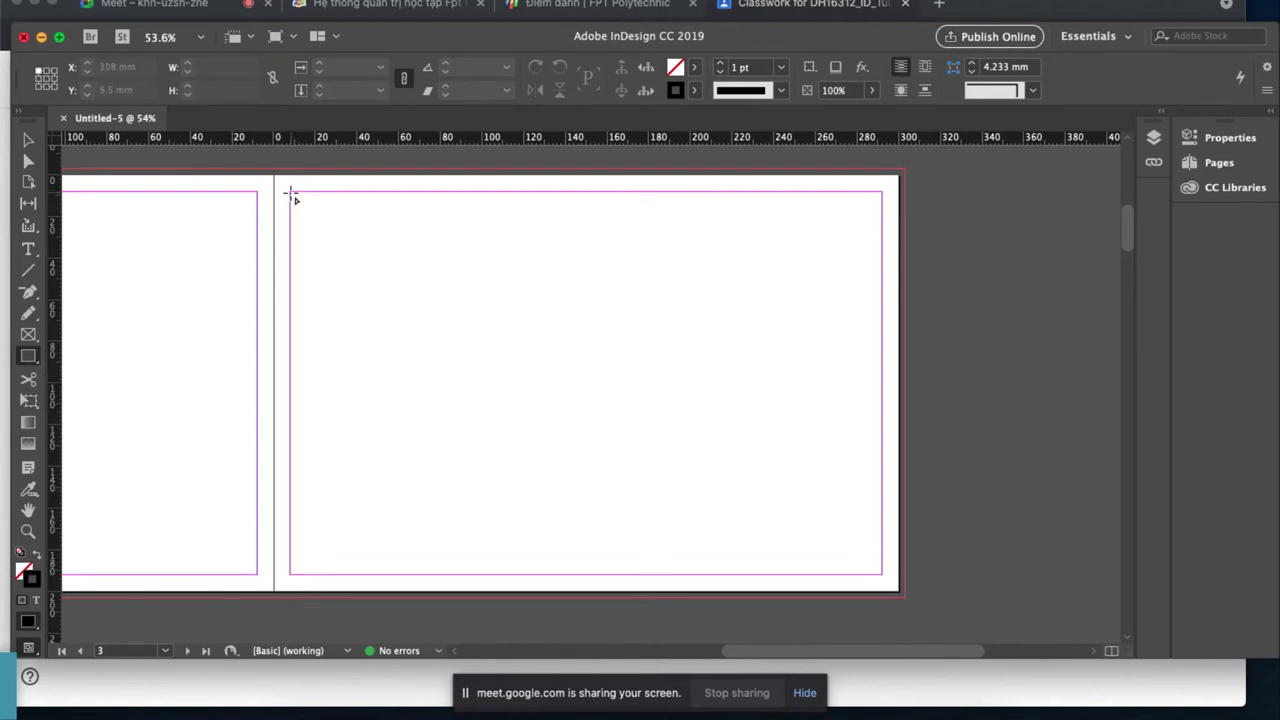
{"action": "left_click_drag", "start_coordinate": [291, 195], "coordinate": [882, 579]}
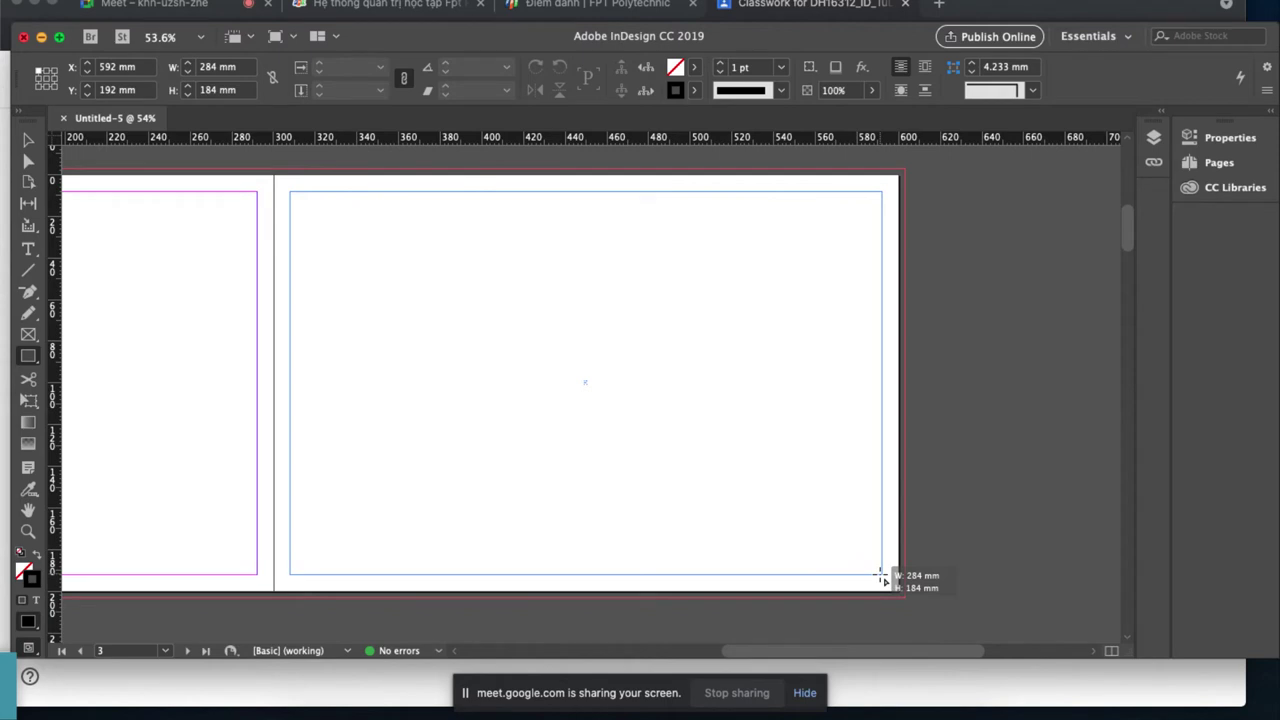
While still drawing the rectangle on page 3, split it into a grid of six columns and six rows.
{"action": "key", "text": "Right"}
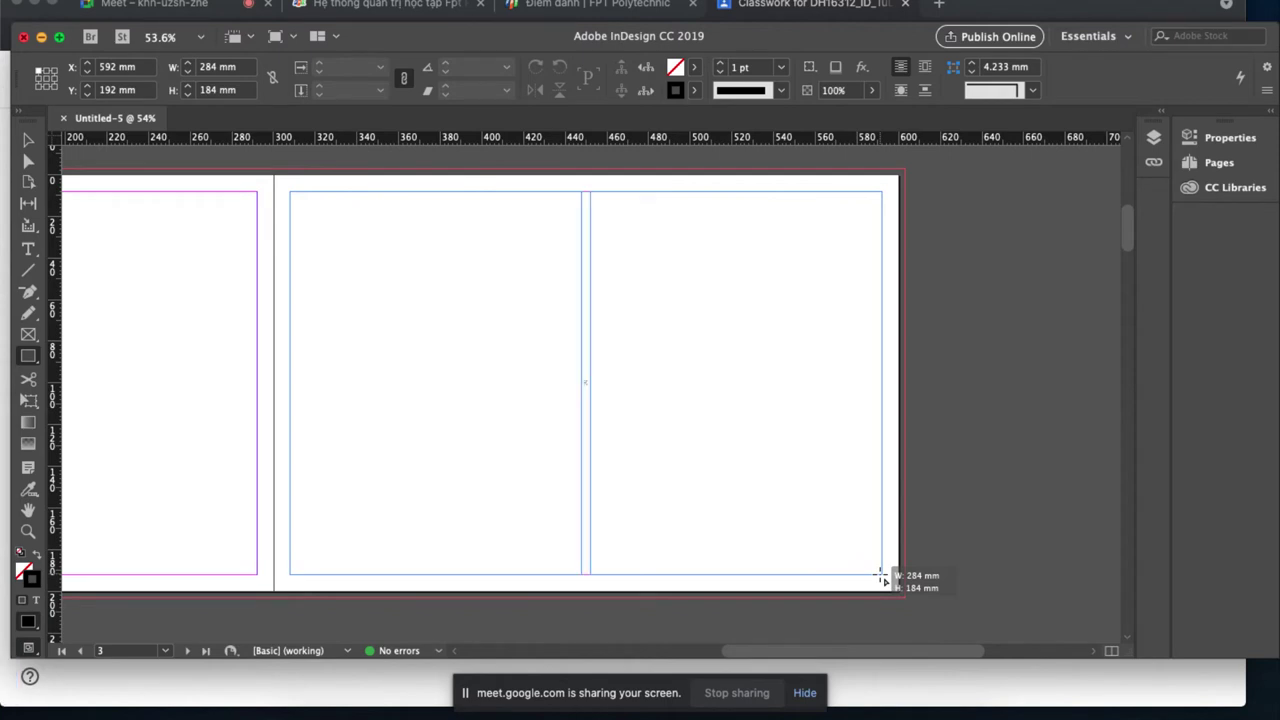
{"action": "key", "text": "Right"}
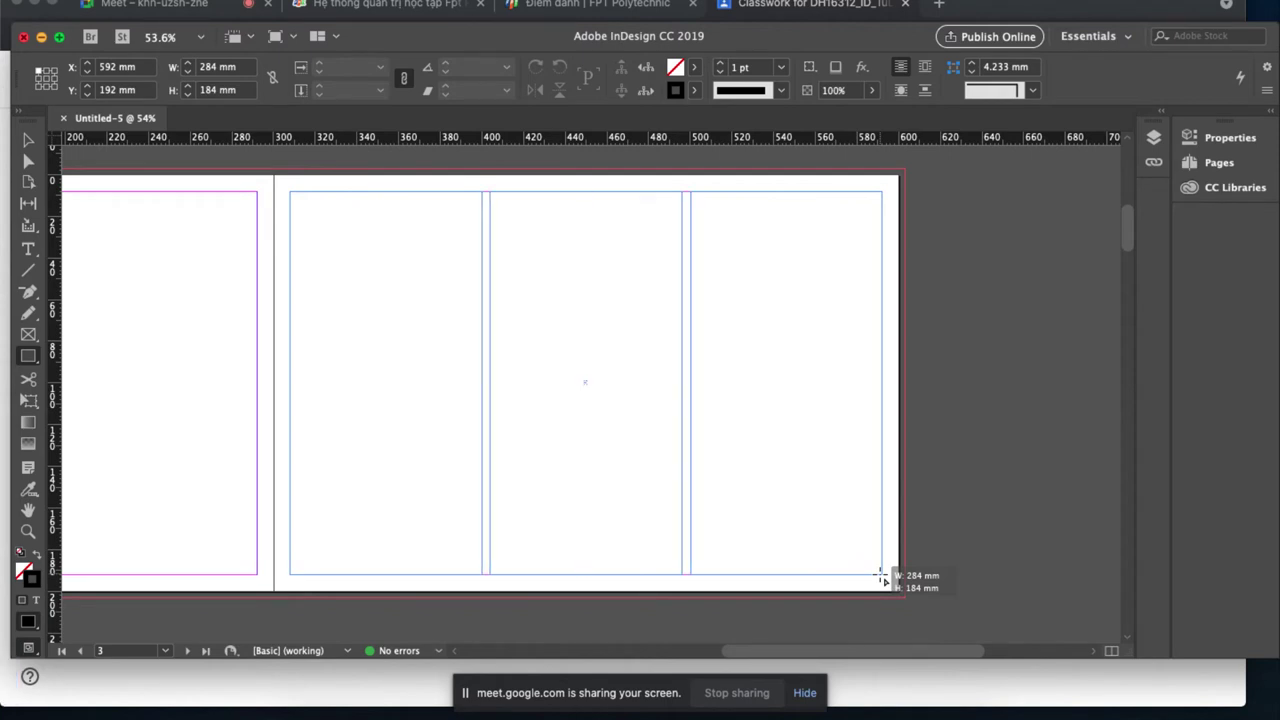
{"action": "key", "text": "Right"}
{"action": "key", "text": "Right"}
{"action": "key", "text": "Right"}
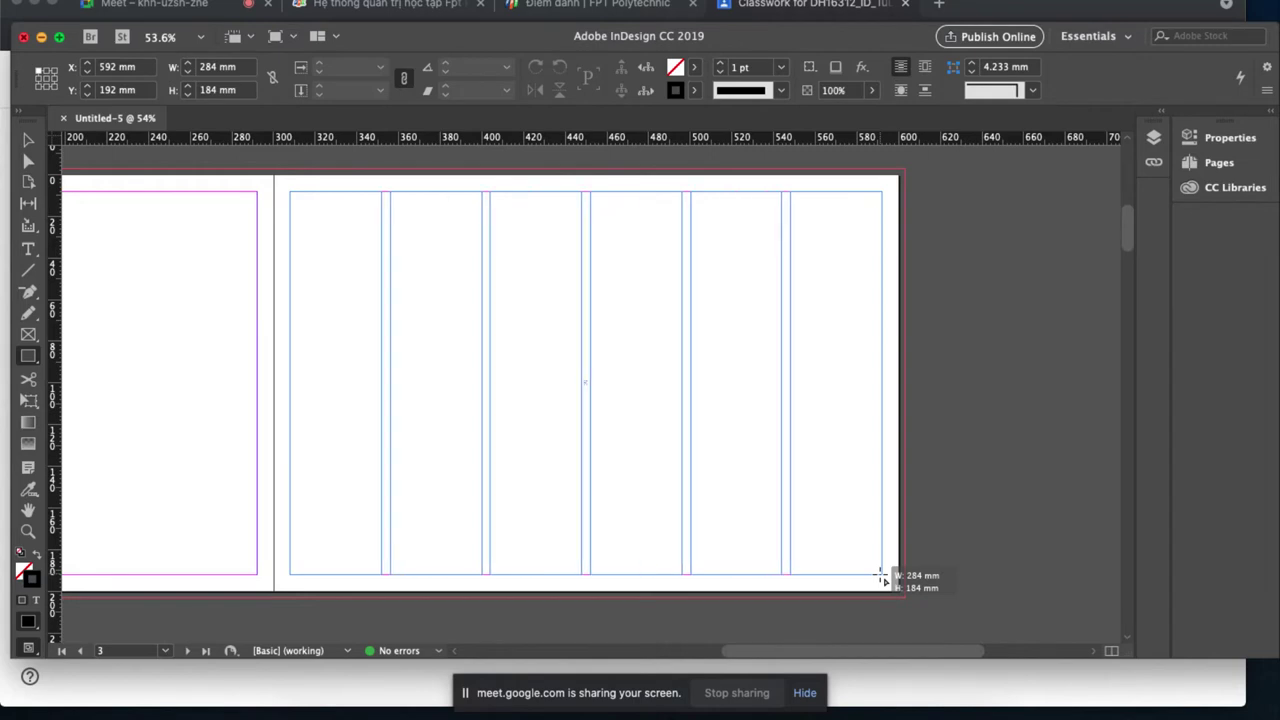
{"action": "key", "text": "Up"}
{"action": "key", "text": "Up"}
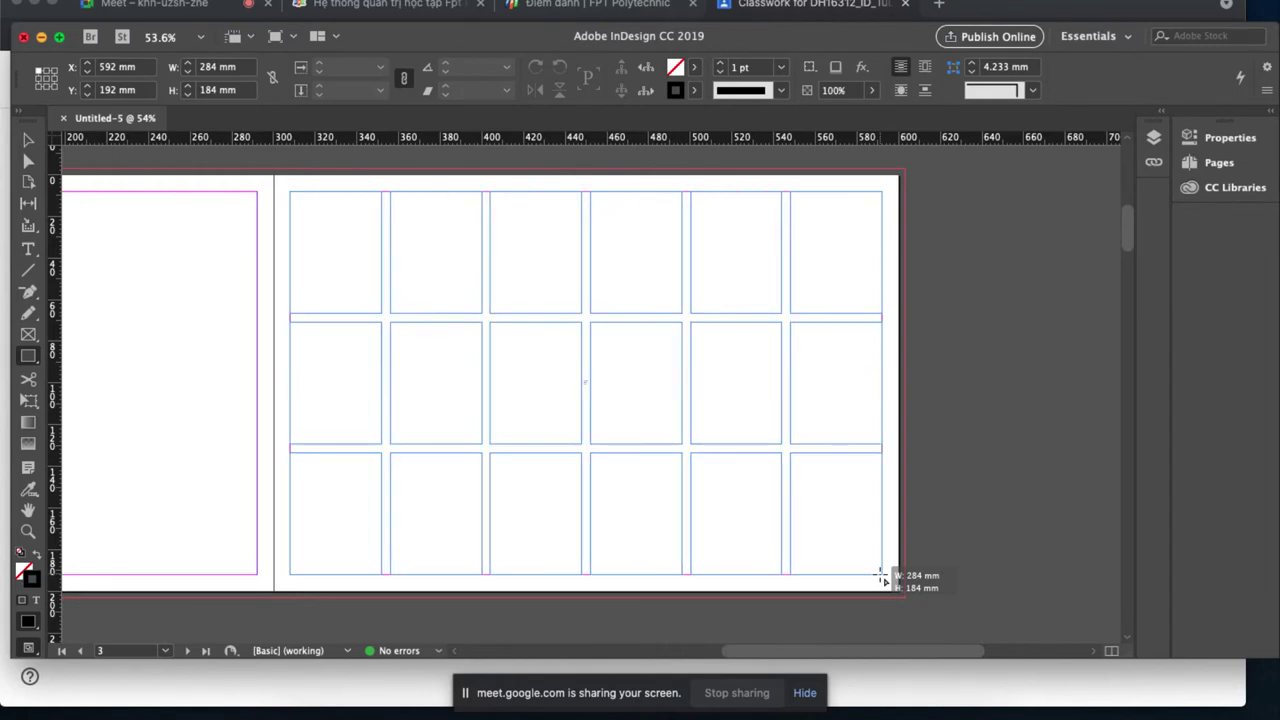
{"action": "key", "text": "Up"}
{"action": "key", "text": "Up"}
{"action": "key", "text": "Up"}
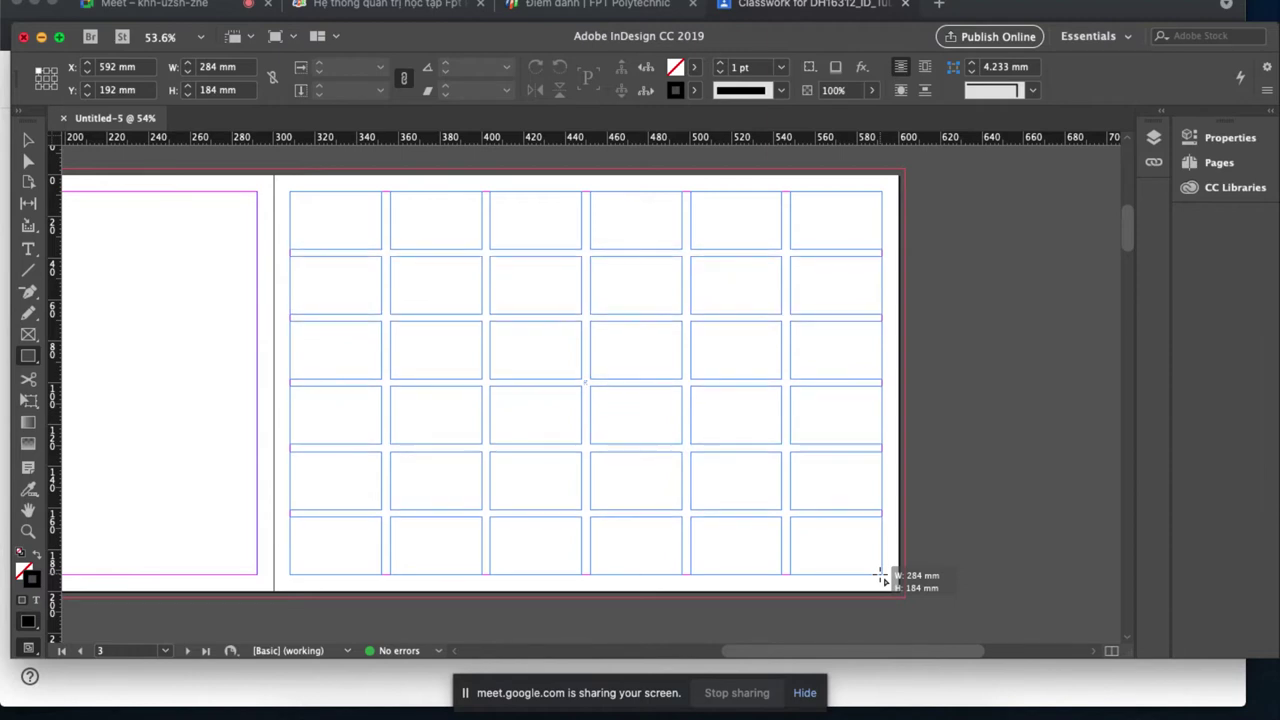
Narrow the row and column gutters until the spacing looks even, and finish placing the frame grid.
{"action": "key", "text": "super+Down"}
{"action": "key", "text": "super+Down"}
{"action": "key", "text": "super+Left"}
{"action": "key", "text": "super+Left"}
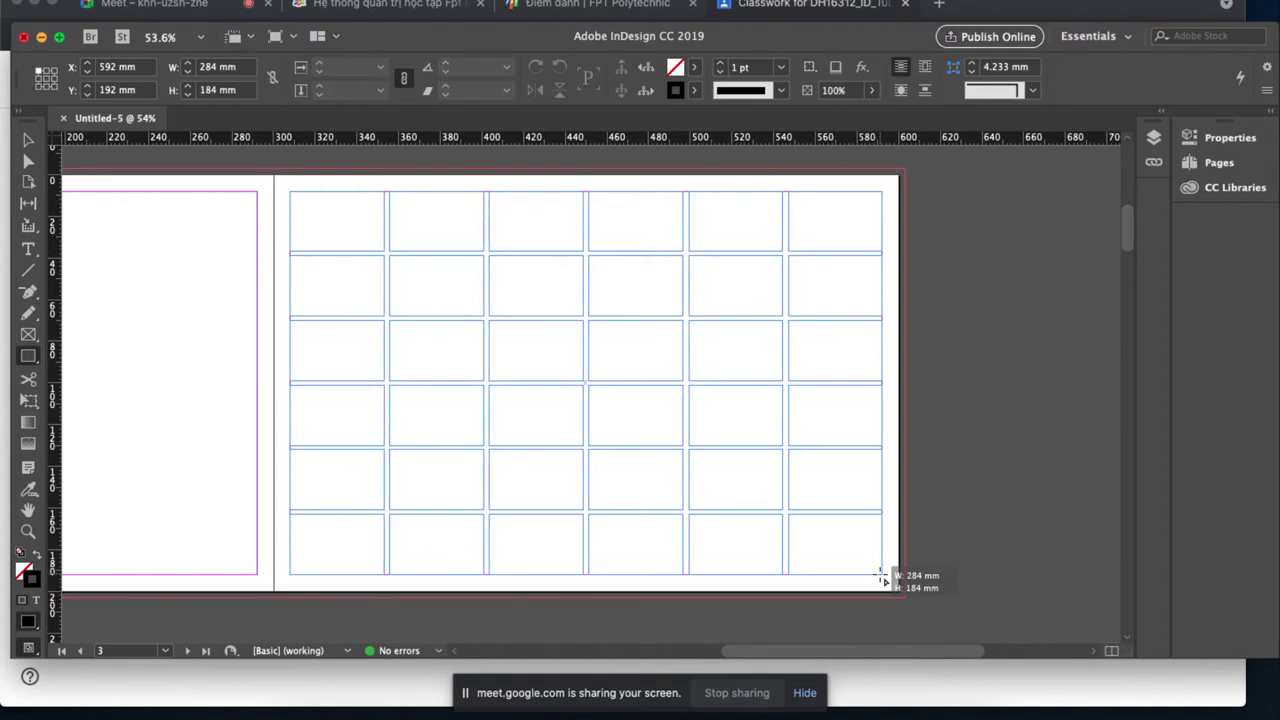
{"action": "key", "text": "super+Left"}
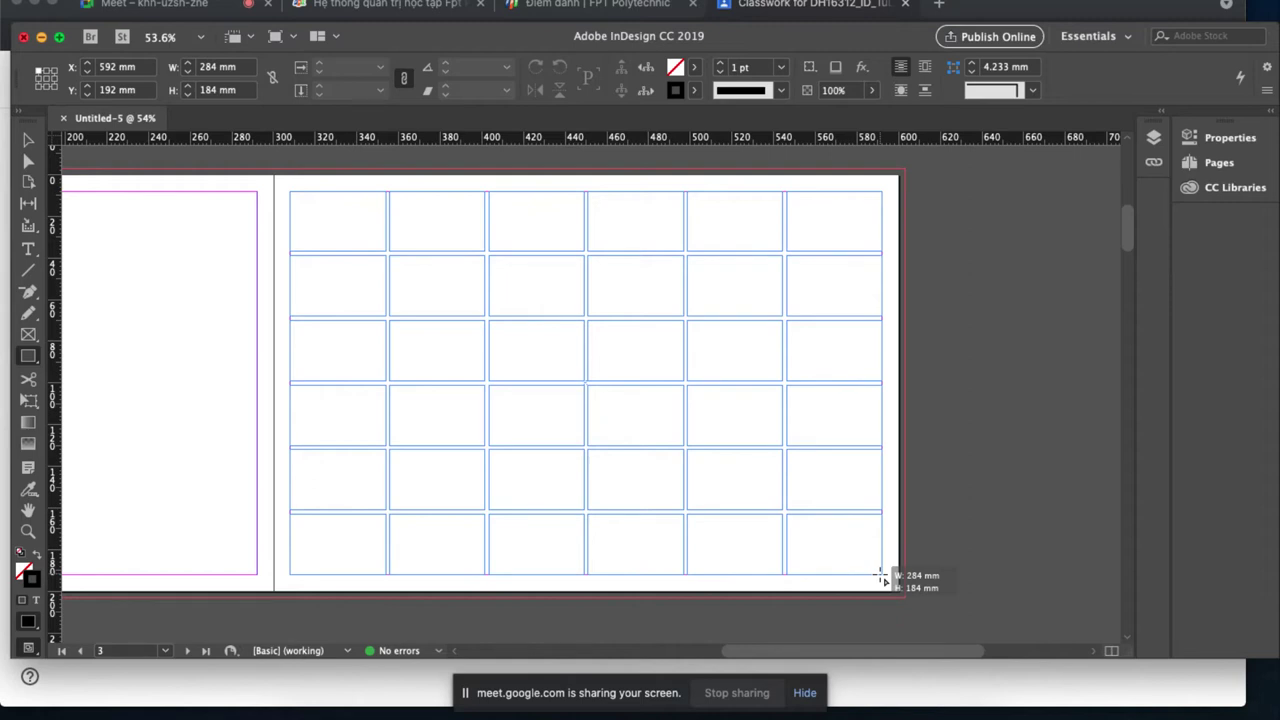
{"action": "left_click_drag", "start_coordinate": [883, 579], "coordinate": [883, 578]}
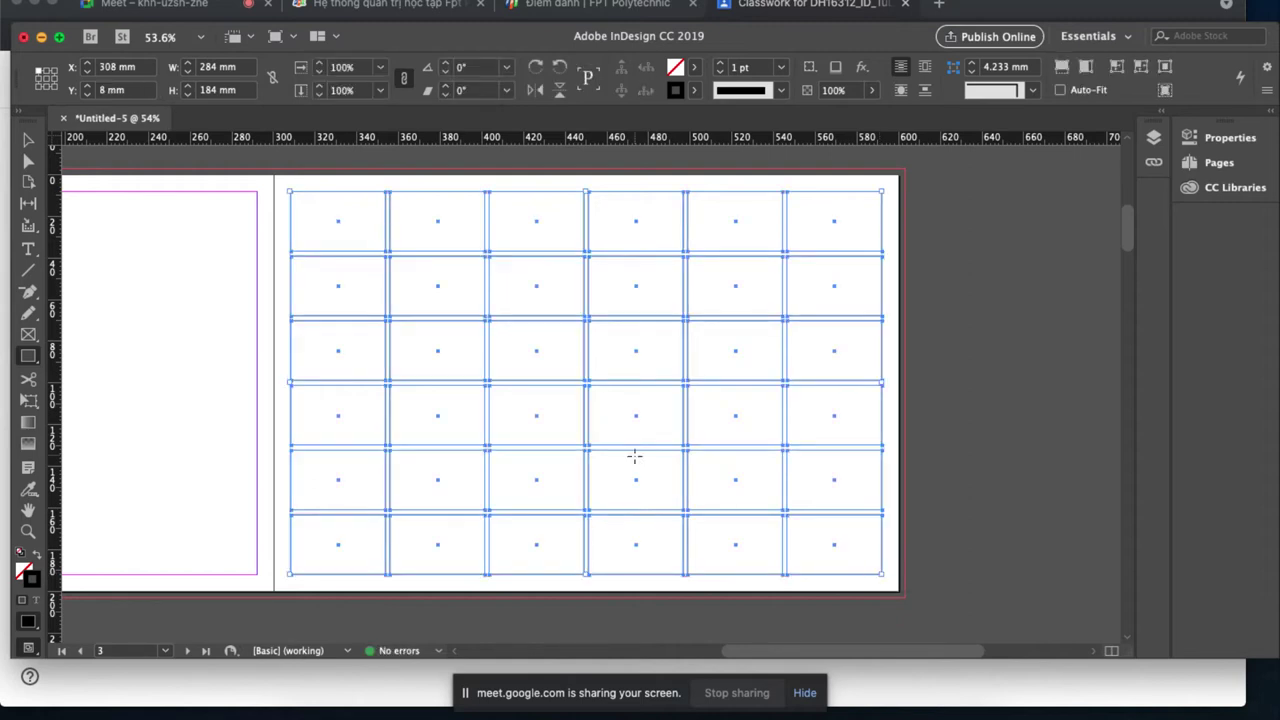
Delete the eight frames in columns three to six of the grid's top two rows.
{"action": "left_click", "coordinate": [27, 144]}
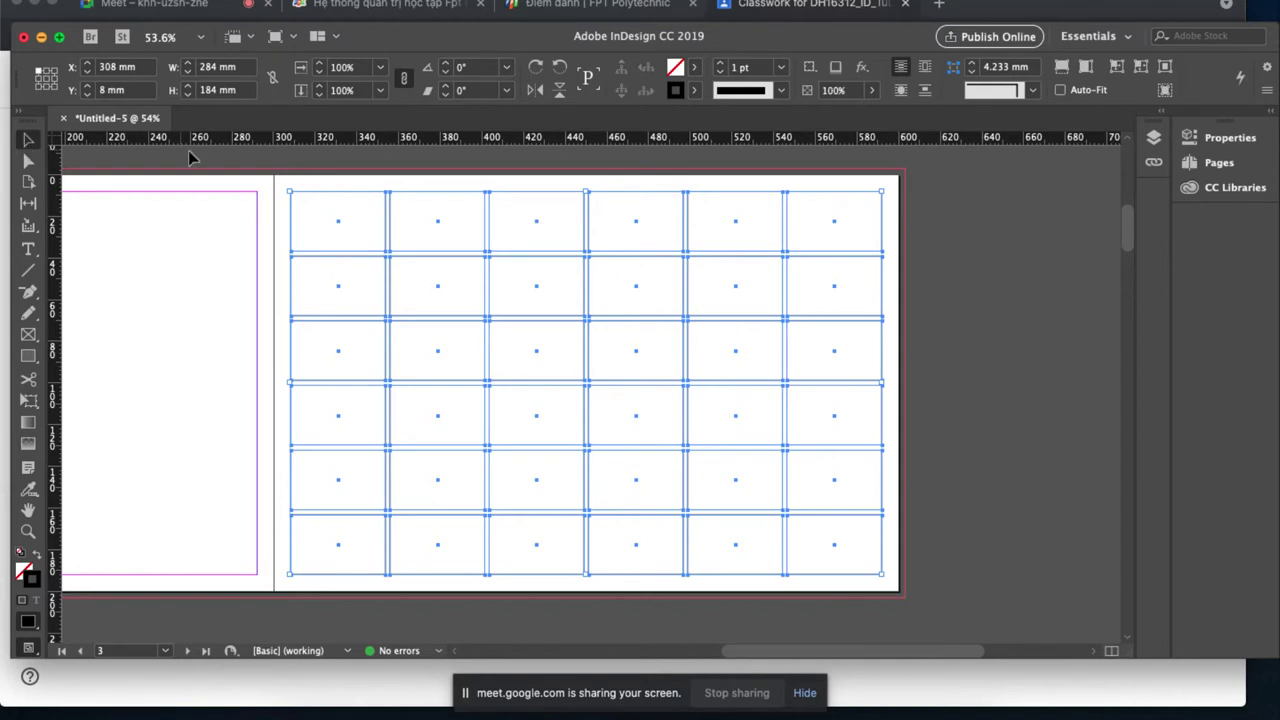
{"action": "left_click", "coordinate": [909, 253]}
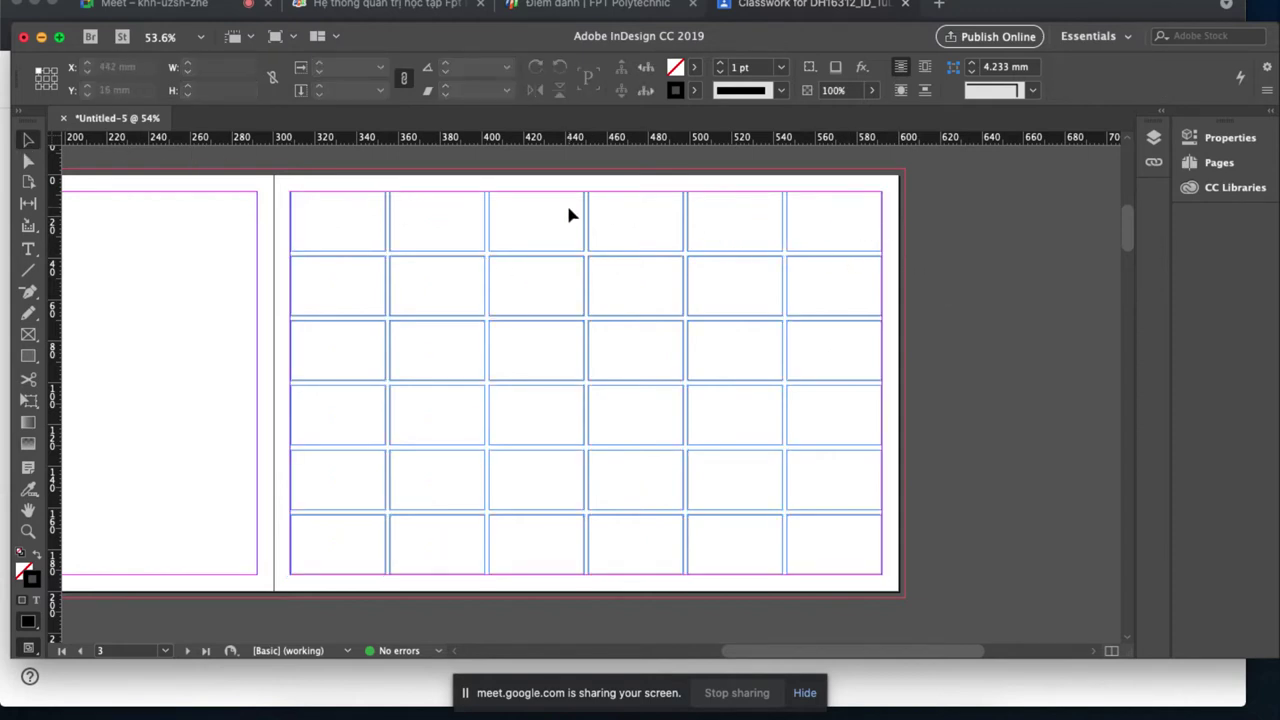
{"action": "left_click_drag", "start_coordinate": [907, 196], "coordinate": [543, 283]}
{"action": "key", "text": "Delete"}
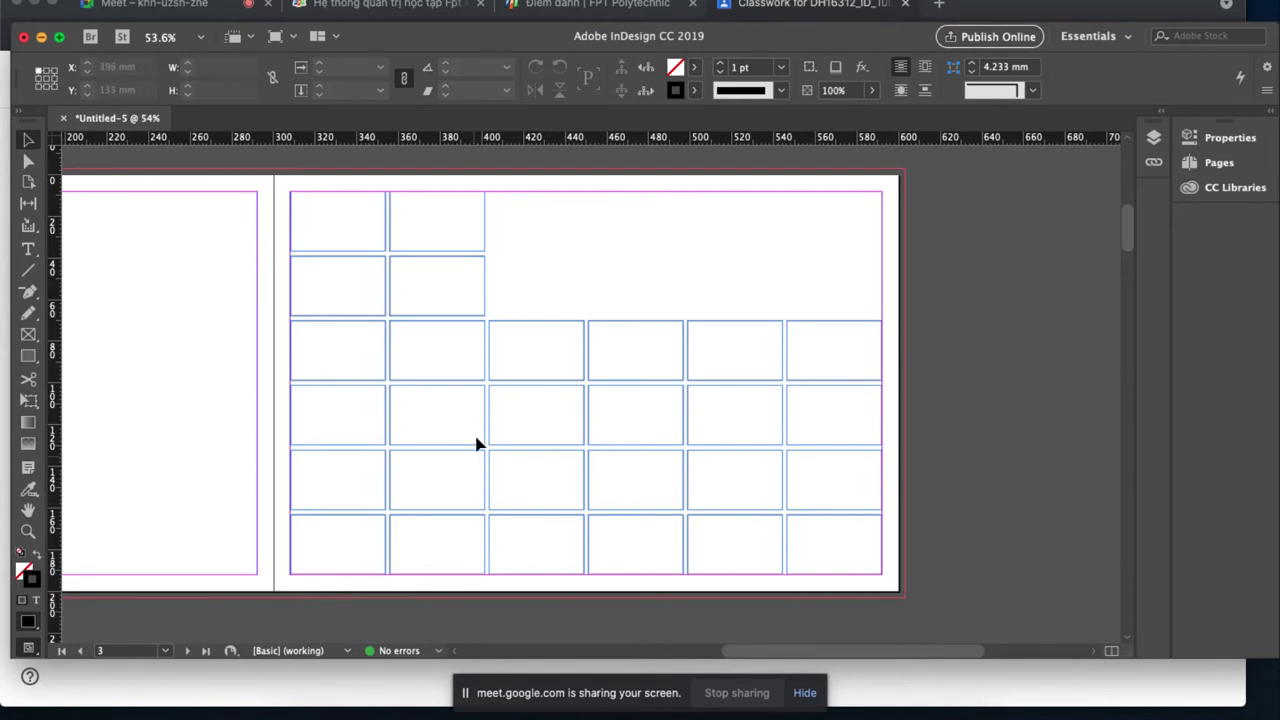
Widen the first frame in the grid's third row to about 93.5 mm so it spans two columns.
{"action": "left_click", "coordinate": [386, 365]}
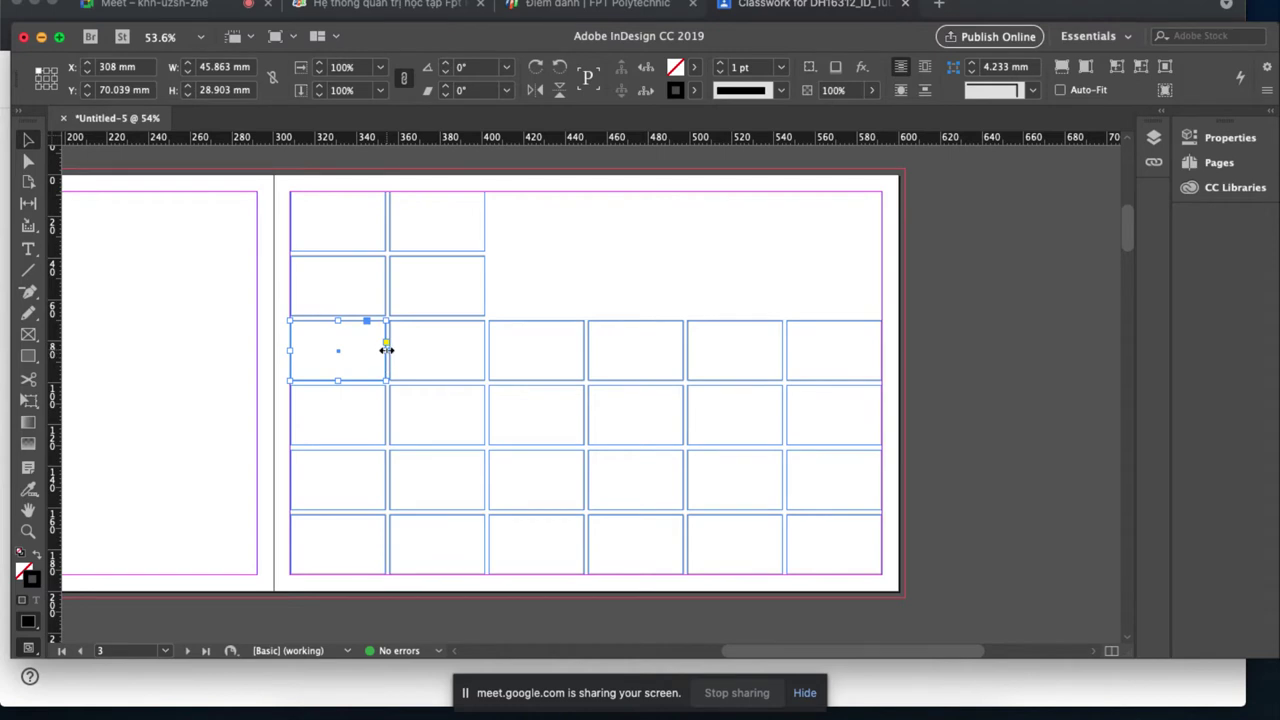
{"action": "left_click_drag", "start_coordinate": [386, 349], "coordinate": [483, 347]}
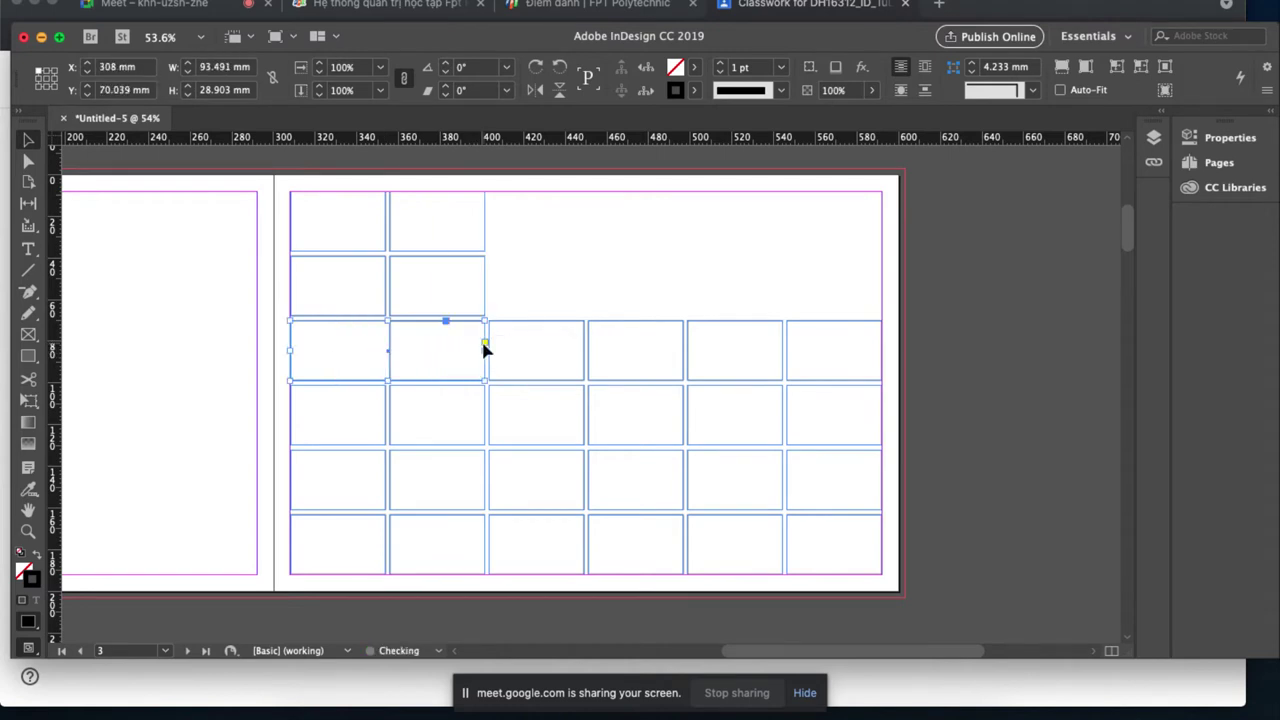
Extend the two-column frame in row three to about 59.9 mm tall, and delete the row two, column one and row one, column two frames.
{"action": "left_click_drag", "start_coordinate": [386, 380], "coordinate": [386, 446]}
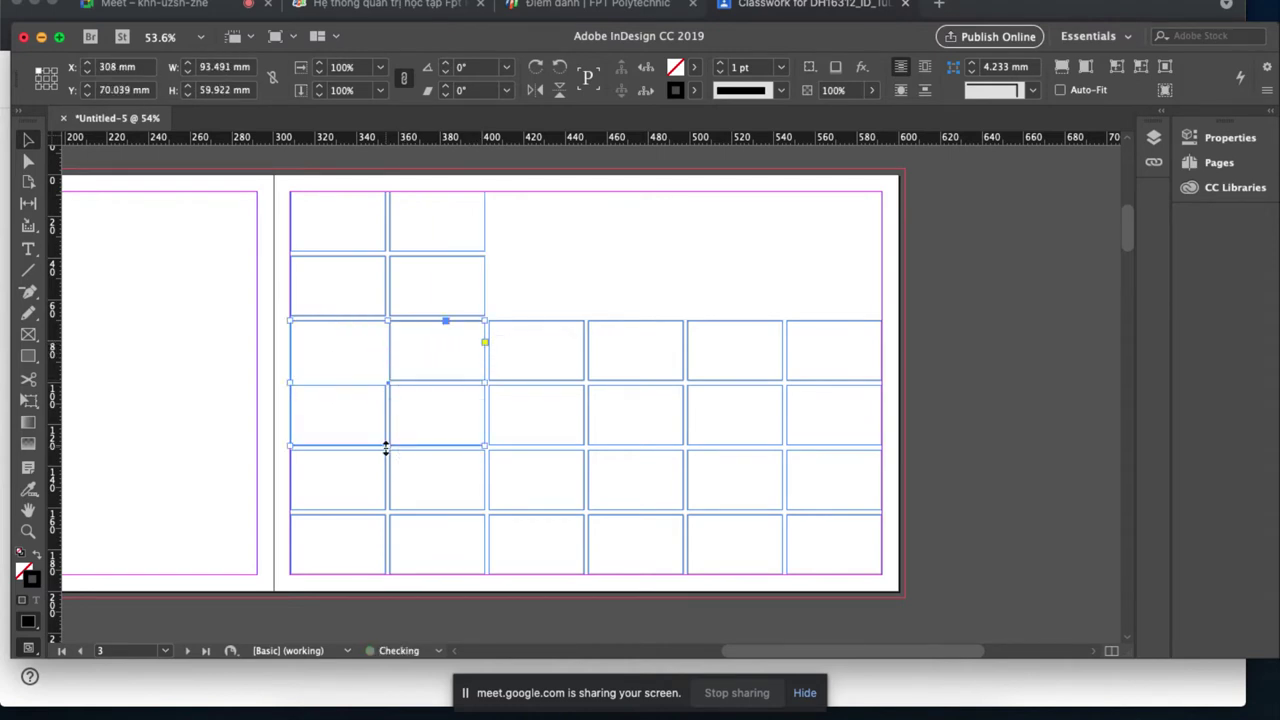
{"action": "left_click", "coordinate": [383, 257]}
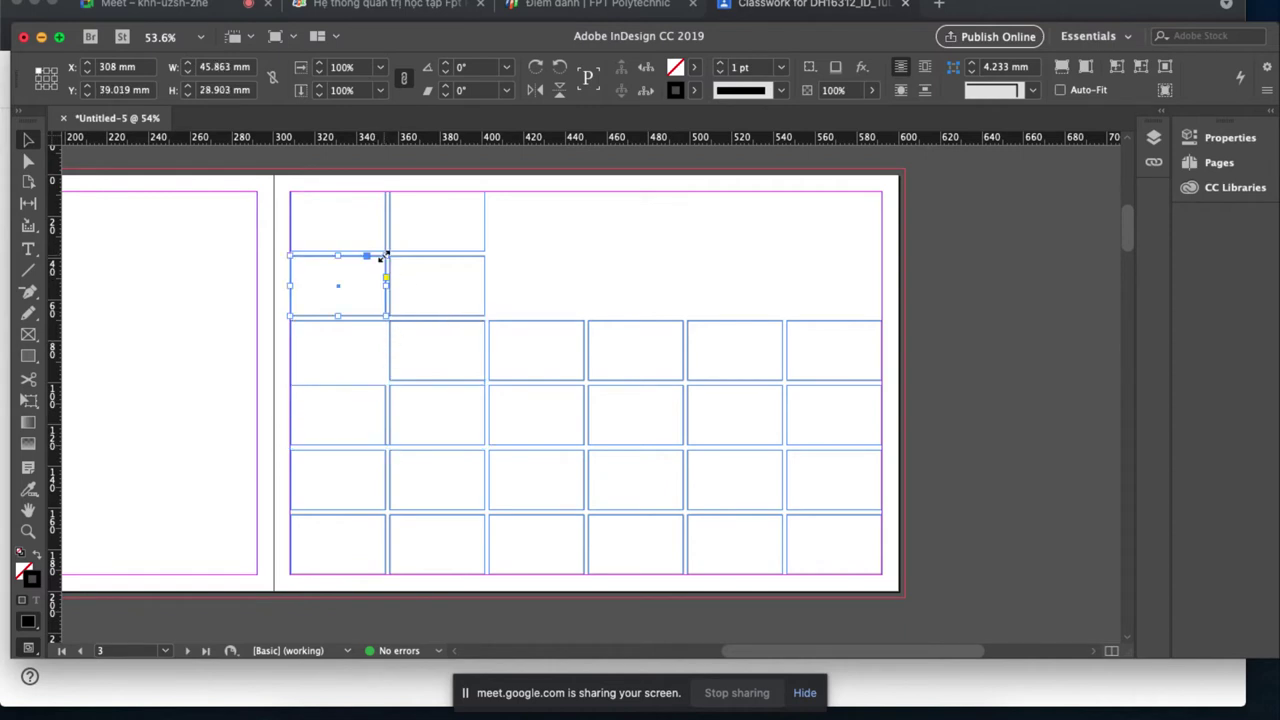
{"action": "key", "text": "BackSpace"}
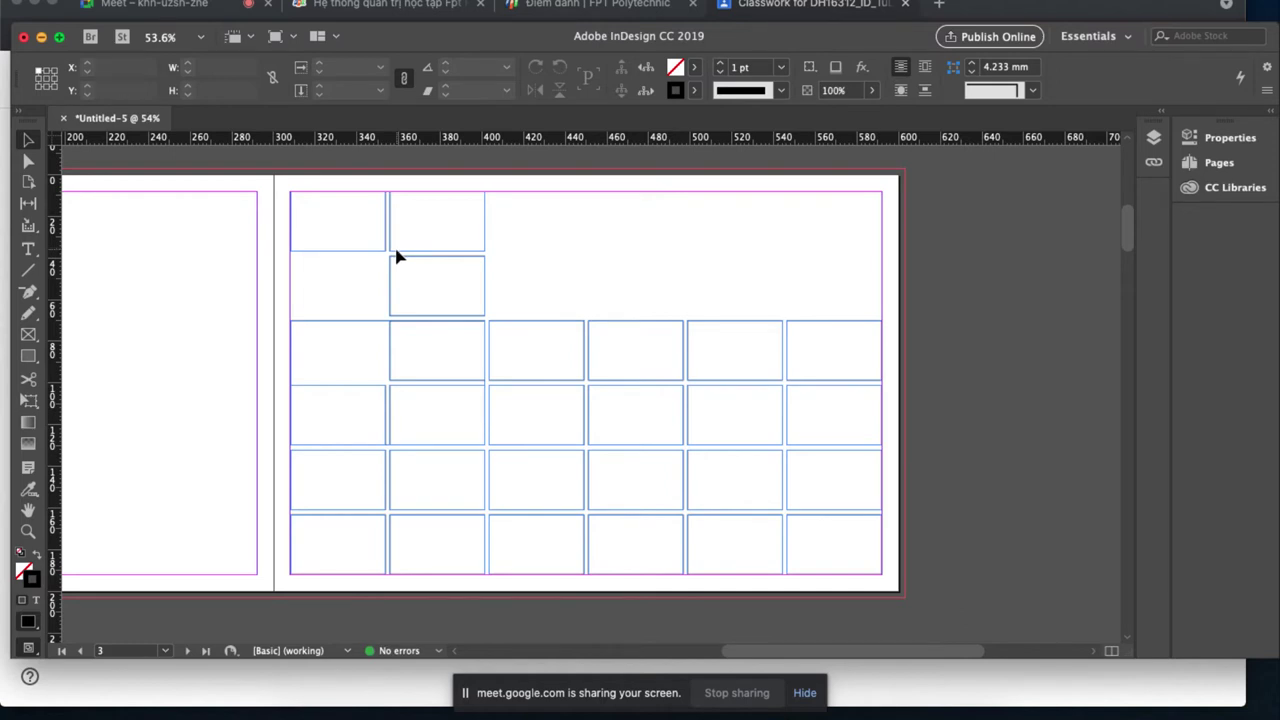
{"action": "left_click", "coordinate": [391, 249]}
{"action": "key", "text": "BackSpace"}
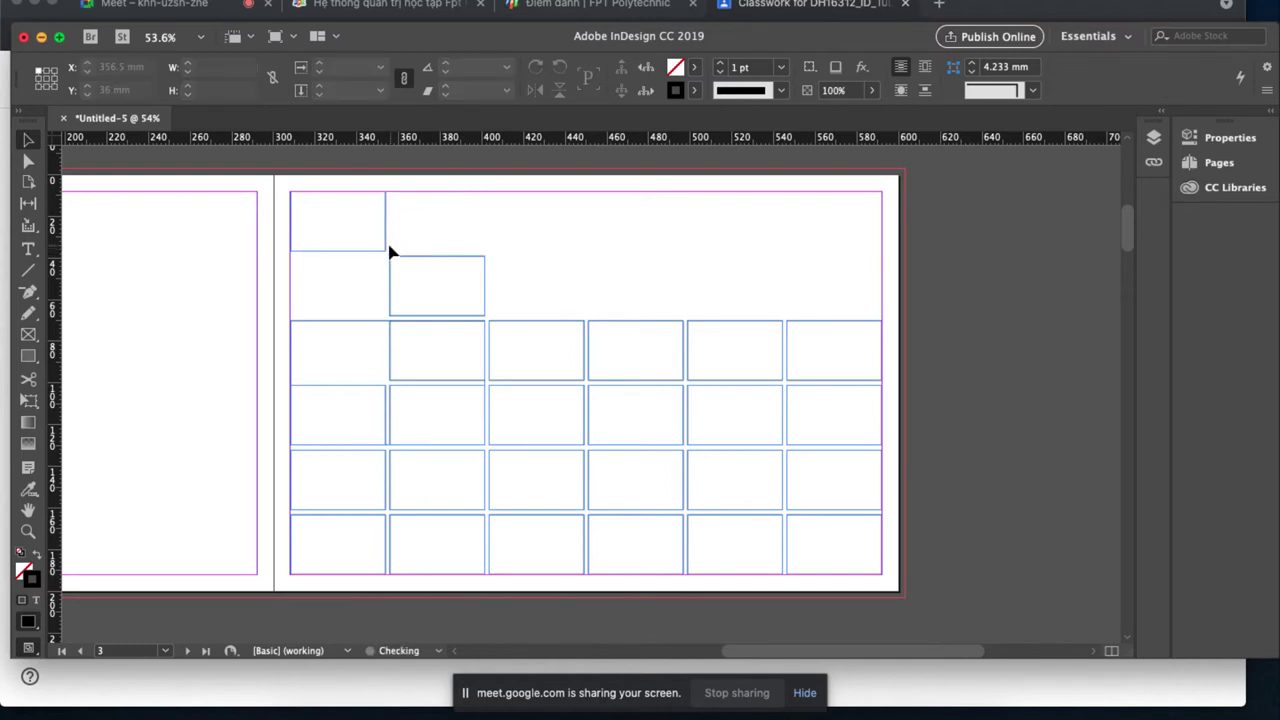
Enlarge the first frame in the top row to about 93.5 × 59.9 mm so it spans two columns and two rows.
{"action": "left_click", "coordinate": [385, 246]}
{"action": "left_click_drag", "start_coordinate": [386, 250], "coordinate": [504, 324]}
{"action": "key", "text": "z"}
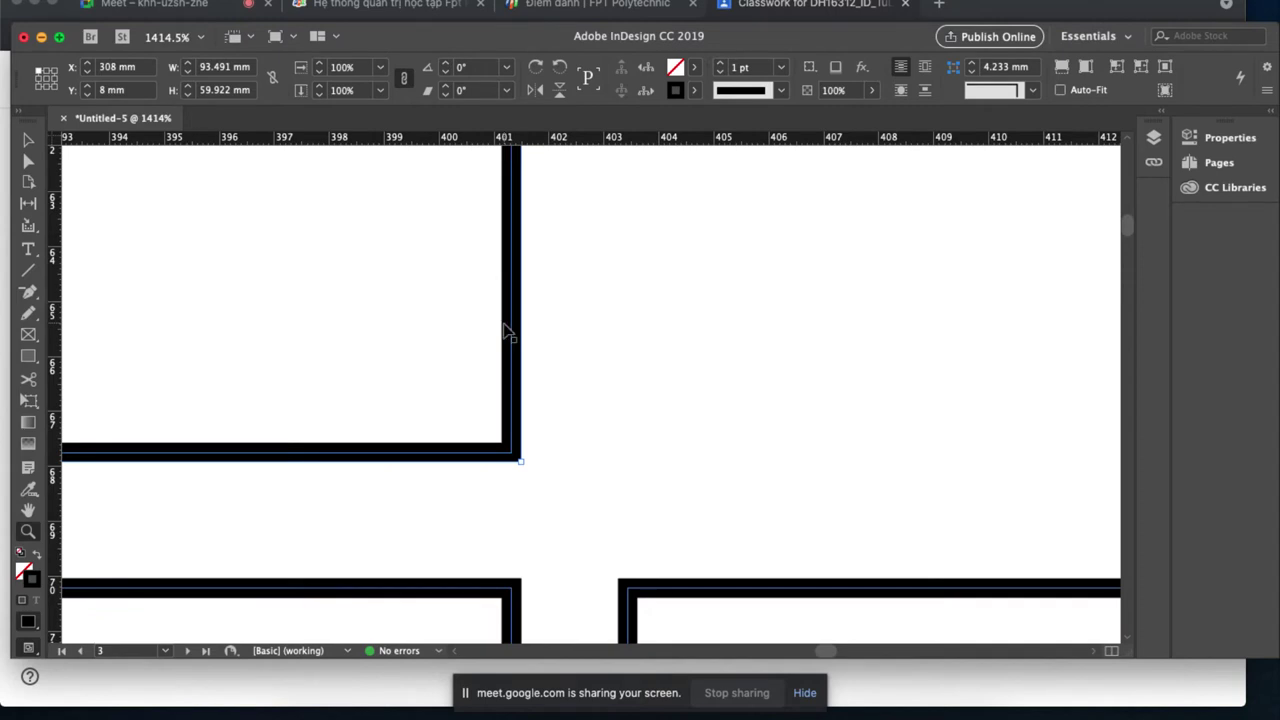
{"action": "key", "text": "super+minus"}
{"action": "key", "text": "super+minus"}
{"action": "key", "text": "super+minus"}
{"action": "key", "text": "super+minus"}
{"action": "key", "text": "super+minus"}
{"action": "key", "text": "super+minus"}
{"action": "key", "text": "super+minus"}
{"action": "key", "text": "super+minus"}
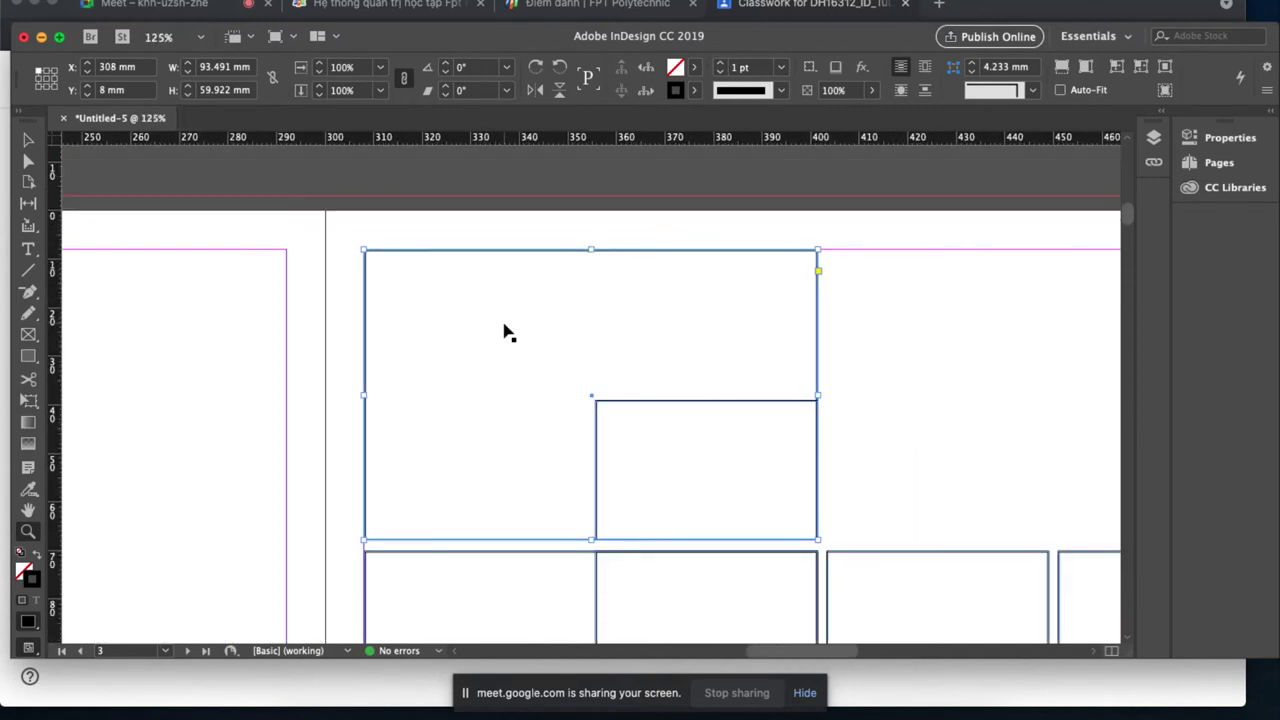
{"action": "key", "text": "v"}
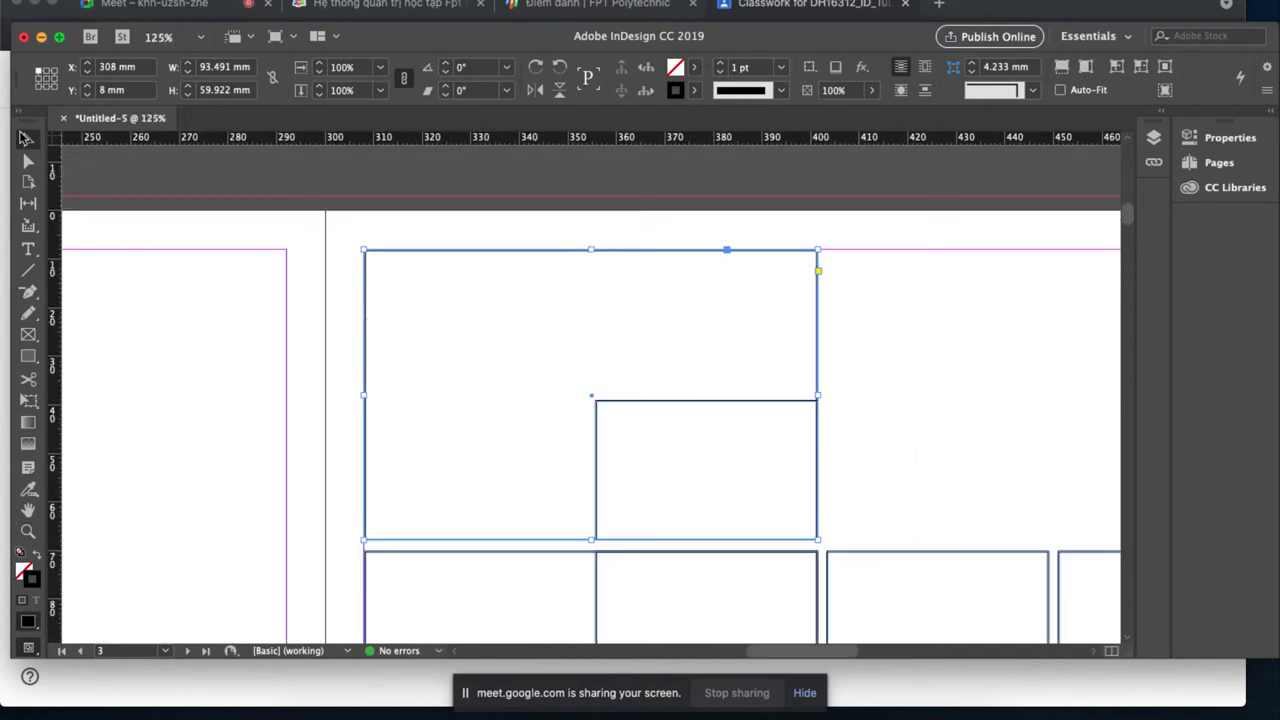
{"action": "left_click", "coordinate": [271, 446]}
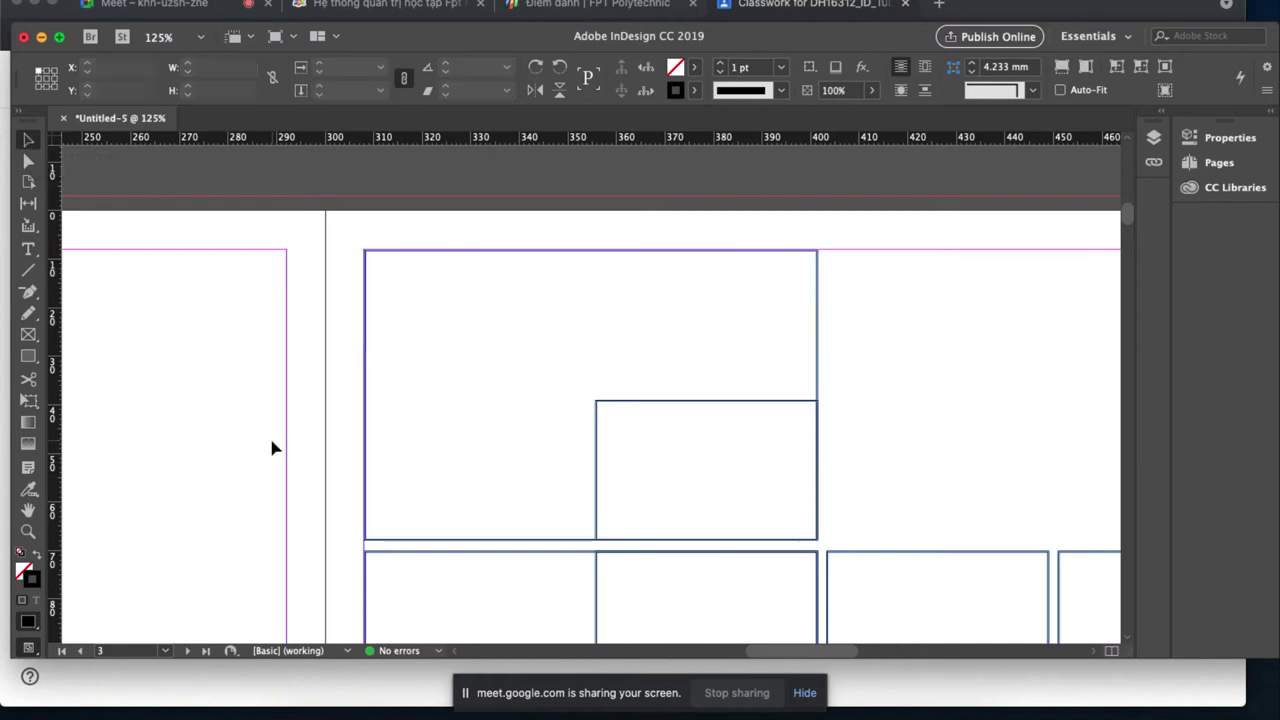
Delete the leftover small frames overlapping the two enlarged frames: row two, column two; row three, column two; and row four, columns one and two.
{"action": "left_click", "coordinate": [598, 405]}
{"action": "key", "text": "BackSpace"}
{"action": "scroll", "coordinate": [597, 401], "scroll_direction": "down", "scroll_amount": 10}
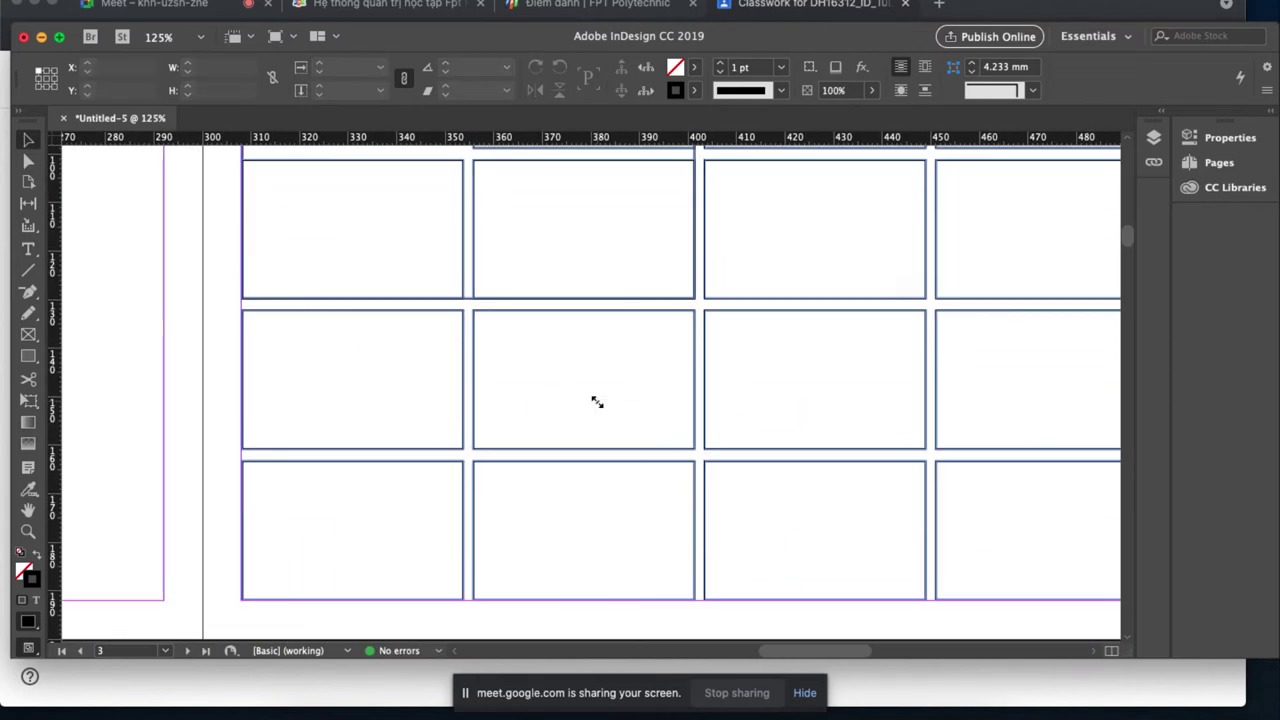
{"action": "scroll", "coordinate": [597, 401], "scroll_direction": "up", "scroll_amount": 1}
{"action": "scroll", "coordinate": [597, 401], "scroll_direction": "down", "scroll_amount": 5}
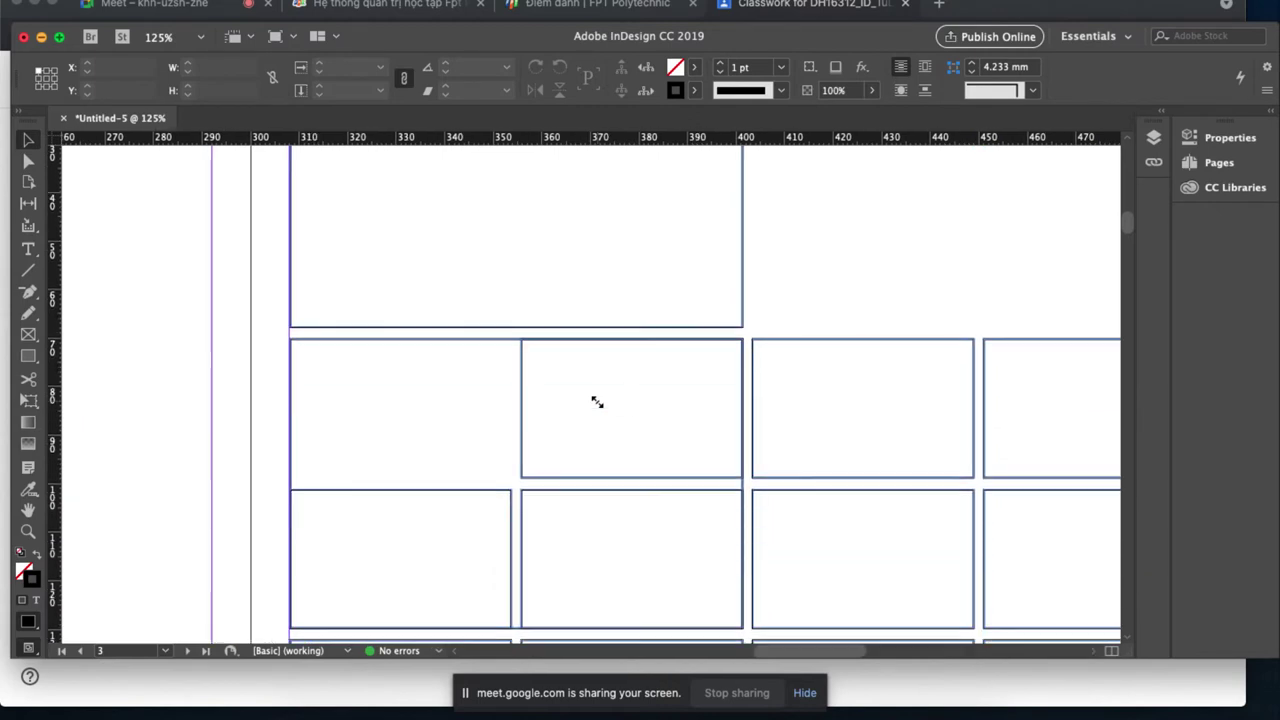
{"action": "left_click", "coordinate": [520, 427]}
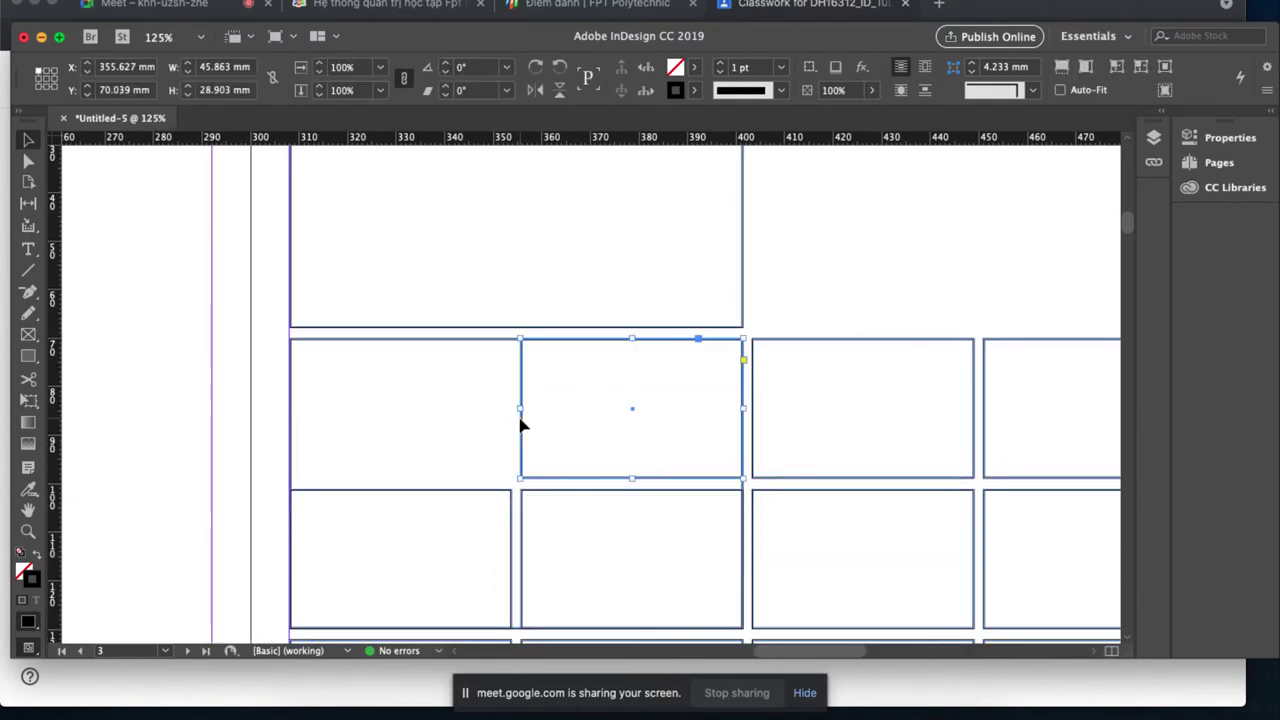
{"action": "key", "text": "BackSpace"}
{"action": "left_click", "coordinate": [521, 509]}
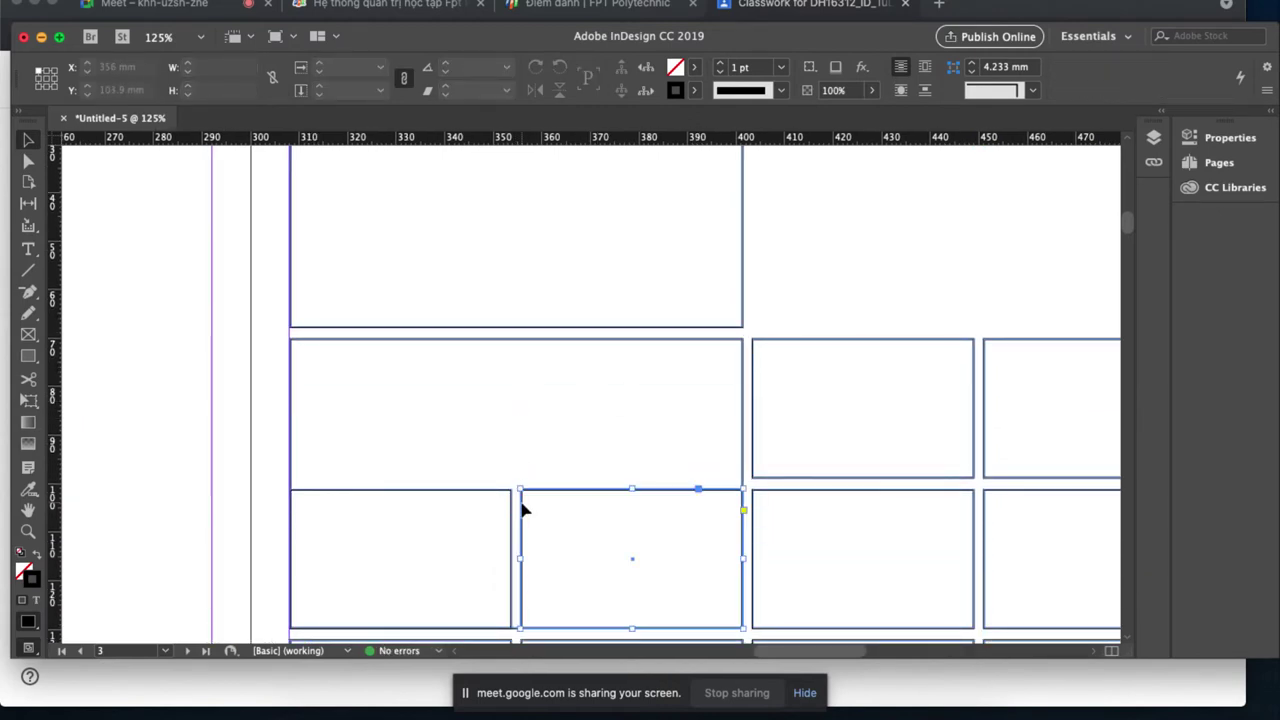
{"action": "key", "text": "BackSpace"}
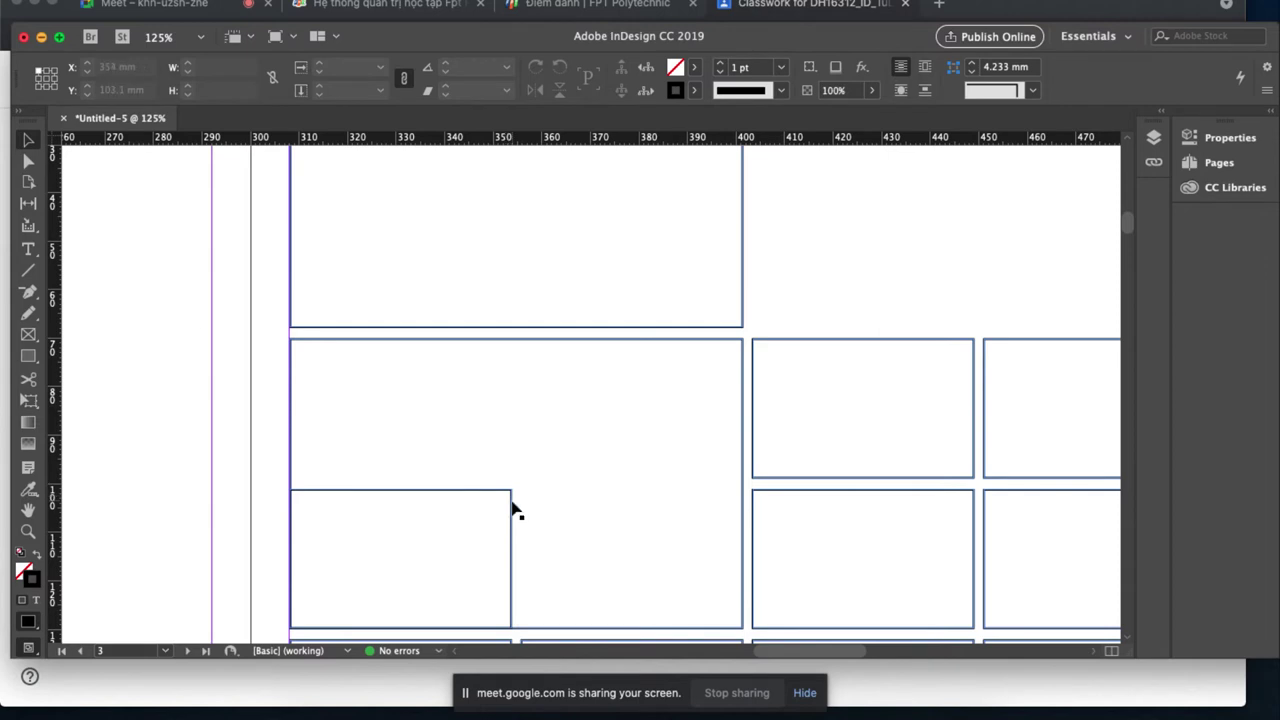
{"action": "left_click", "coordinate": [510, 506]}
{"action": "key", "text": "BackSpace"}
Compare the whole frame layout on page 3 with the h1 sample spread in the LAB4 folder.
{"action": "key", "text": "super+minus"}
{"action": "key", "text": "super+minus"}
{"action": "key", "text": "super+minus"}
{"action": "key", "text": "super+minus"}
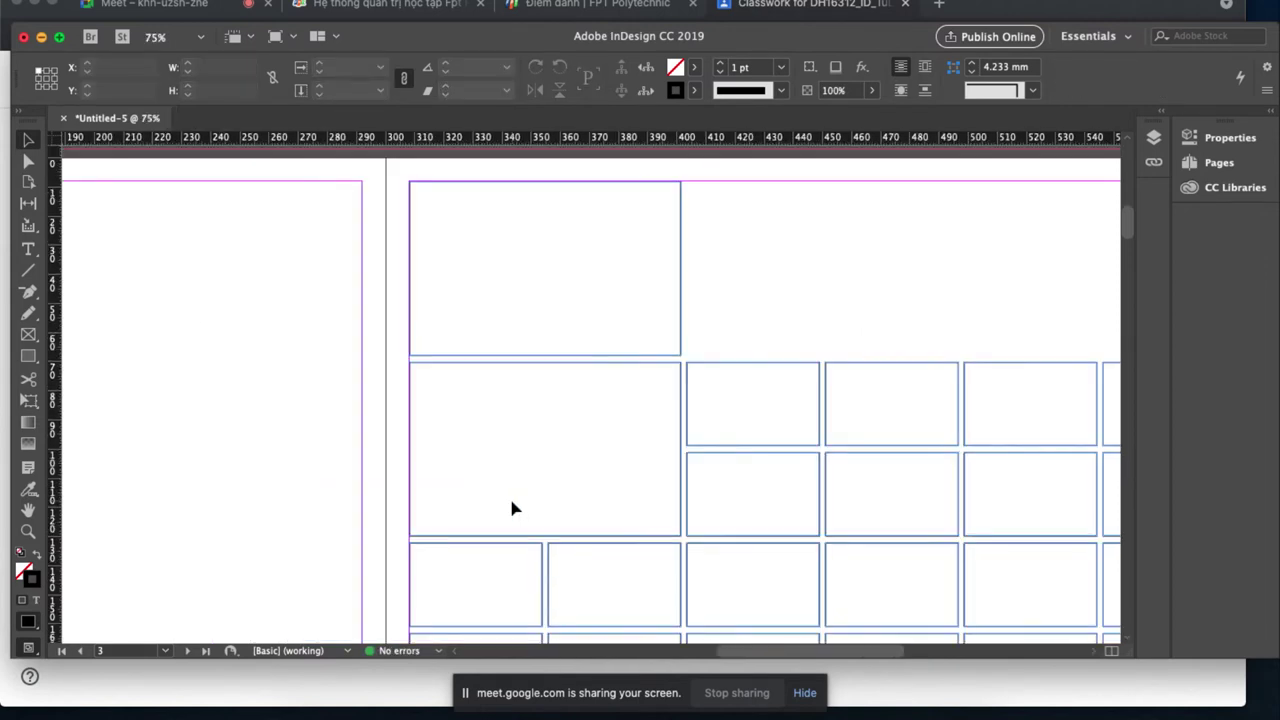
{"action": "key", "text": "z"}
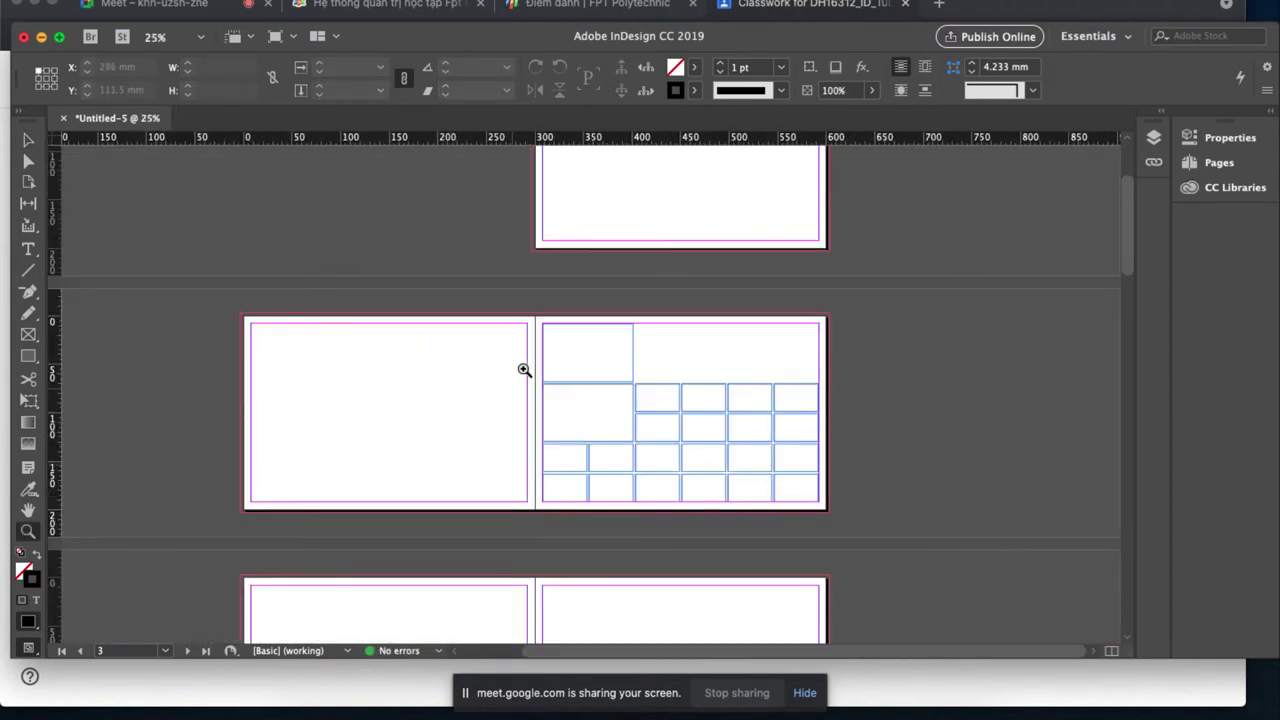
{"action": "left_click_drag", "start_coordinate": [515, 321], "coordinate": [835, 536]}
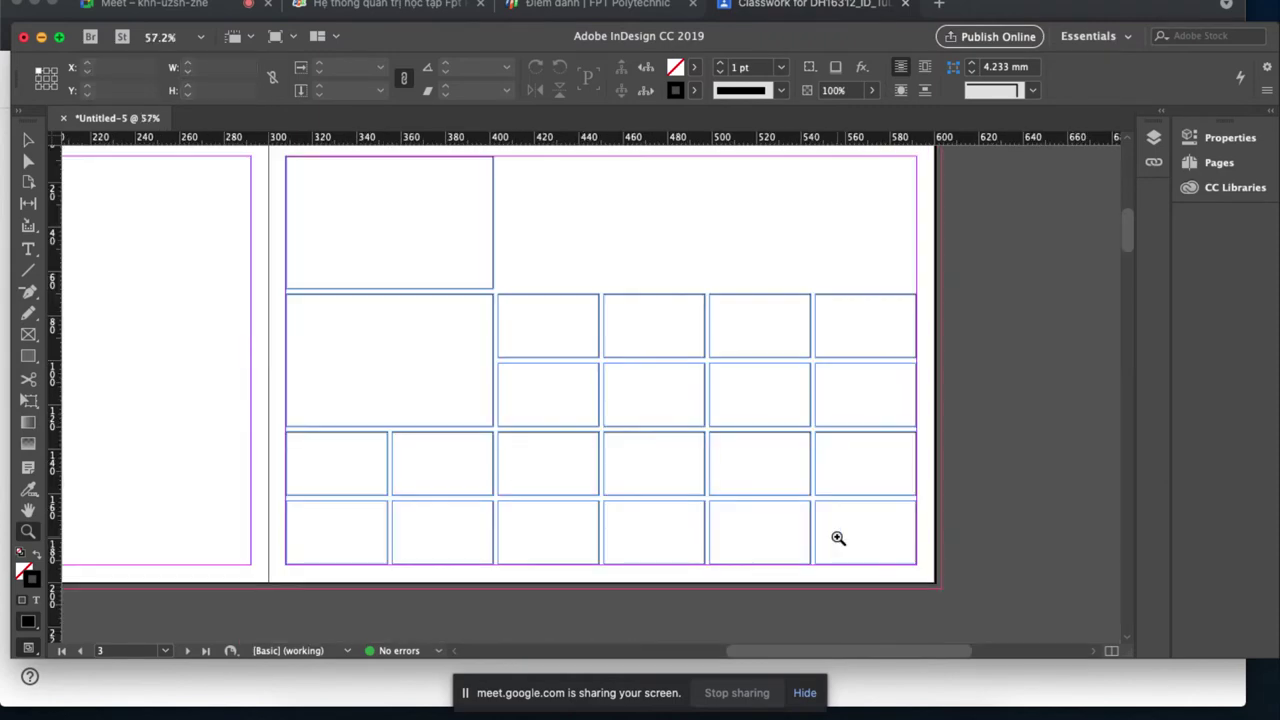
{"action": "left_click", "coordinate": [305, 705]}
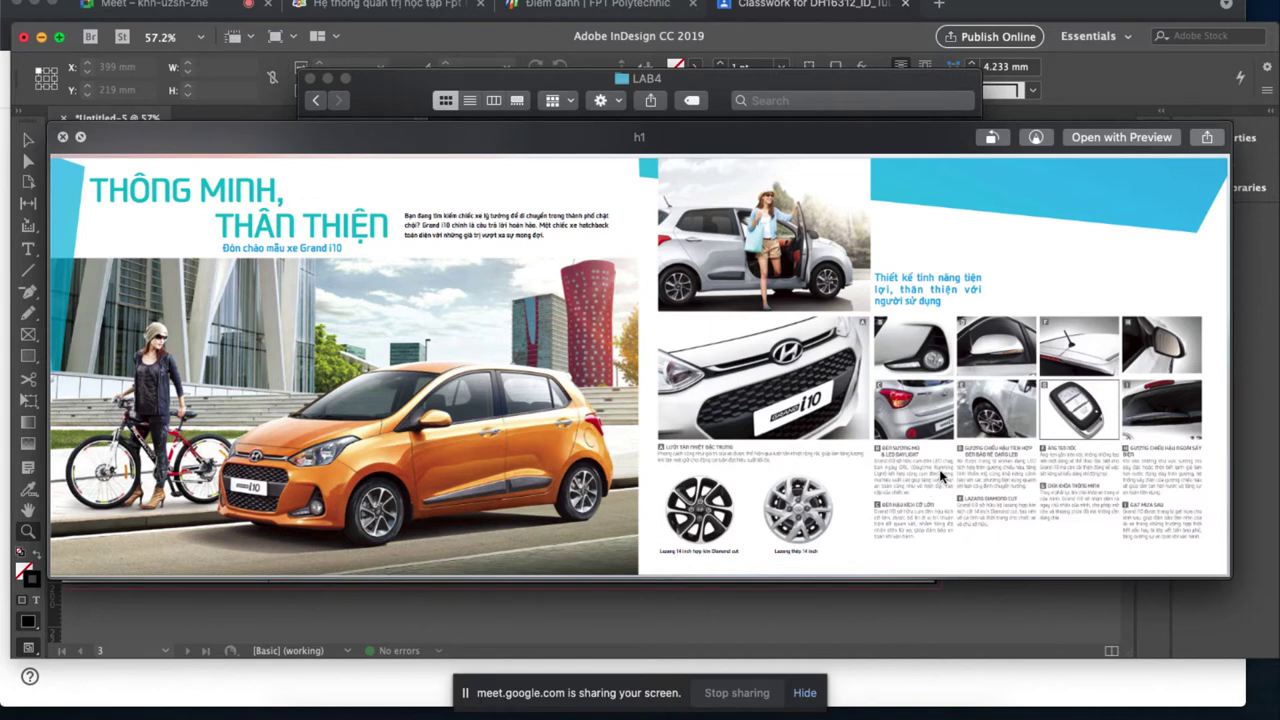
{"action": "key", "text": "super+Tab"}
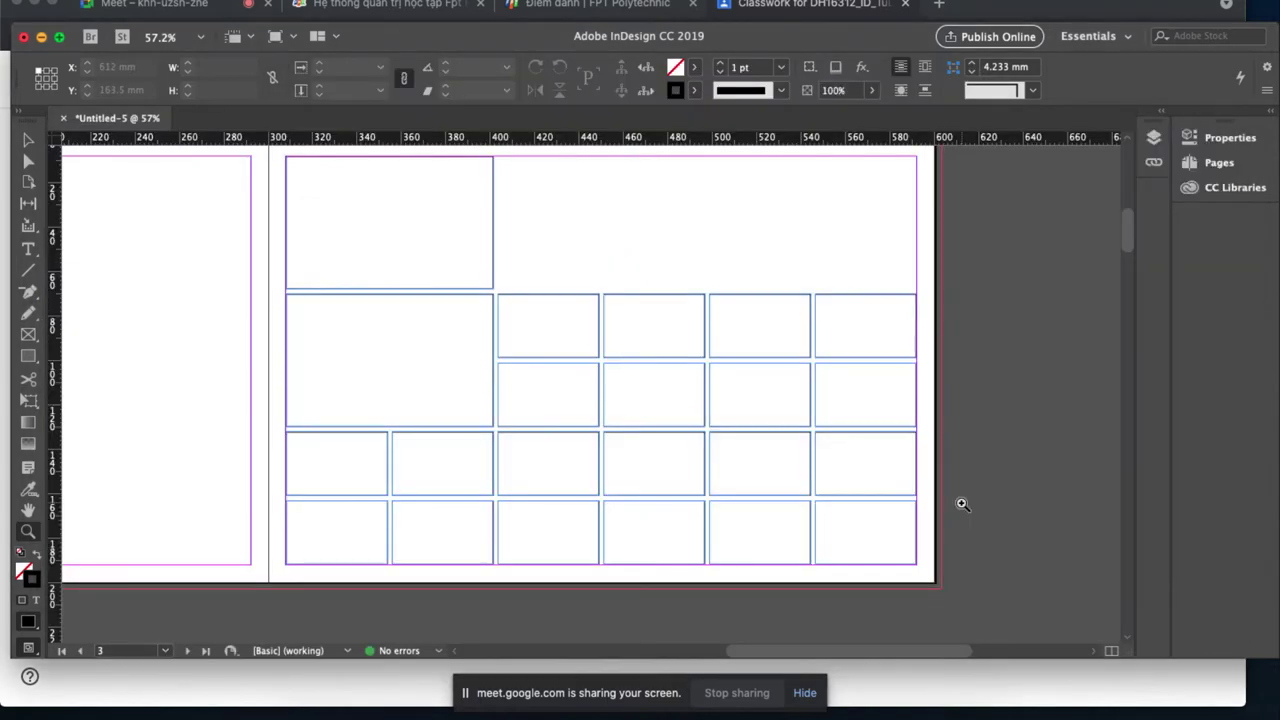
{"action": "left_click", "coordinate": [28, 140]}
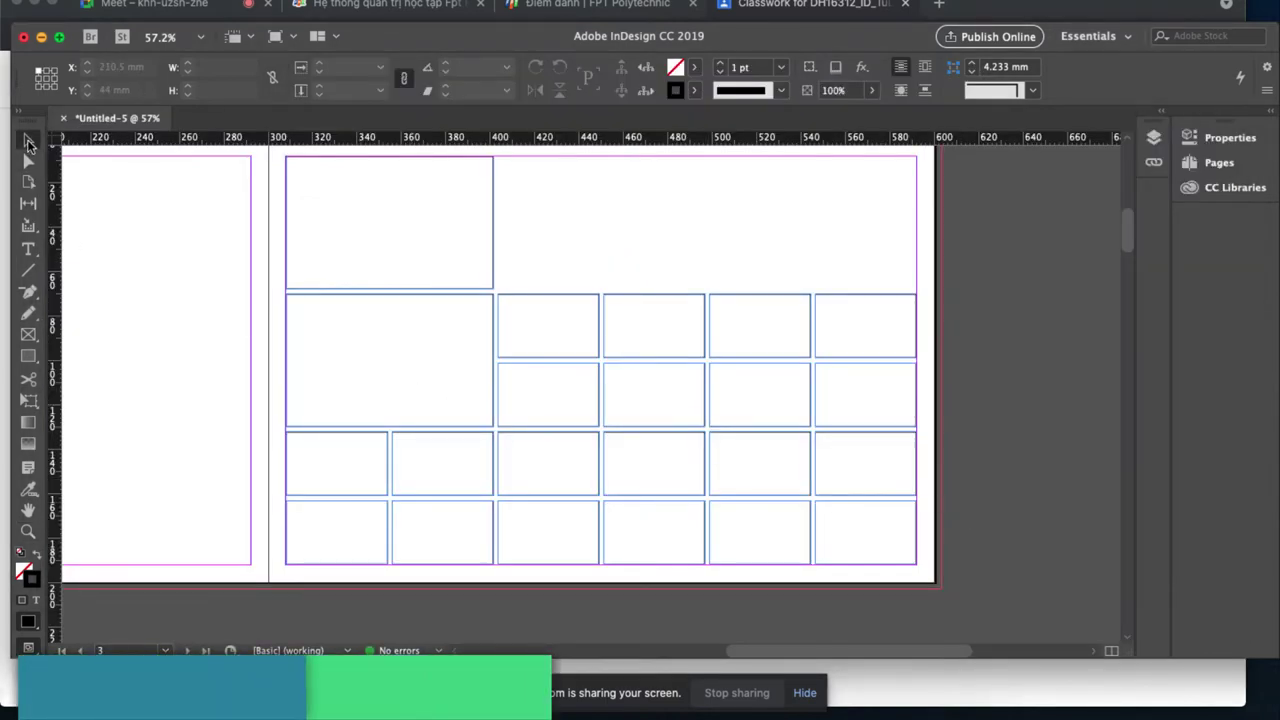
{"action": "left_click", "coordinate": [525, 439]}
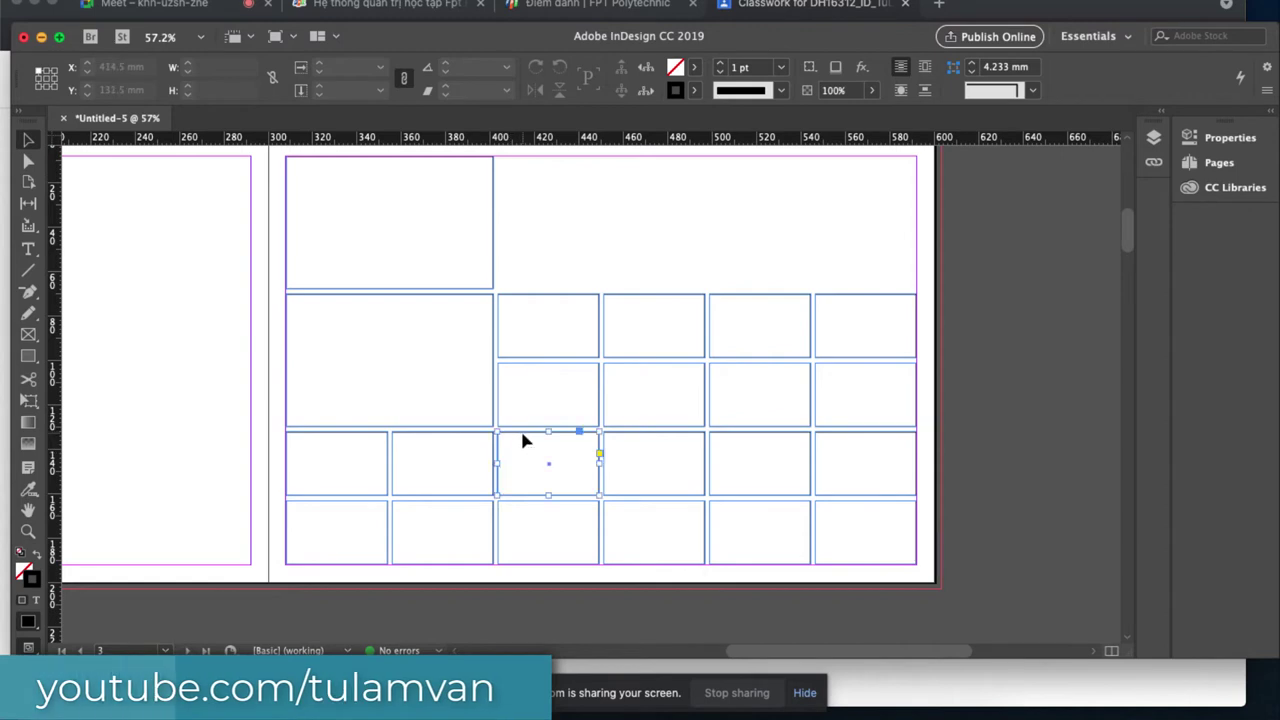
{"action": "left_click_drag", "start_coordinate": [547, 495], "coordinate": [547, 566]}
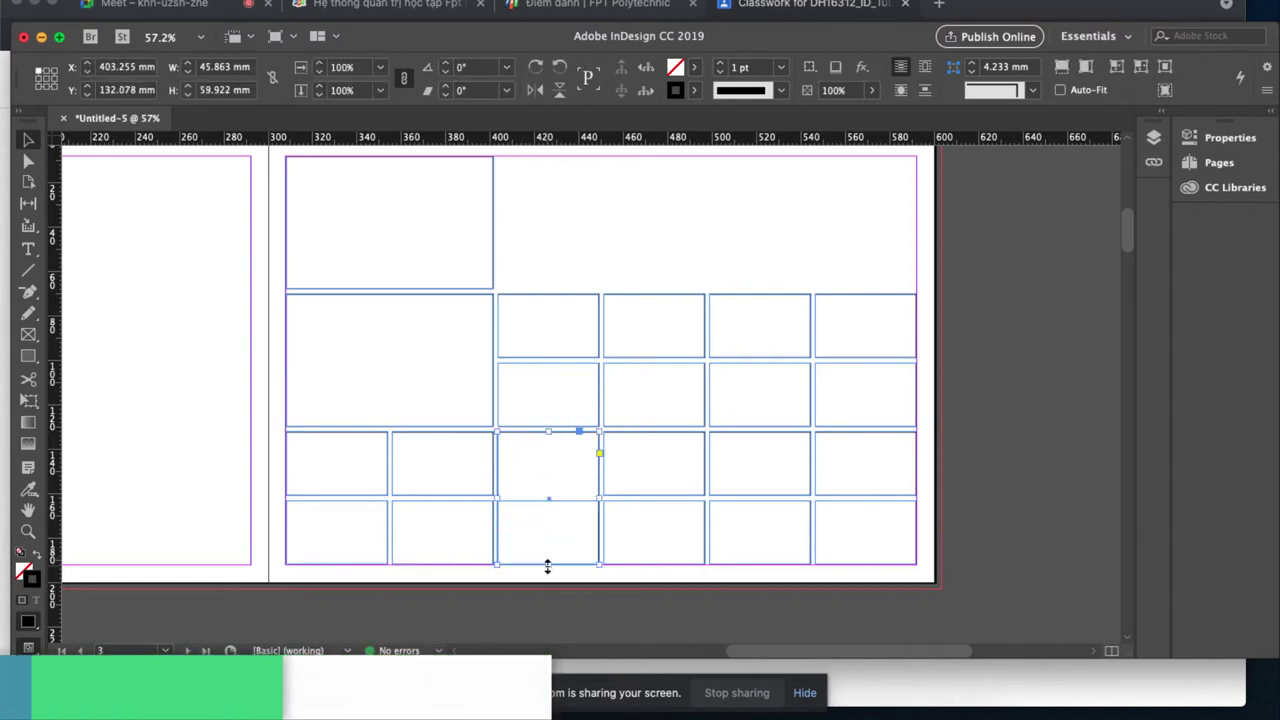
{"action": "key", "text": "super+z"}
Stretch the four row-five frames in columns three to six to about 59.9 mm tall, and delete the four row-six frames they overlap.
{"action": "left_click_drag", "start_coordinate": [940, 470], "coordinate": [563, 486]}
{"action": "left_click_drag", "start_coordinate": [707, 495], "coordinate": [709, 565]}
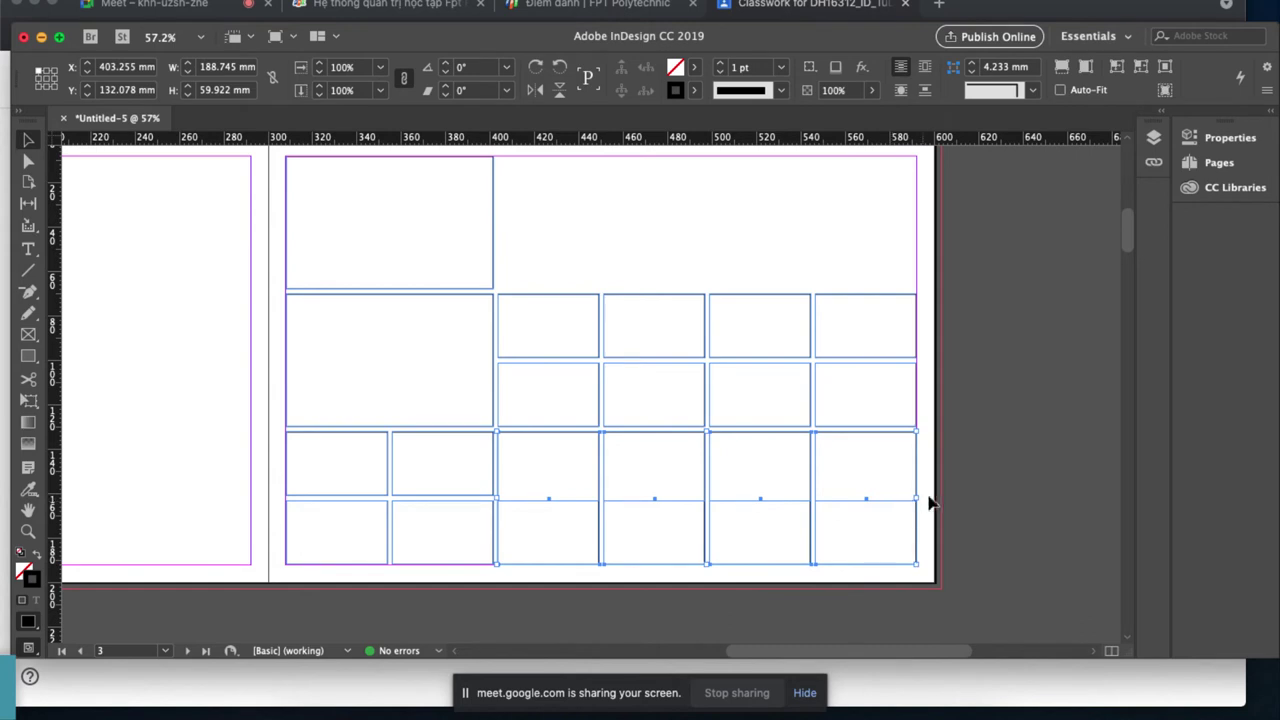
{"action": "left_click_drag", "start_coordinate": [930, 493], "coordinate": [546, 538]}
{"action": "left_click_drag", "start_coordinate": [945, 447], "coordinate": [558, 466]}
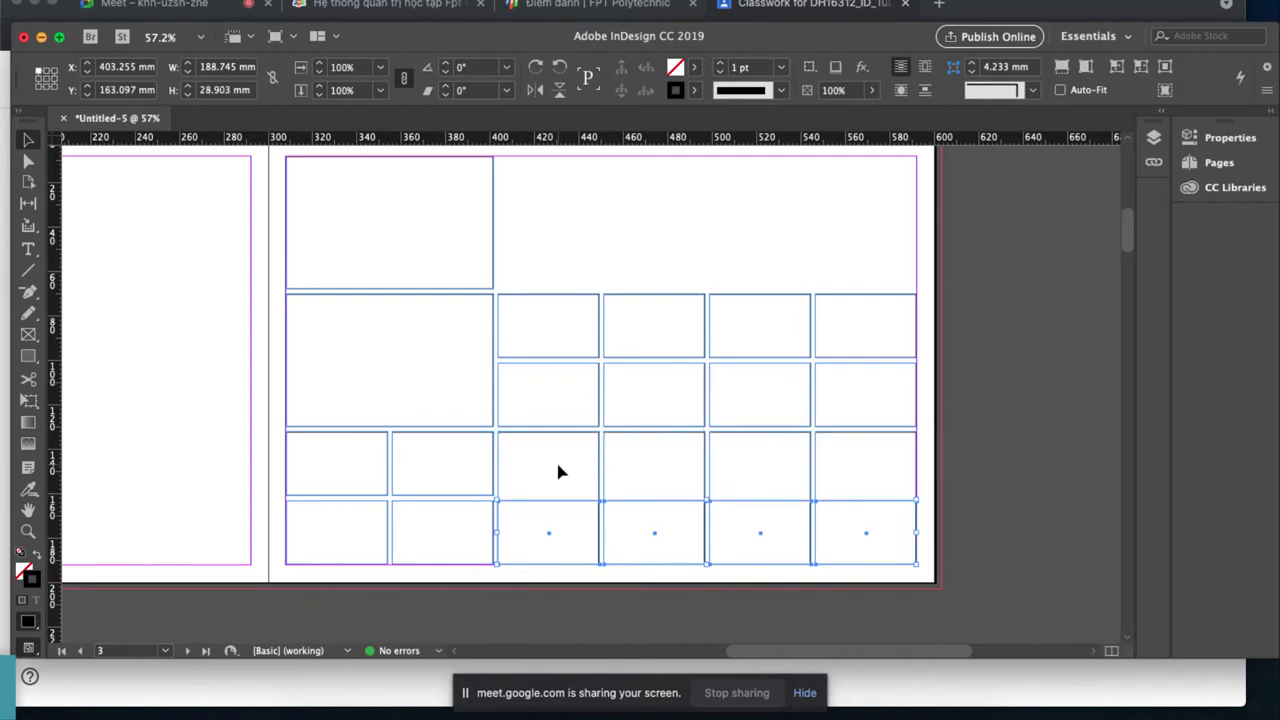
{"action": "key", "text": "Delete"}
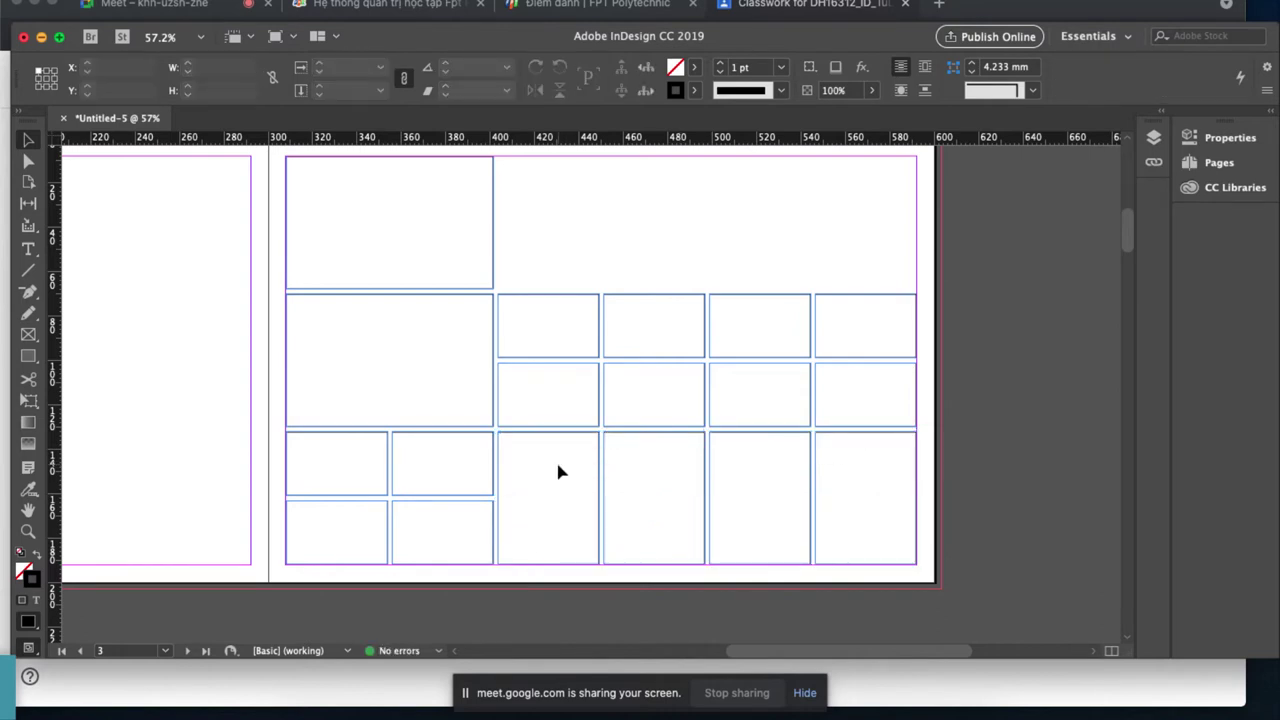
Set the content type of the four tall frames in columns three to six to Text.
{"action": "left_click_drag", "start_coordinate": [940, 490], "coordinate": [540, 543]}
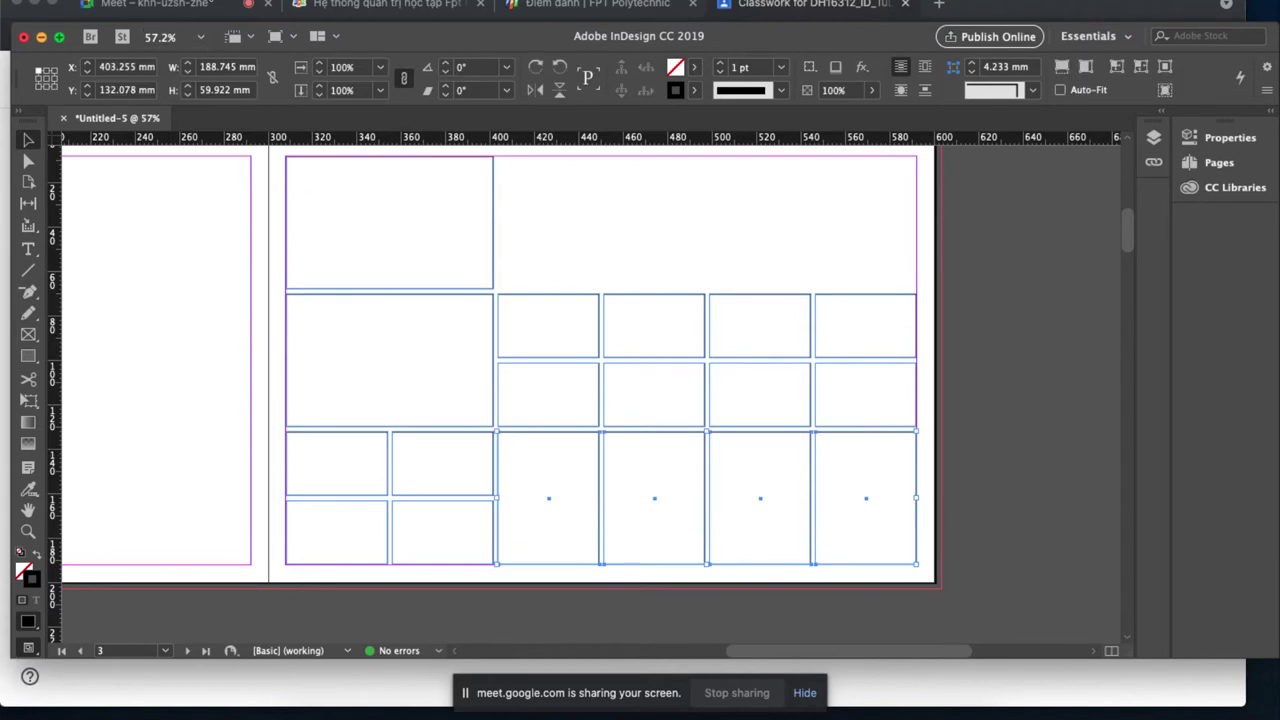
{"action": "left_click", "coordinate": [330, 0]}
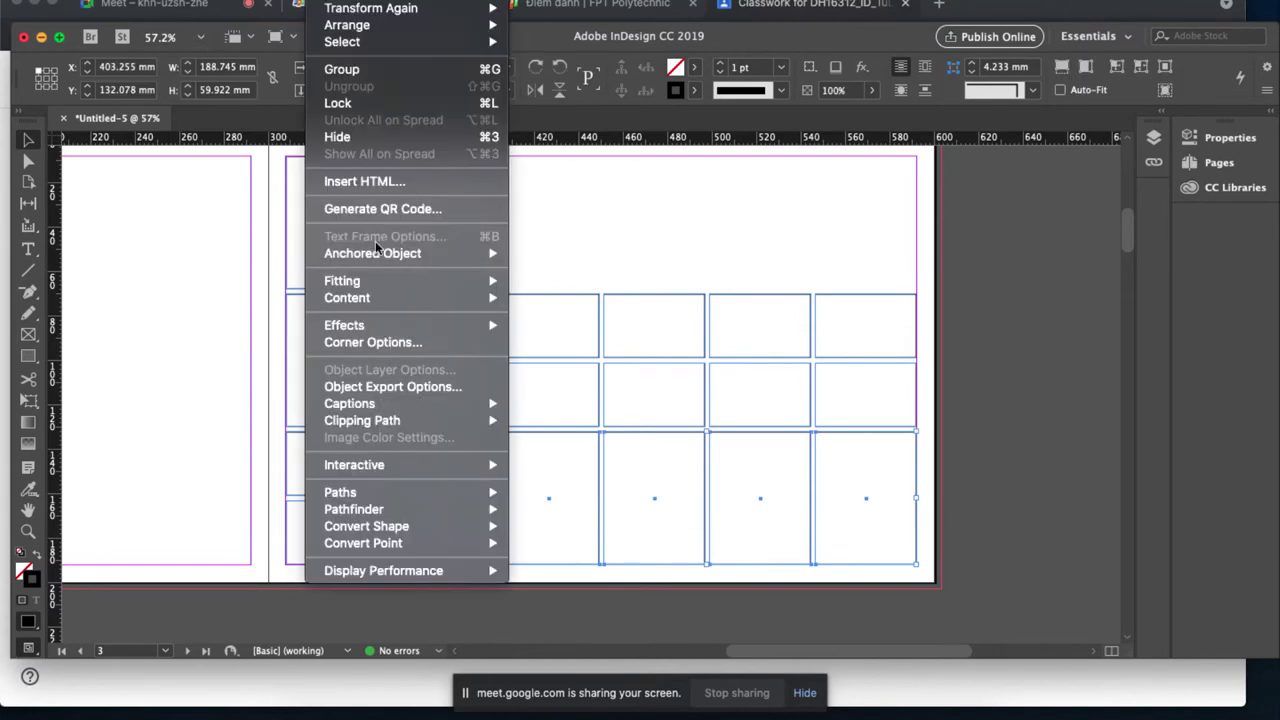
{"action": "mouse_move", "coordinate": [430, 297]}
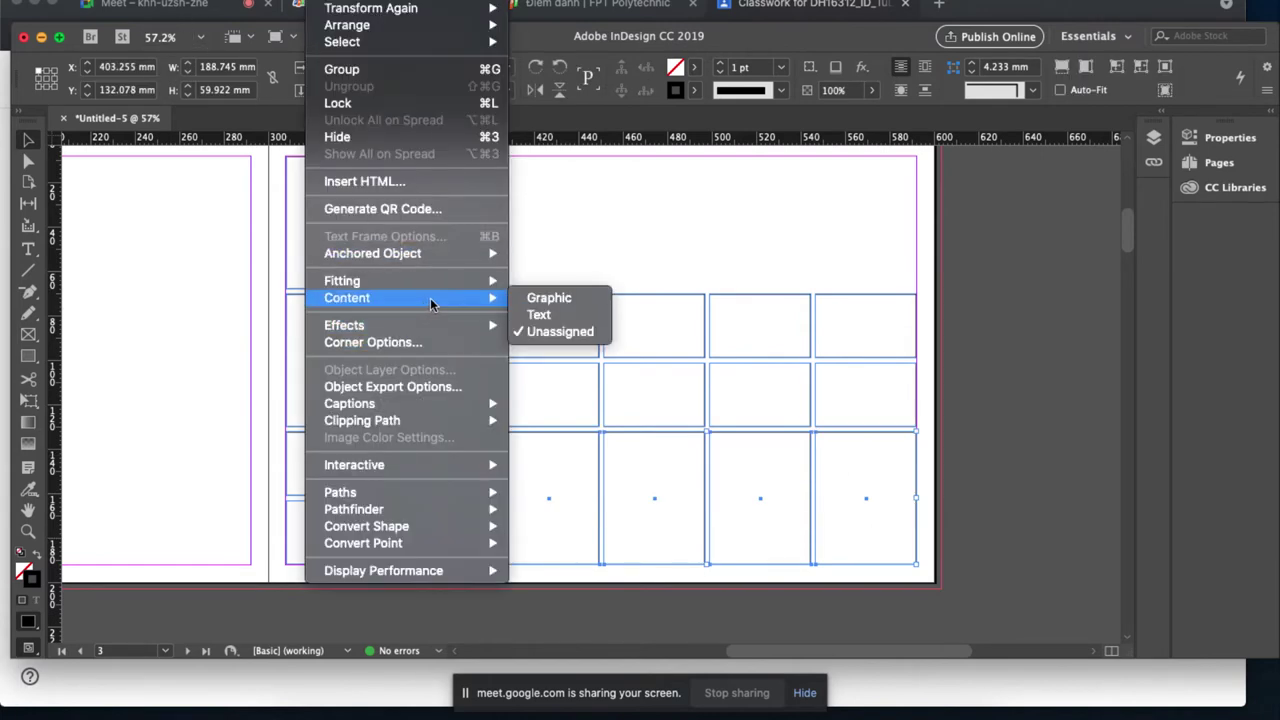
{"action": "left_click", "coordinate": [550, 314]}
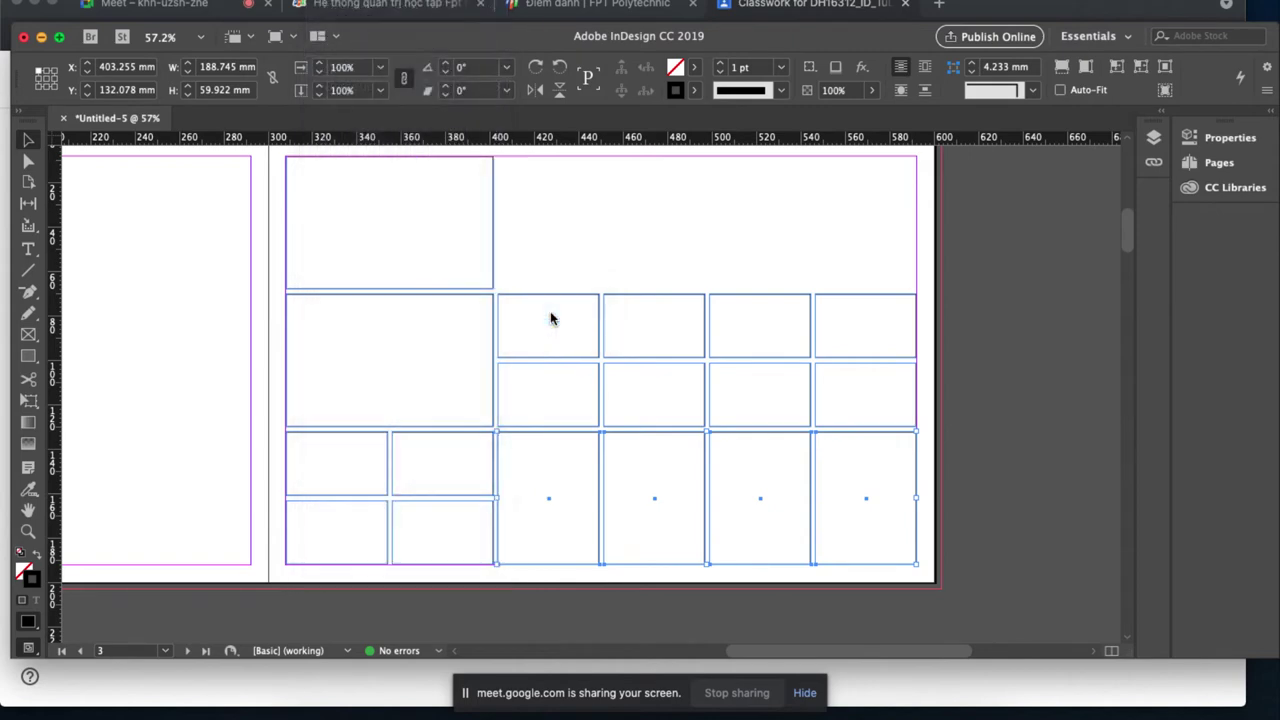
{"action": "left_click", "coordinate": [980, 447]}
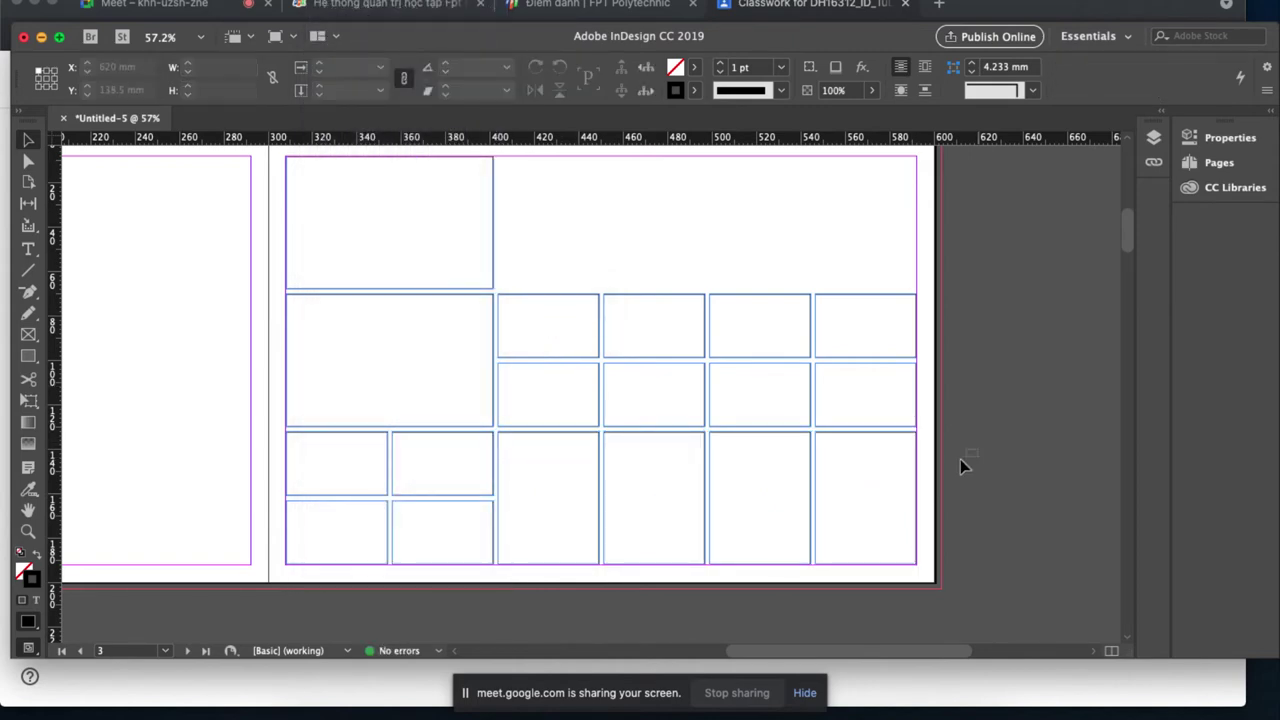
Set the stroke of the four tall text frames to None.
{"action": "left_click_drag", "start_coordinate": [960, 449], "coordinate": [539, 512]}
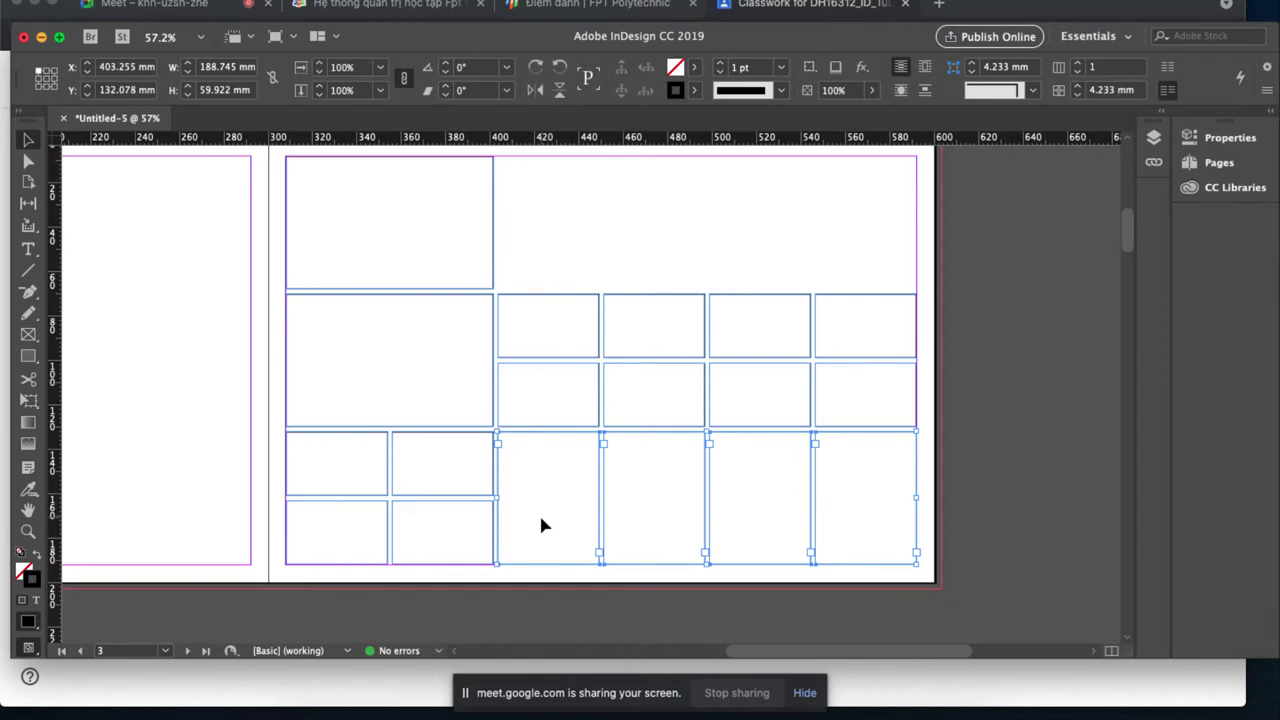
{"action": "left_click", "coordinate": [22, 120]}
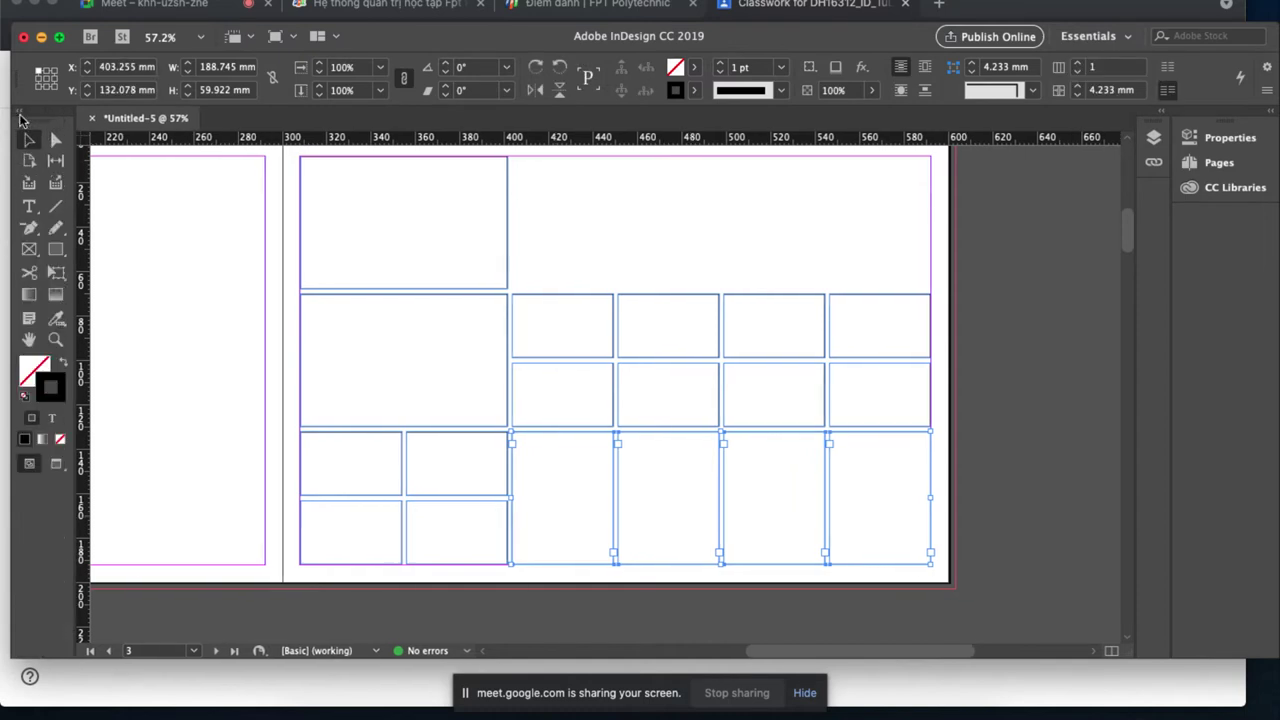
{"action": "left_click", "coordinate": [60, 438]}
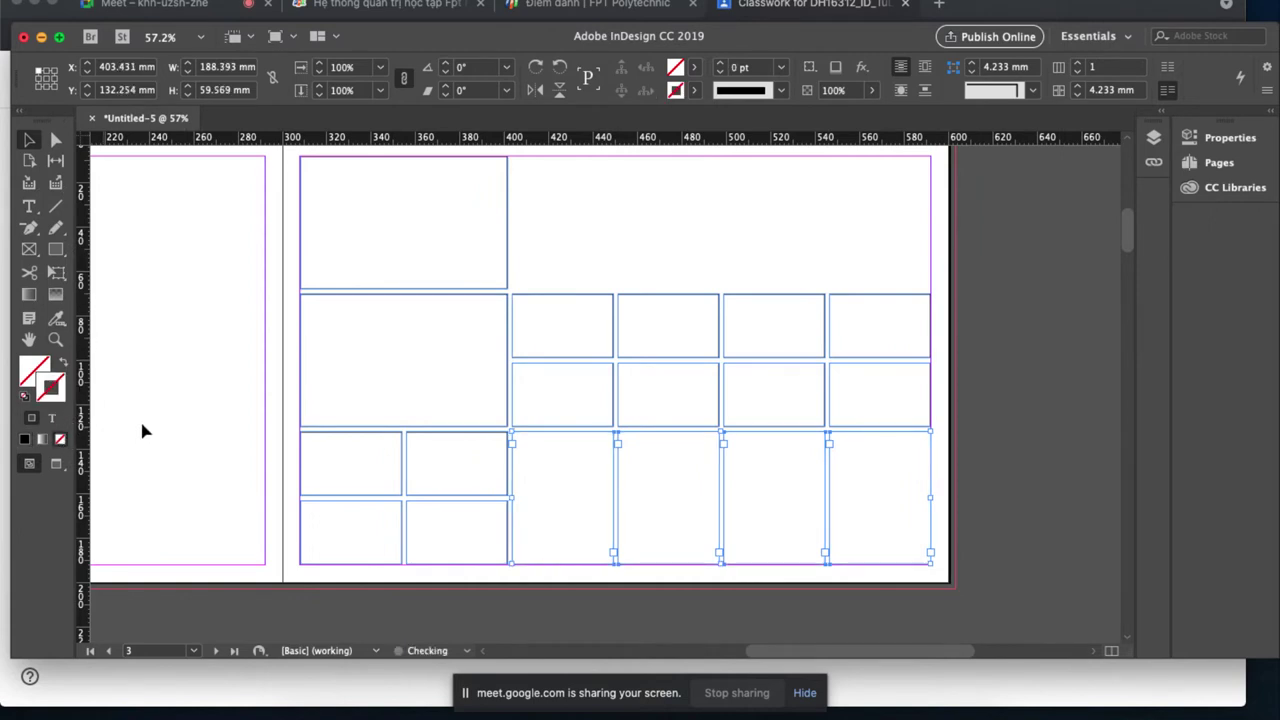
{"action": "left_click", "coordinate": [180, 433]}
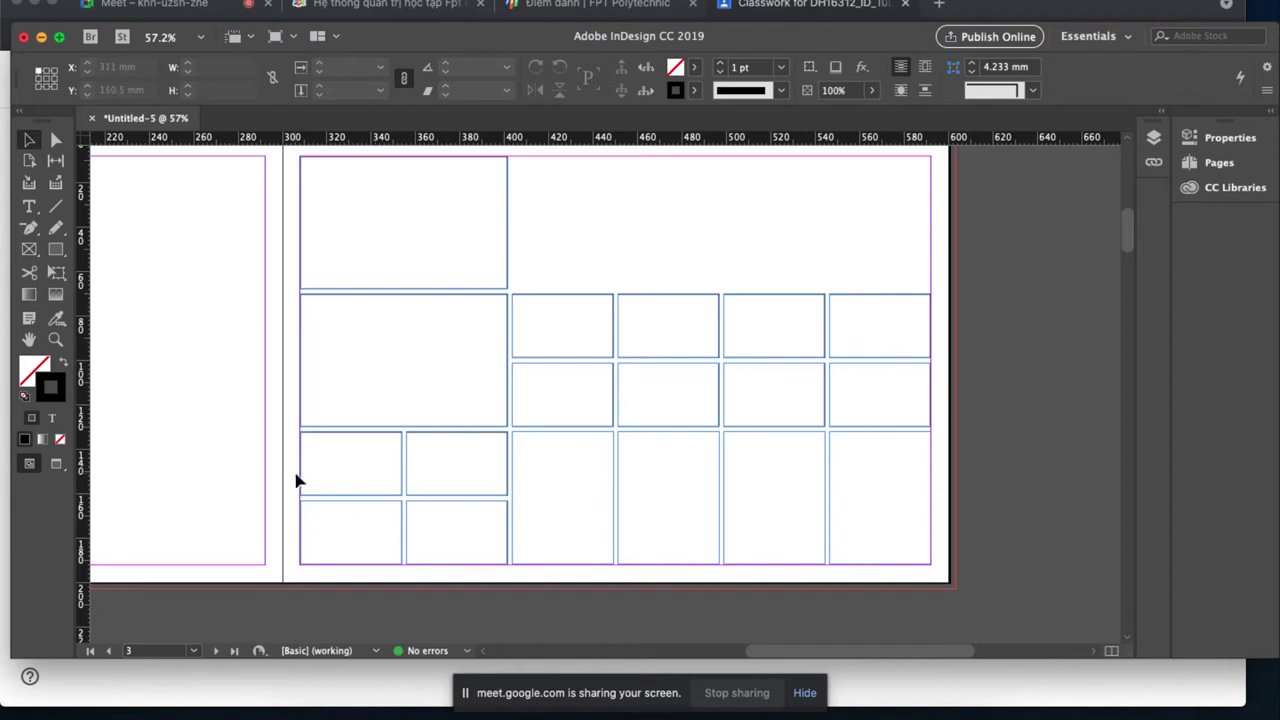
Delete the two small frames in row five, columns one and two.
{"action": "left_click_drag", "start_coordinate": [292, 460], "coordinate": [442, 466]}
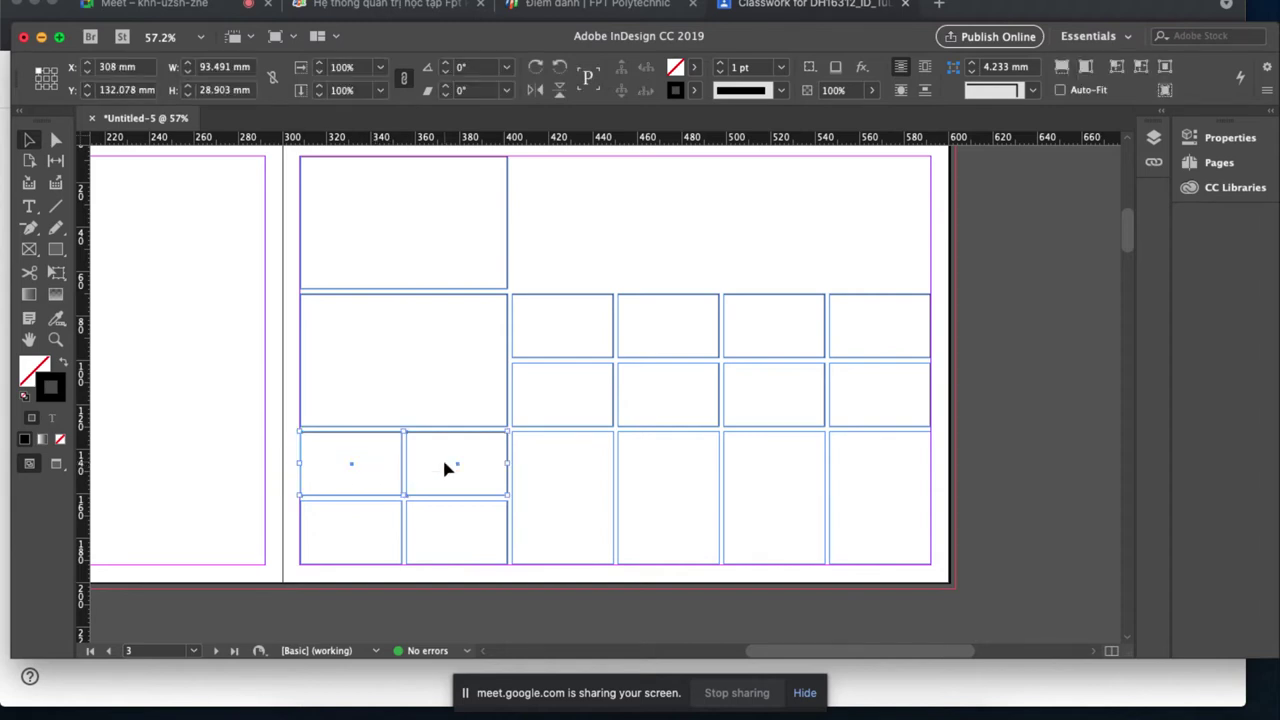
{"action": "key", "text": "Delete"}
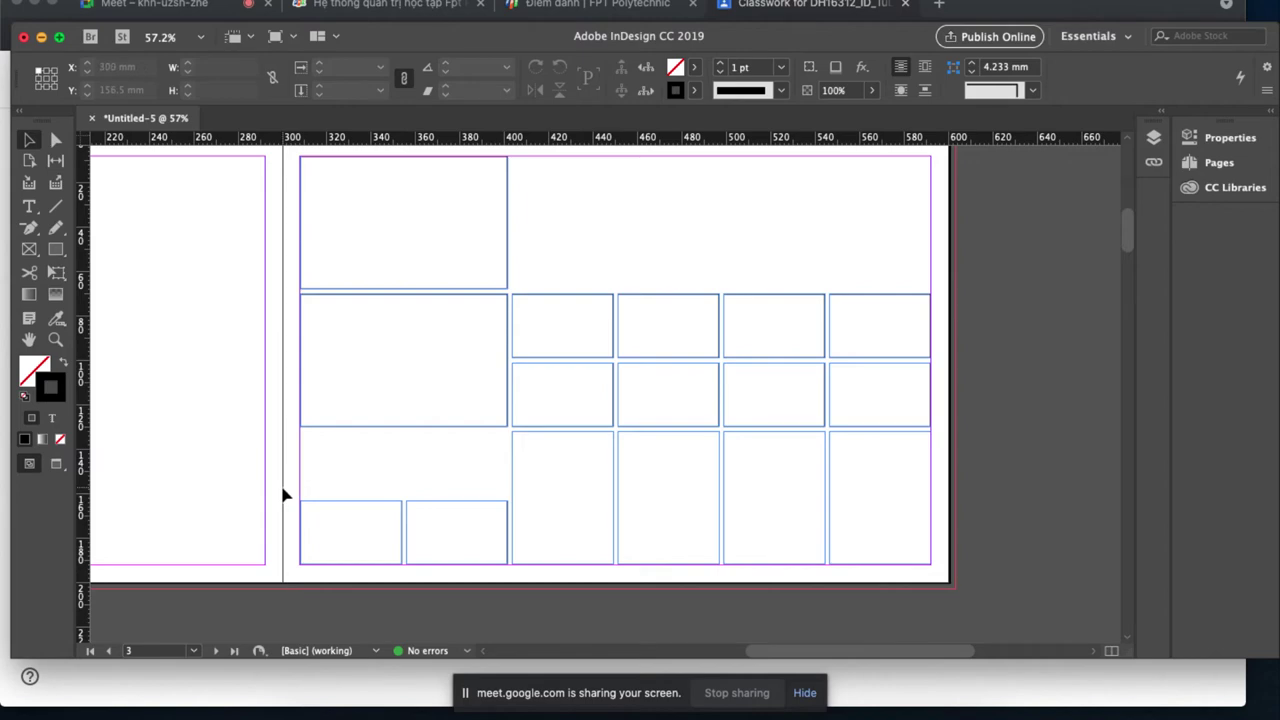
Undo the deletion of the two row-five frames in columns one and two, and check the layout against the h1 sample image.
{"action": "key", "text": "super+z"}
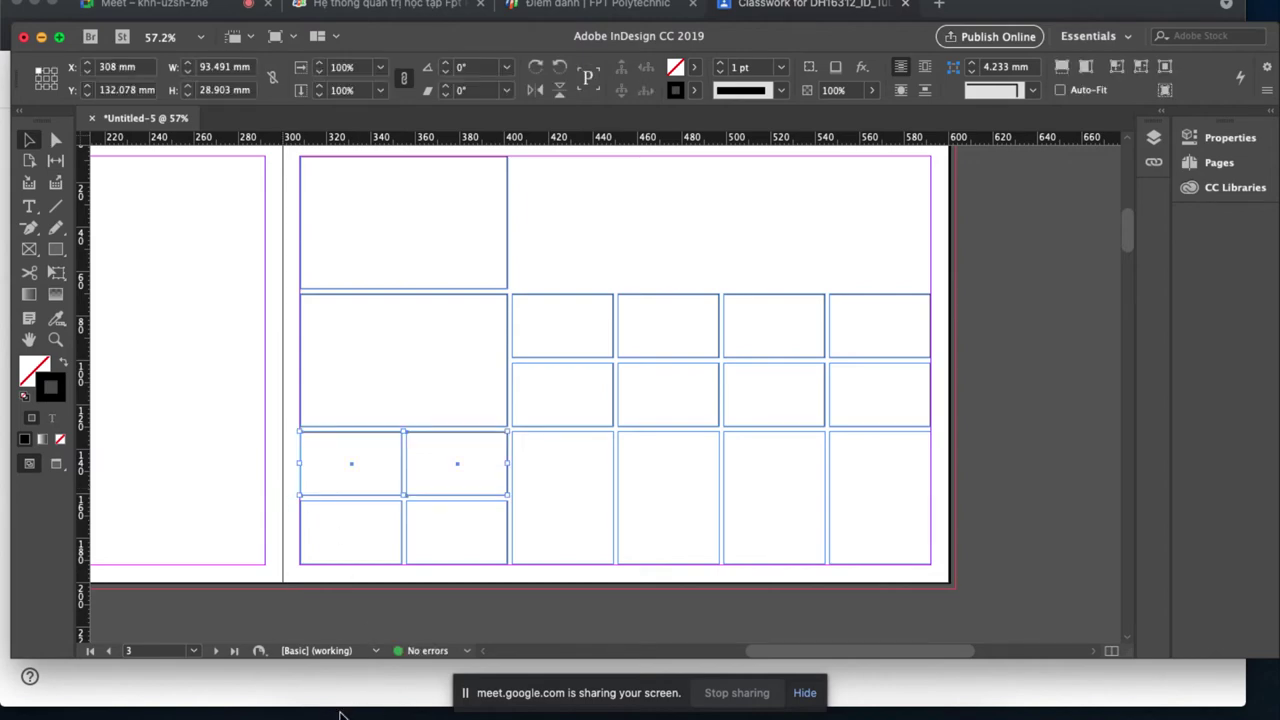
{"action": "left_click", "coordinate": [300, 690]}
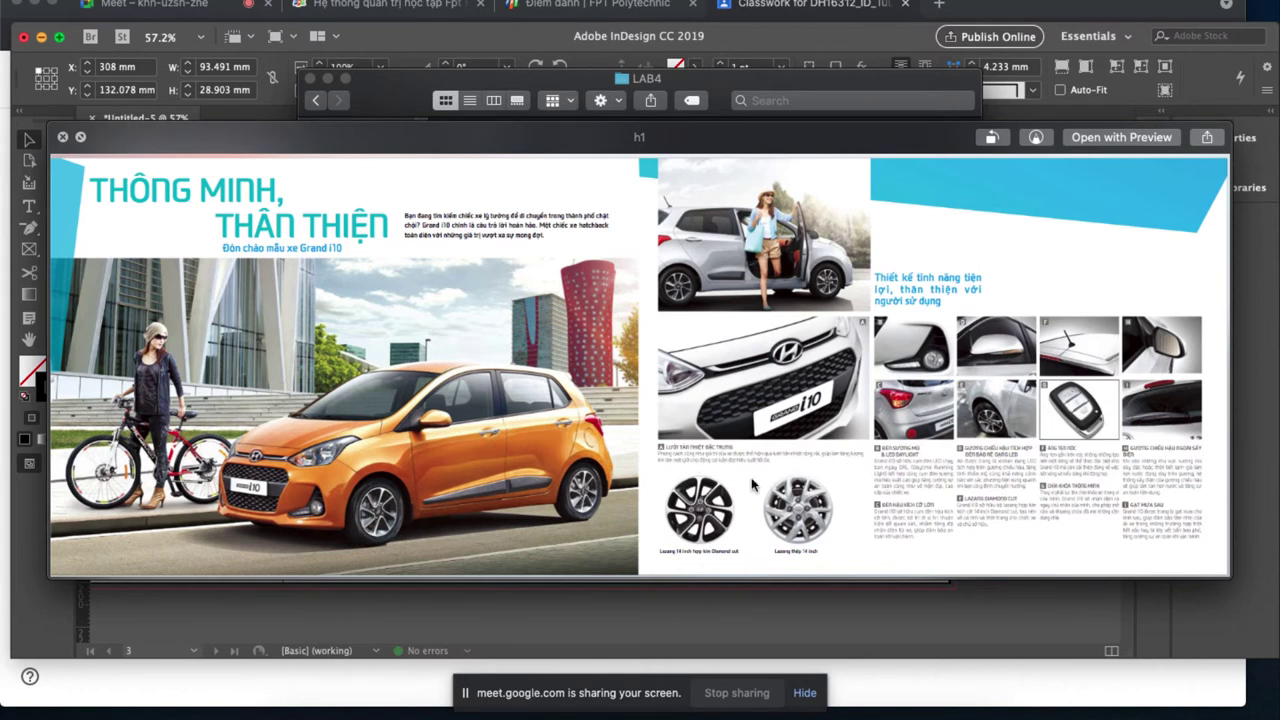
{"action": "key", "text": "super+Tab"}
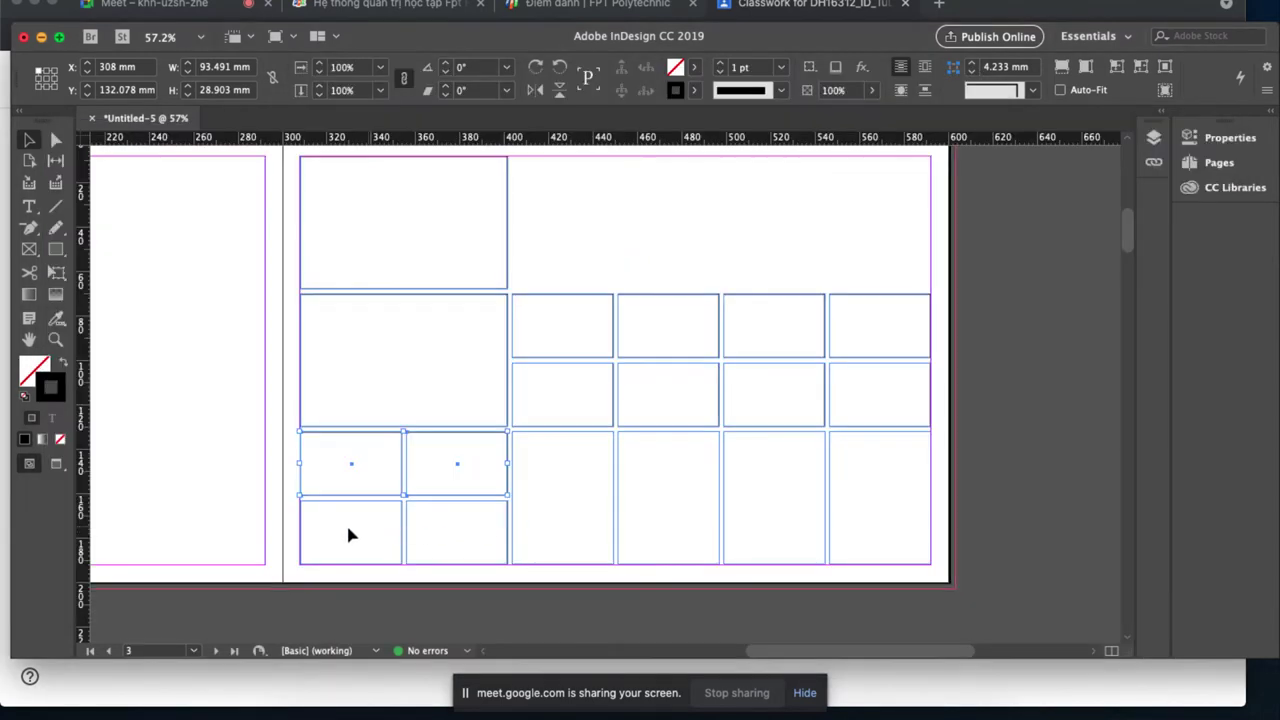
Widen the row-five, column-one frame to about 93.5 mm across columns one and two, and delete the column-two frame it overlaps.
{"action": "left_click", "coordinate": [304, 580]}
{"action": "left_click", "coordinate": [403, 460]}
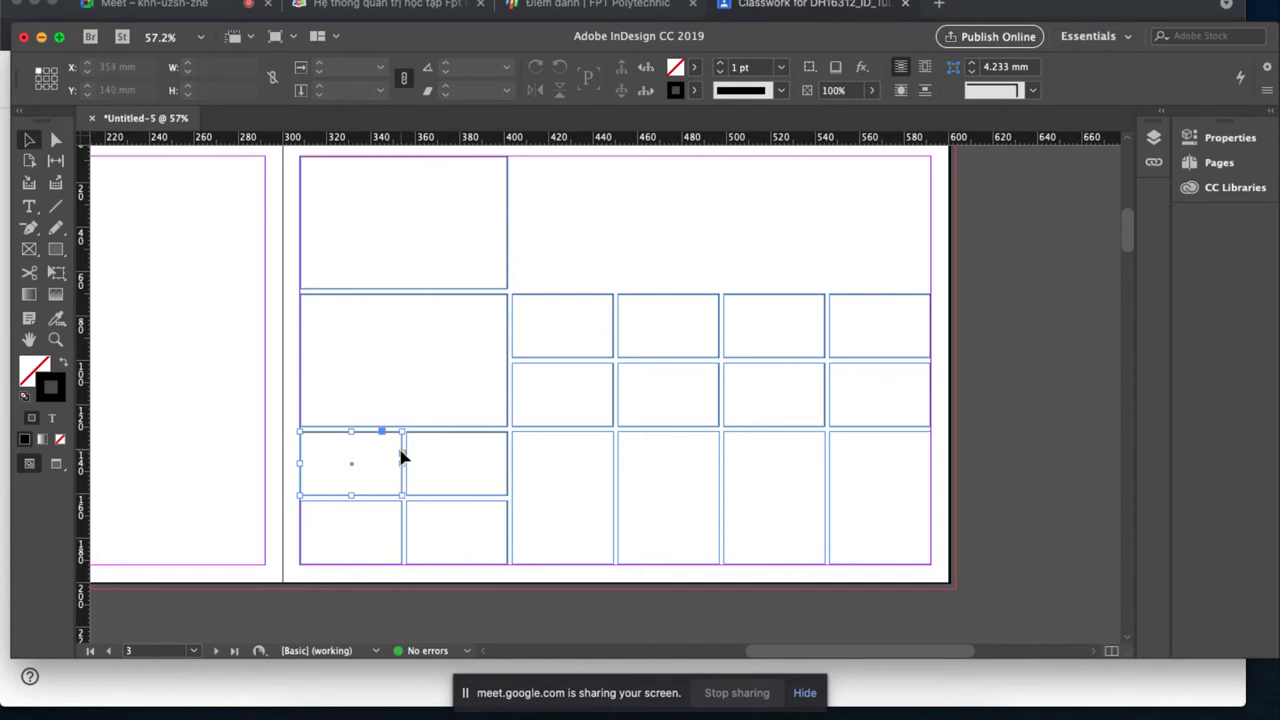
{"action": "left_click_drag", "start_coordinate": [403, 463], "coordinate": [506, 463]}
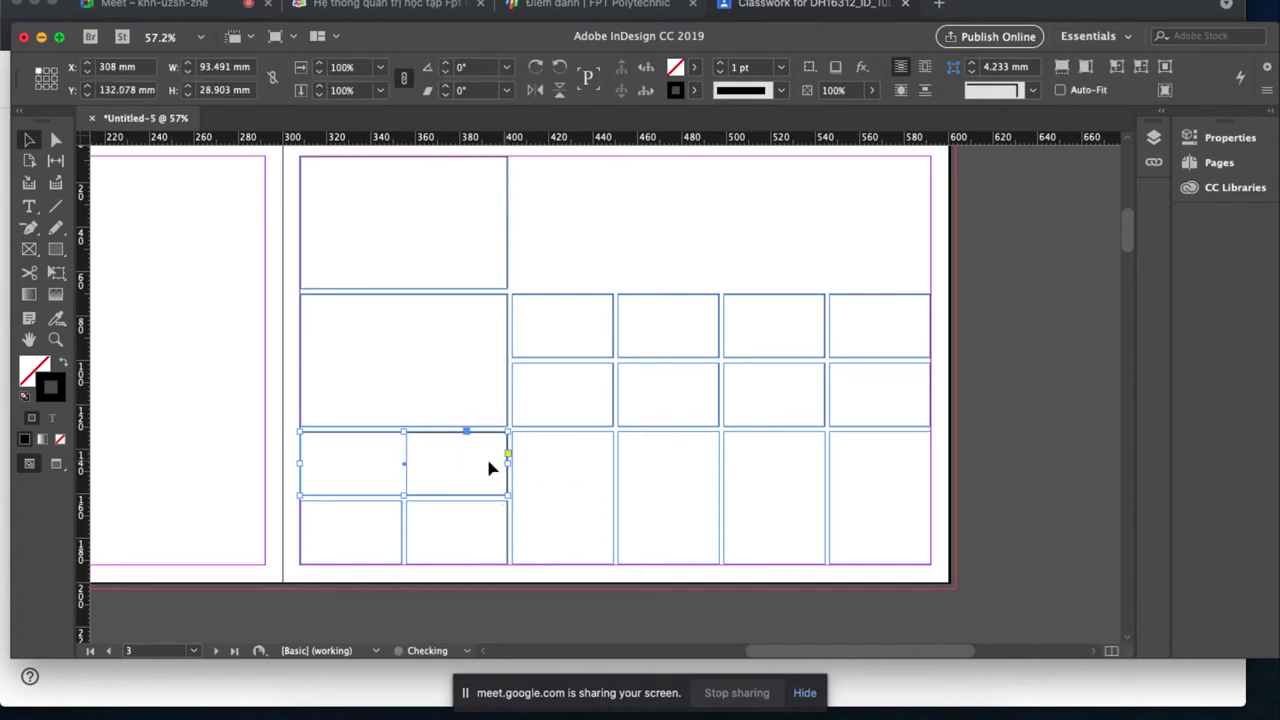
{"action": "left_click", "coordinate": [406, 460]}
{"action": "key", "text": "Delete"}
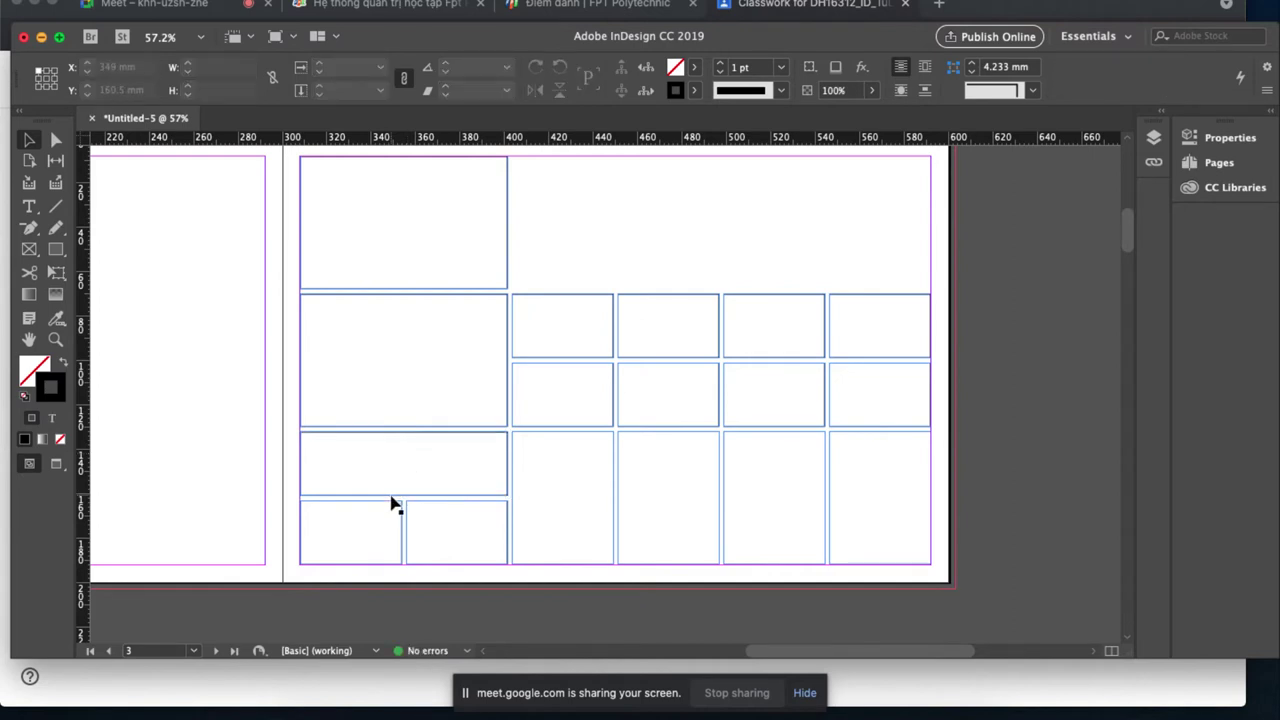
Move the gap beneath the wide row-five frame upward with the Gap tool, making that frame about 18.4 mm tall and the two below taller.
{"action": "left_click_drag", "start_coordinate": [283, 494], "coordinate": [428, 527]}
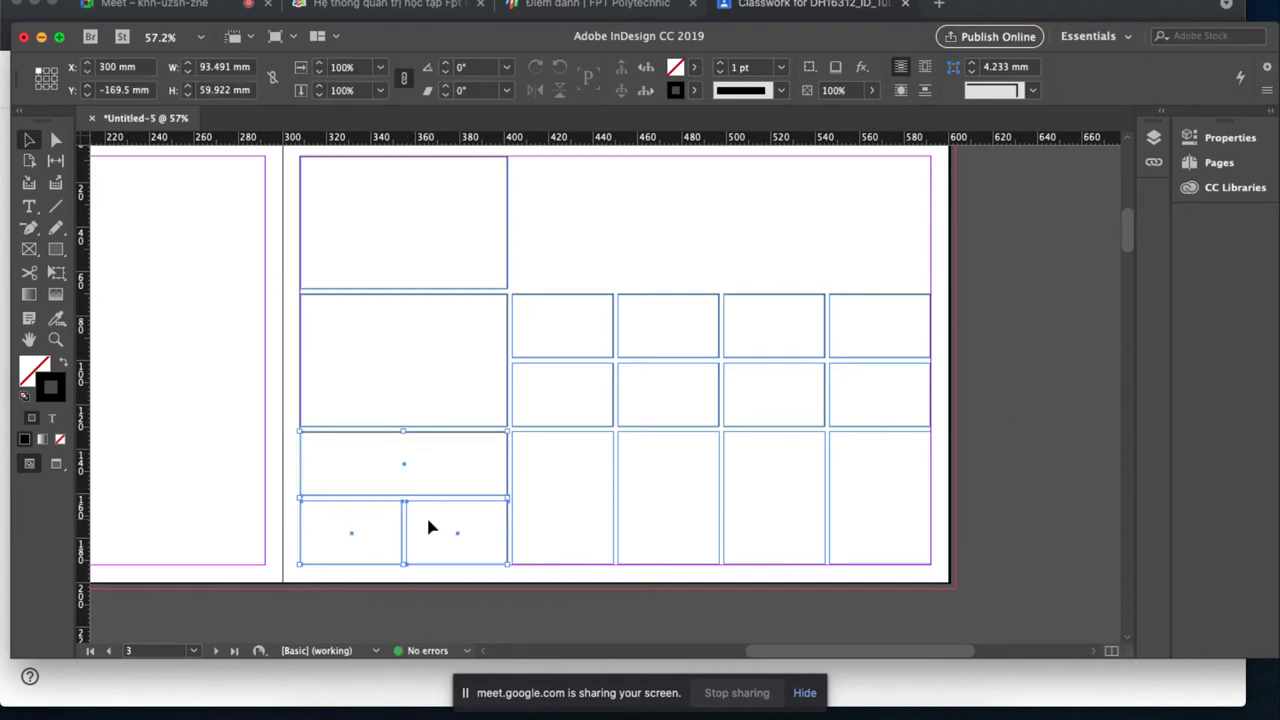
{"action": "left_click", "coordinate": [55, 160]}
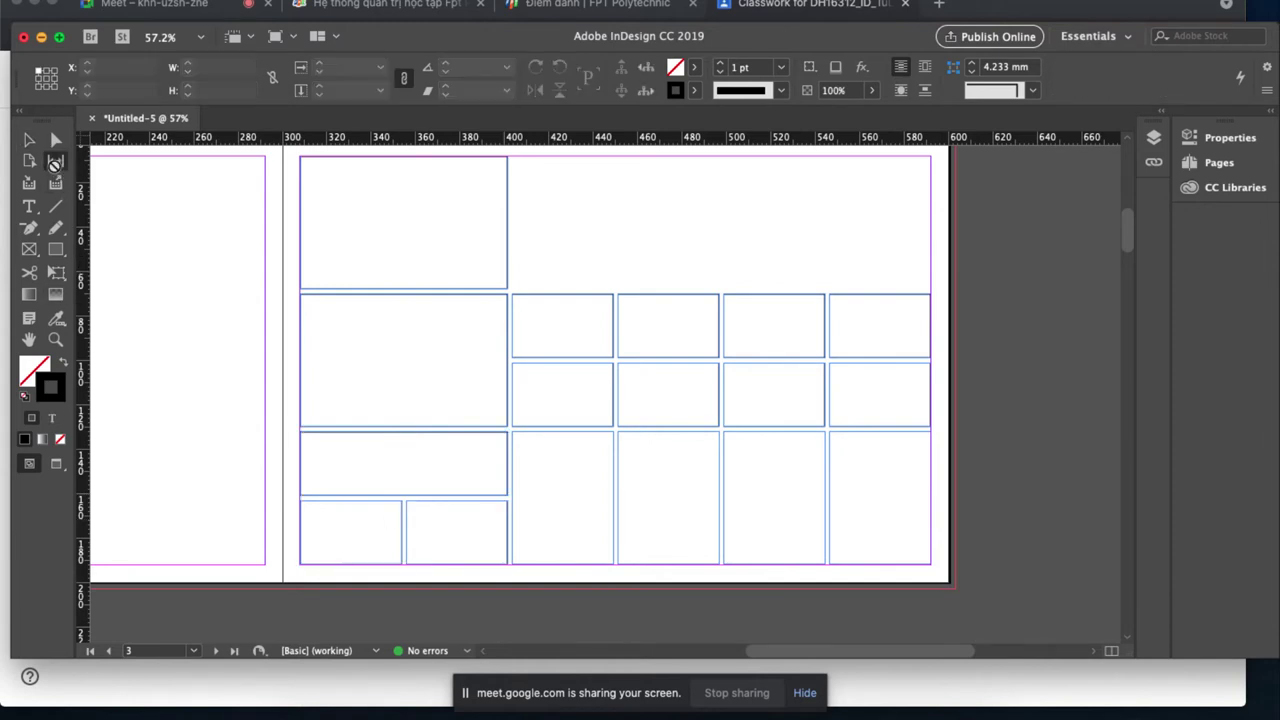
{"action": "mouse_move", "coordinate": [373, 498]}
{"action": "left_mouse_down"}
{"action": "mouse_move", "coordinate": [372, 466]}
{"action": "mouse_move", "coordinate": [372, 477]}
{"action": "left_mouse_up"}
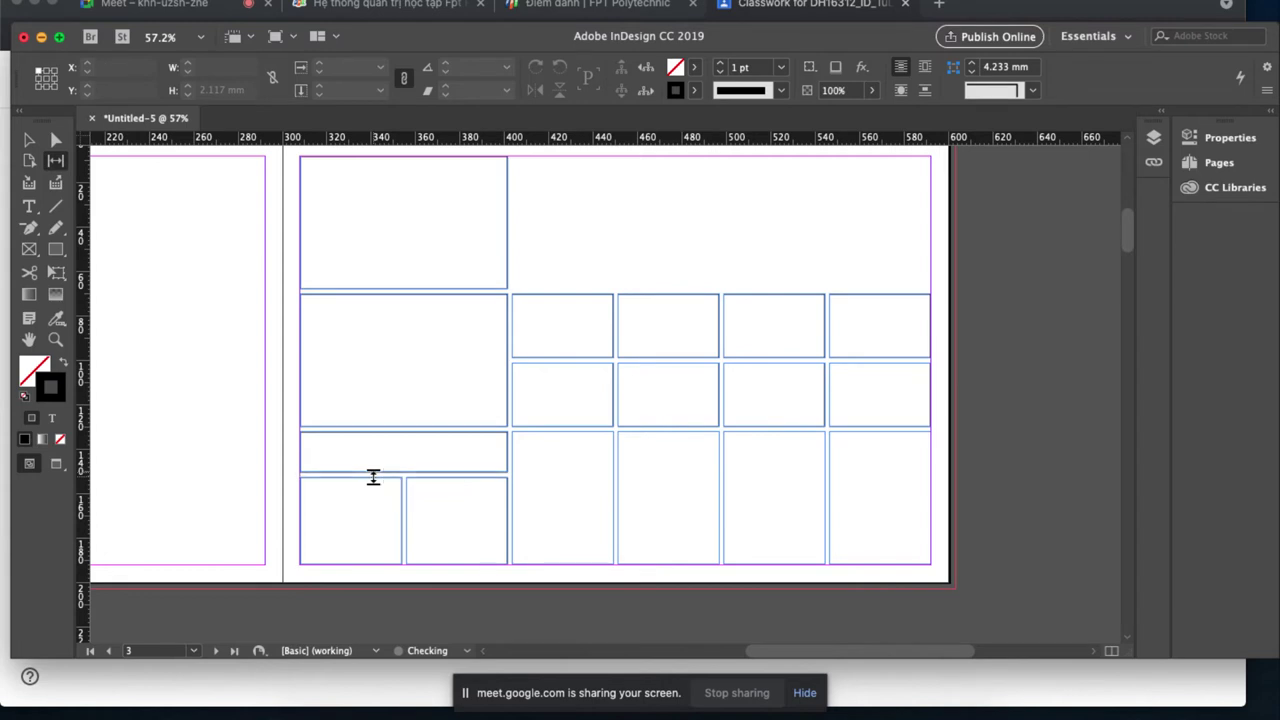
{"action": "key", "text": "v"}
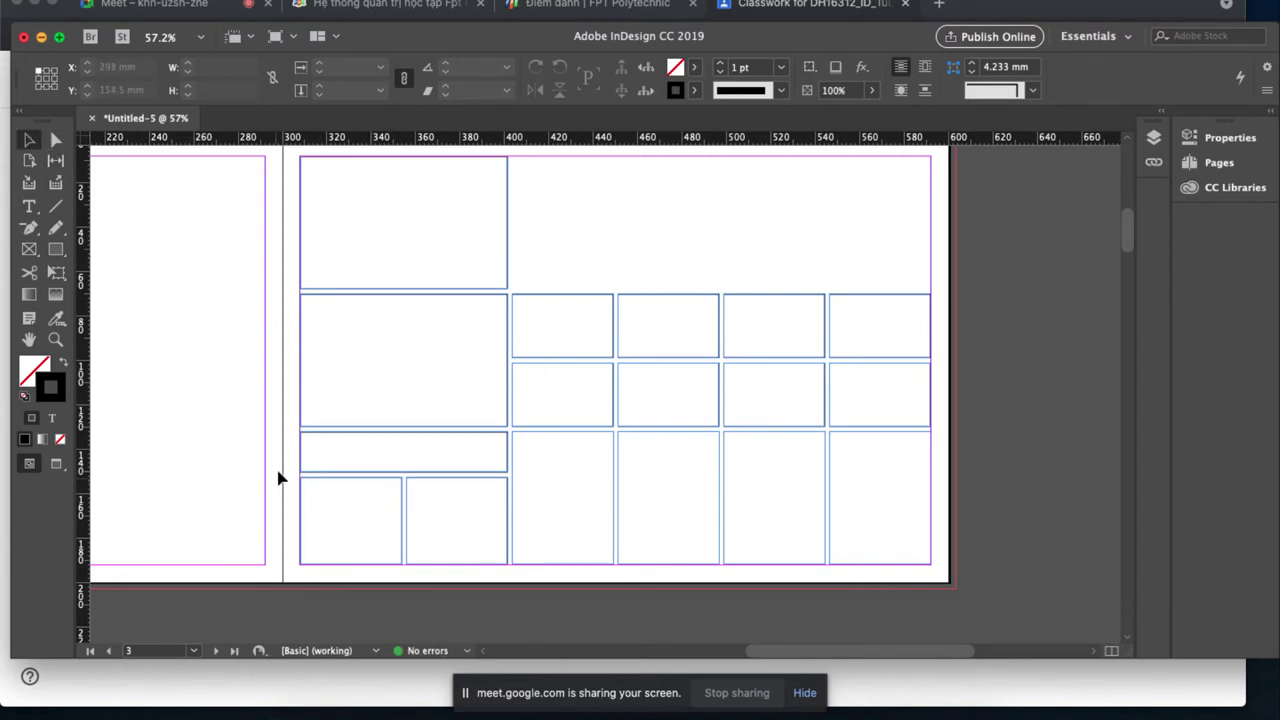
{"action": "left_click", "coordinate": [60, 440]}
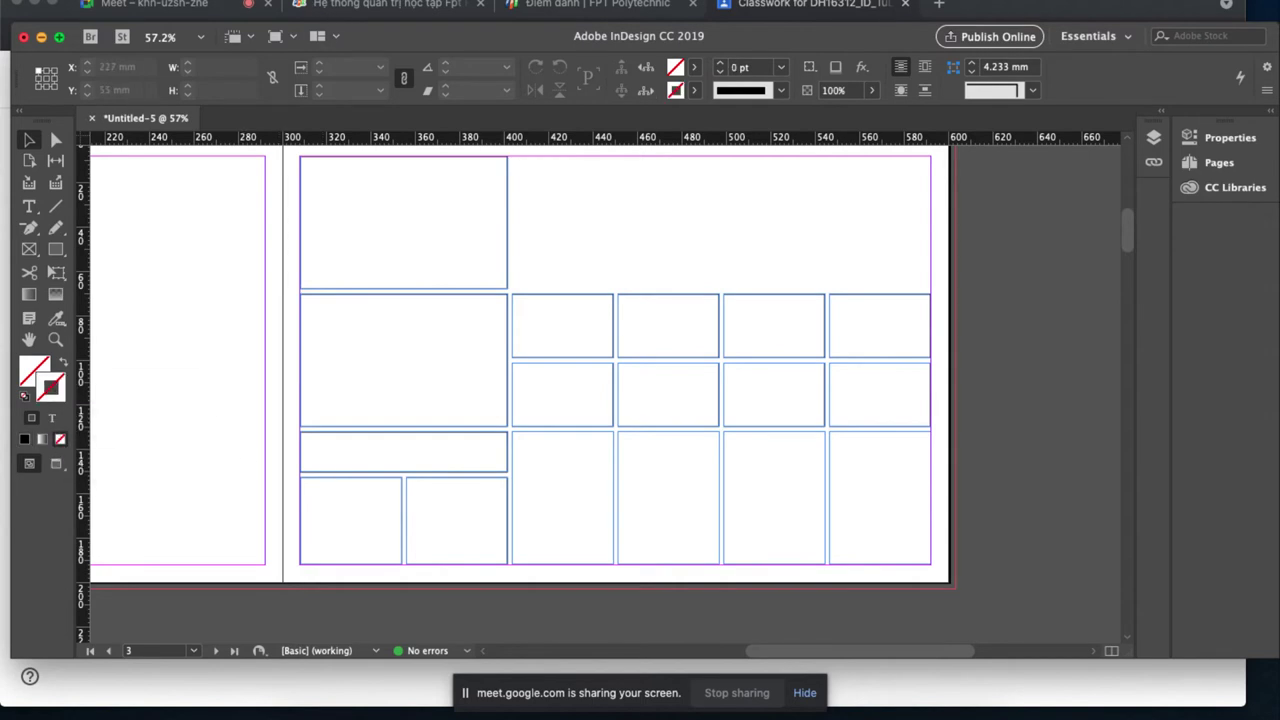
{"action": "left_click", "coordinate": [290, 2]}
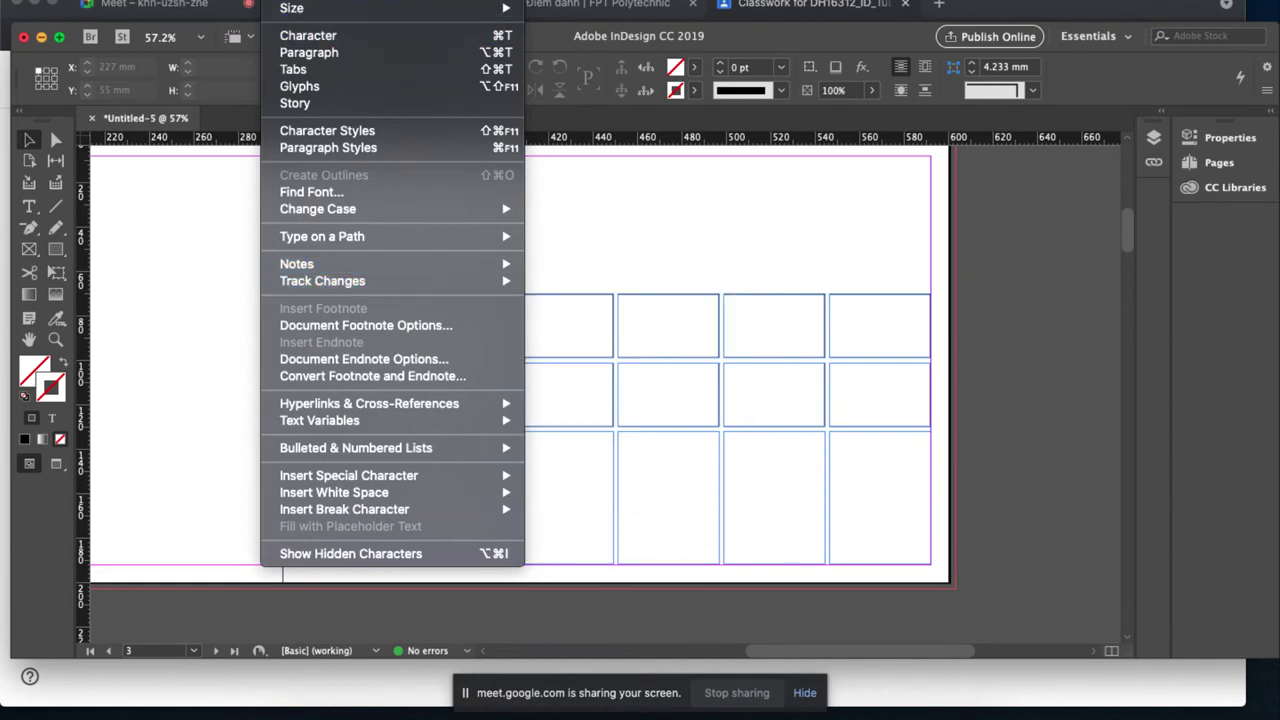
{"action": "mouse_move", "coordinate": [335, 2]}
{"action": "mouse_move", "coordinate": [428, 302]}
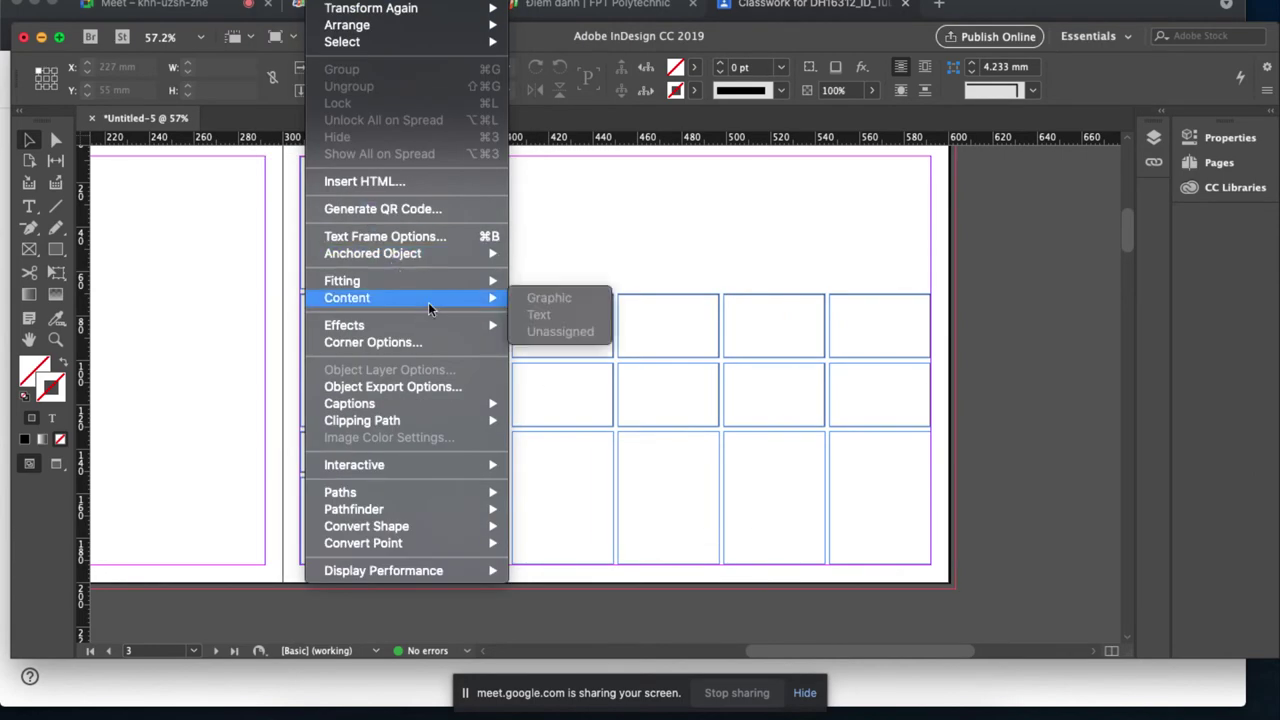
{"action": "left_click", "coordinate": [143, 357]}
{"action": "left_click", "coordinate": [294, 470]}
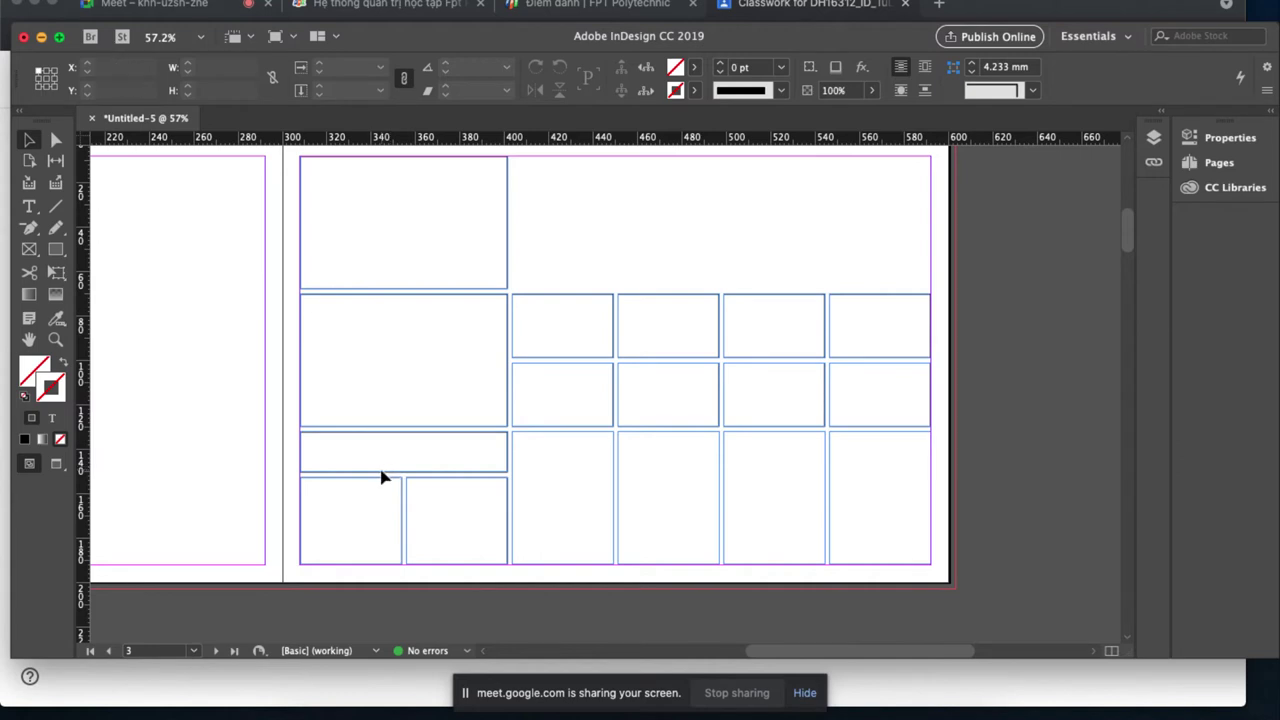
Set the content type of the wide row-five frame in columns one and two to Text.
{"action": "left_click", "coordinate": [410, 474]}
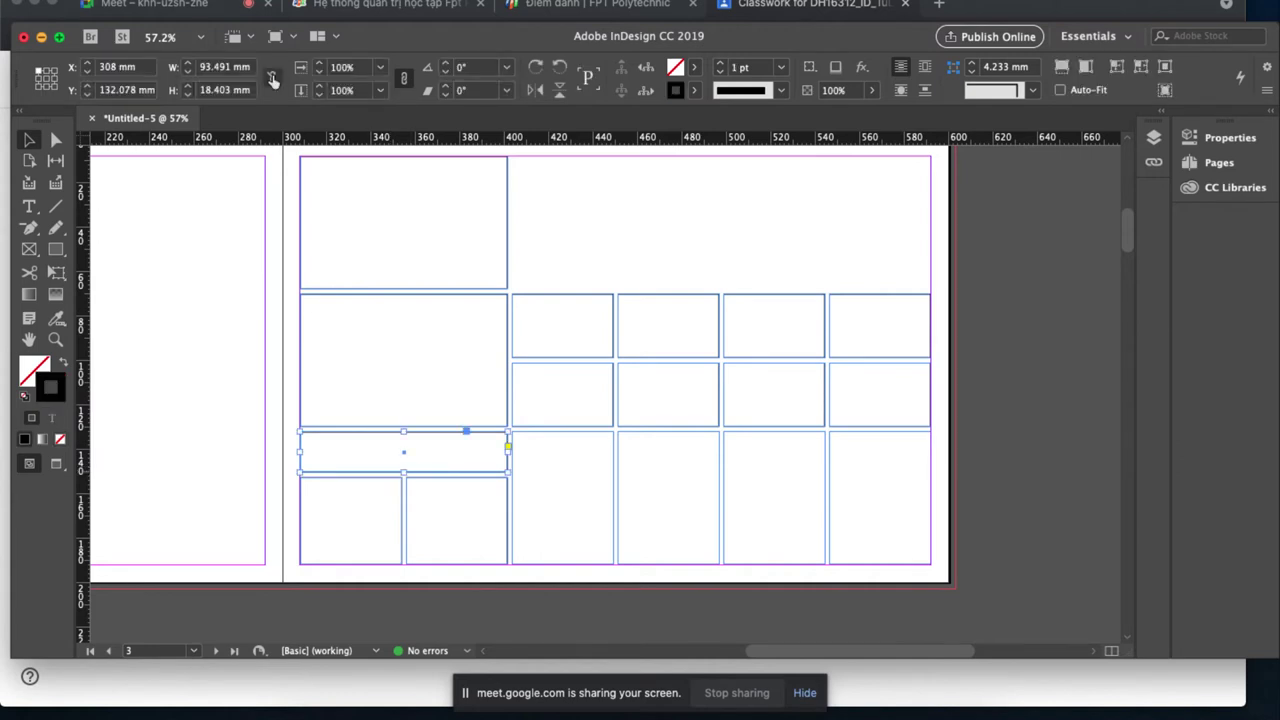
{"action": "right_click", "coordinate": [310, 452]}
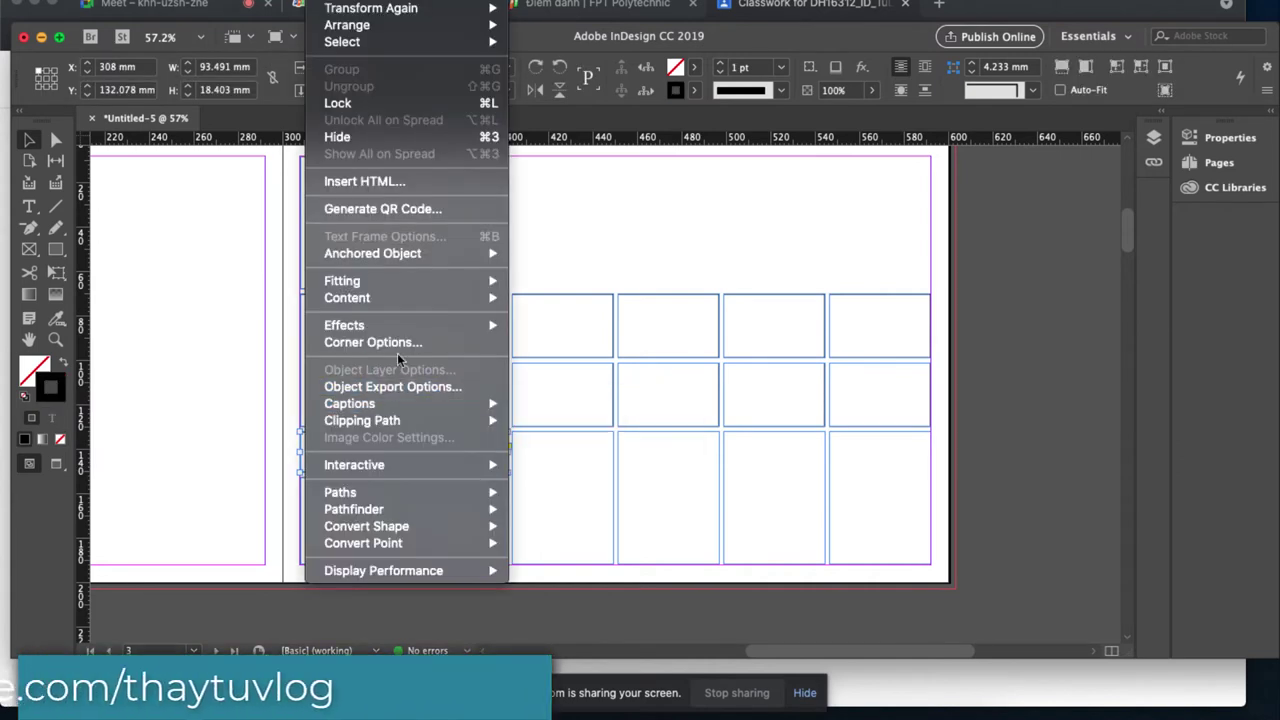
{"action": "mouse_move", "coordinate": [423, 300]}
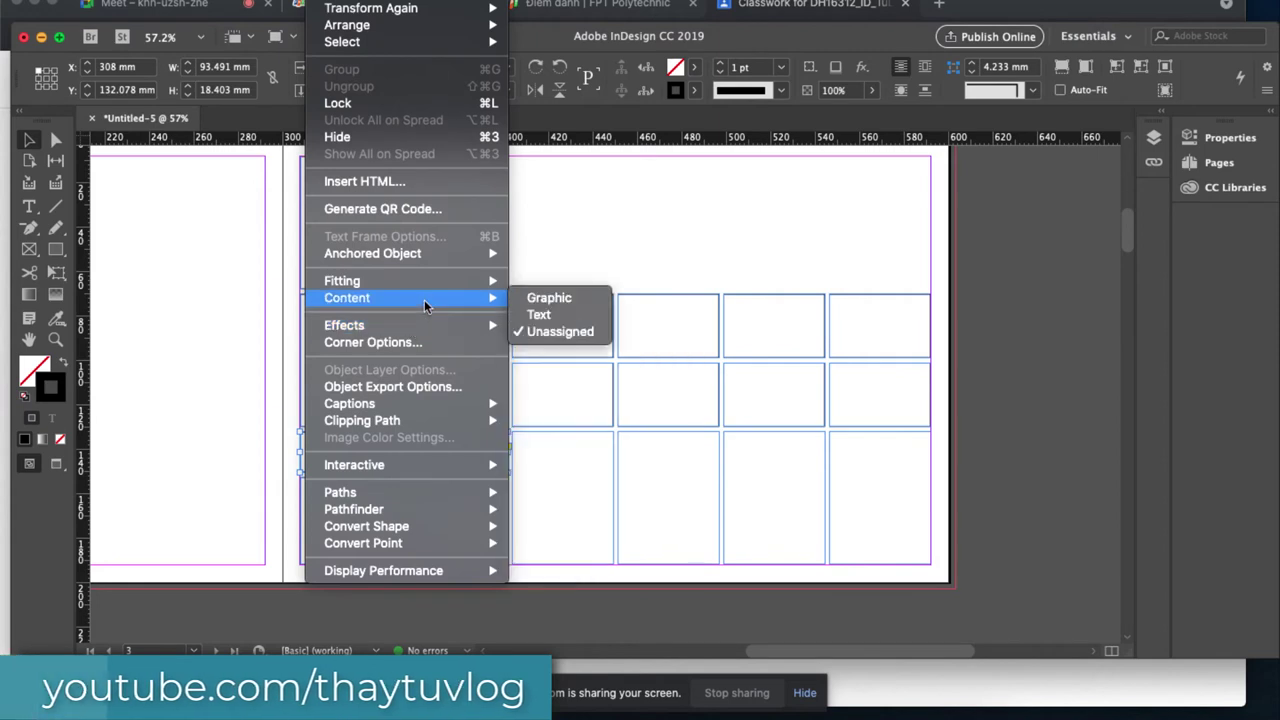
{"action": "left_click", "coordinate": [536, 314]}
{"action": "left_click", "coordinate": [217, 457]}
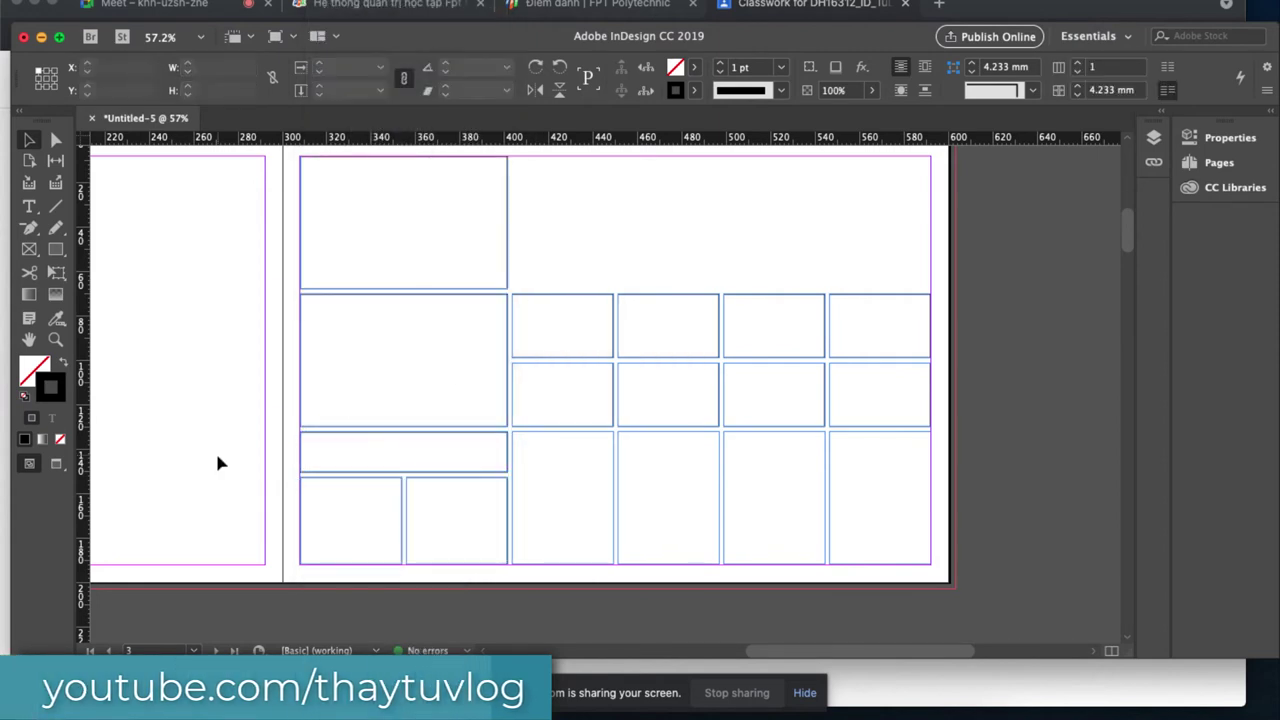
Set the stroke of the wide row-five text frame to None.
{"action": "left_click_drag", "start_coordinate": [217, 457], "coordinate": [332, 461]}
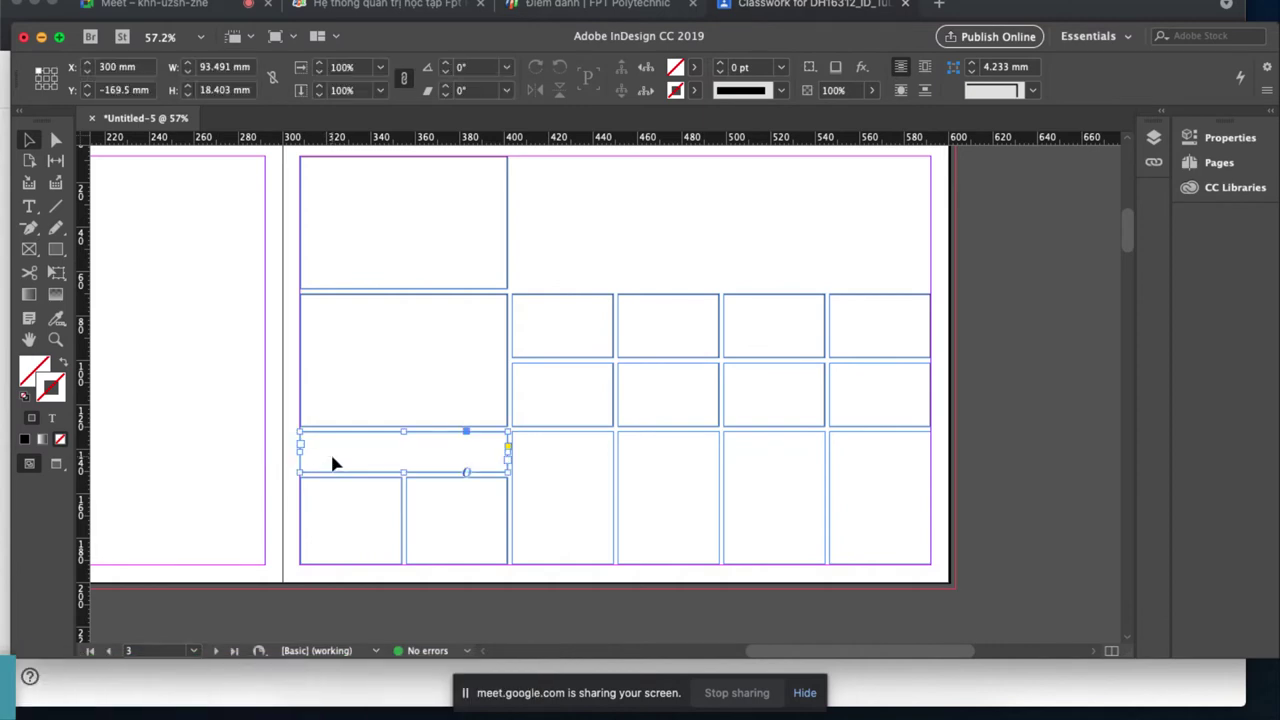
{"action": "left_click", "coordinate": [60, 438]}
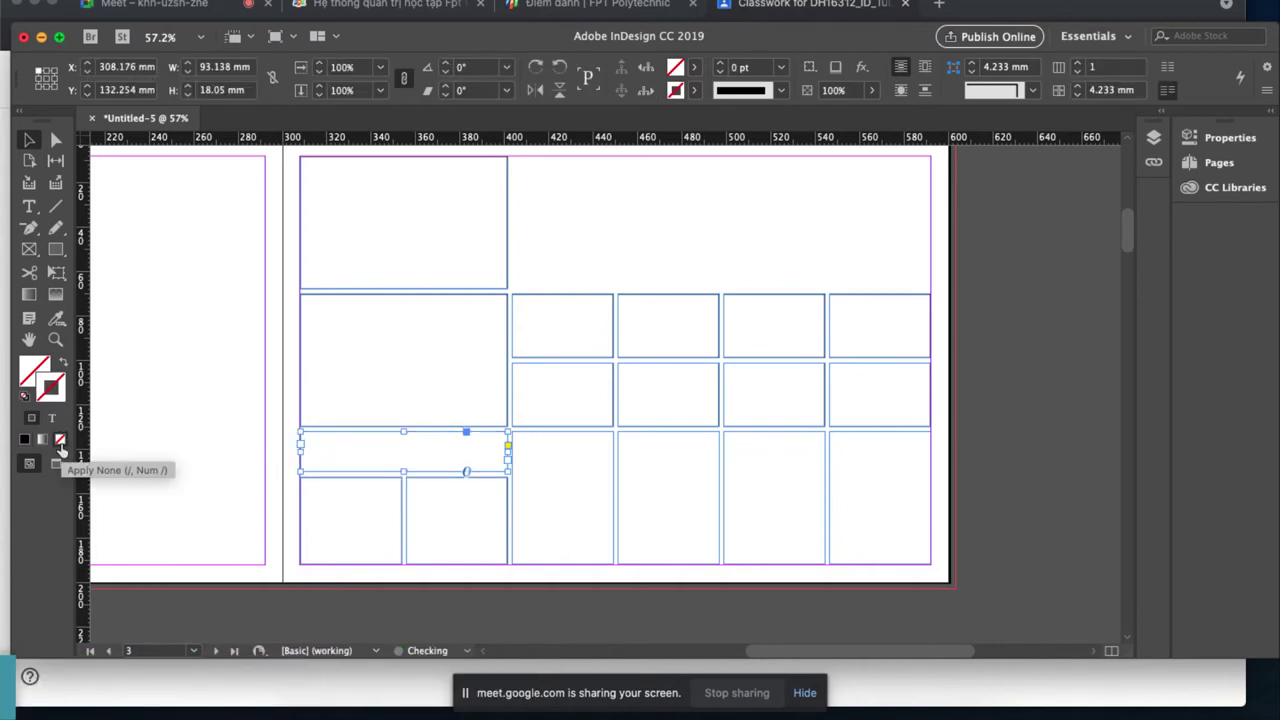
{"action": "left_click", "coordinate": [133, 407]}
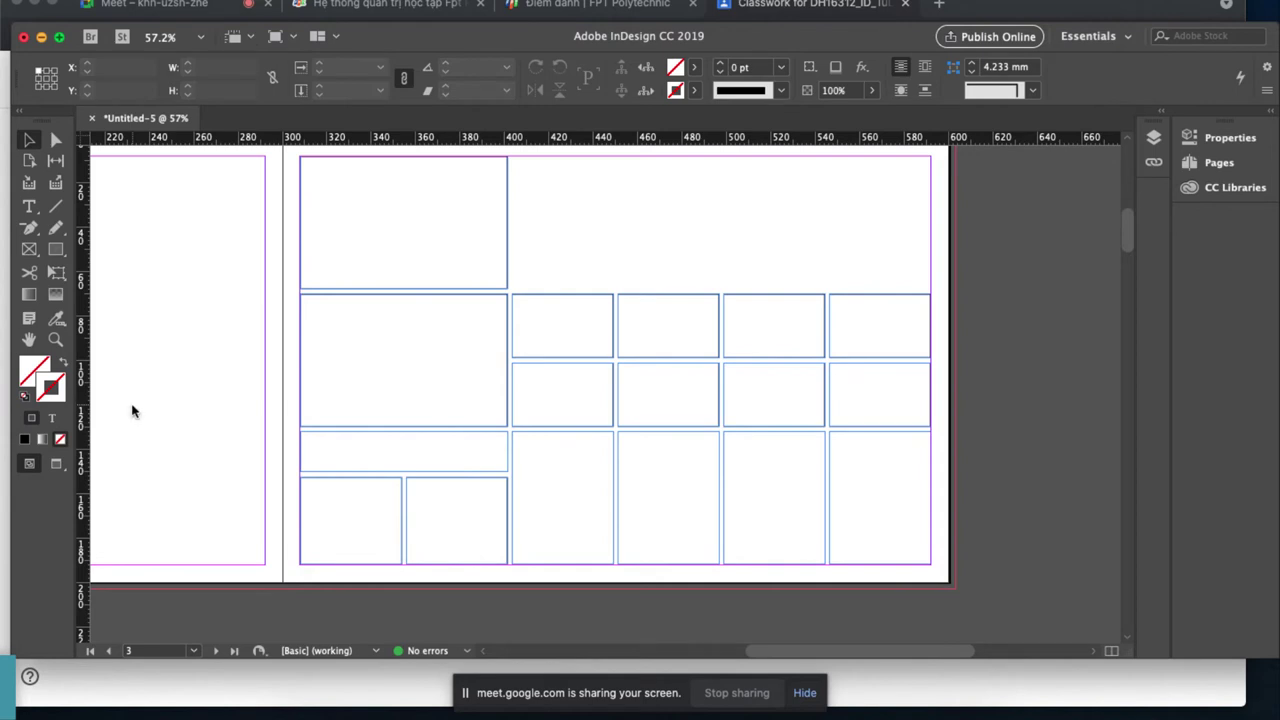
Load all eleven images from the HinhCHup folder for placing.
{"action": "key", "text": "super+d"}
{"action": "left_click_drag", "start_coordinate": [378, 158], "coordinate": [1026, 313]}
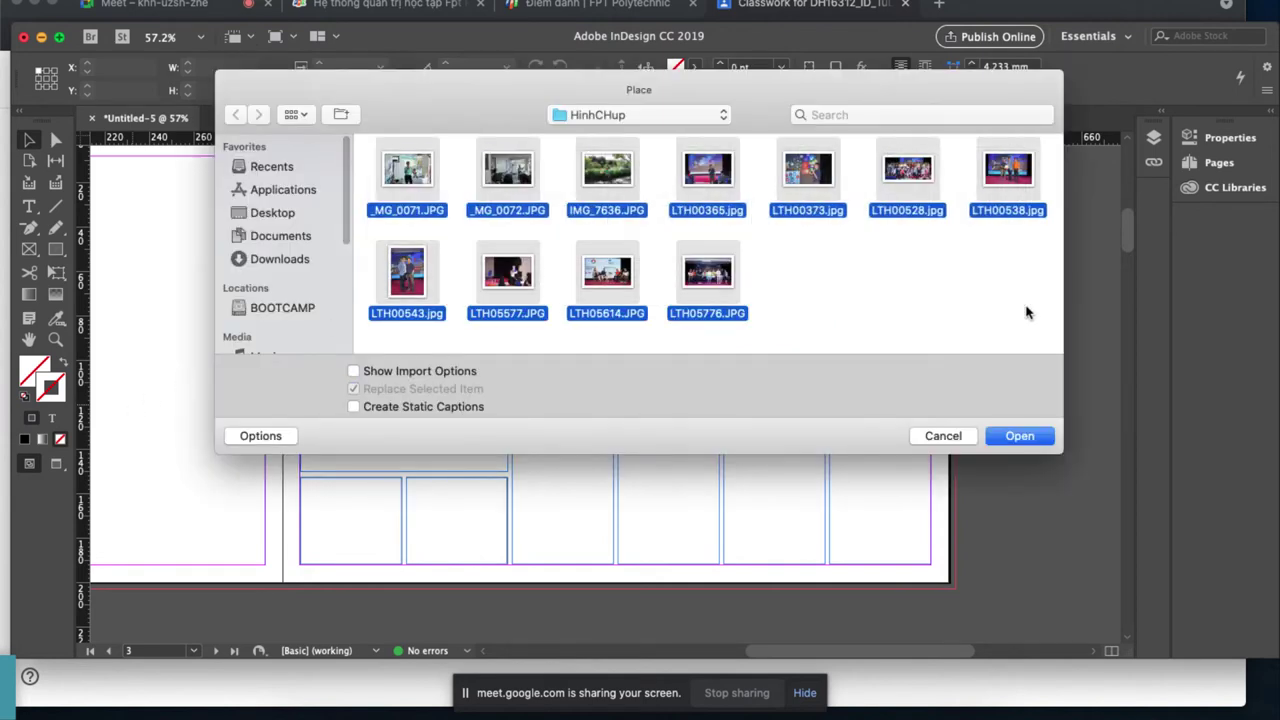
{"action": "left_click", "coordinate": [1018, 436]}
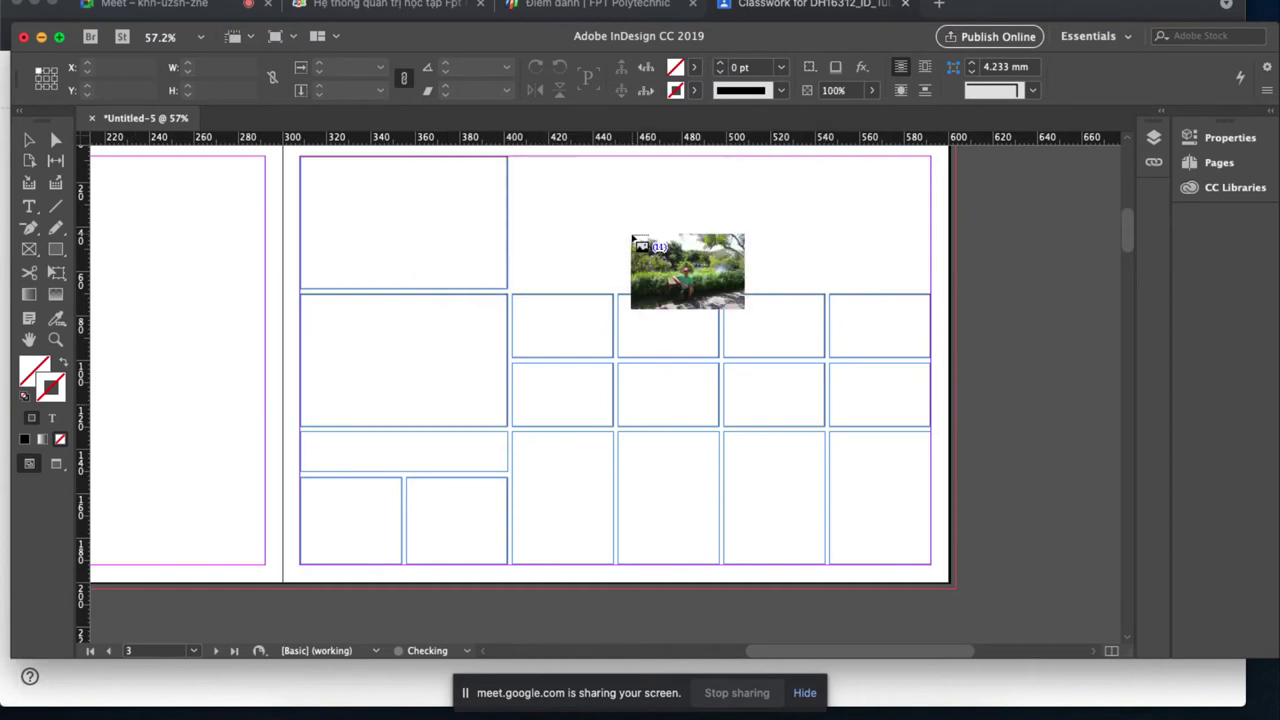
Place the loaded images in the two large frames, the two bottom frames beneath them, and every small row-three and row-four frame except row four, column six.
{"action": "left_click", "coordinate": [653, 379]}
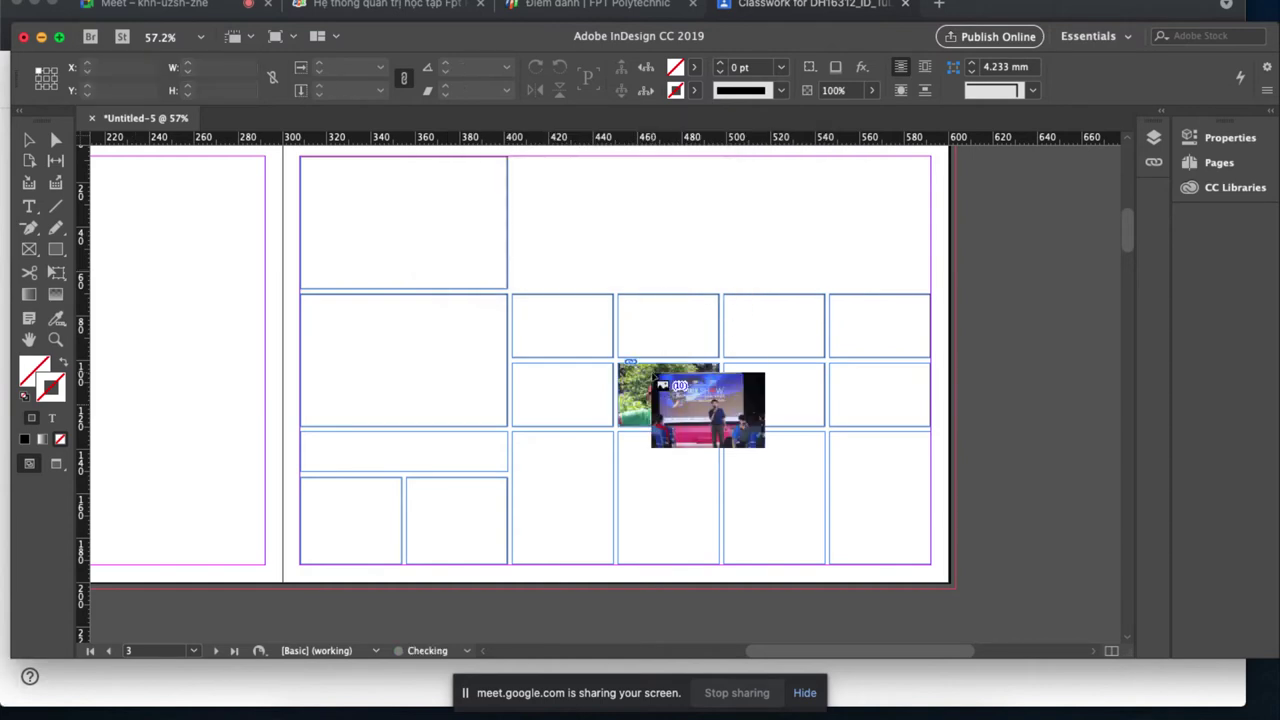
{"action": "left_click", "coordinate": [455, 508]}
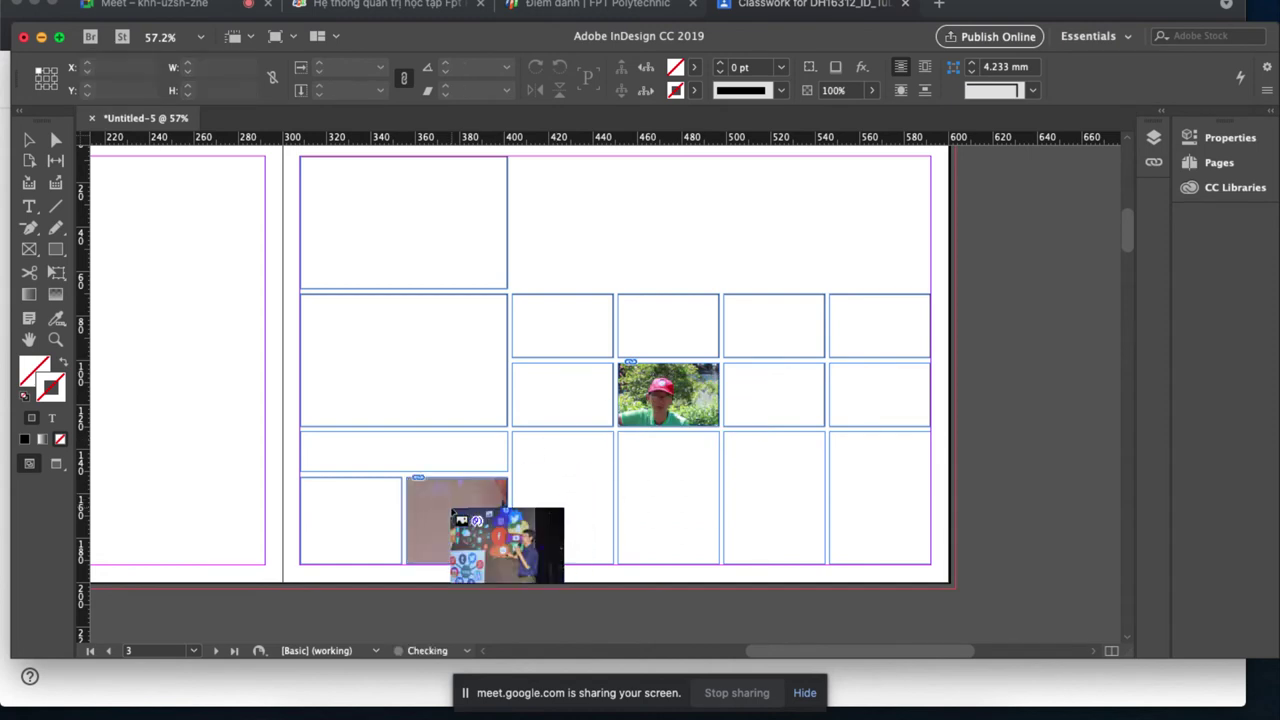
{"action": "left_click", "coordinate": [338, 494]}
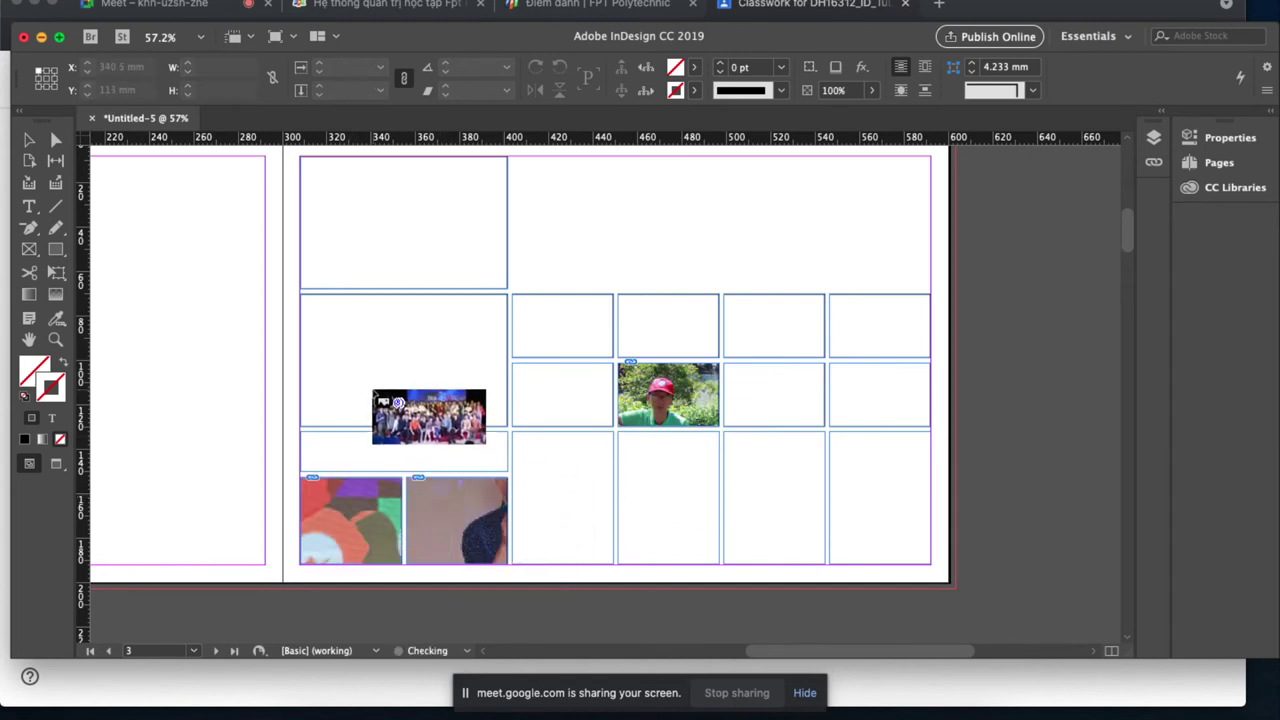
{"action": "left_click", "coordinate": [366, 354]}
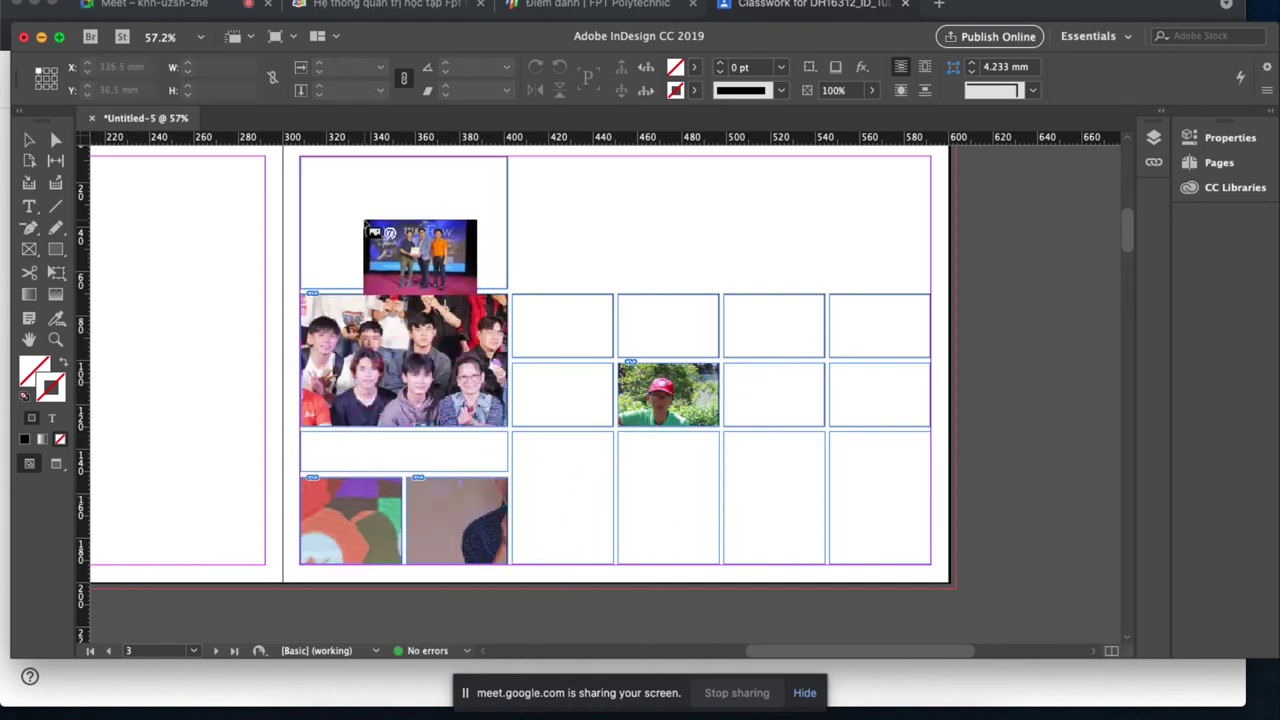
{"action": "left_click", "coordinate": [530, 310]}
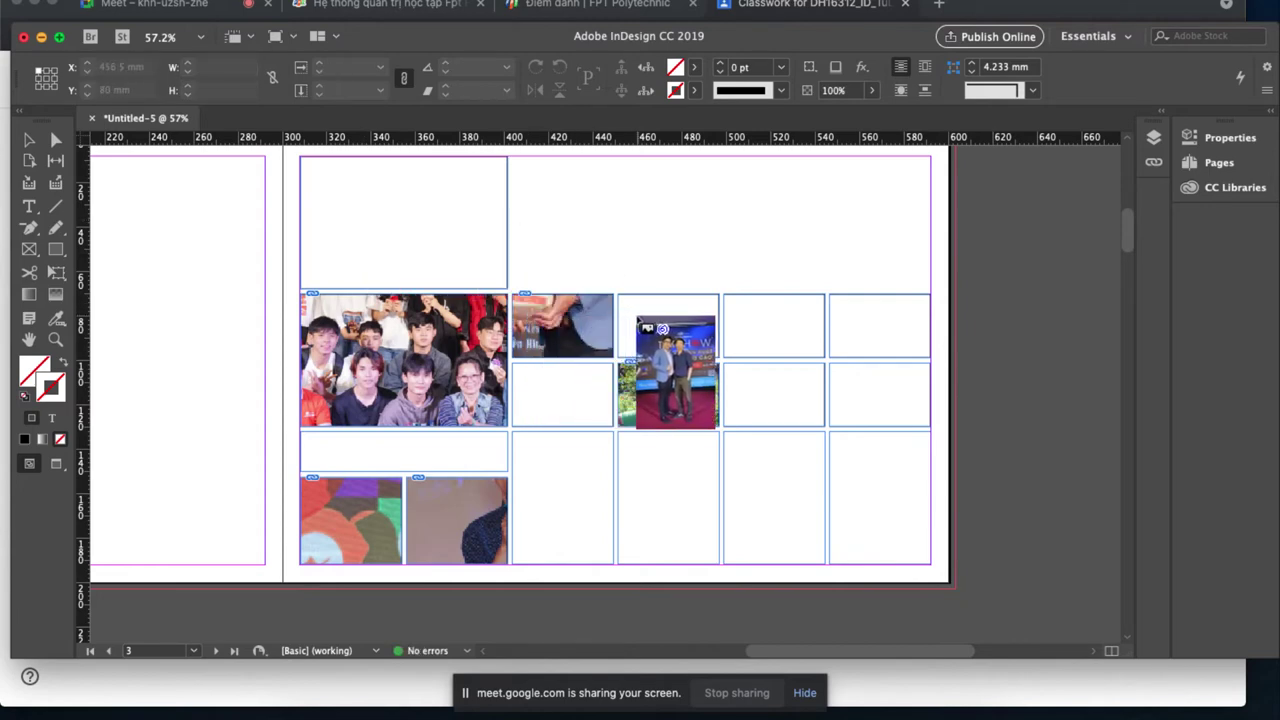
{"action": "left_click", "coordinate": [638, 318]}
{"action": "left_click", "coordinate": [772, 384]}
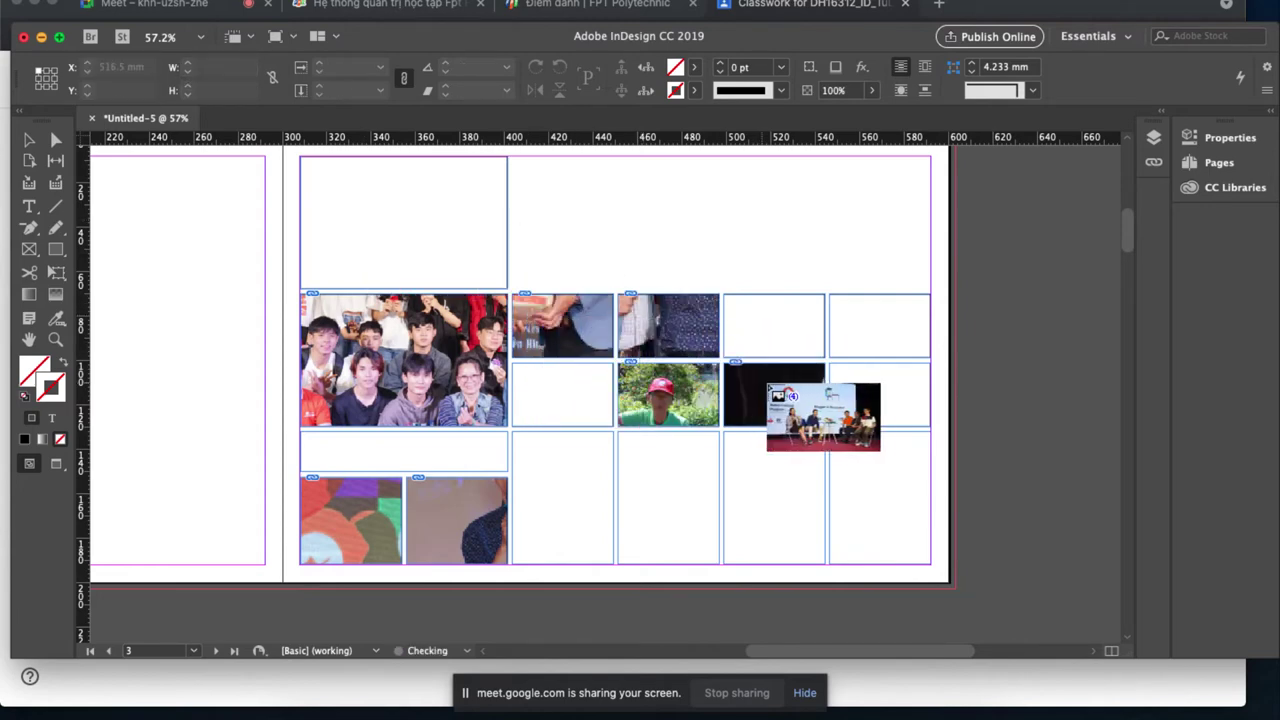
{"action": "left_click", "coordinate": [450, 240]}
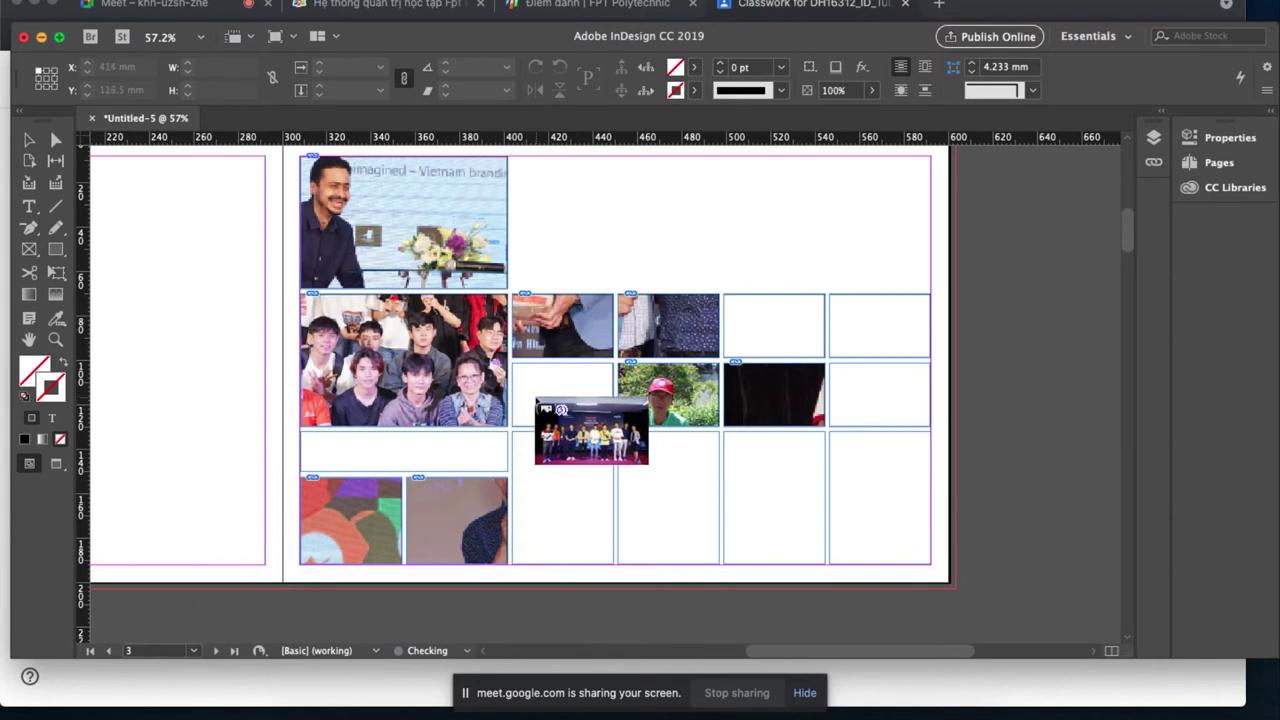
{"action": "left_click", "coordinate": [543, 398]}
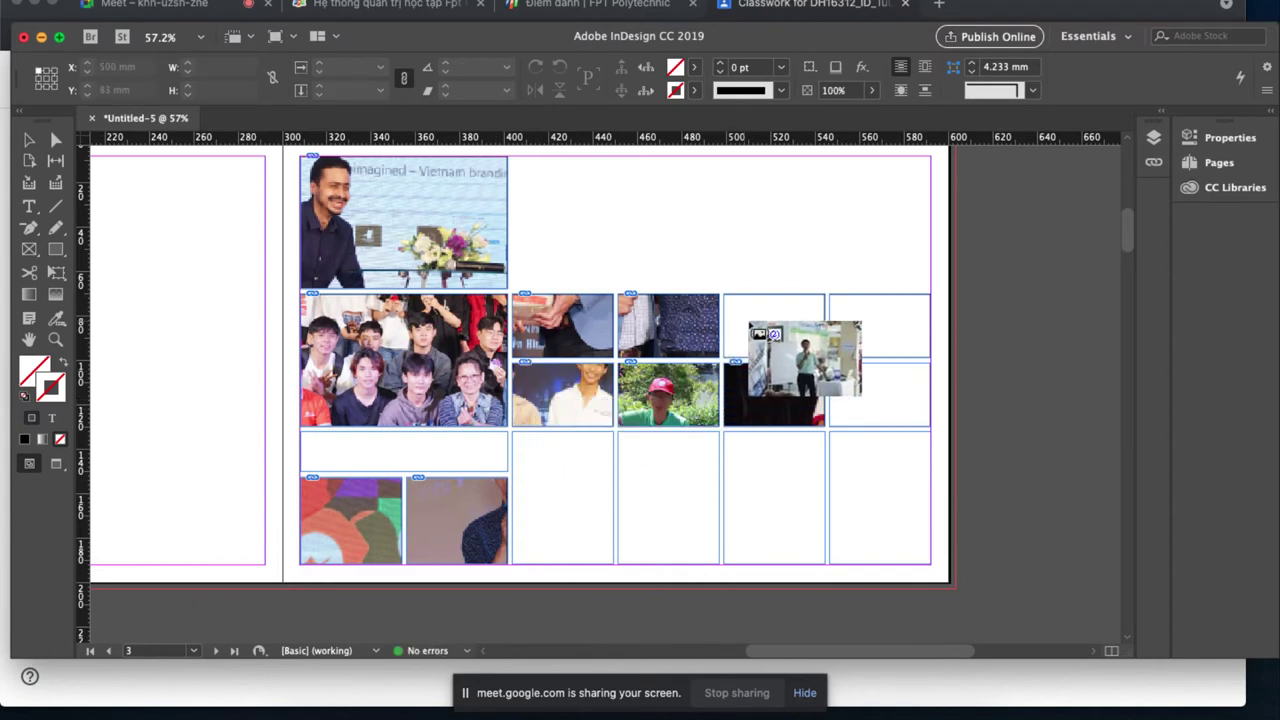
{"action": "left_click", "coordinate": [753, 326]}
{"action": "left_click", "coordinate": [862, 326]}
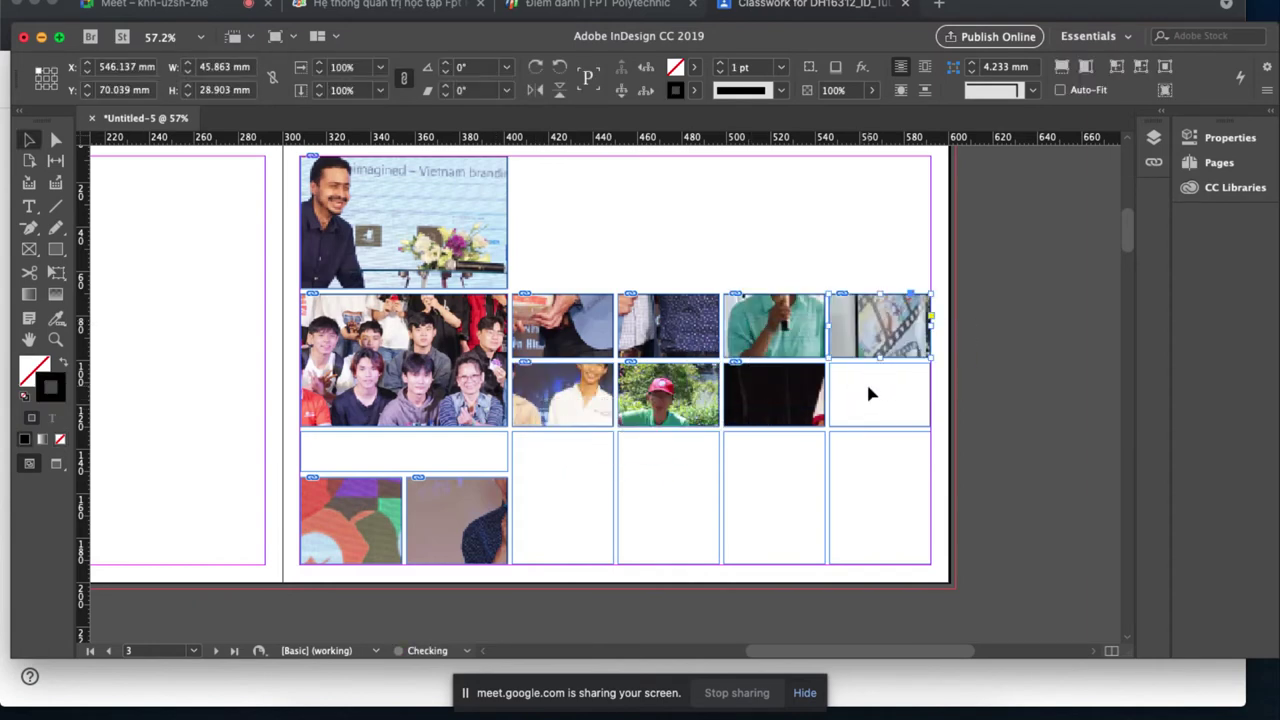
Place _MG_0072.JPG again, replacing the image in the selected frame in row three, column six.
{"action": "key", "text": "super+d"}
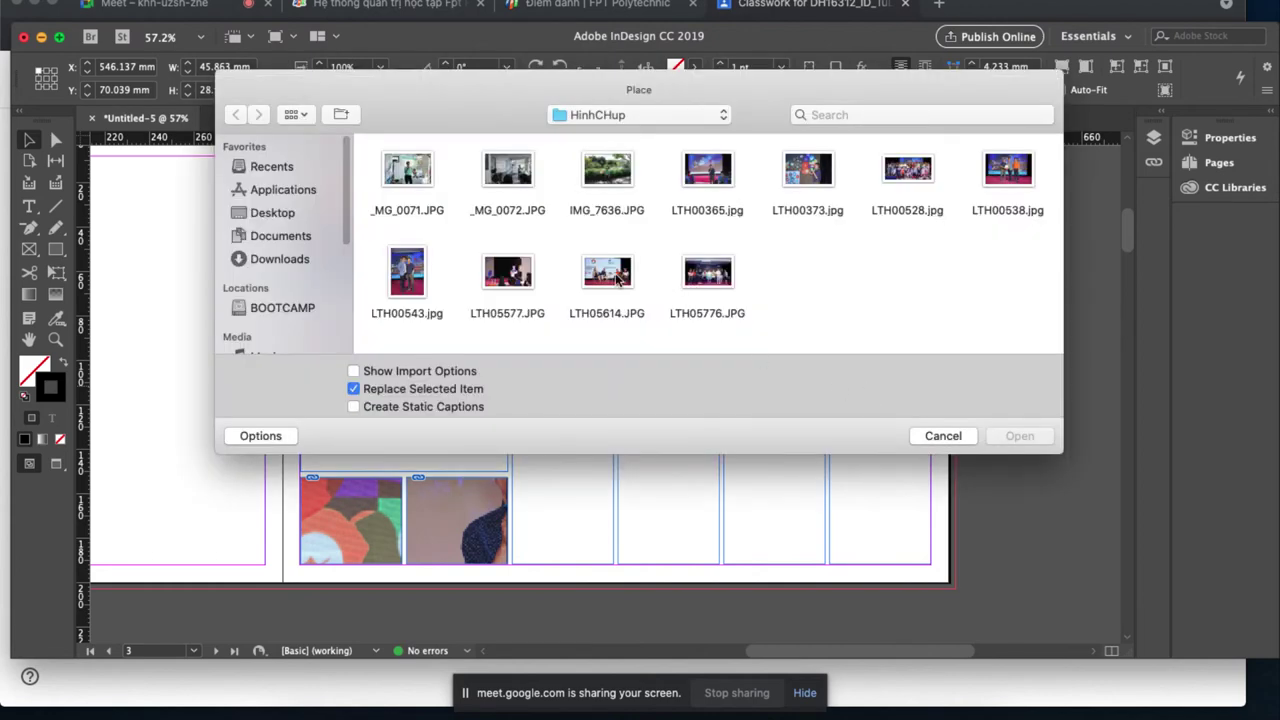
{"action": "double_click", "coordinate": [509, 172]}
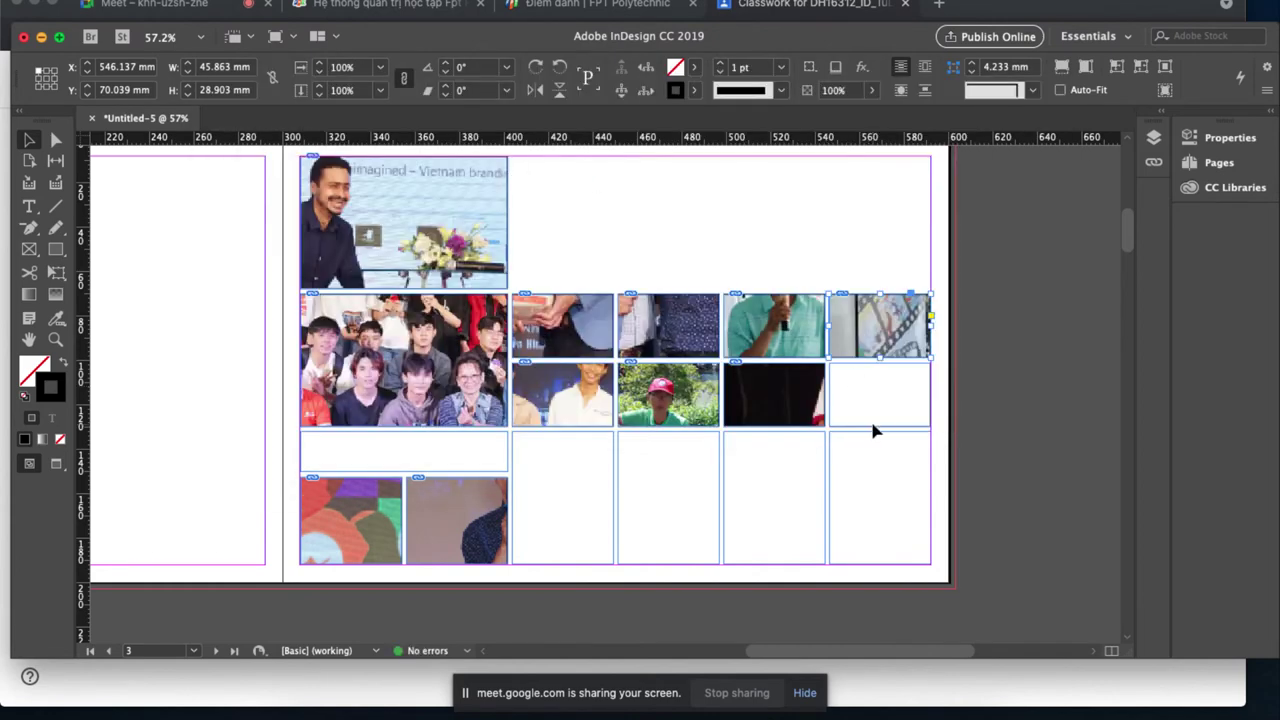
{"action": "left_click", "coordinate": [824, 222]}
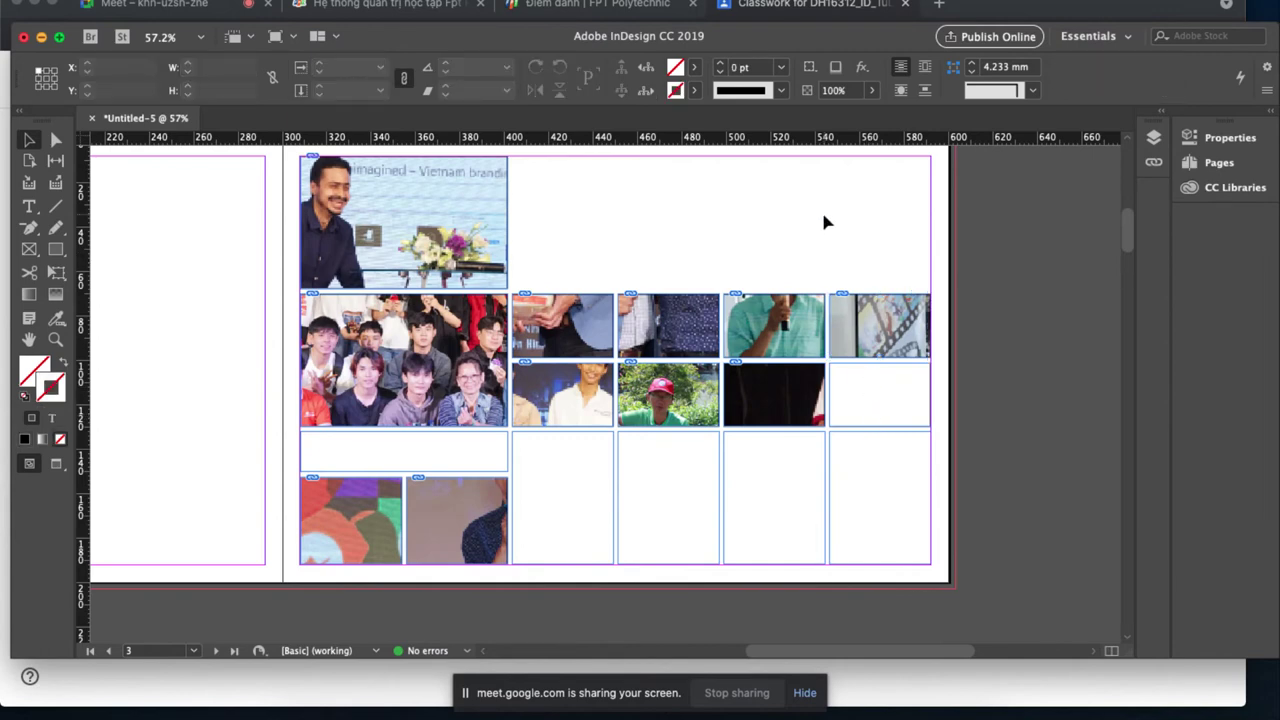
Place another image in the empty small frame in row four, column six.
{"action": "key", "text": "super+d"}
{"action": "double_click", "coordinate": [707, 272]}
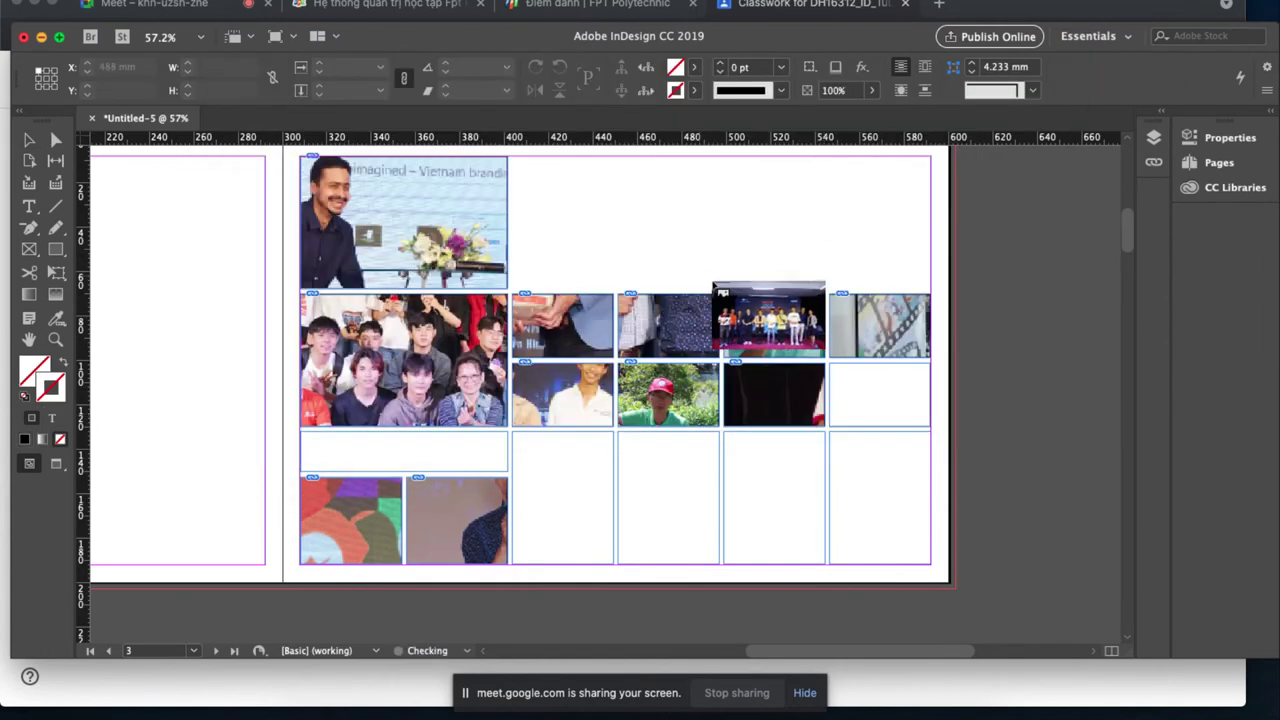
{"action": "left_click", "coordinate": [850, 400]}
{"action": "left_click", "coordinate": [741, 182]}
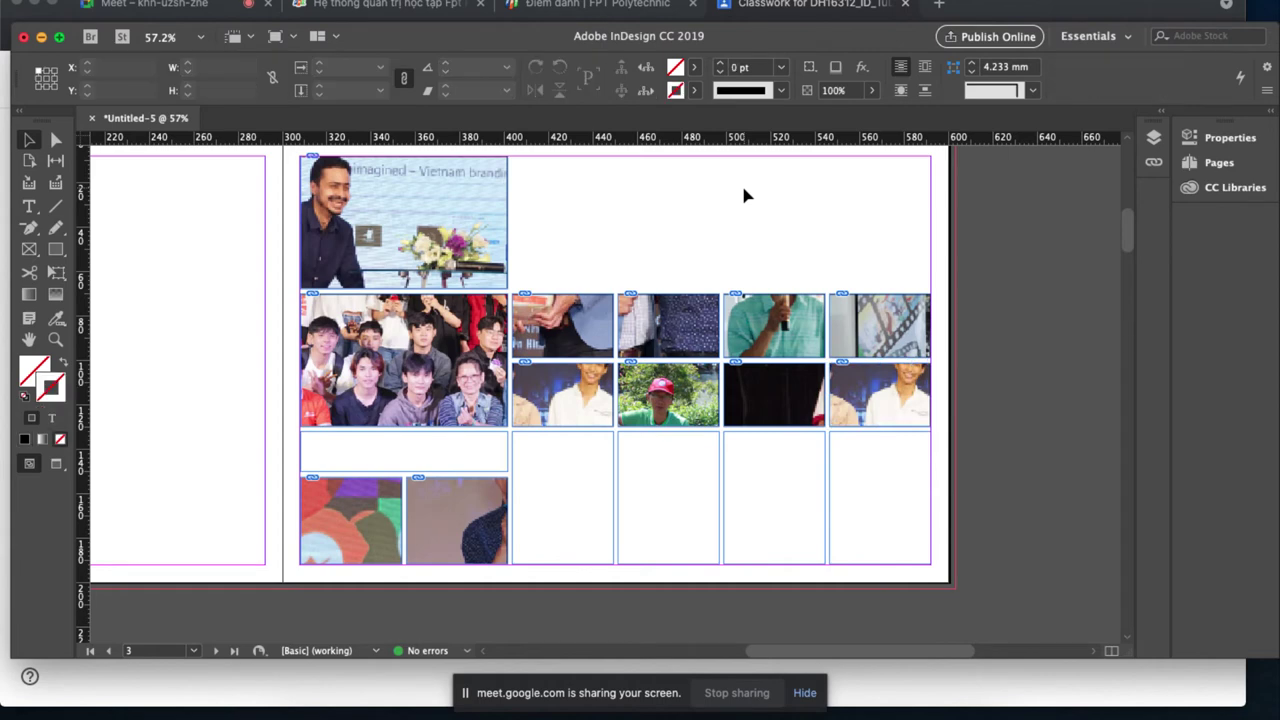
Select all the image frames on the page and fit their images to fill the frames proportionally.
{"action": "left_click_drag", "start_coordinate": [871, 185], "coordinate": [462, 340]}
{"action": "left_click_drag", "start_coordinate": [462, 288], "coordinate": [365, 410]}
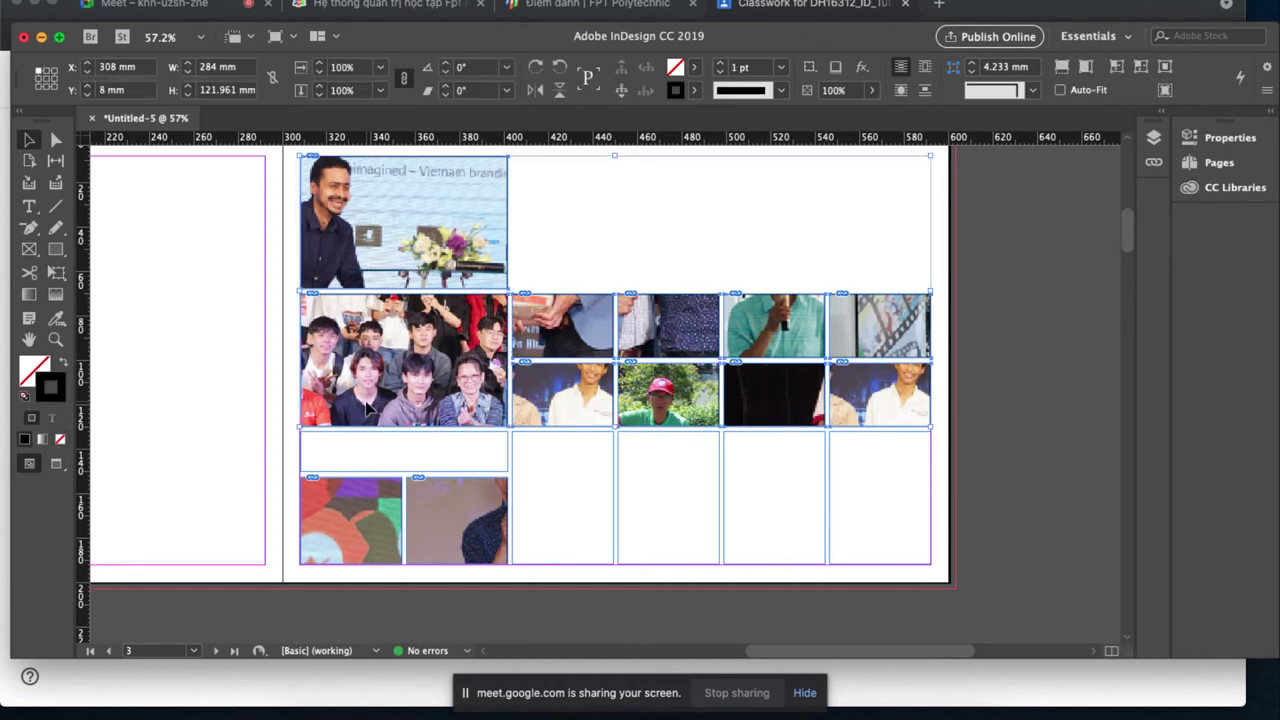
{"action": "scroll", "coordinate": [365, 401], "scroll_direction": "down", "scroll_amount": 3}
{"action": "left_click_drag", "start_coordinate": [313, 512], "coordinate": [422, 432]}
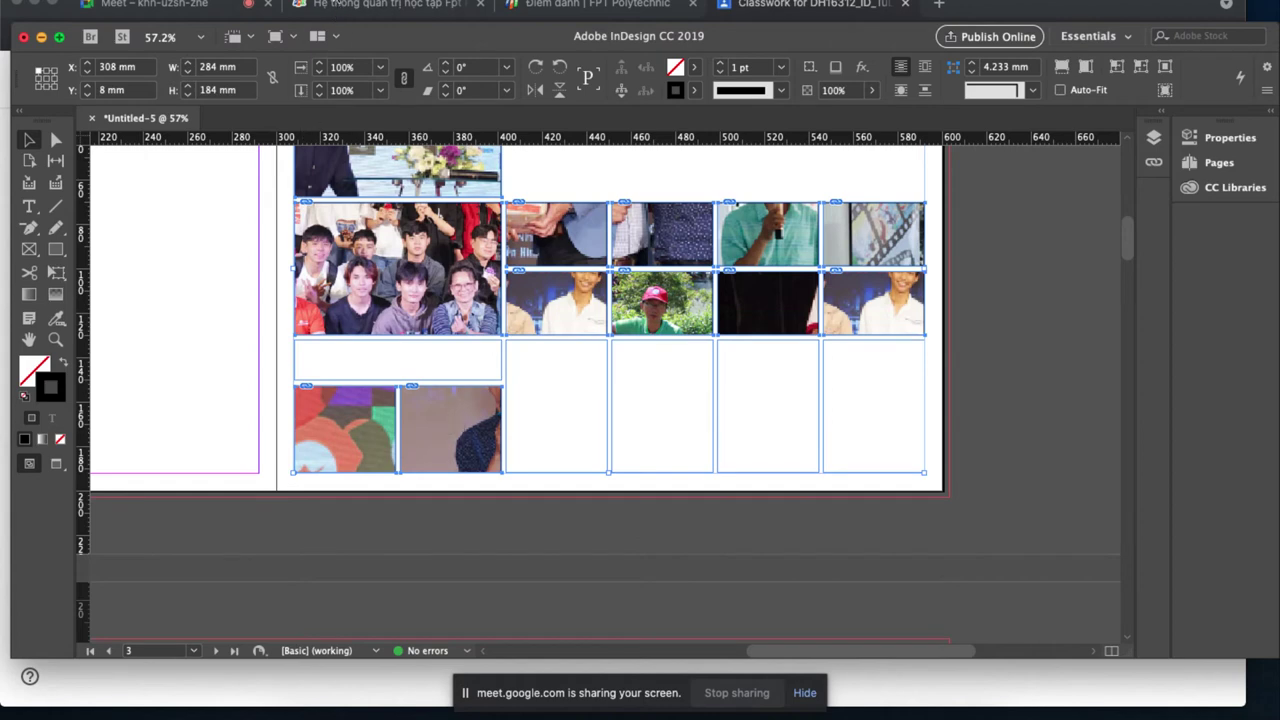
{"action": "left_click", "coordinate": [320, 0]}
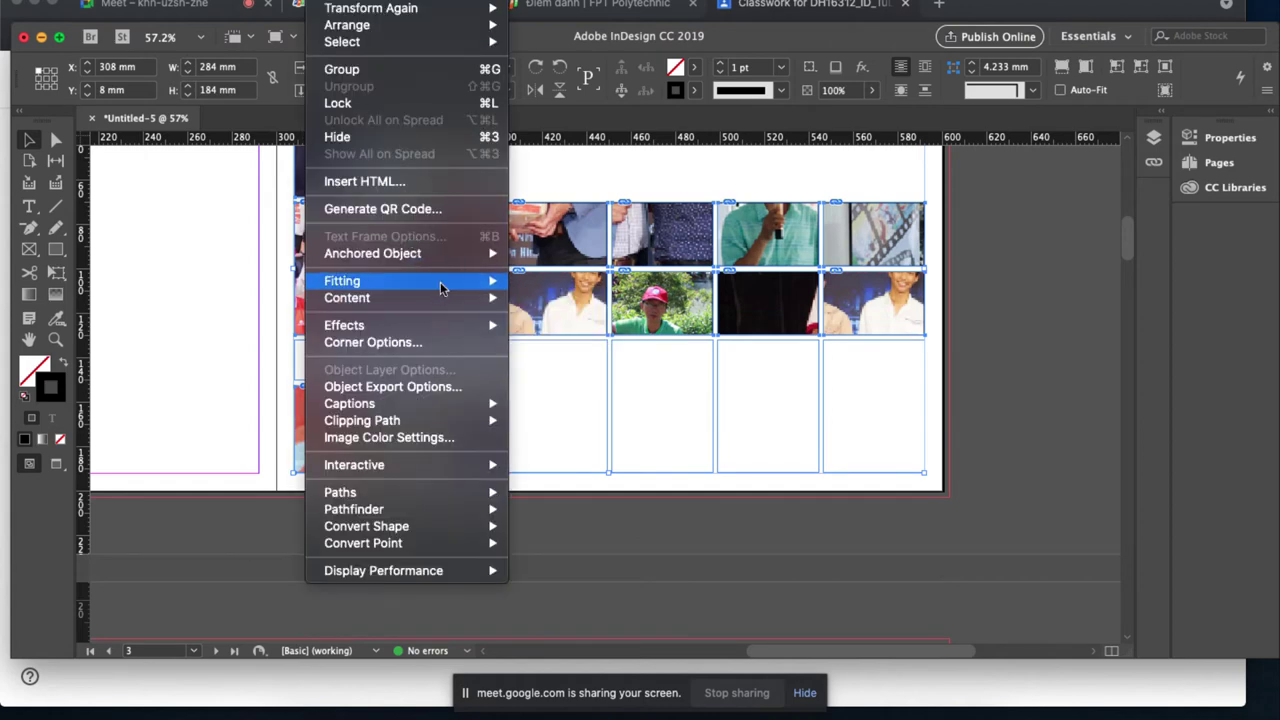
{"action": "mouse_move", "coordinate": [455, 286]}
{"action": "left_click", "coordinate": [530, 288]}
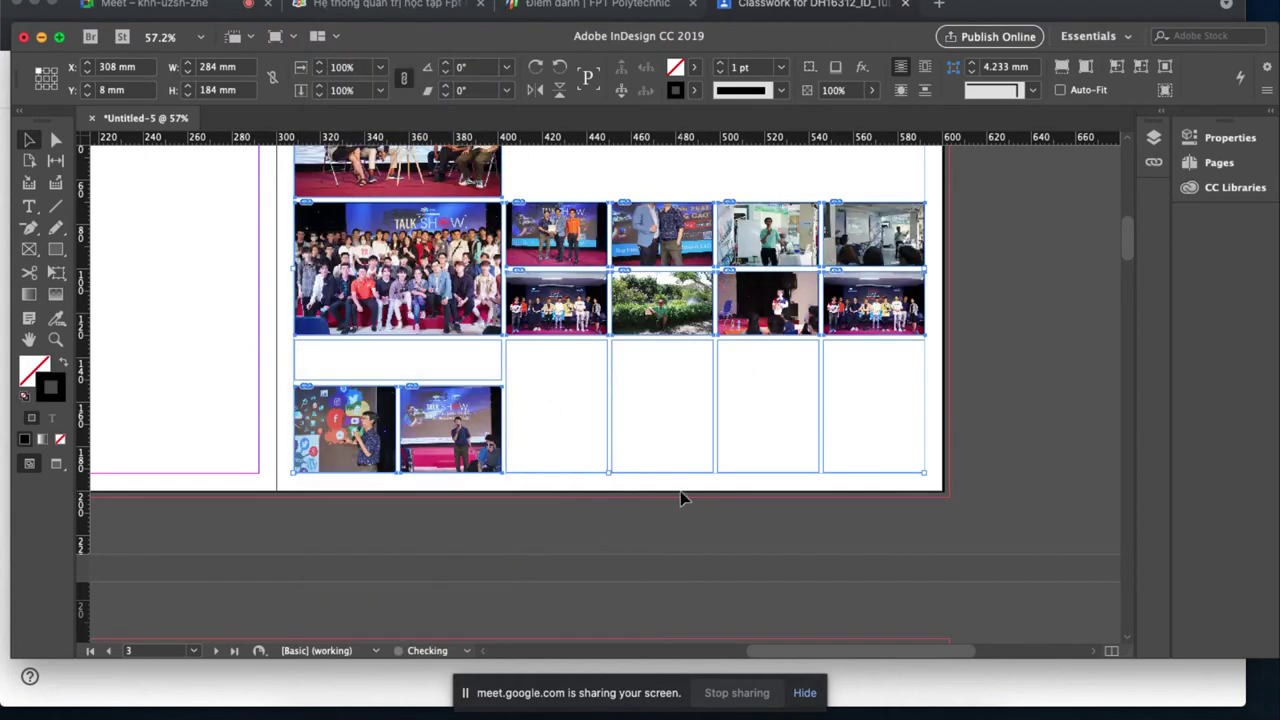
{"action": "left_click", "coordinate": [976, 443]}
Thread the first tall text frame below the small images, in column three, to the neighbouring one in column four.
{"action": "key", "text": "super+minus"}
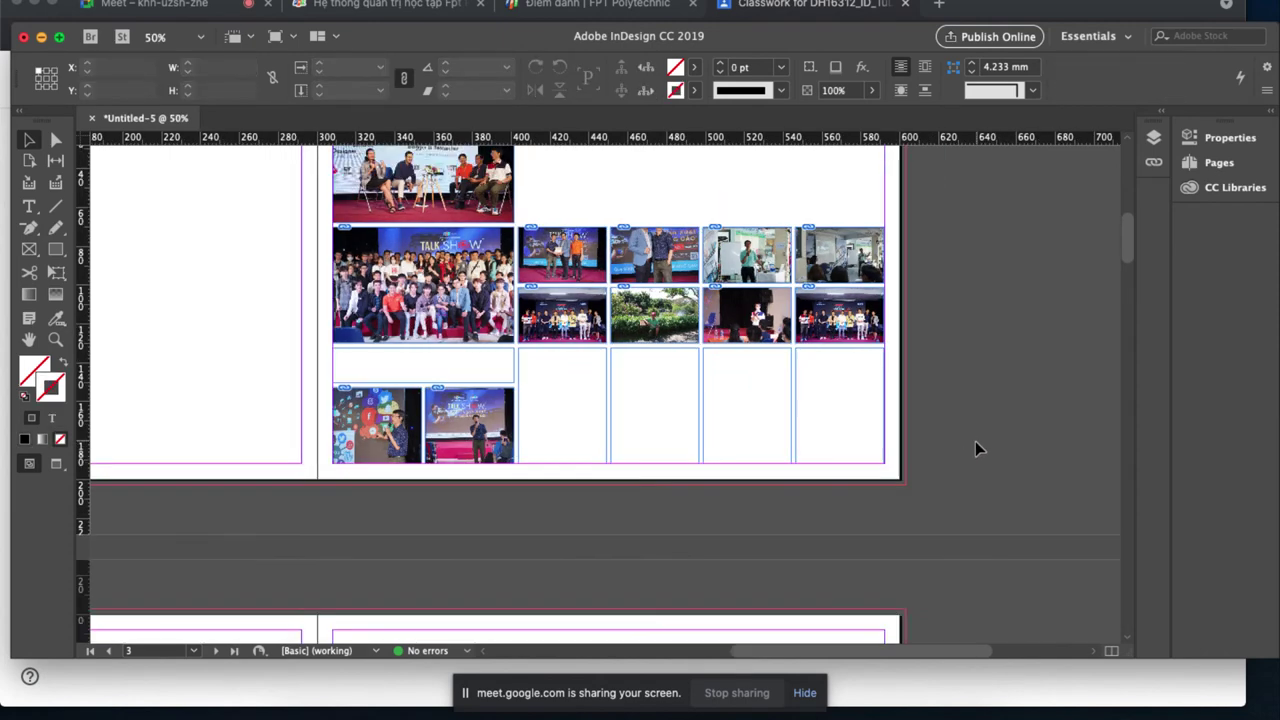
{"action": "key", "text": "super+minus"}
{"action": "key", "text": "z"}
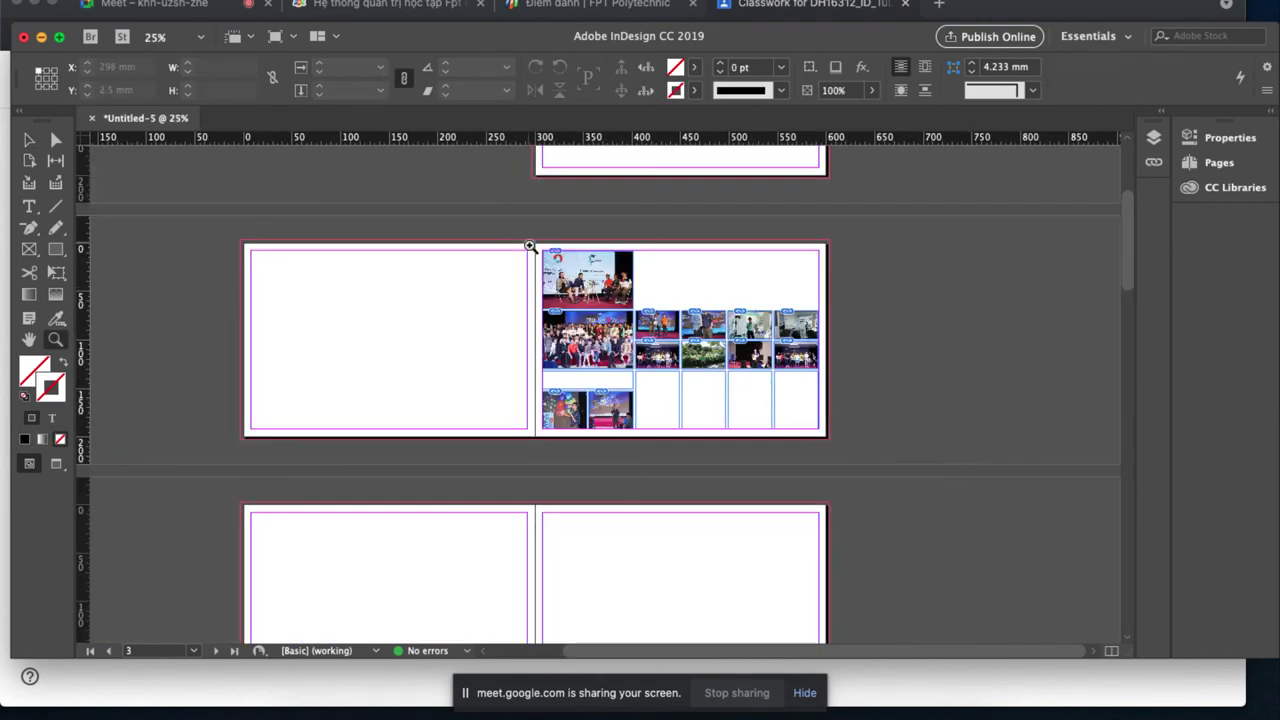
{"action": "left_click_drag", "start_coordinate": [513, 217], "coordinate": [843, 476]}
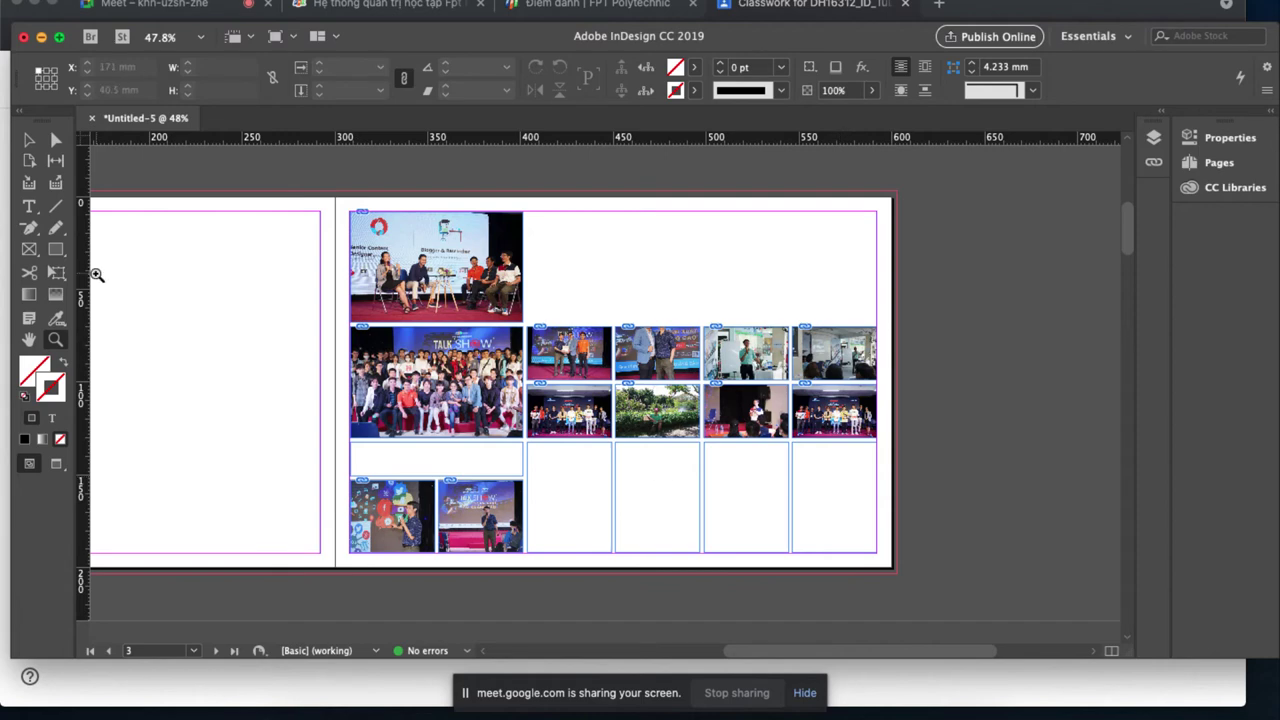
{"action": "left_click", "coordinate": [29, 141]}
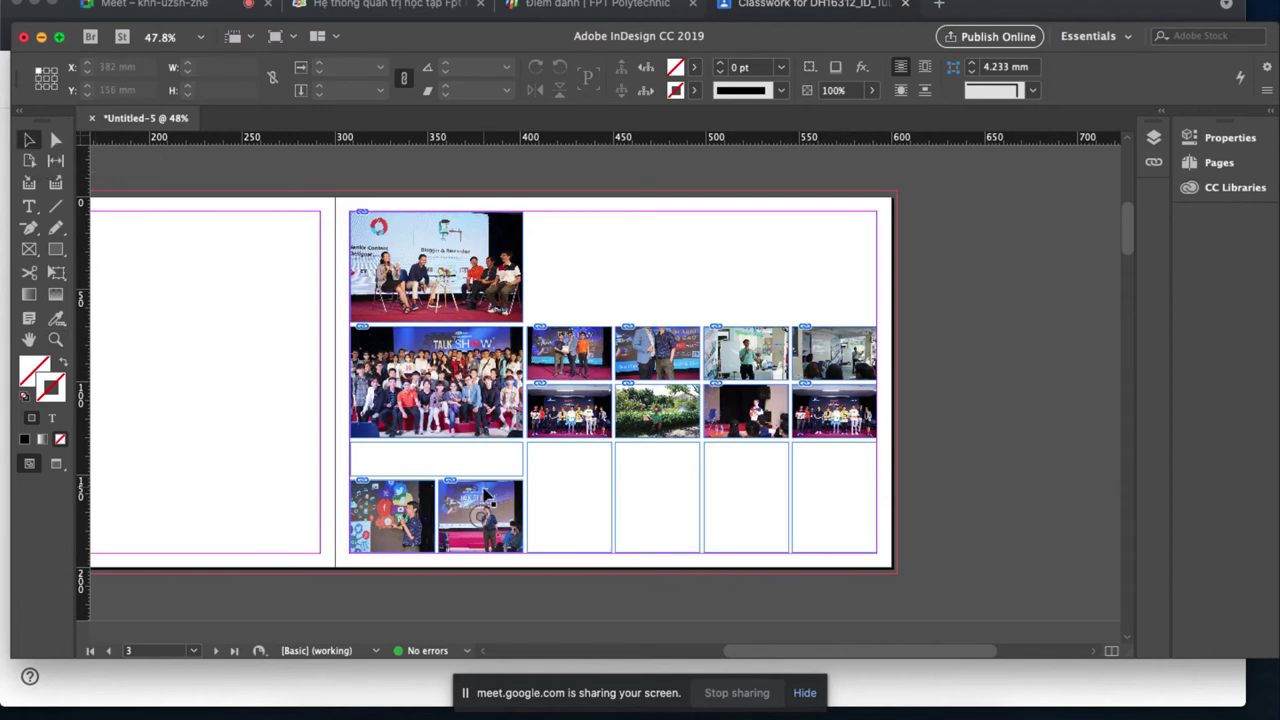
{"action": "left_click", "coordinate": [580, 508]}
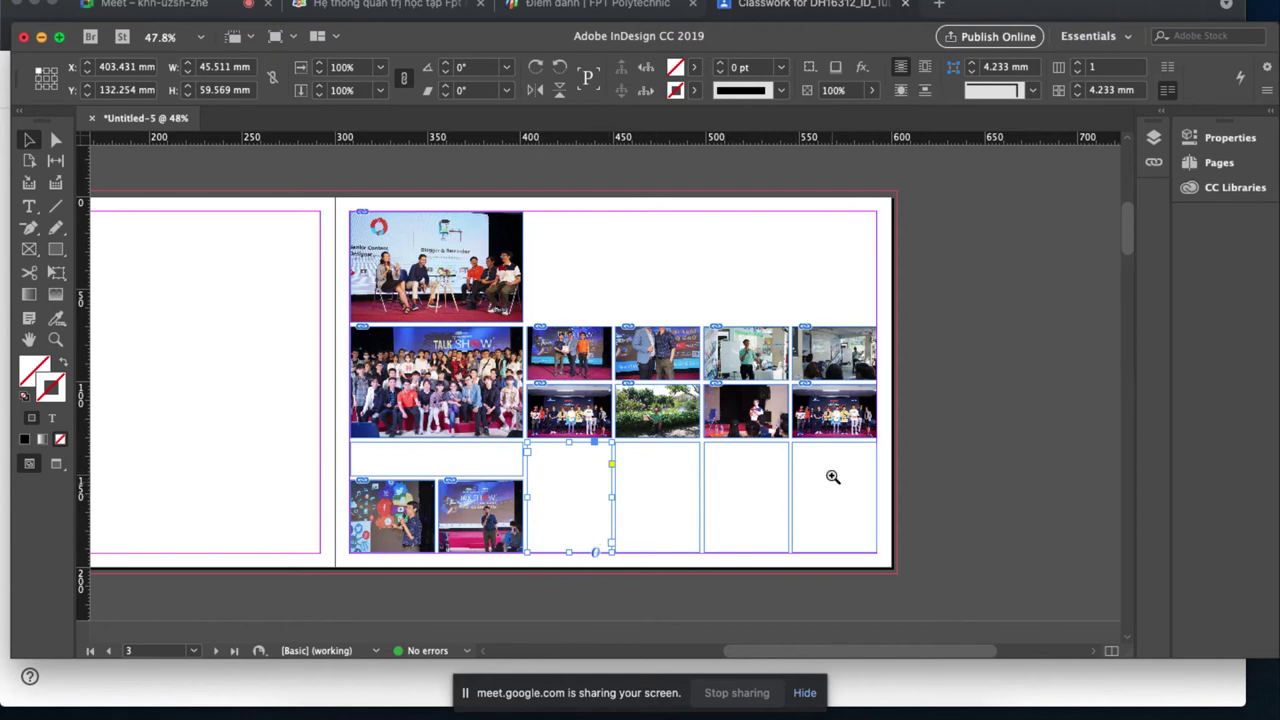
{"action": "key", "text": "z"}
{"action": "left_click_drag", "start_coordinate": [480, 410], "coordinate": [921, 619]}
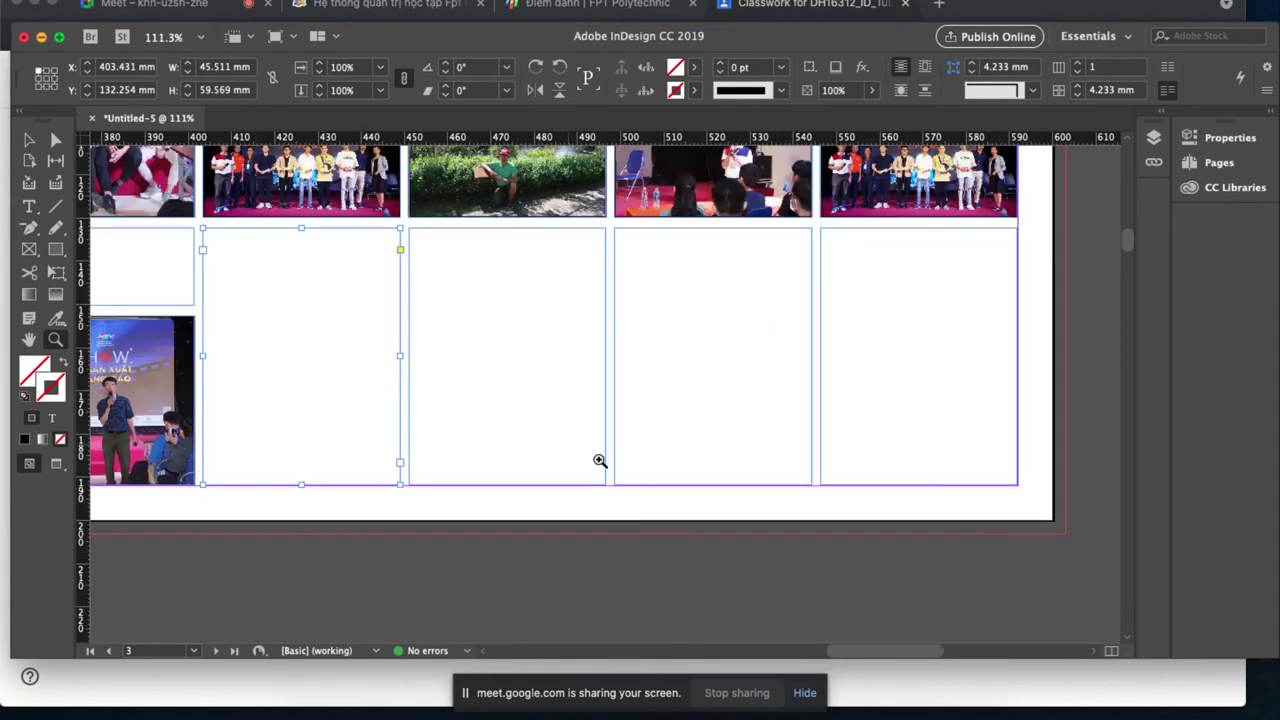
{"action": "left_click", "coordinate": [28, 143]}
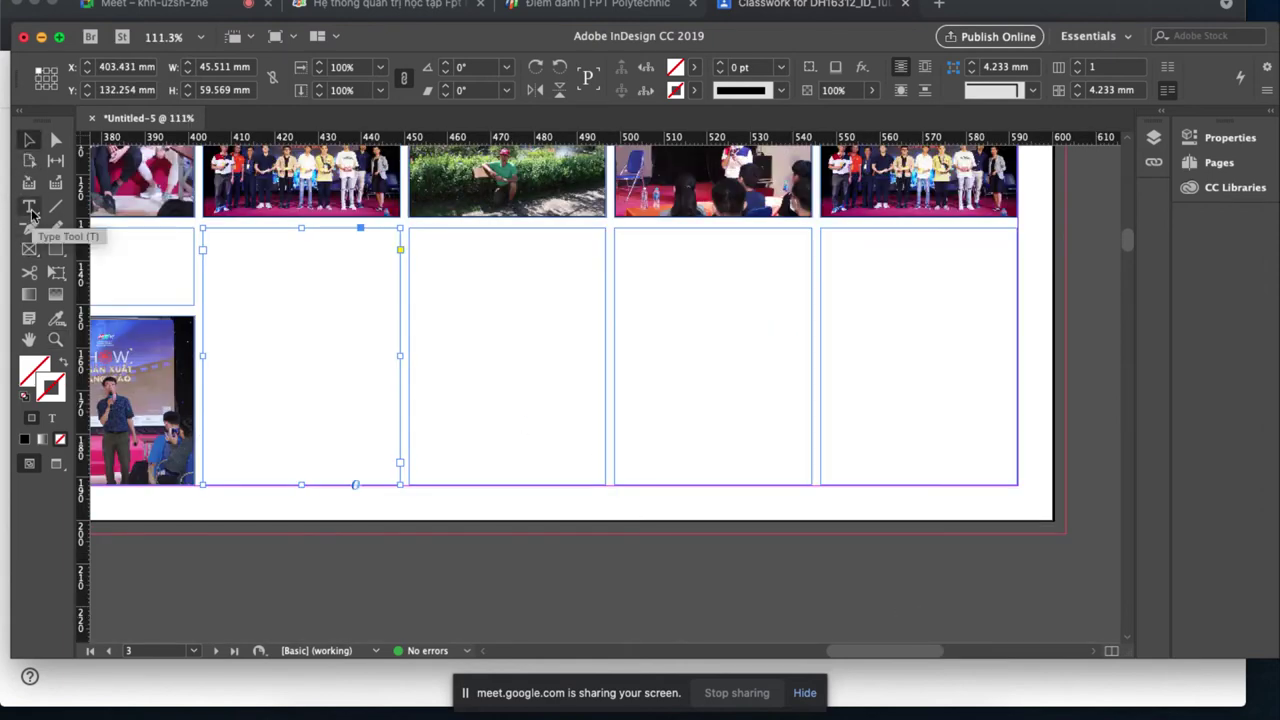
{"action": "left_click", "coordinate": [400, 463]}
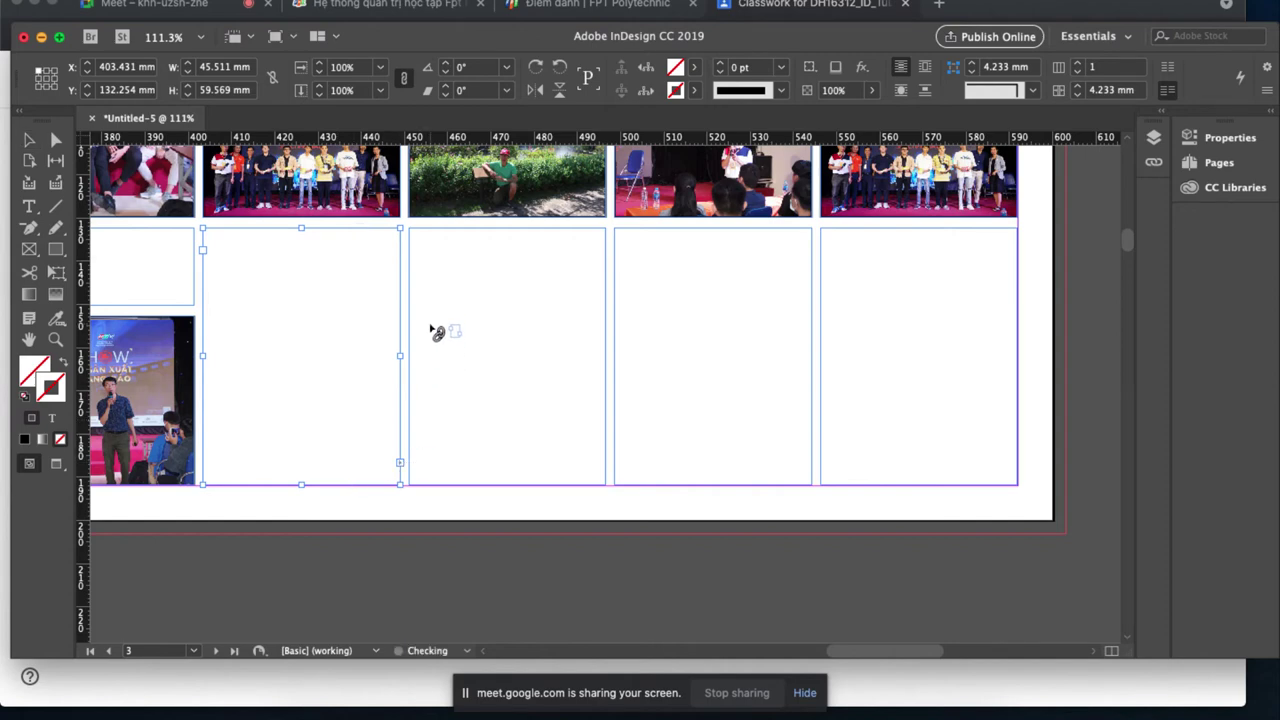
{"action": "left_click", "coordinate": [421, 244]}
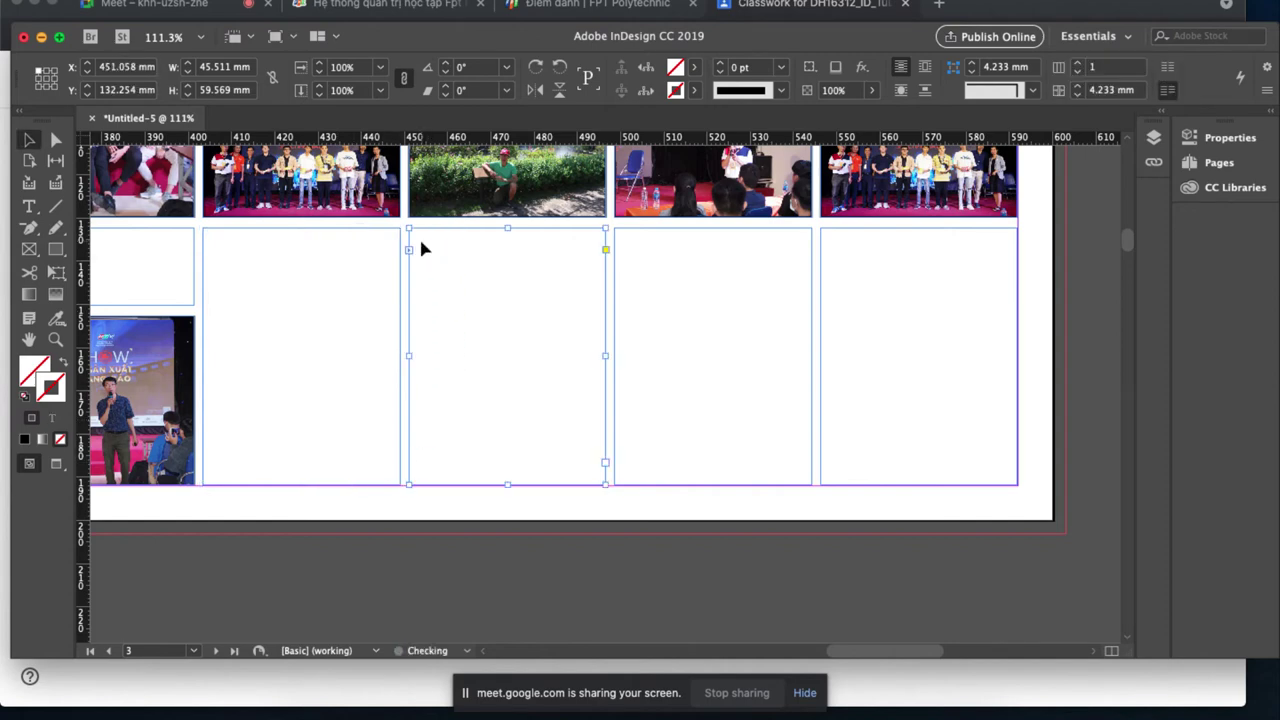
Continue the text thread from the column-four frame through the tall frames in columns five and six.
{"action": "left_click", "coordinate": [605, 463]}
{"action": "left_click", "coordinate": [630, 250]}
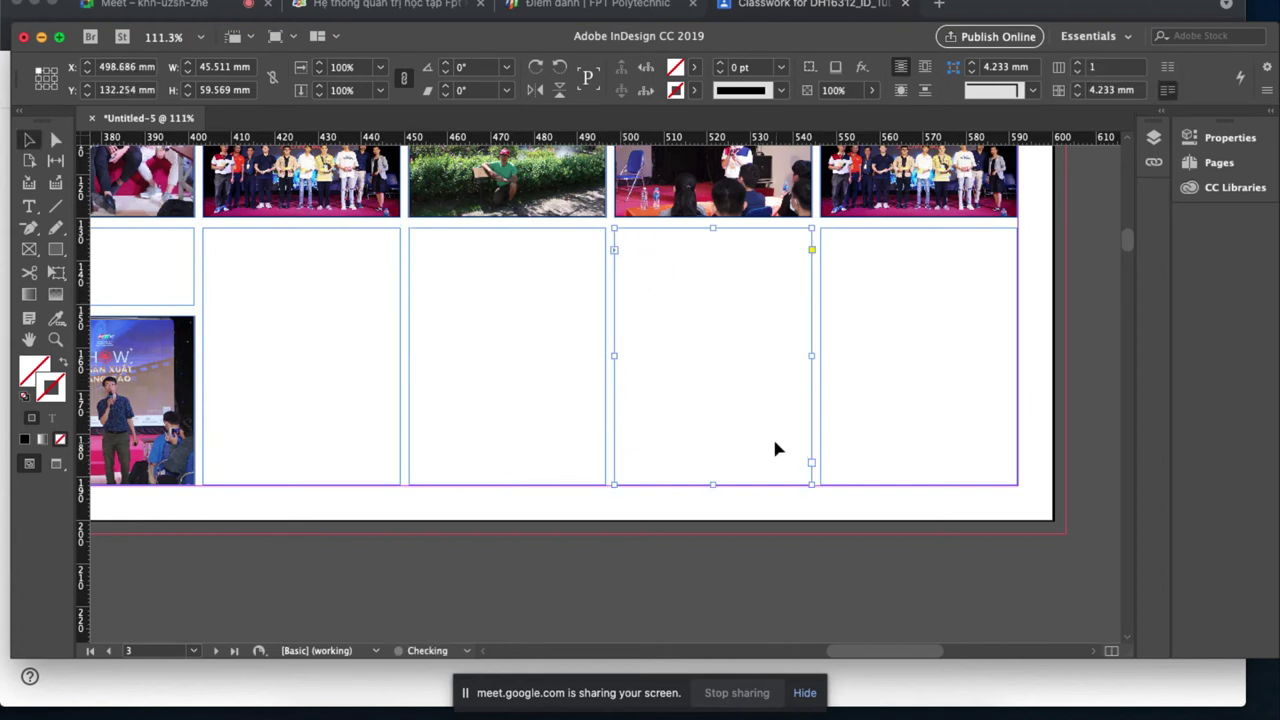
{"action": "left_click", "coordinate": [811, 463]}
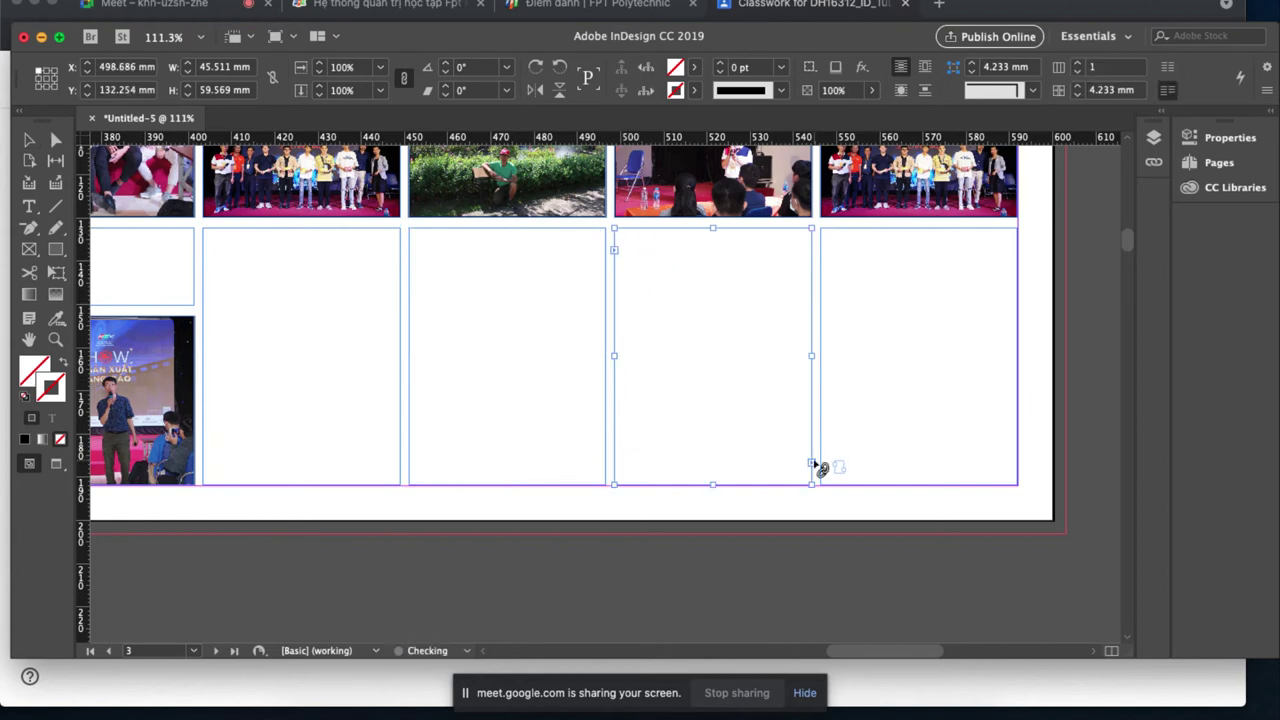
{"action": "left_click", "coordinate": [828, 246]}
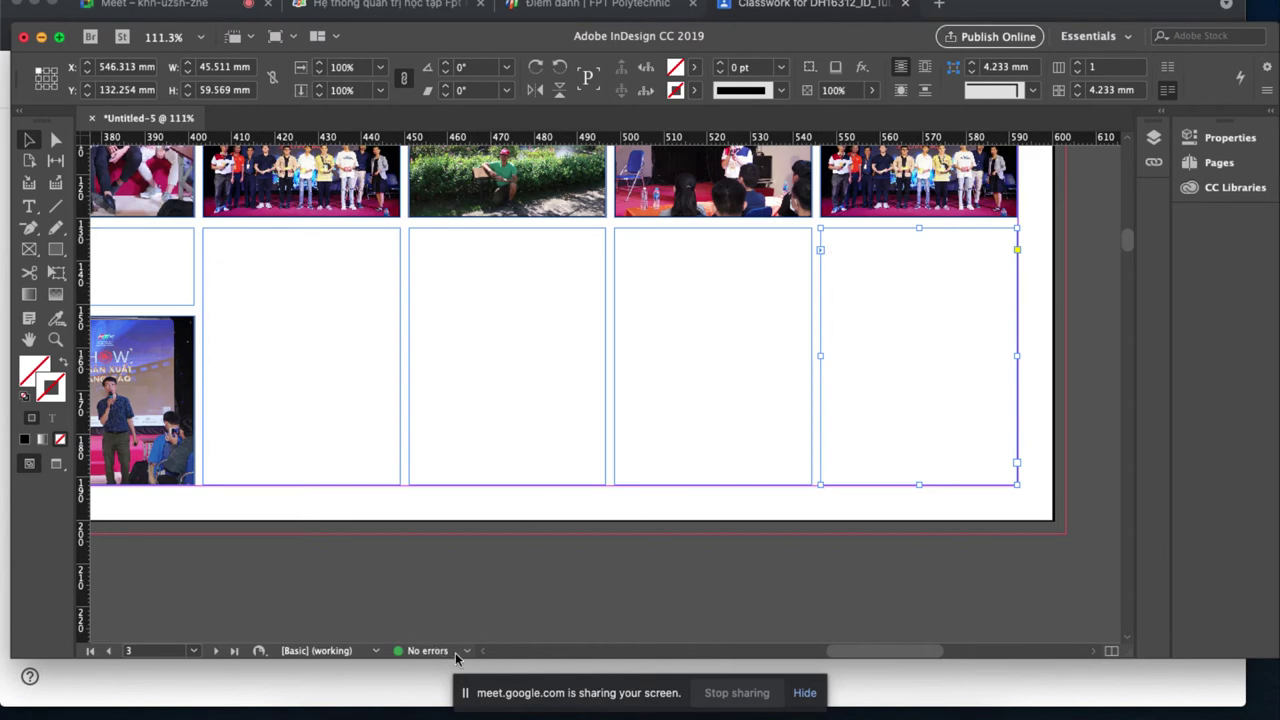
Switch to Chrome and open vnexpress.net in a new tab.
{"action": "left_click", "coordinate": [358, 705]}
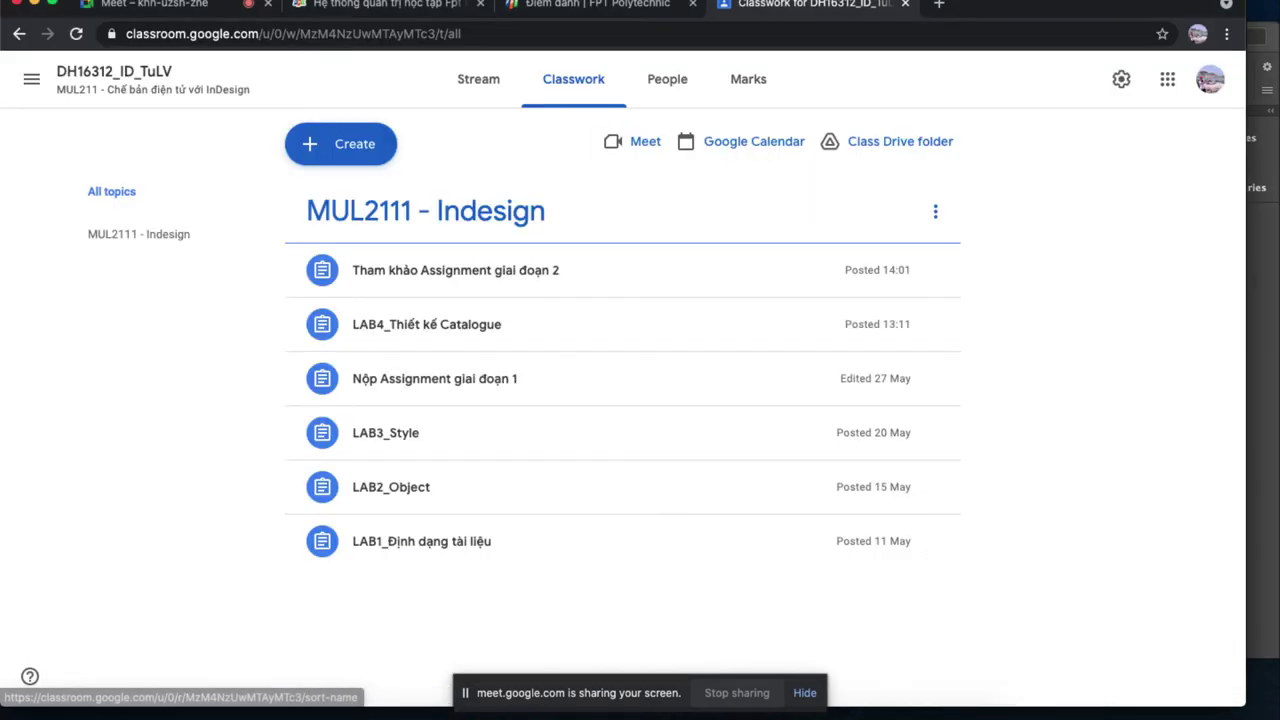
{"action": "left_click", "coordinate": [938, 7]}
{"action": "type", "text": "vn"}
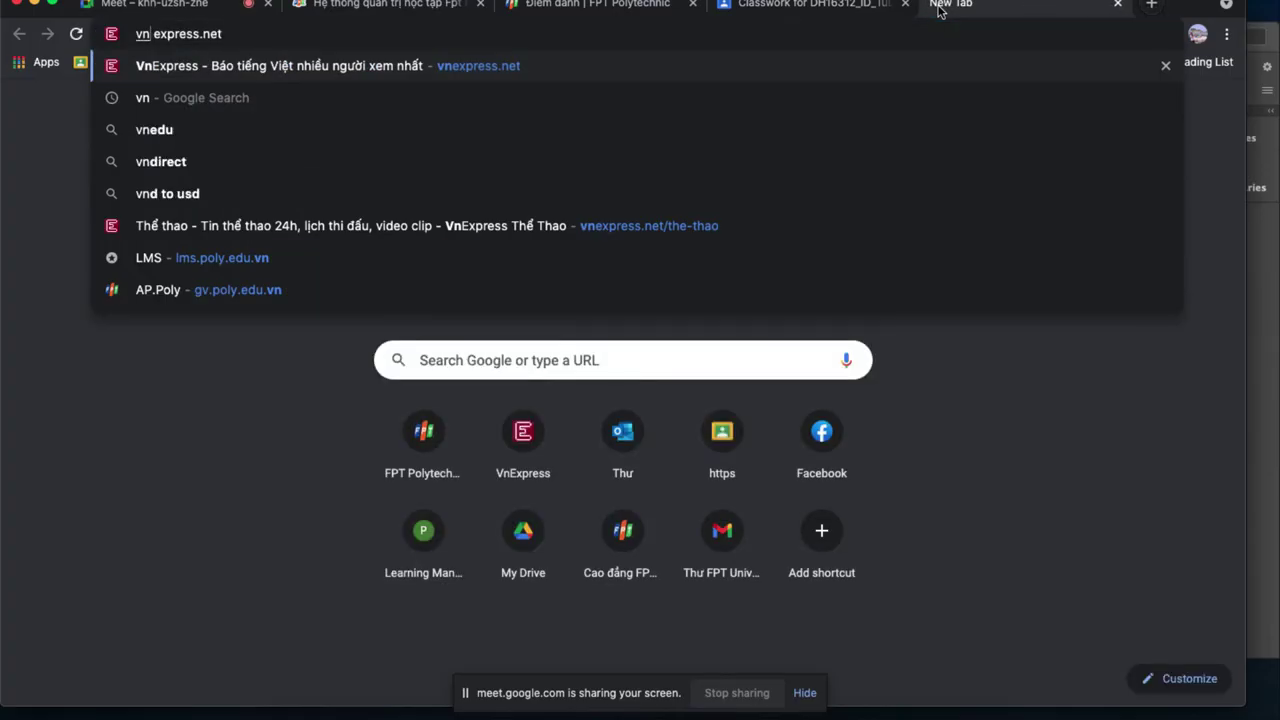
{"action": "key", "text": "Return"}
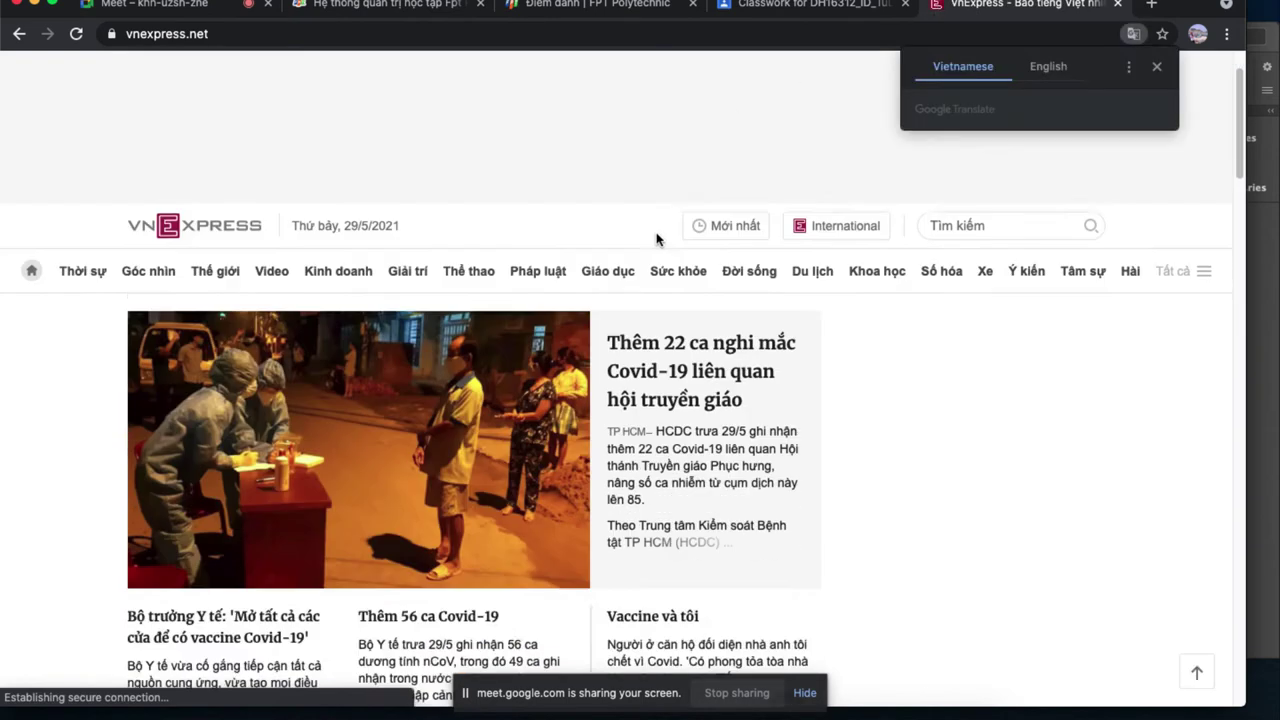
Examine the article "Tương quan trước trận chung kết Man City - Chelsea" for usable body text, and return to the VnExpress home page.
{"action": "scroll", "coordinate": [656, 239], "scroll_direction": "down", "scroll_amount": 10}
{"action": "scroll", "coordinate": [656, 239], "scroll_direction": "down", "scroll_amount": 2}
{"action": "scroll", "coordinate": [656, 239], "scroll_direction": "down", "scroll_amount": 4}
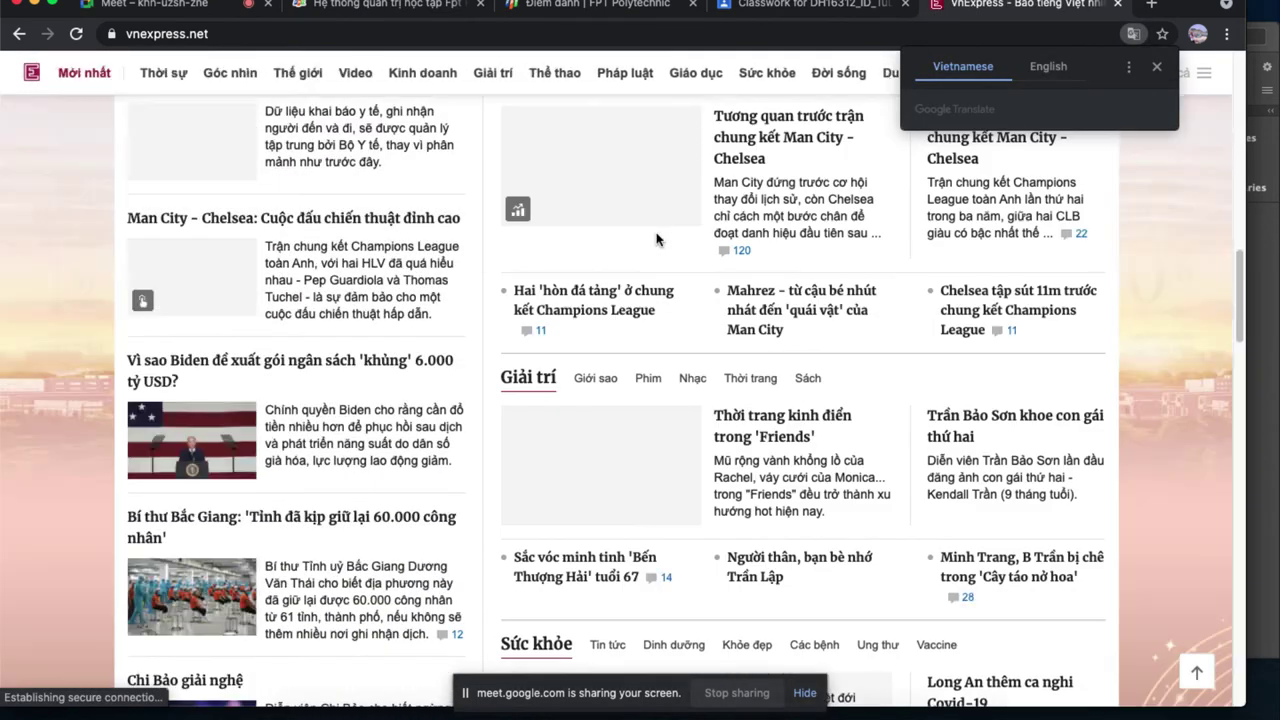
{"action": "scroll", "coordinate": [656, 239], "scroll_direction": "up", "scroll_amount": 2}
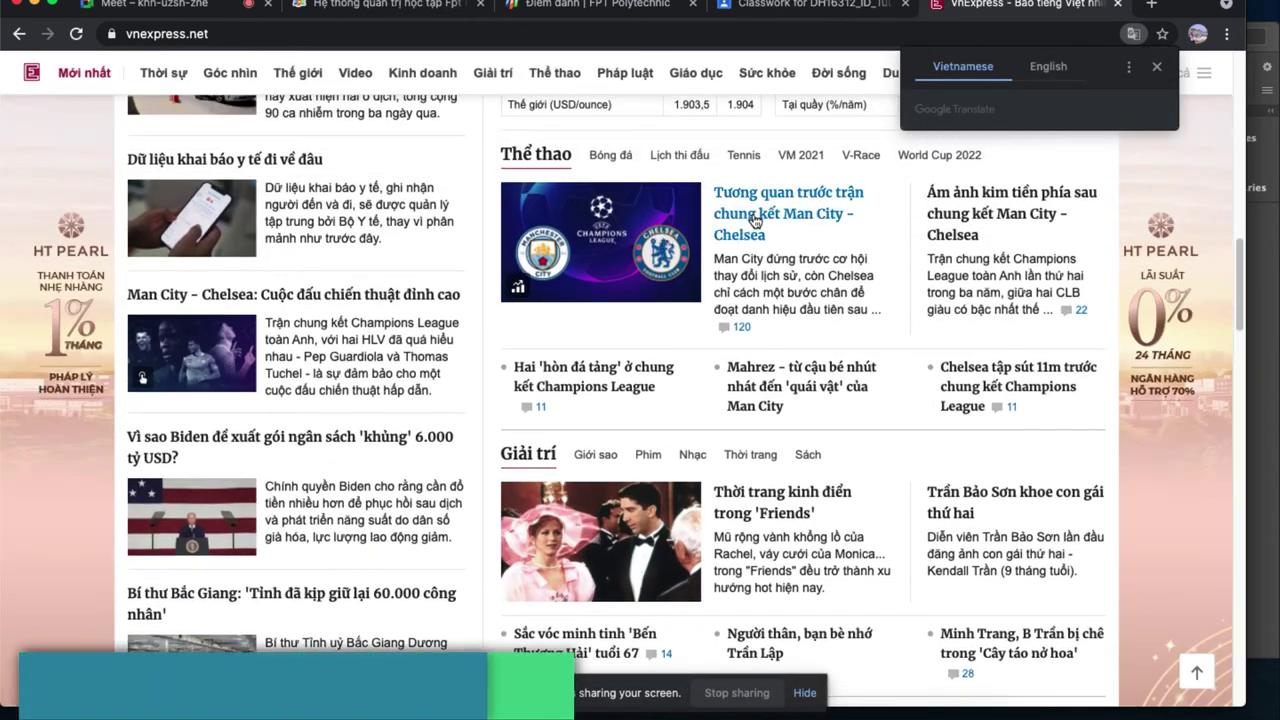
{"action": "left_click", "coordinate": [759, 218]}
{"action": "scroll", "coordinate": [563, 271], "scroll_direction": "down", "scroll_amount": 6}
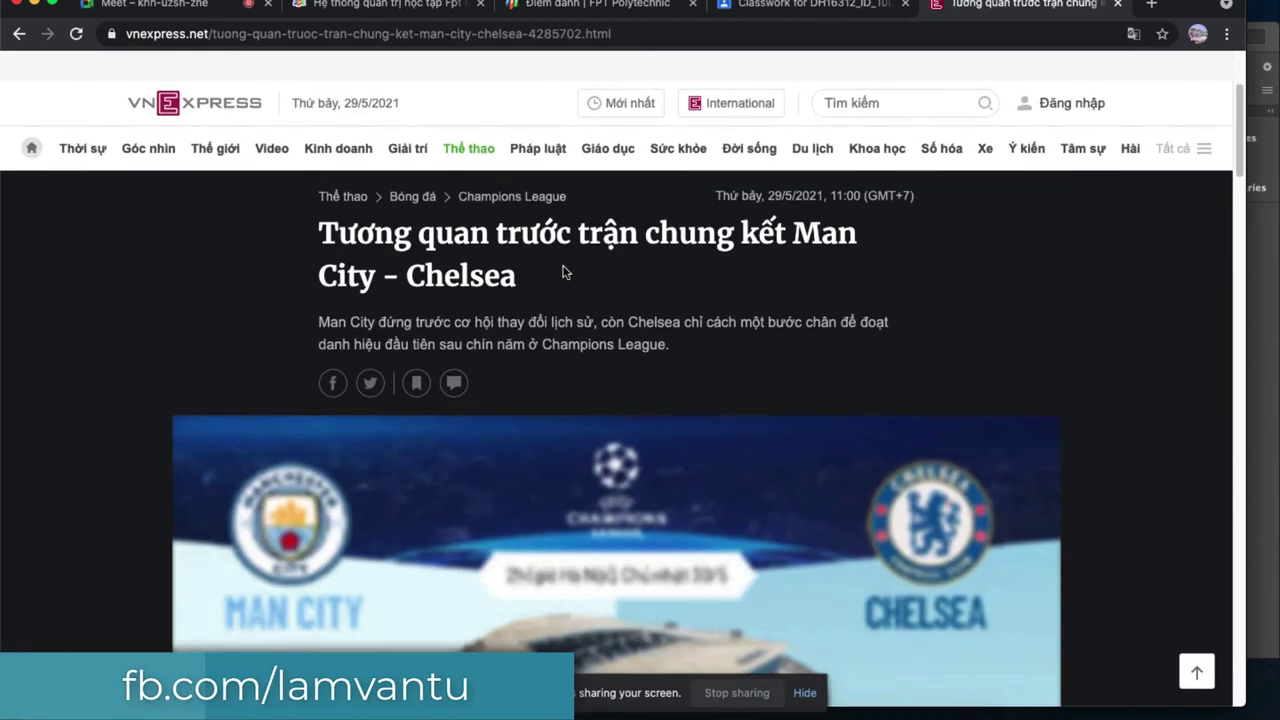
{"action": "scroll", "coordinate": [563, 271], "scroll_direction": "down", "scroll_amount": 15}
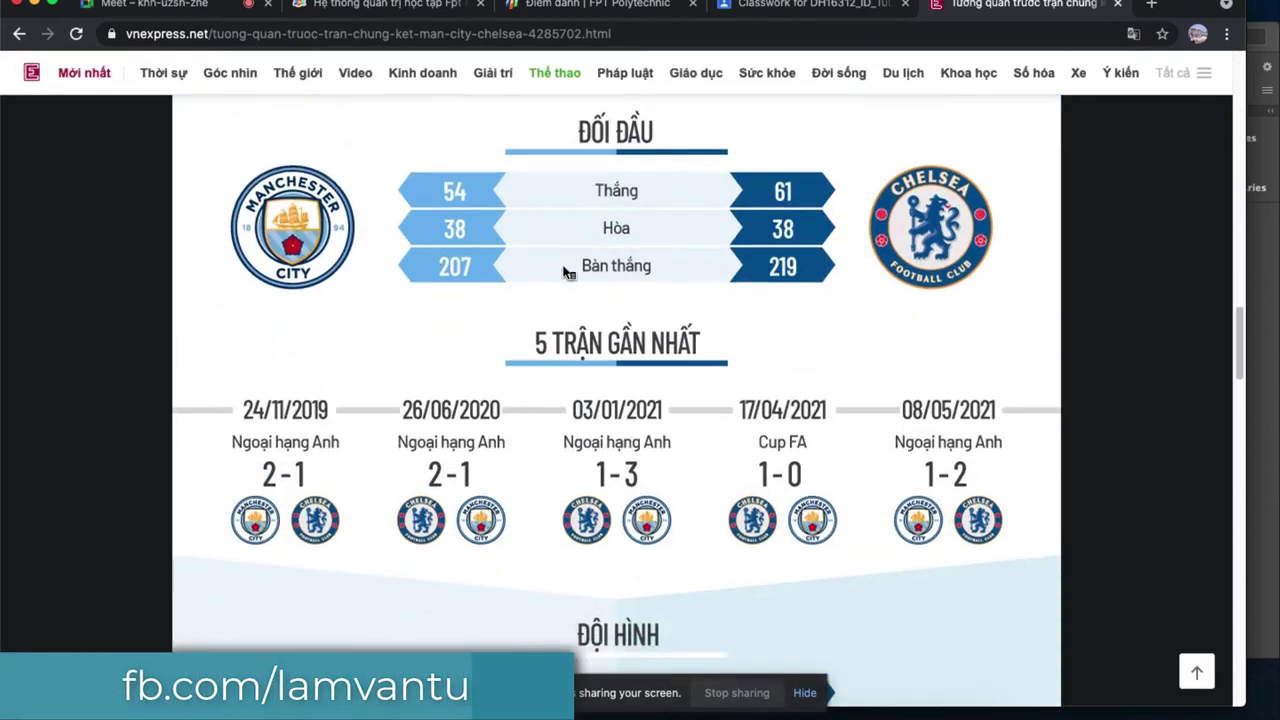
{"action": "scroll", "coordinate": [563, 271], "scroll_direction": "down", "scroll_amount": 20}
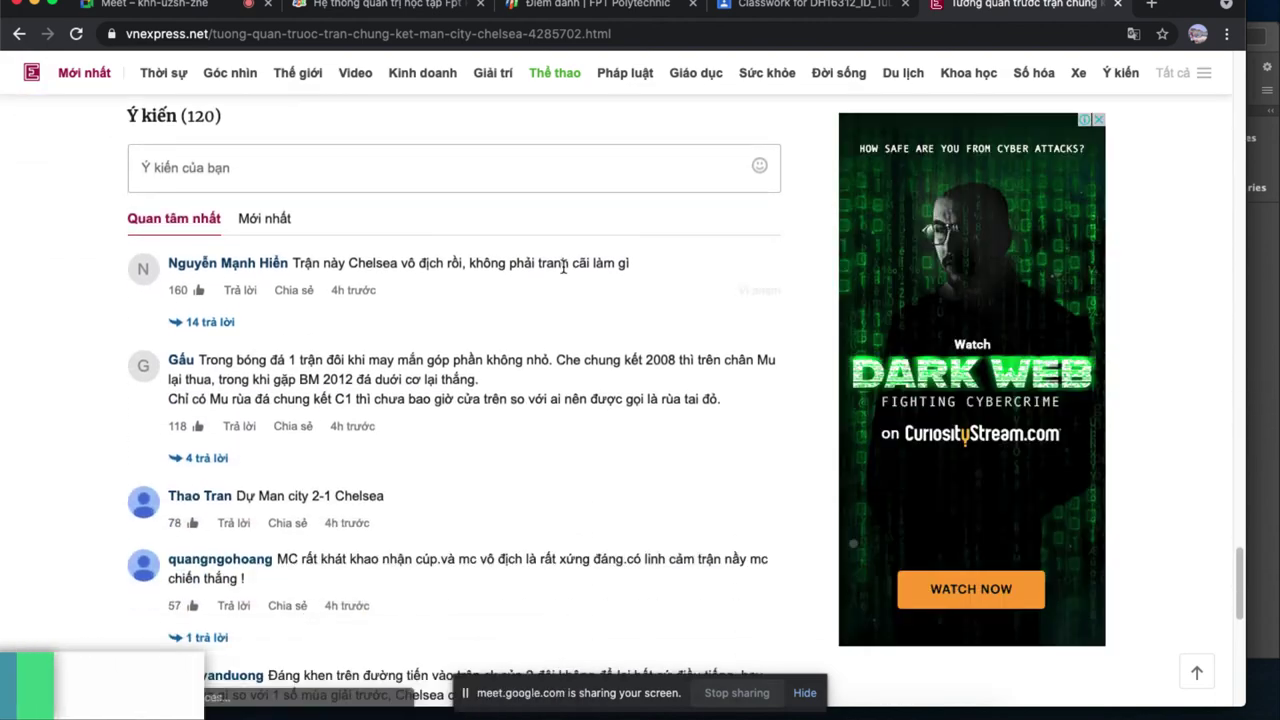
{"action": "scroll", "coordinate": [565, 273], "scroll_direction": "up", "scroll_amount": 4}
{"action": "scroll", "coordinate": [565, 273], "scroll_direction": "up", "scroll_amount": 3}
{"action": "scroll", "coordinate": [565, 273], "scroll_direction": "left", "scroll_amount": 5}
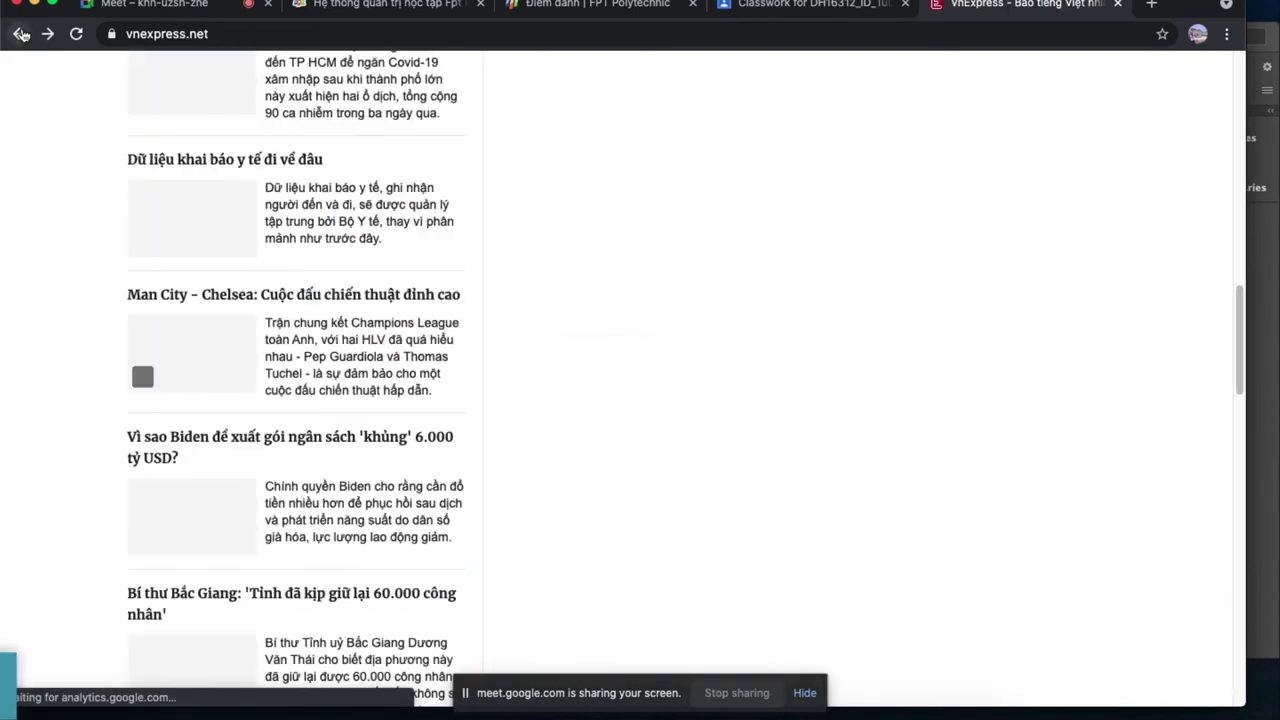
Open the article on money behind the Man City - Chelsea final and copy three paragraphs, from "Pep Guardiola luôn rất bất bình" to "một quốc gia.".
{"action": "scroll", "coordinate": [497, 258], "scroll_direction": "down", "scroll_amount": 1}
{"action": "scroll", "coordinate": [497, 258], "scroll_direction": "up", "scroll_amount": 2}
{"action": "scroll", "coordinate": [676, 302], "scroll_direction": "up", "scroll_amount": 1}
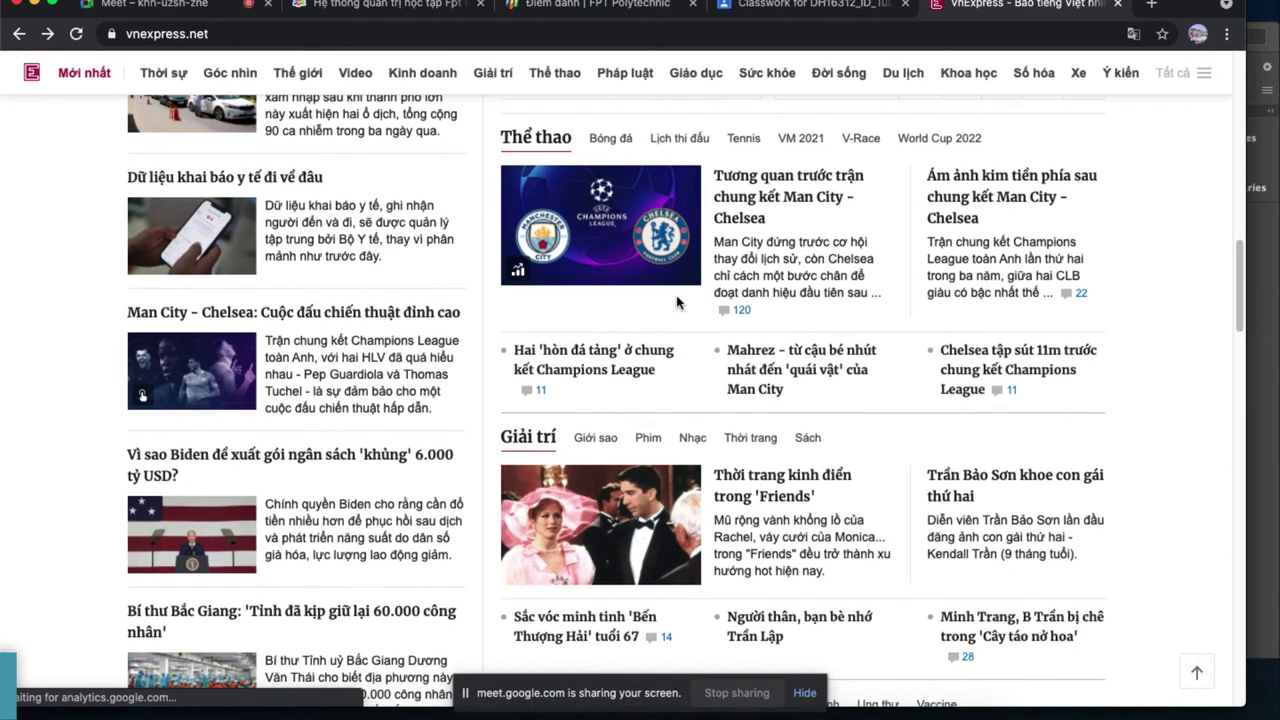
{"action": "left_click", "coordinate": [968, 201]}
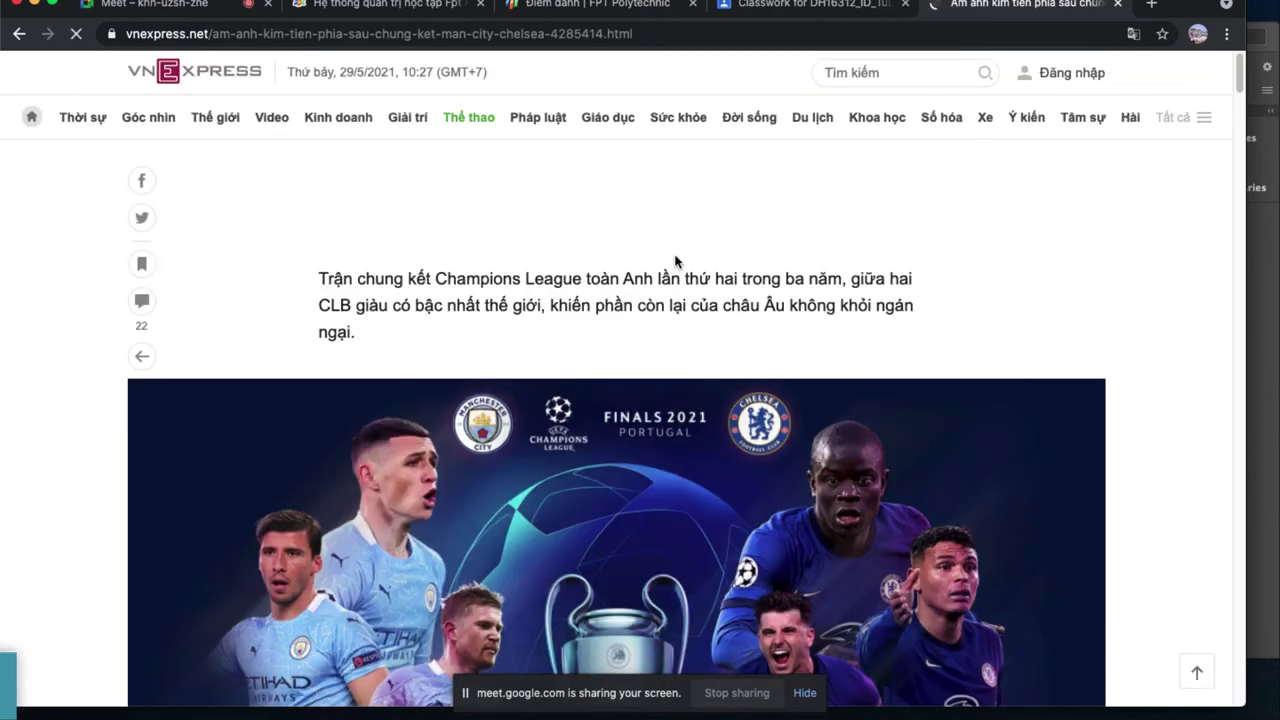
{"action": "scroll", "coordinate": [676, 258], "scroll_direction": "down", "scroll_amount": 8}
{"action": "scroll", "coordinate": [421, 213], "scroll_direction": "up", "scroll_amount": 1}
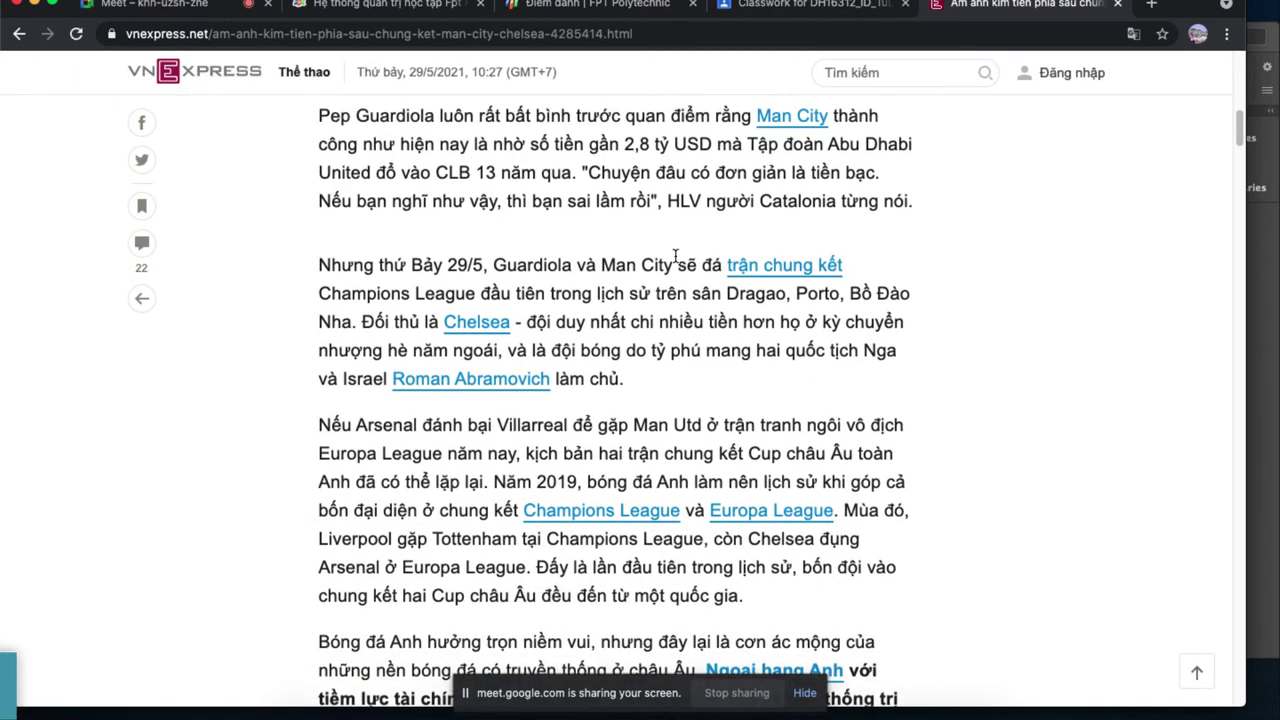
{"action": "left_click_drag", "start_coordinate": [318, 135], "coordinate": [864, 620]}
{"action": "key", "text": "ctrl+c"}
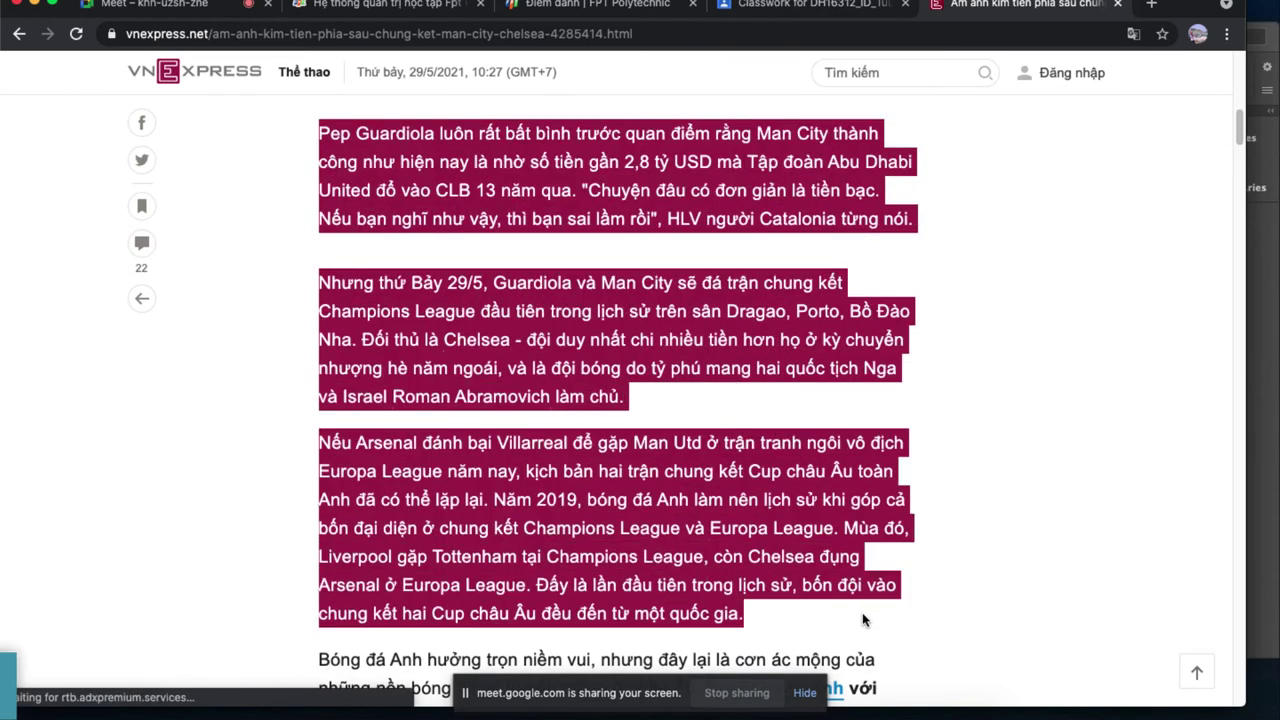
Return to InDesign and paste the copied article text into the first threaded frame, in column three.
{"action": "left_click", "coordinate": [33, 5]}
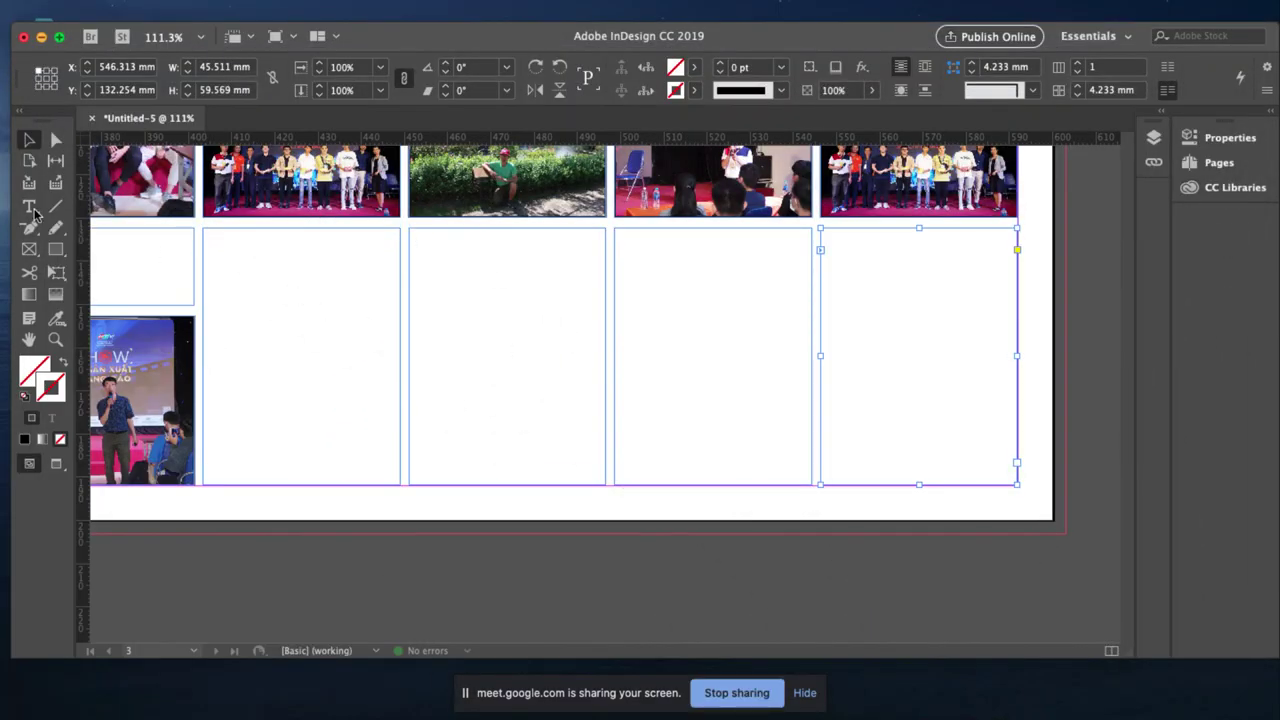
{"action": "left_click", "coordinate": [248, 263]}
{"action": "key", "text": "t"}
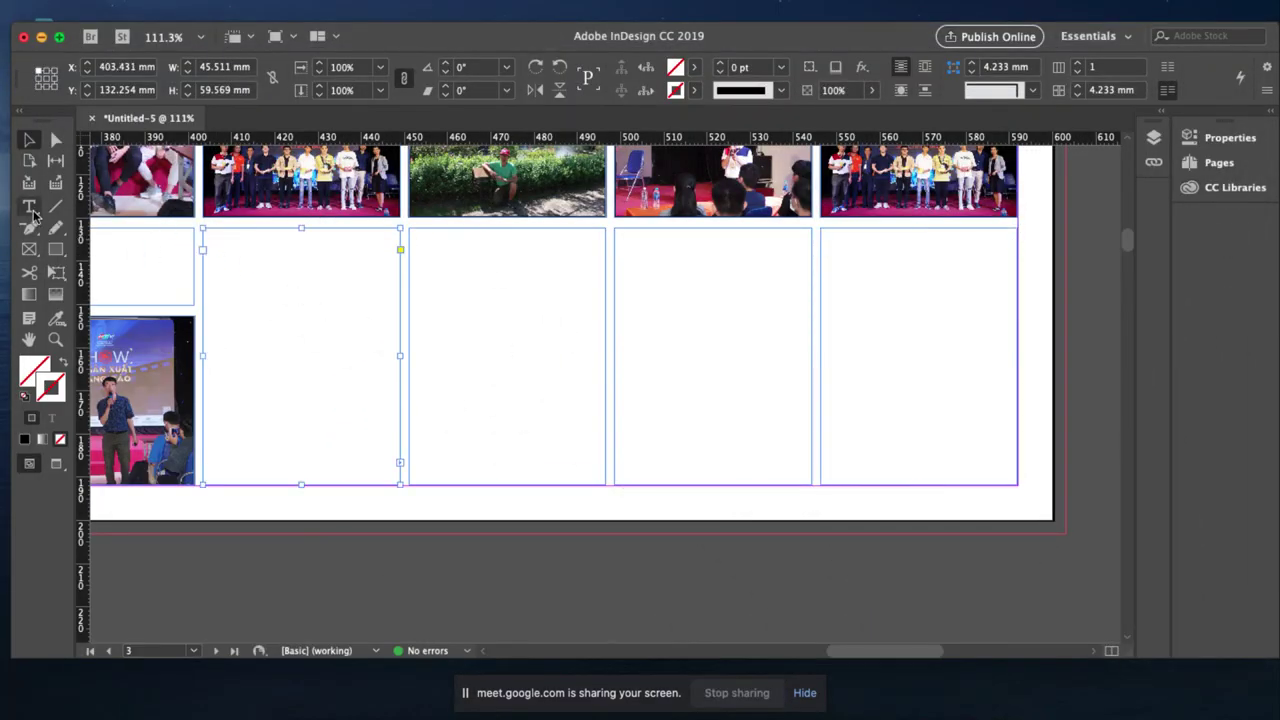
{"action": "left_click", "coordinate": [216, 245]}
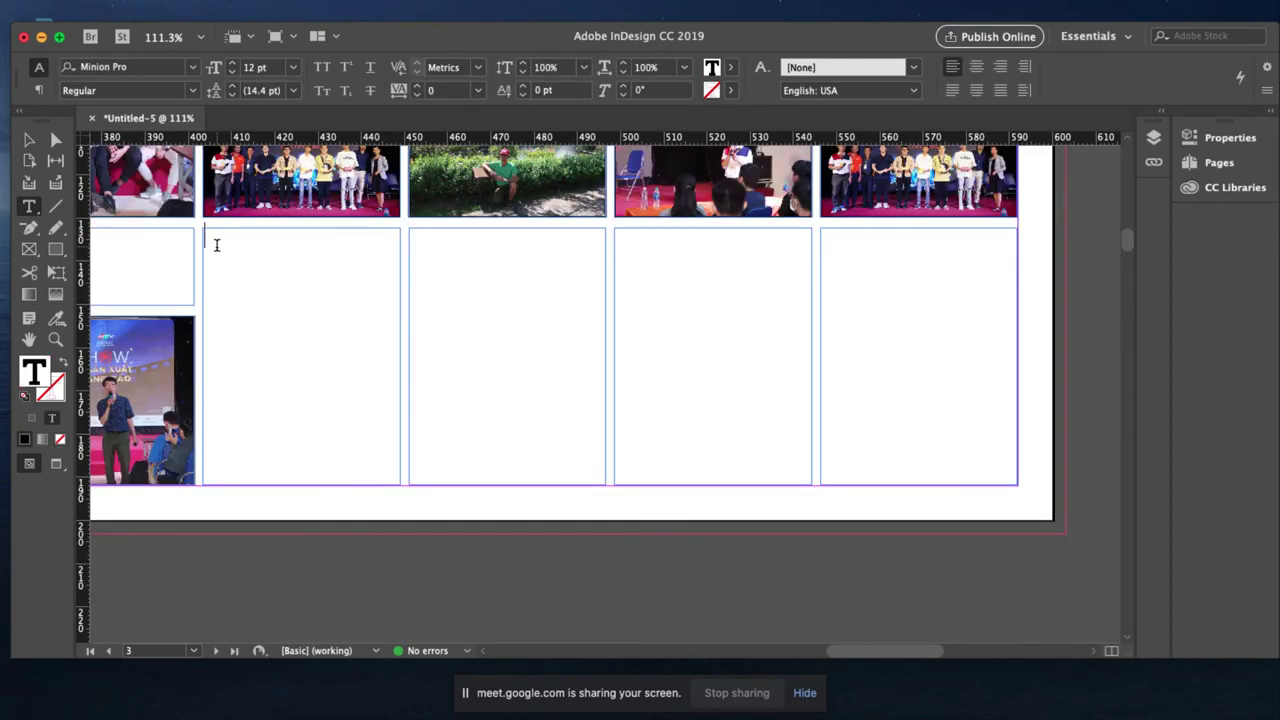
{"action": "key", "text": "ctrl+v"}
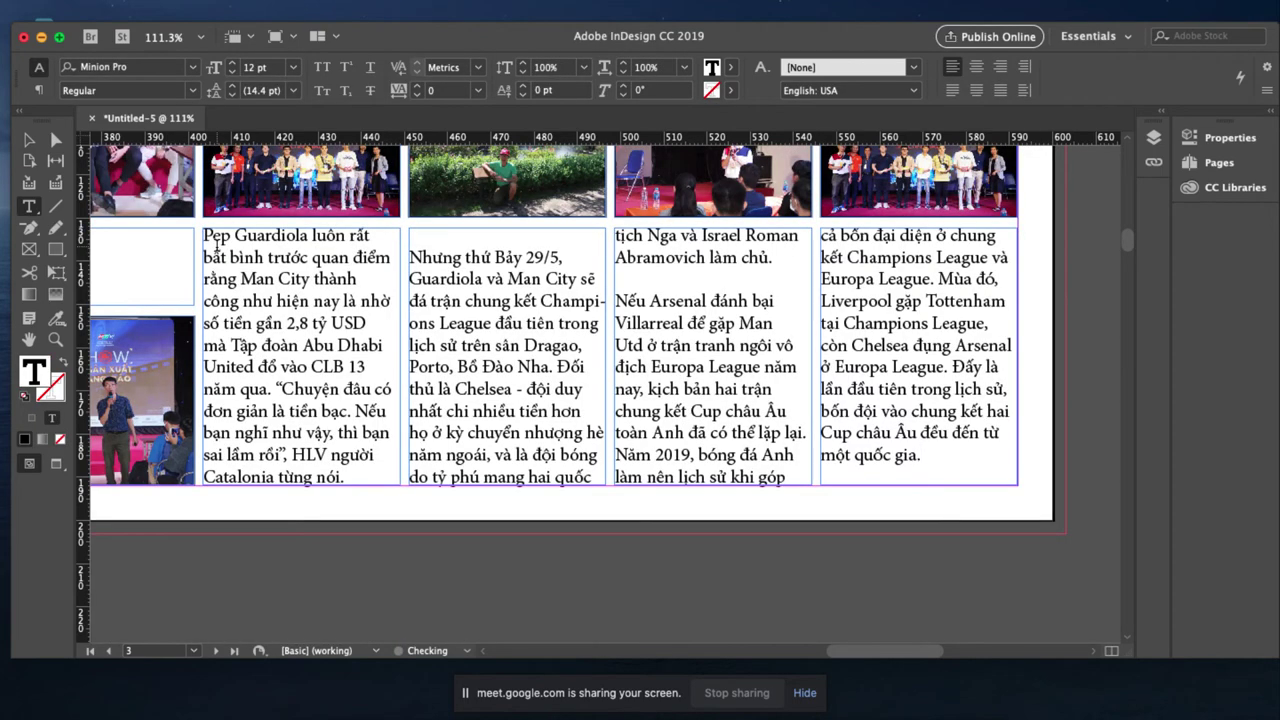
Leave text editing, deselect the text frame, and review the whole page 3 layout.
{"action": "key", "text": "Escape"}
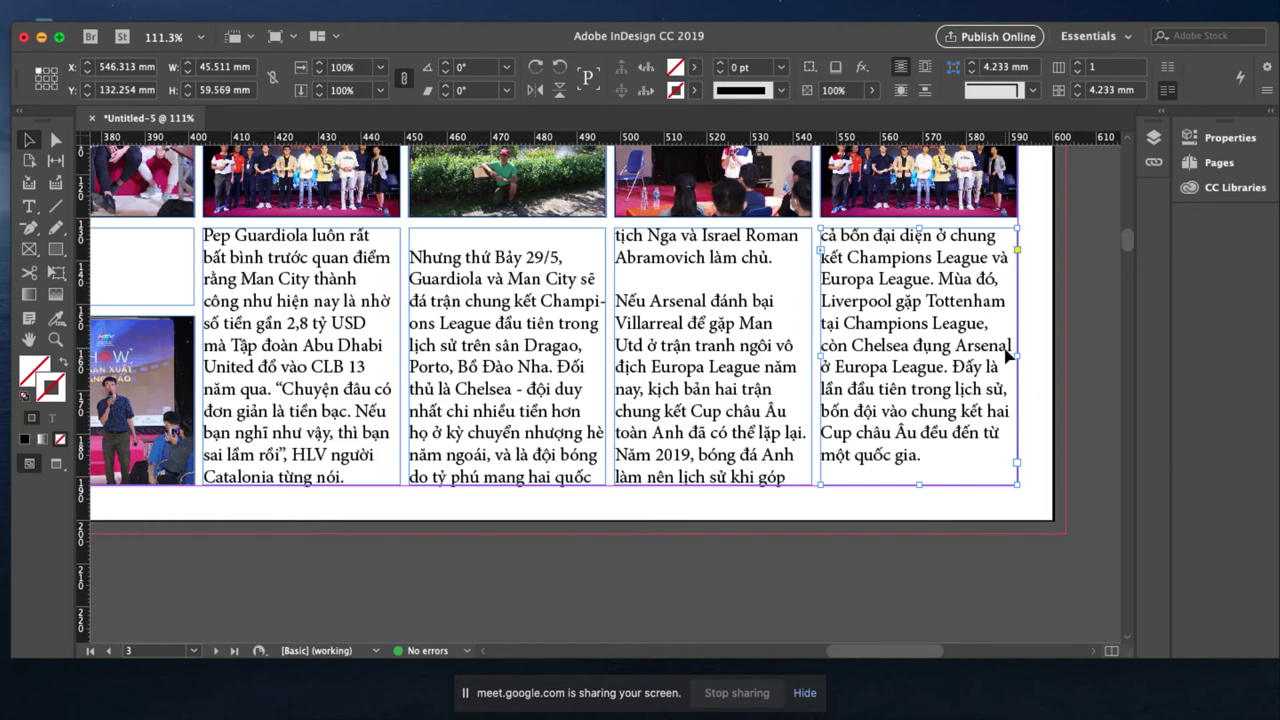
{"action": "left_click", "coordinate": [681, 608]}
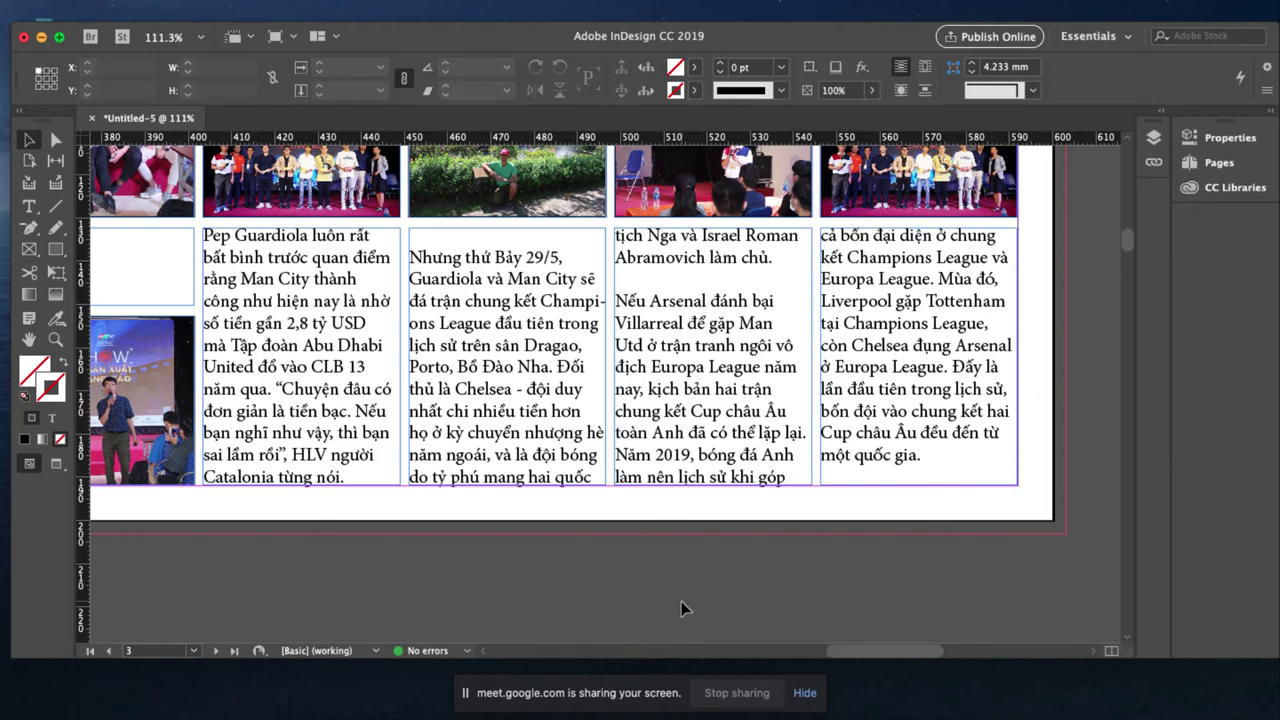
{"action": "key", "text": "super+minus"}
{"action": "key", "text": "super+minus"}
{"action": "key", "text": "super+minus"}
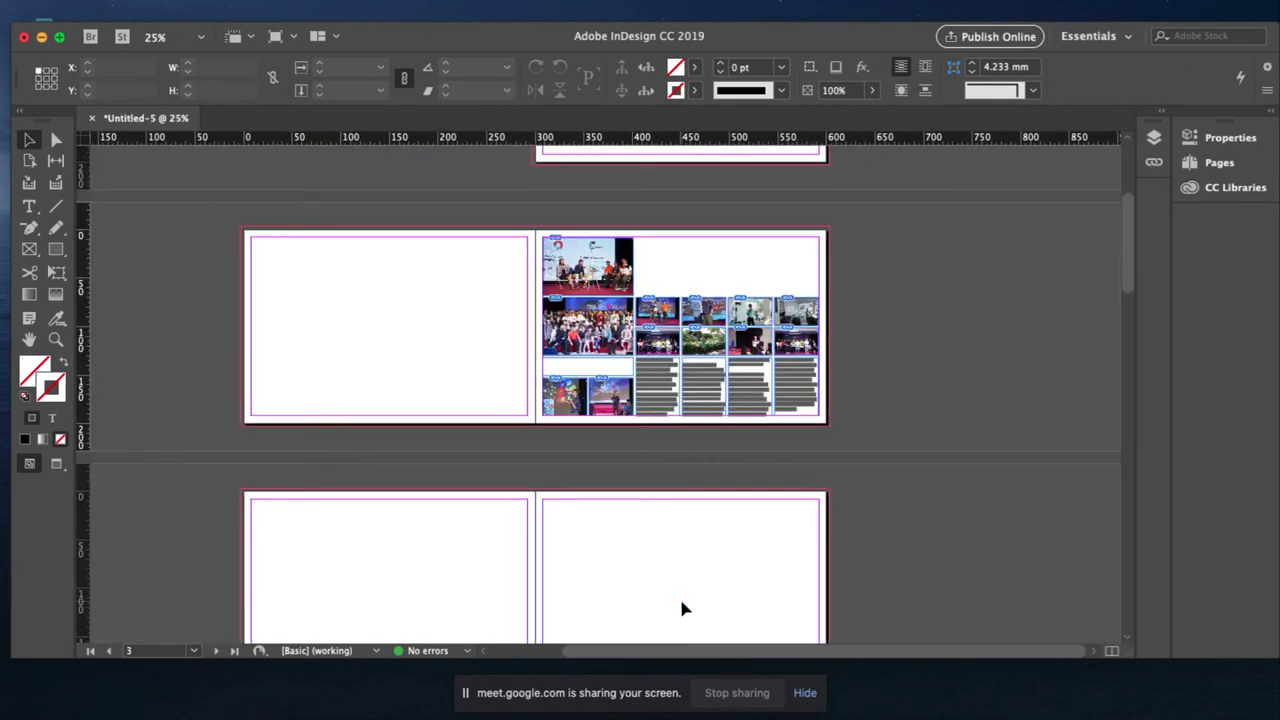
{"action": "key", "text": "z"}
{"action": "left_click_drag", "start_coordinate": [534, 236], "coordinate": [858, 484]}
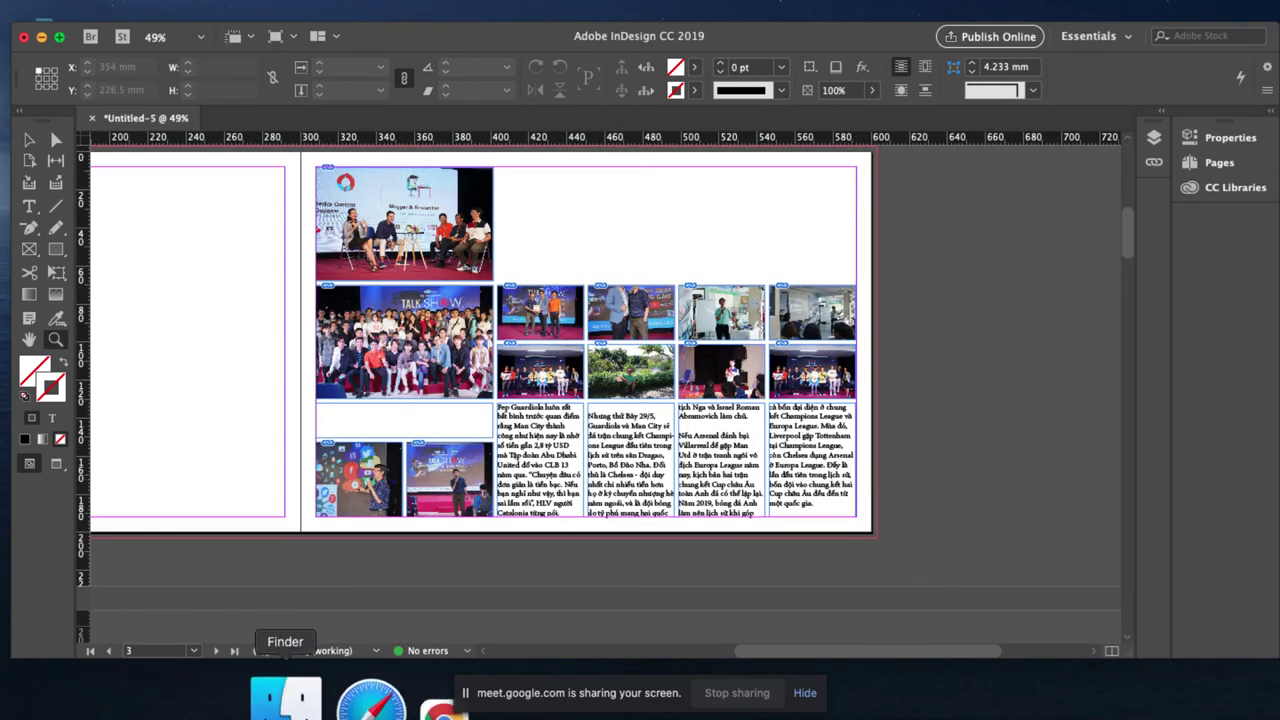
Switch to Finder to examine the LAB4 sample spreads h1 and h2, and return to InDesign.
{"action": "left_click", "coordinate": [286, 700]}
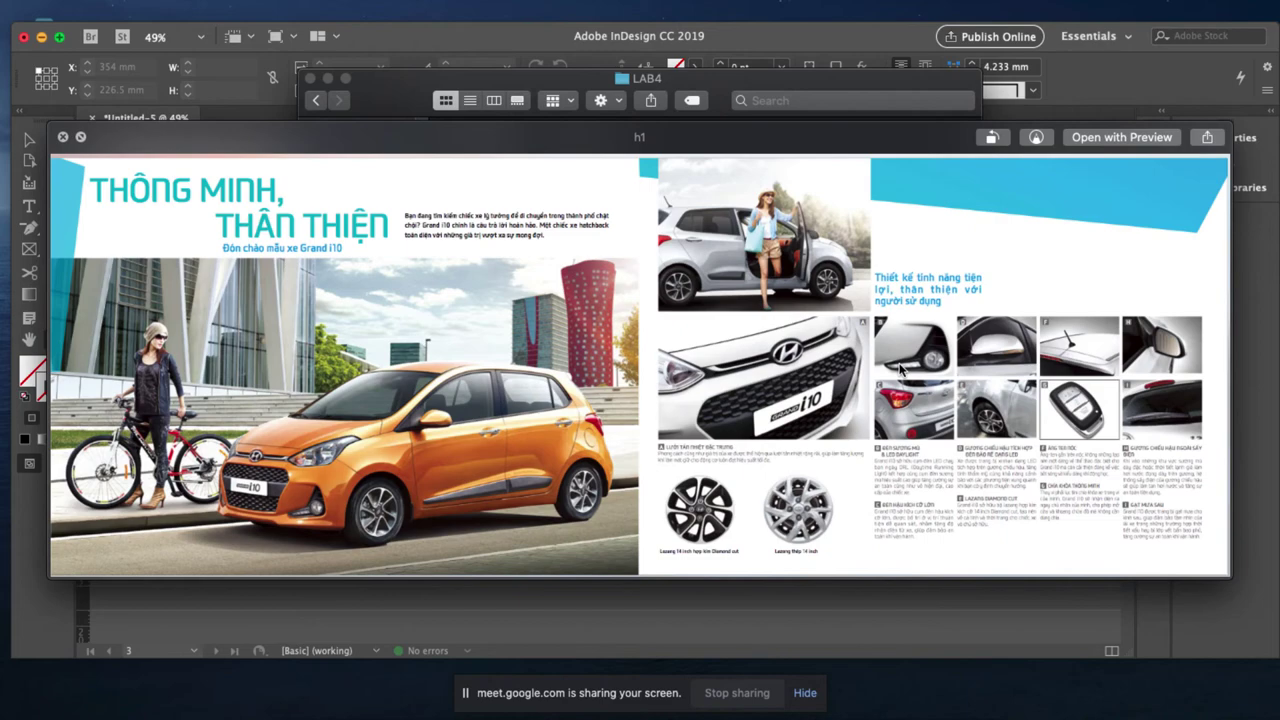
{"action": "key", "text": "Right"}
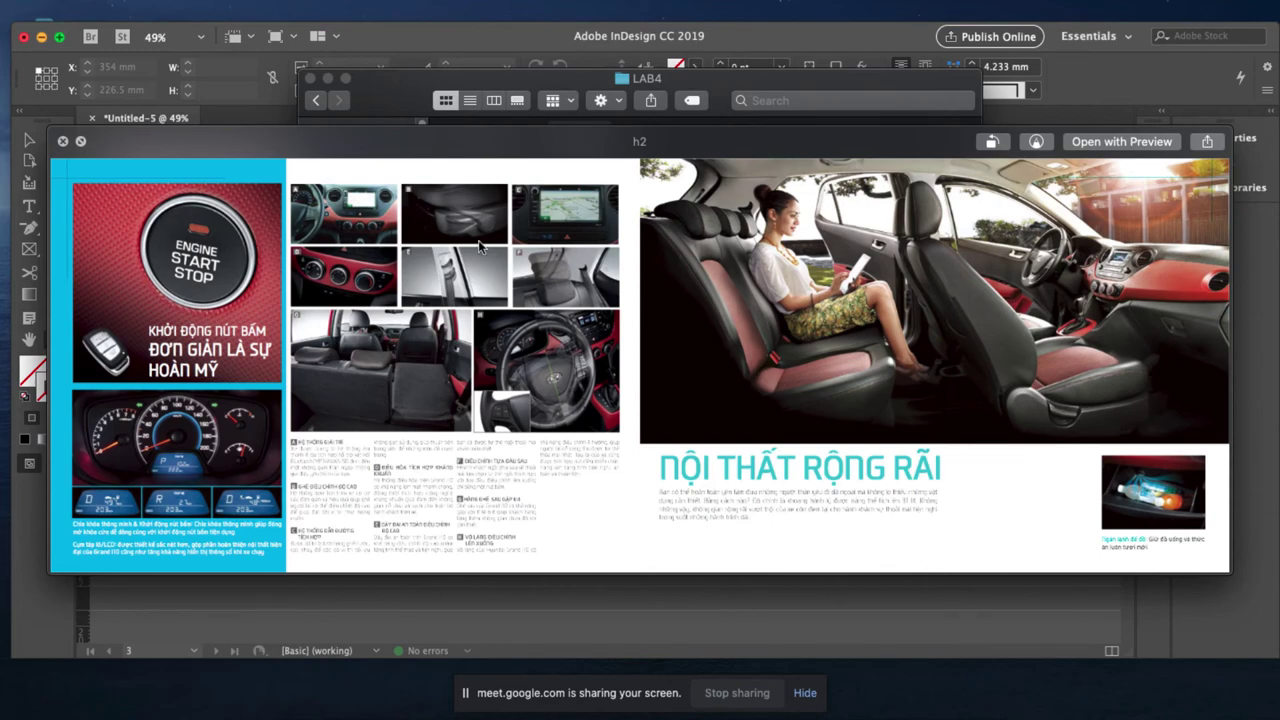
{"action": "left_click", "coordinate": [474, 614]}
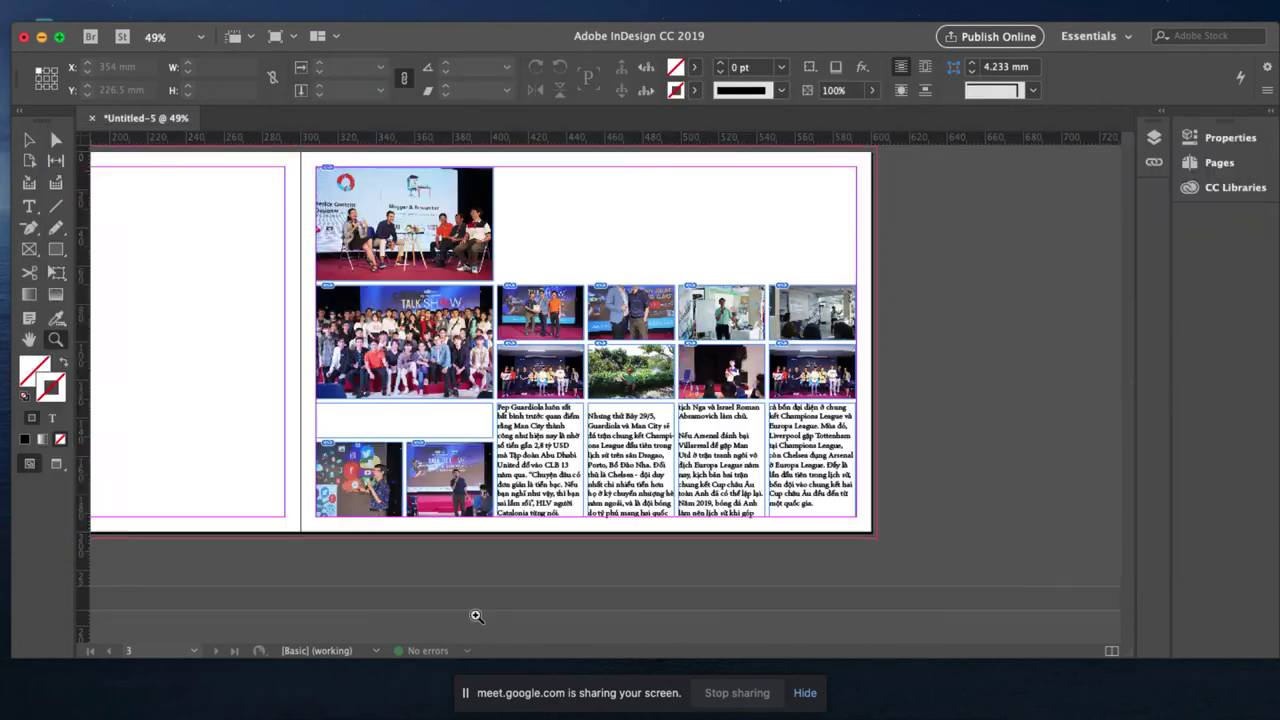
Draw a 166.5 × 114.5 mm rectangle grid of three columns and four rows on page 4, against the top and inner margins.
{"action": "scroll", "coordinate": [471, 612], "scroll_direction": "down", "scroll_amount": 5}
{"action": "scroll", "coordinate": [476, 616], "scroll_direction": "down", "scroll_amount": 3}
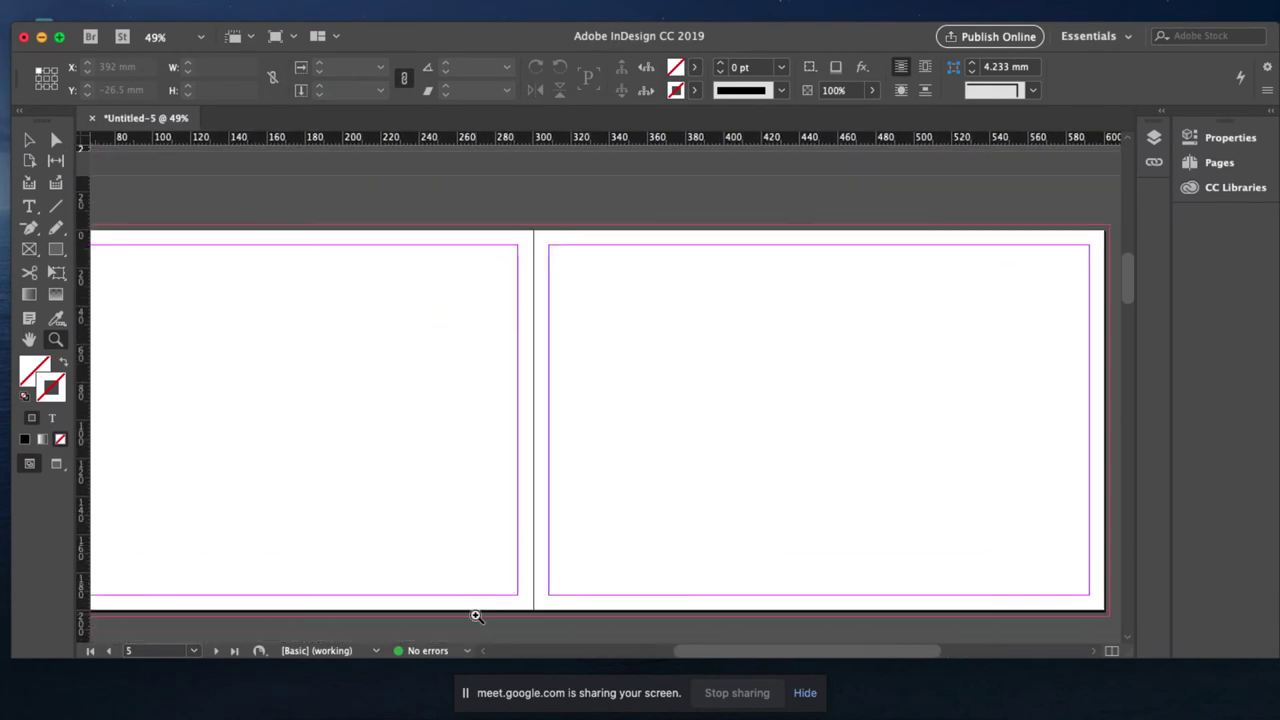
{"action": "scroll", "coordinate": [476, 616], "scroll_direction": "left", "scroll_amount": 2}
{"action": "scroll", "coordinate": [474, 614], "scroll_direction": "left", "scroll_amount": 3}
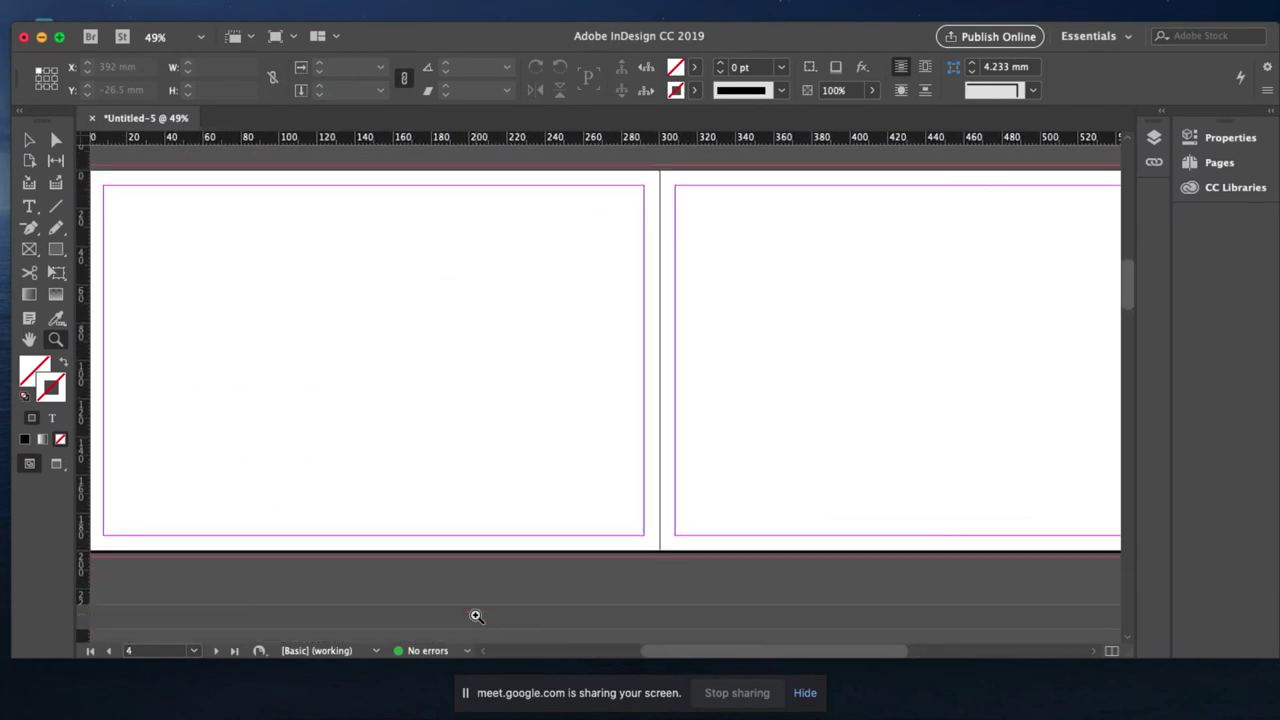
{"action": "left_click", "coordinate": [57, 250]}
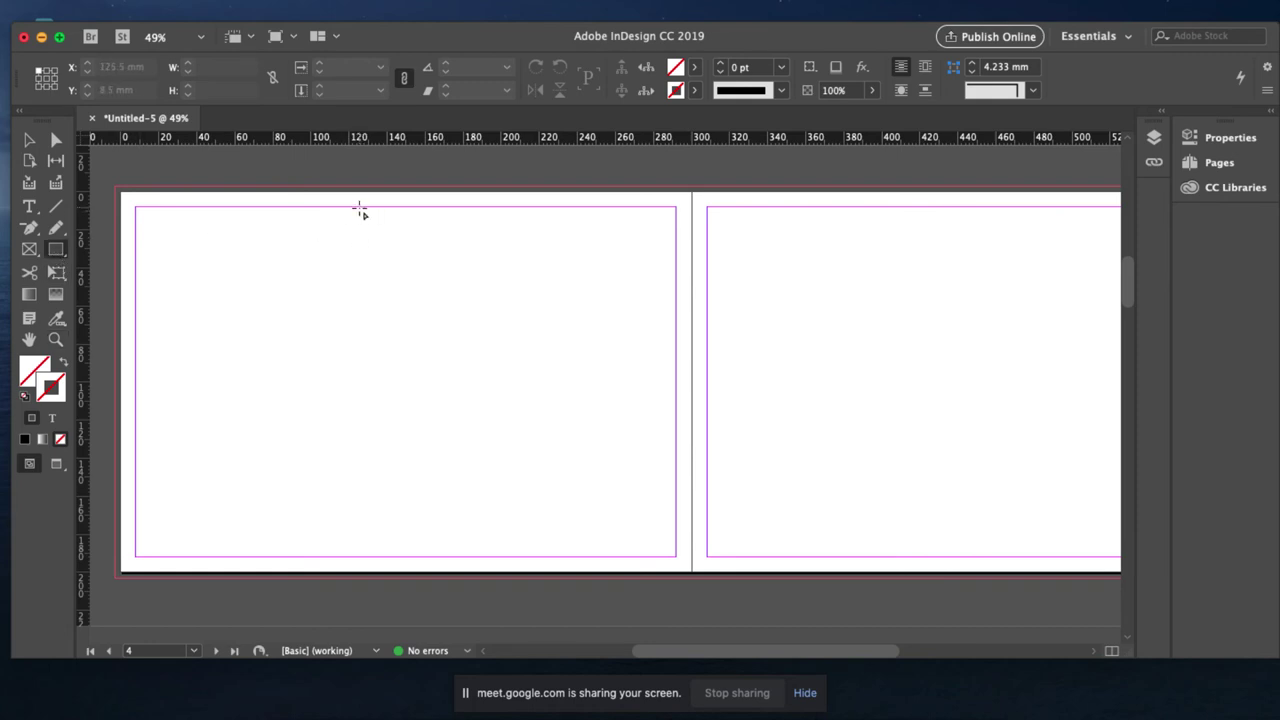
{"action": "left_click_drag", "start_coordinate": [360, 208], "coordinate": [675, 425]}
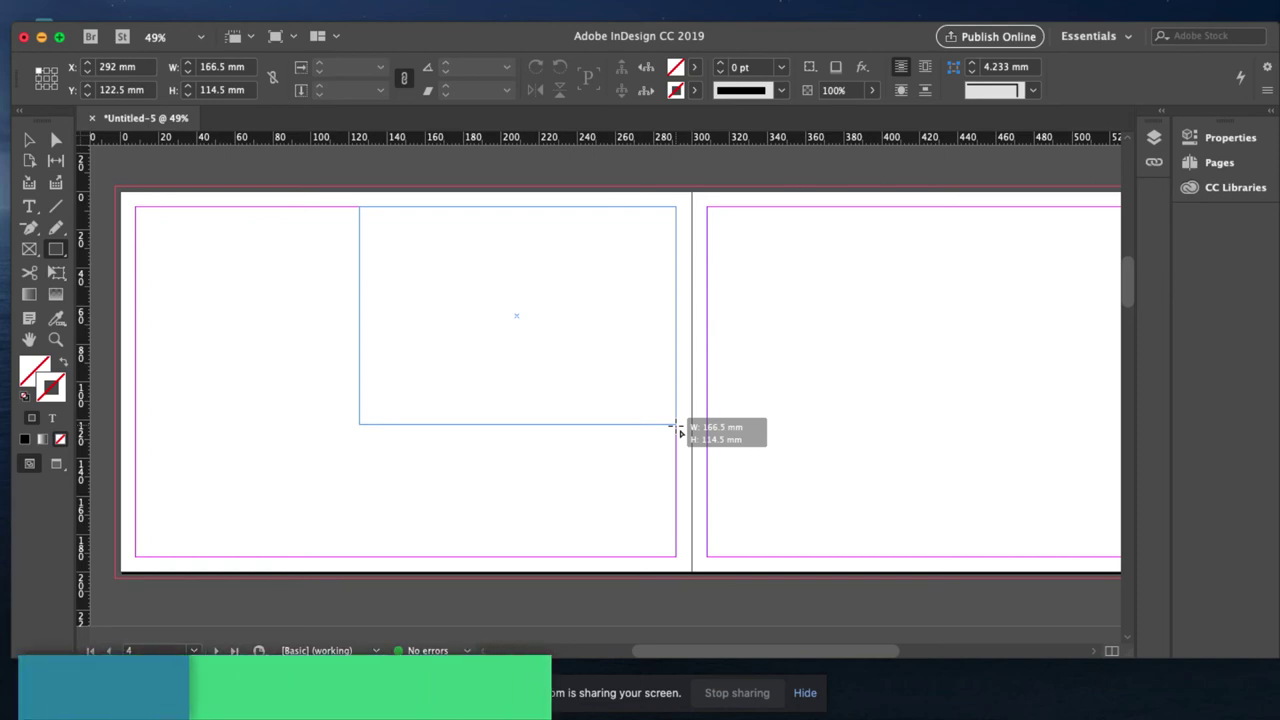
{"action": "key", "text": "Right"}
{"action": "key", "text": "Right"}
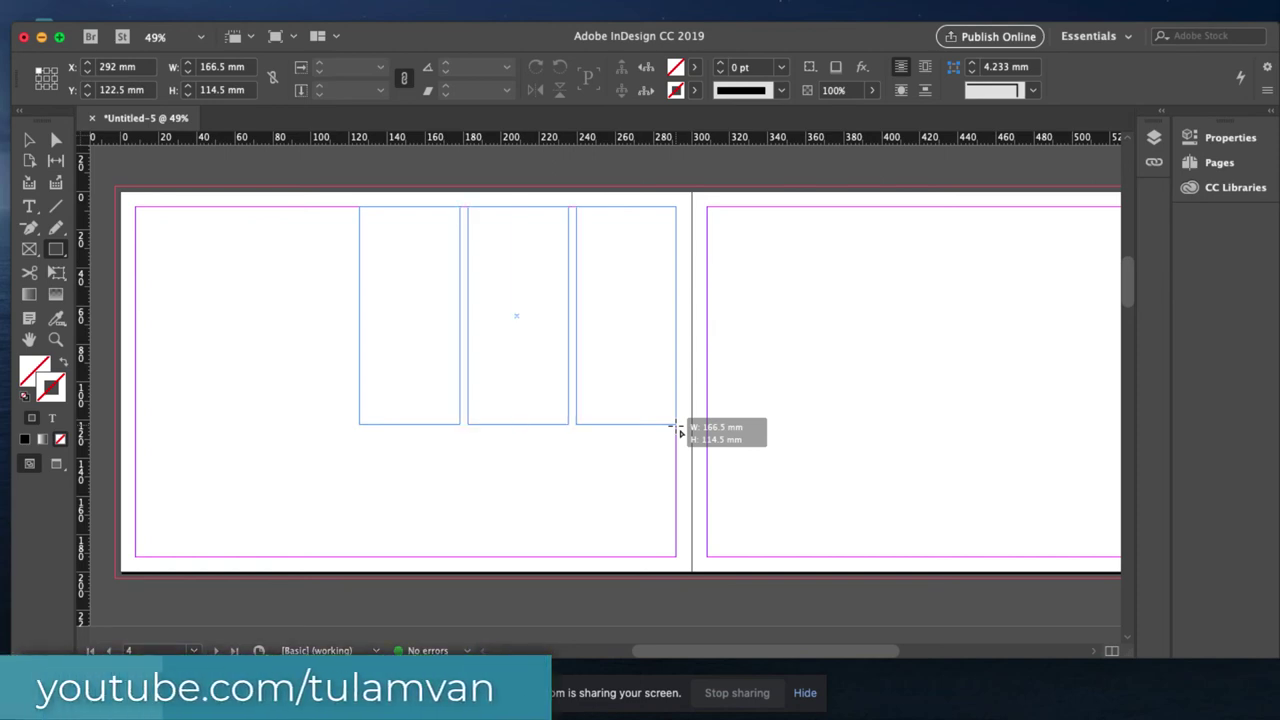
{"action": "key", "text": "Up"}
{"action": "key", "text": "Up"}
{"action": "key", "text": "Up"}
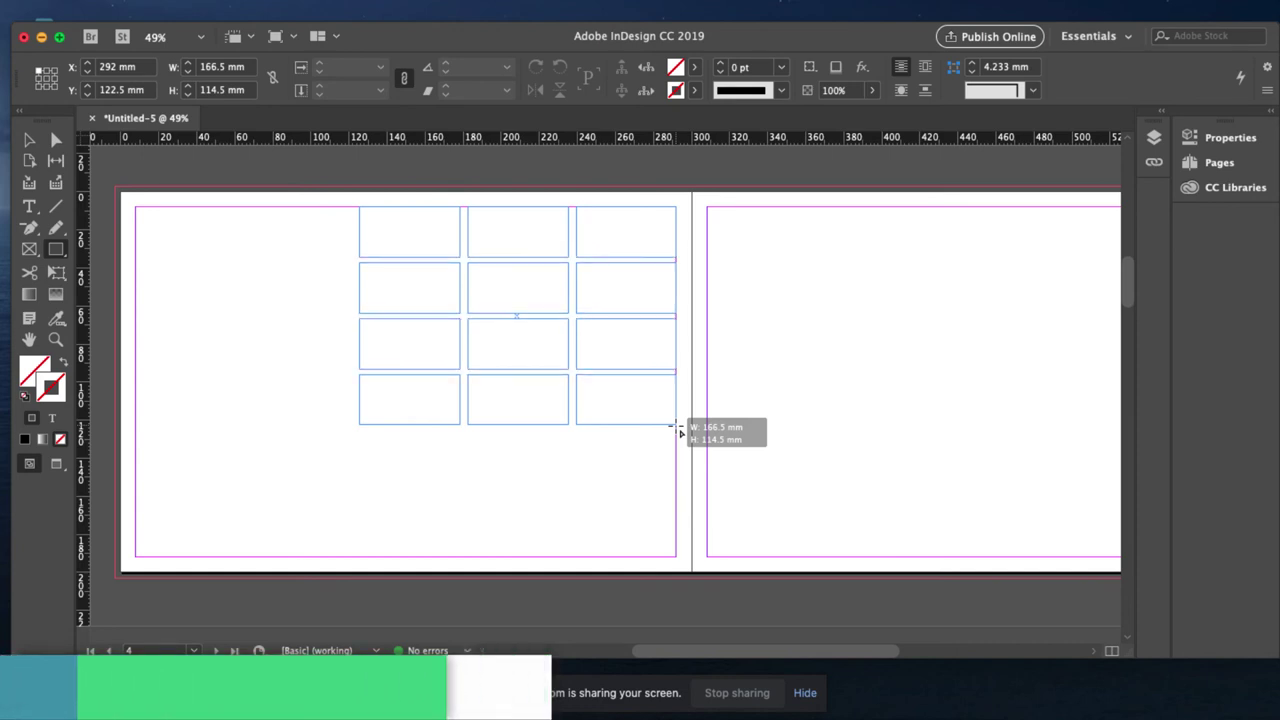
Narrow the gutters between the grid's columns to about match the row gutters, and place the grid.
{"action": "key", "text": "super+Left"}
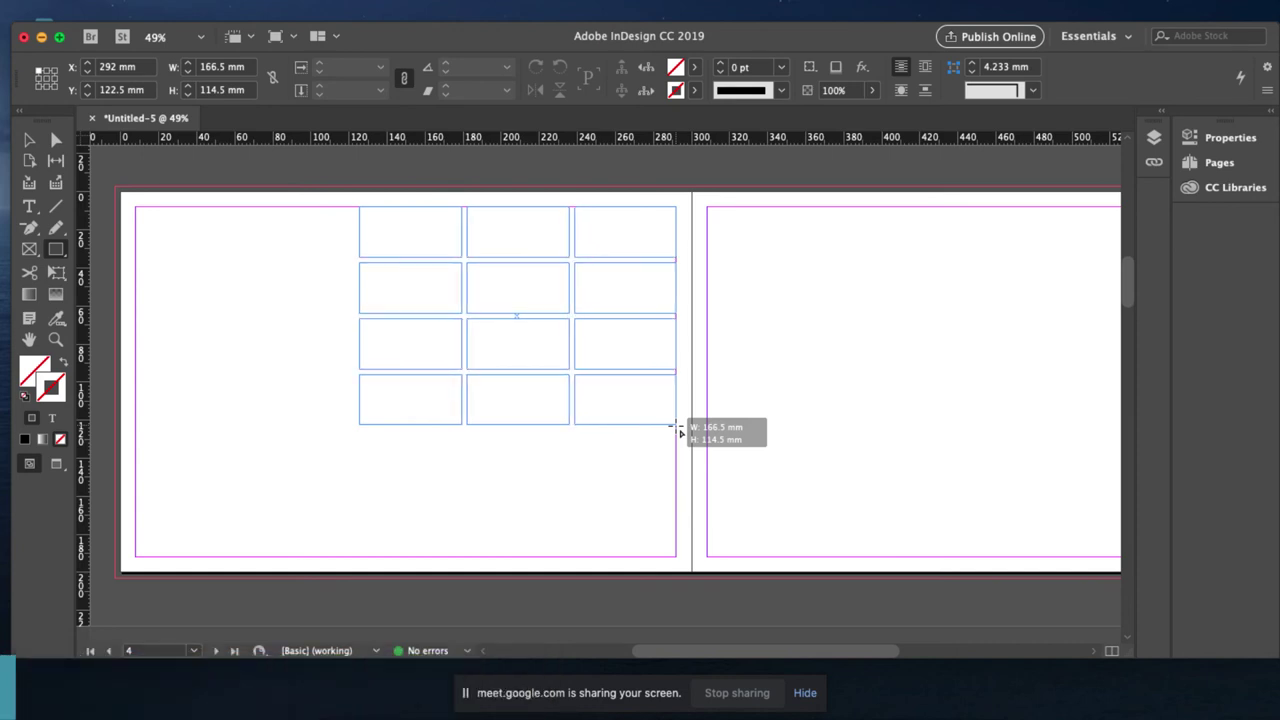
{"action": "key", "text": "super+Left"}
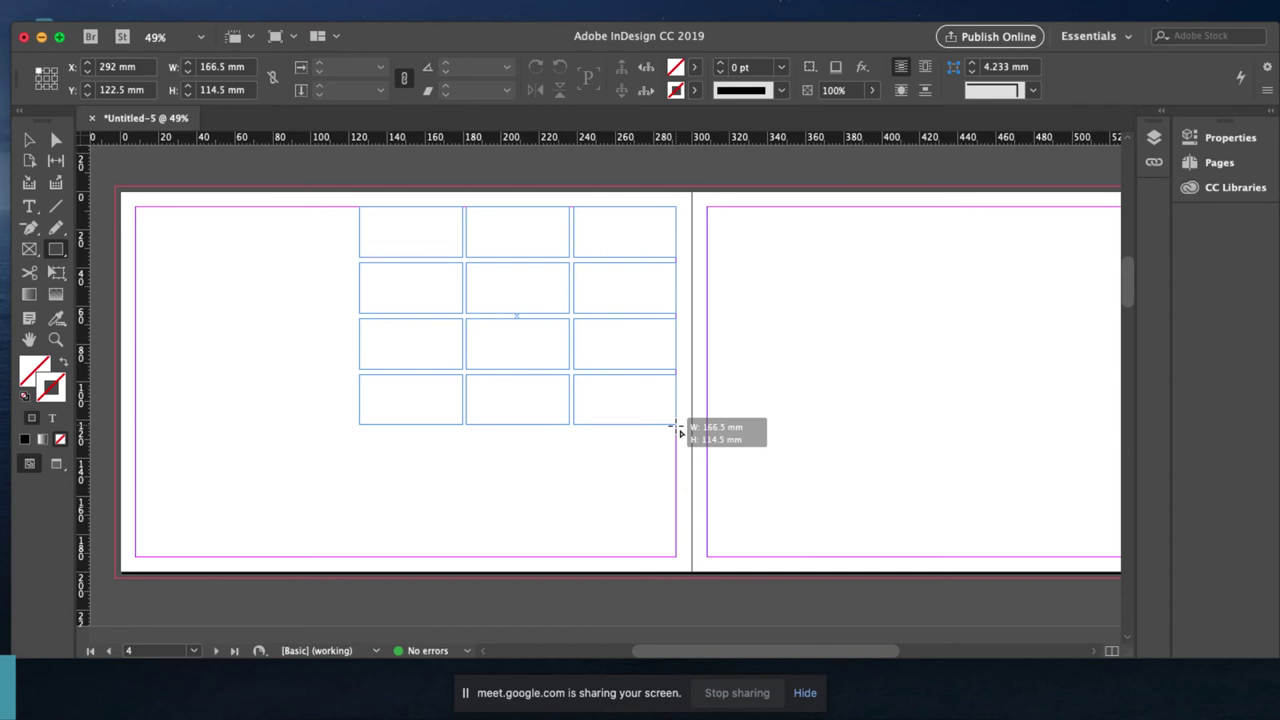
{"action": "key", "text": "super+Right"}
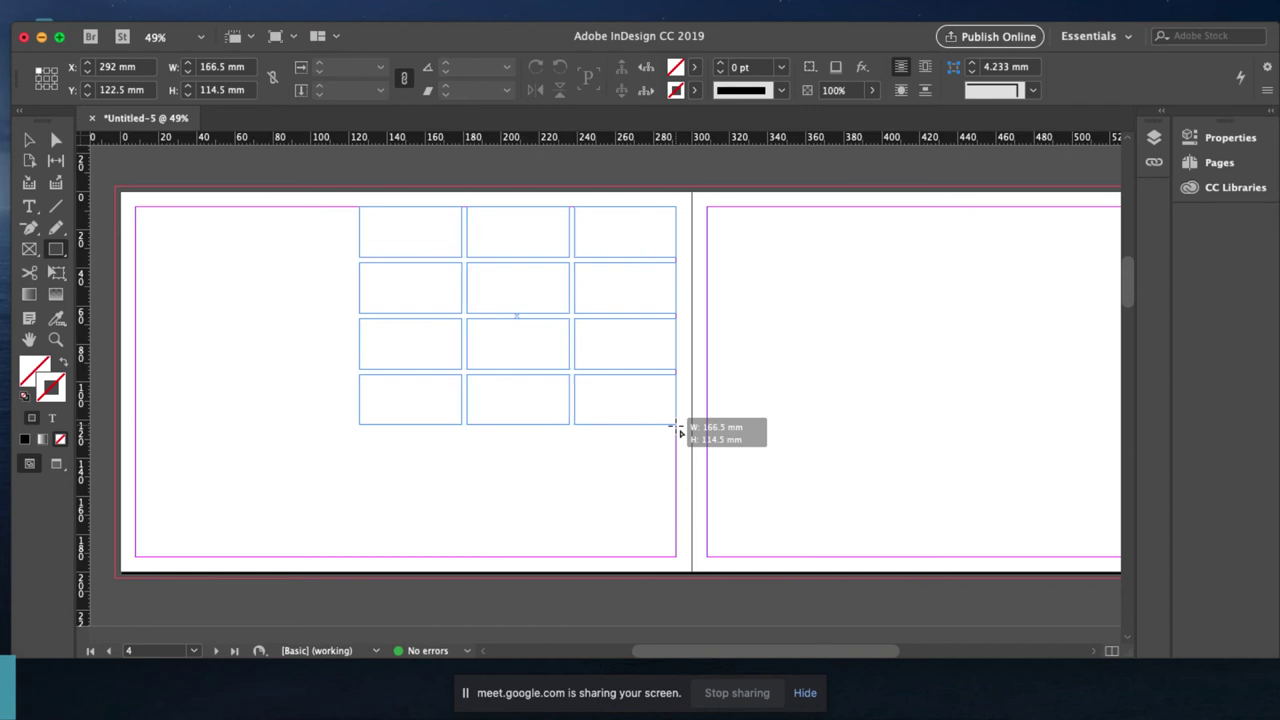
{"action": "left_click_drag", "start_coordinate": [675, 426], "coordinate": [675, 426]}
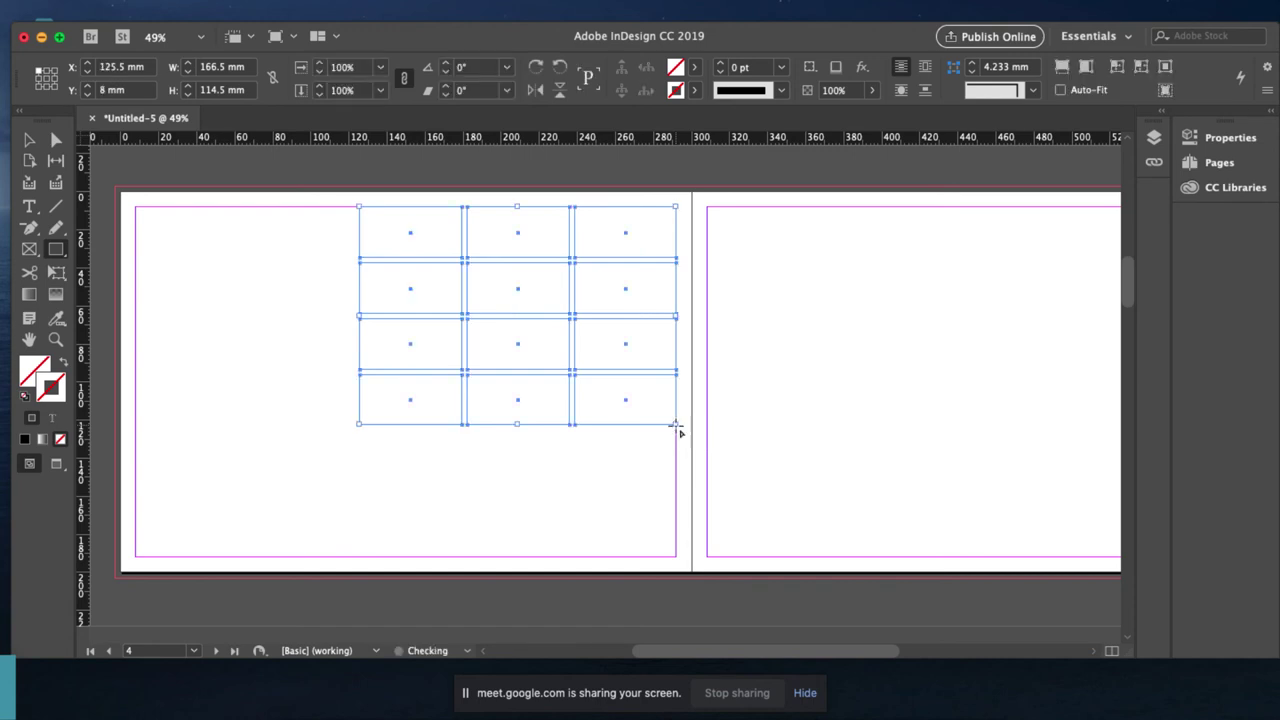
Apply the default no fill and 1 pt black stroke to the grid frames, and deselect them.
{"action": "key", "text": "d"}
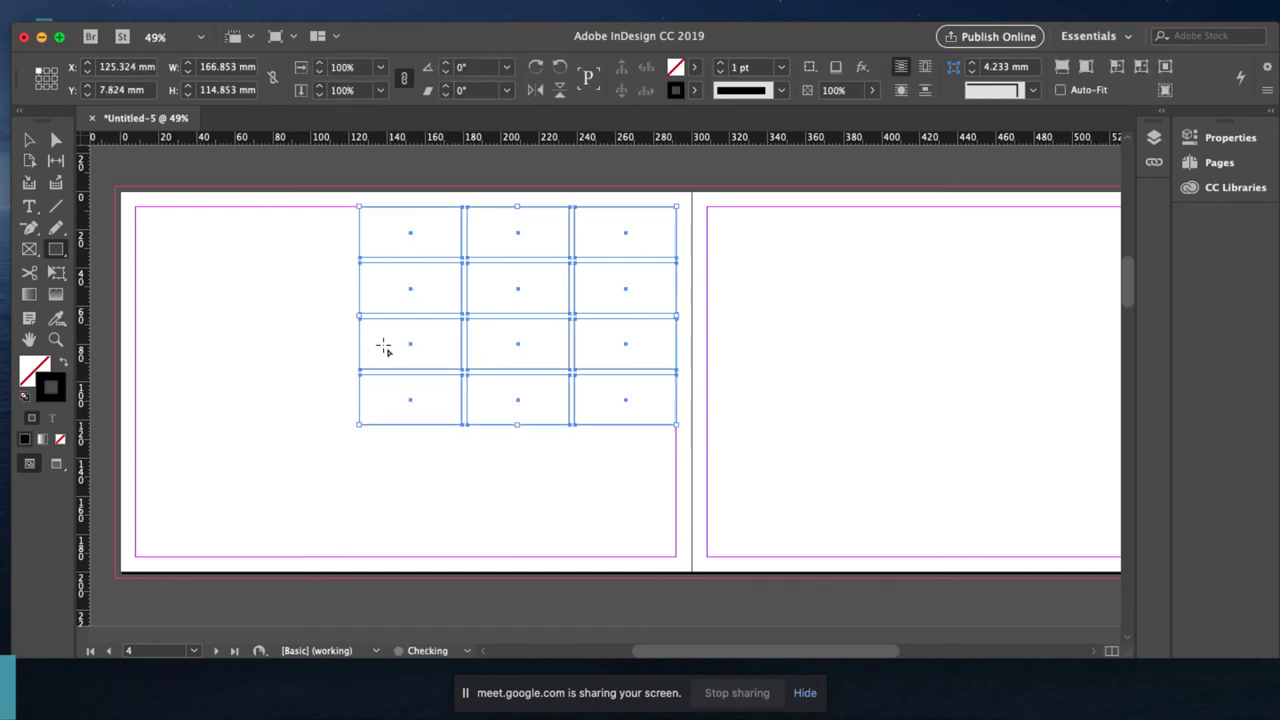
{"action": "left_click", "coordinate": [32, 141]}
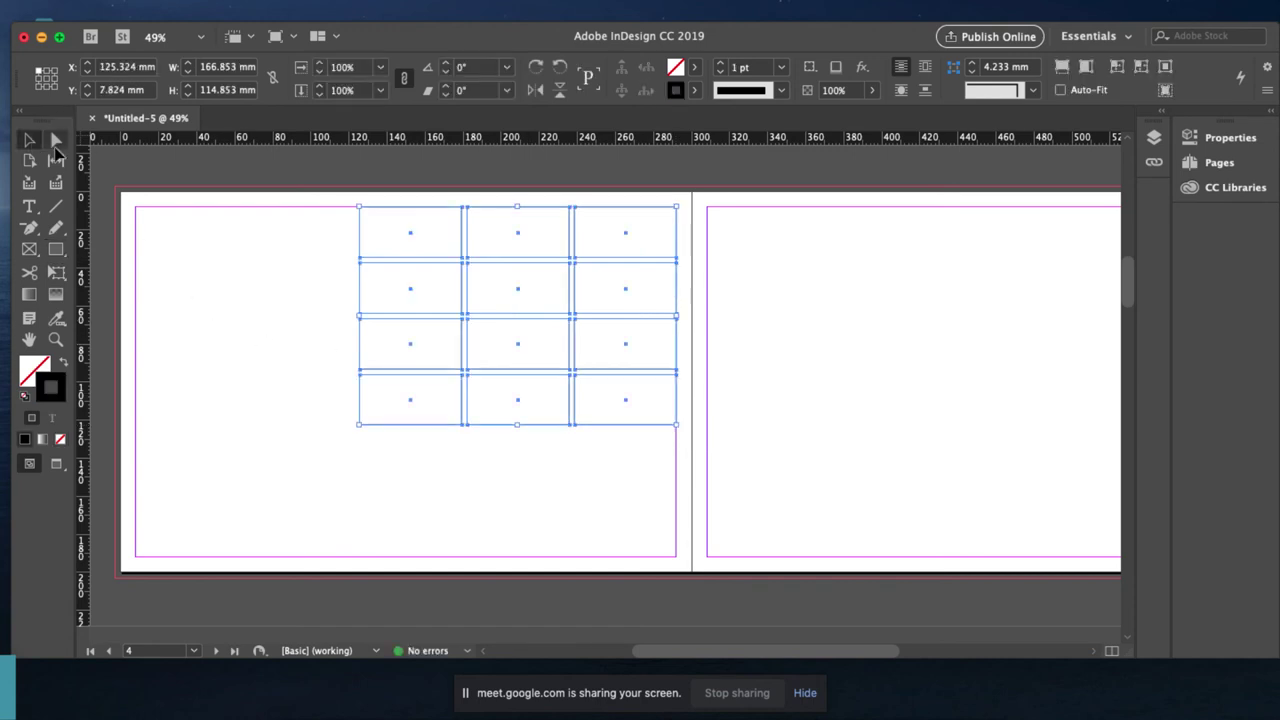
{"action": "left_click", "coordinate": [237, 270]}
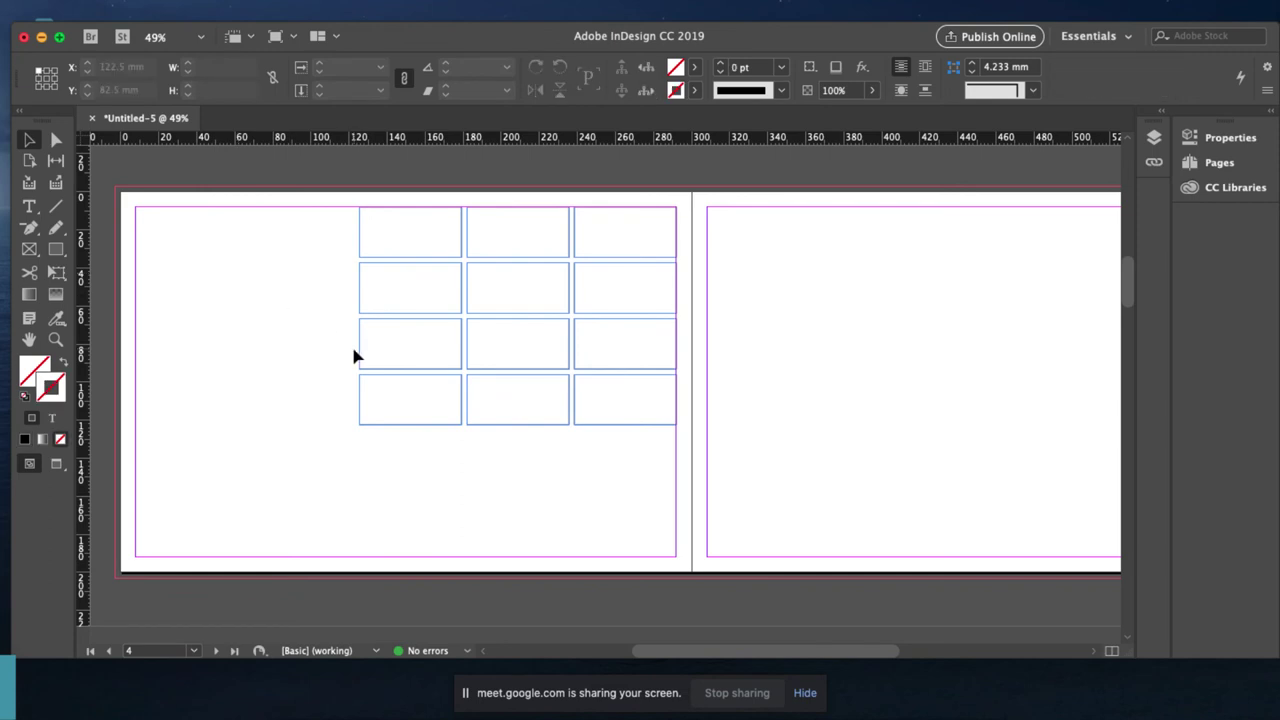
Enlarge the first frame in row three to span two columns and two rows, and delete the three small frames it covers.
{"action": "left_click", "coordinate": [455, 369]}
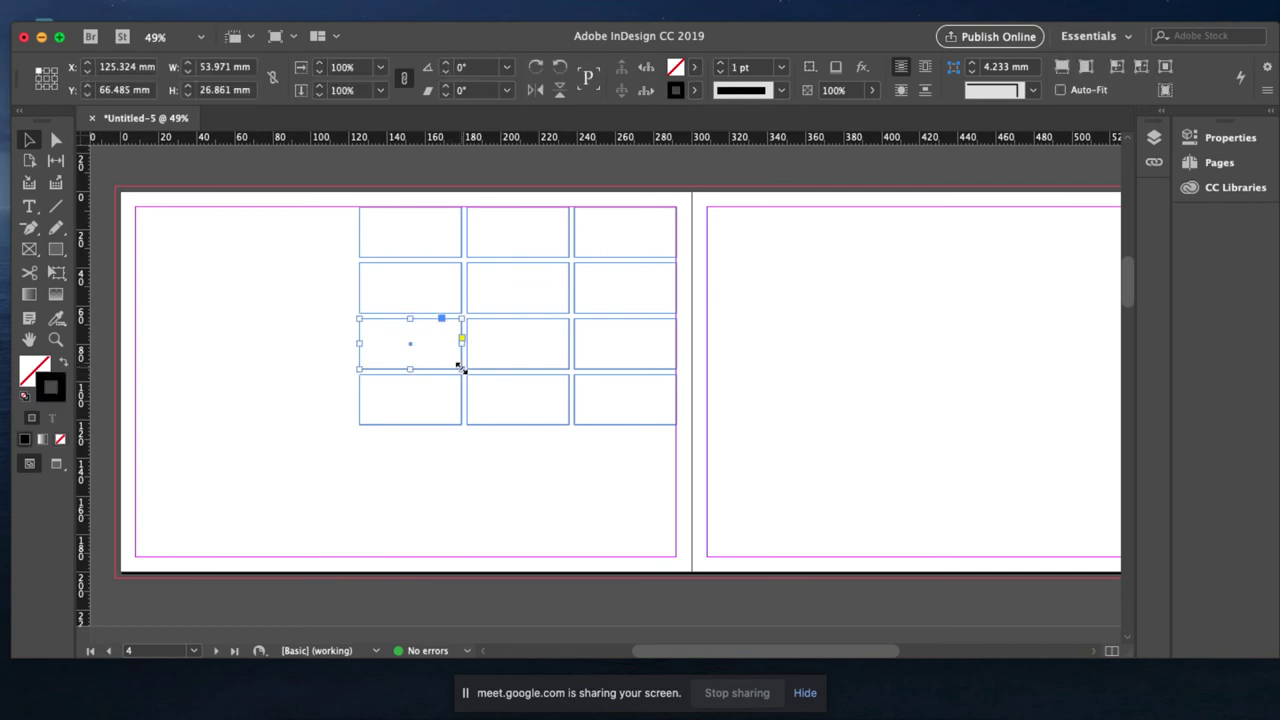
{"action": "left_click_drag", "start_coordinate": [460, 367], "coordinate": [565, 422]}
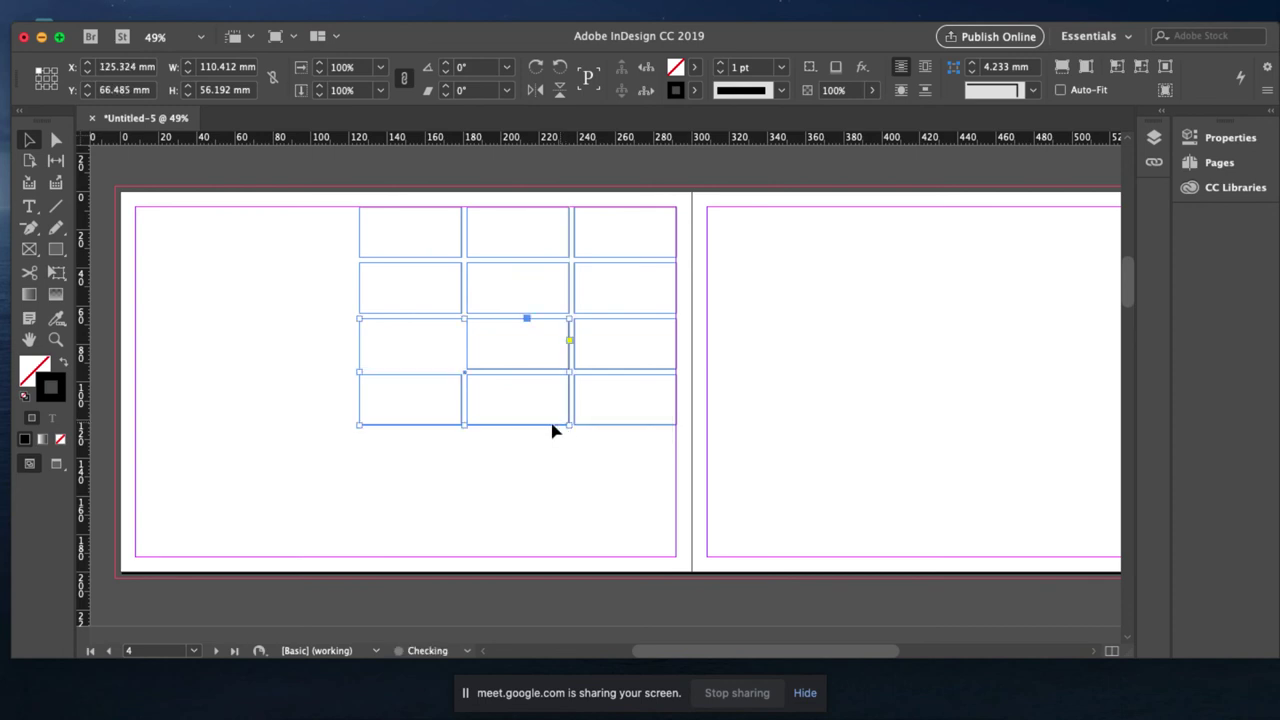
{"action": "left_click", "coordinate": [490, 384]}
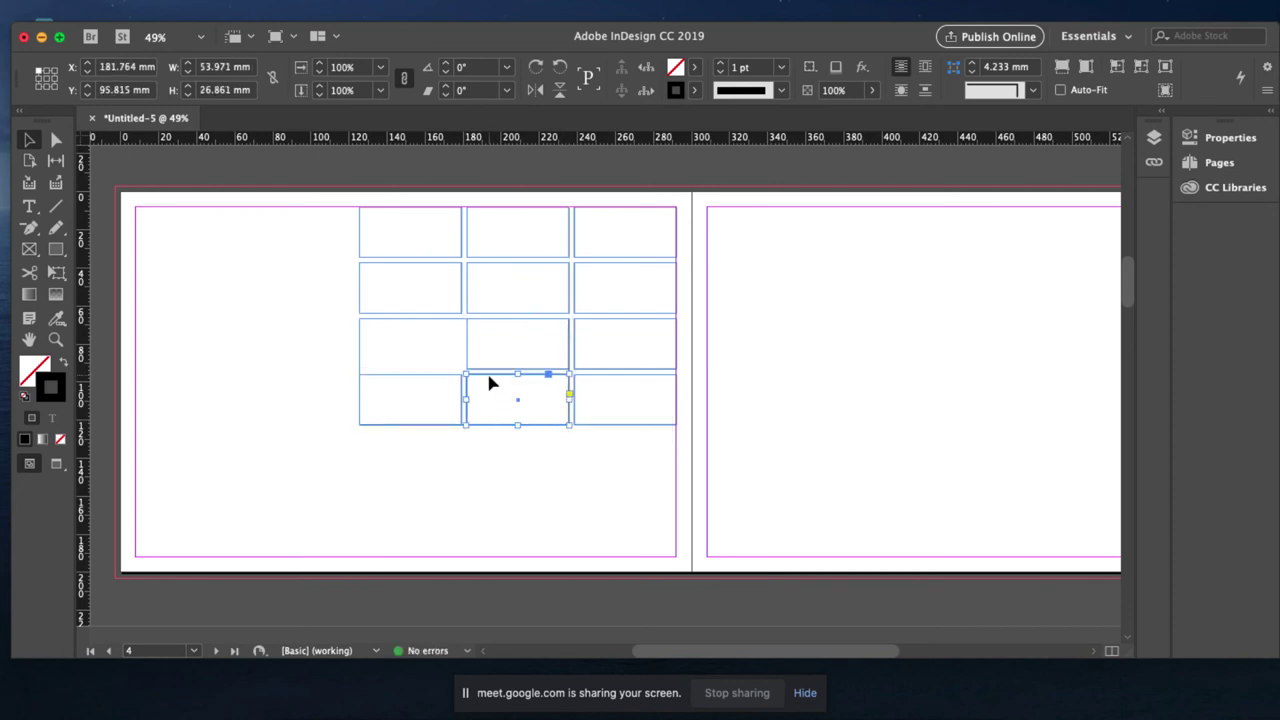
{"action": "key", "text": "Delete"}
{"action": "left_click", "coordinate": [486, 372]}
{"action": "key", "text": "Delete"}
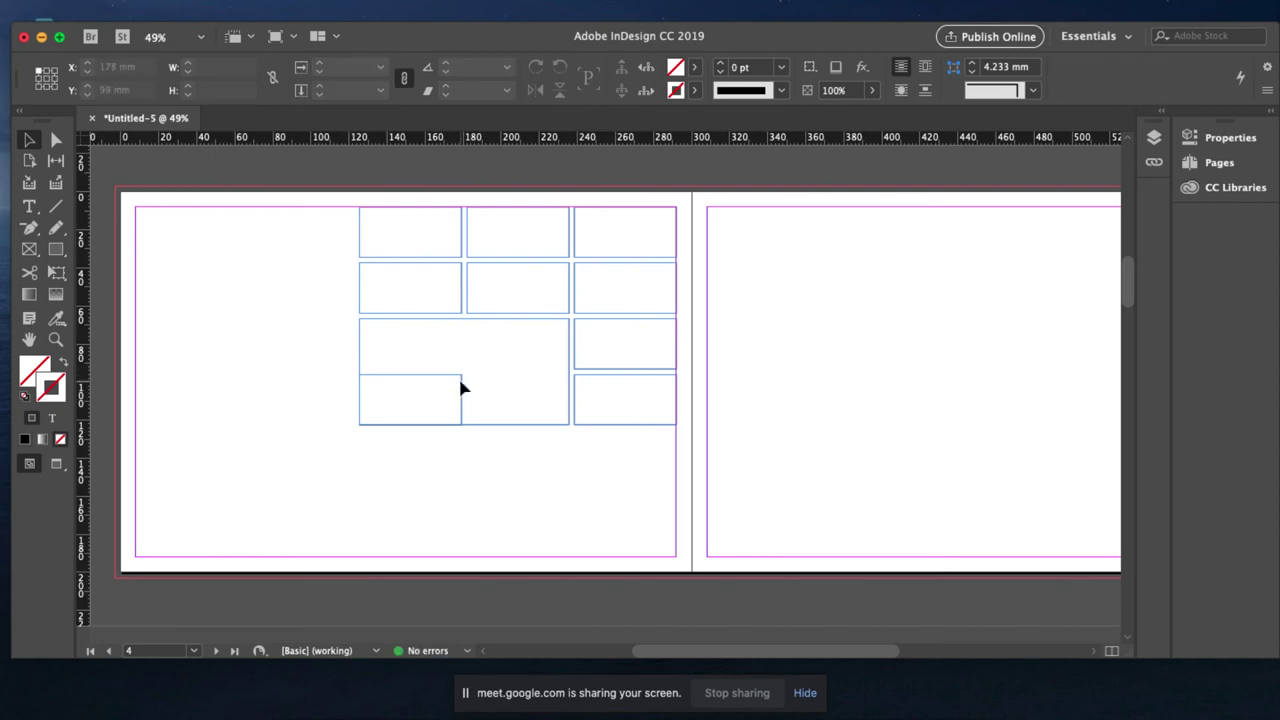
{"action": "left_click", "coordinate": [461, 387]}
{"action": "key", "text": "Delete"}
Extend the third-column frame in row three down through row four, and delete the small frame it covers.
{"action": "left_click", "coordinate": [587, 368]}
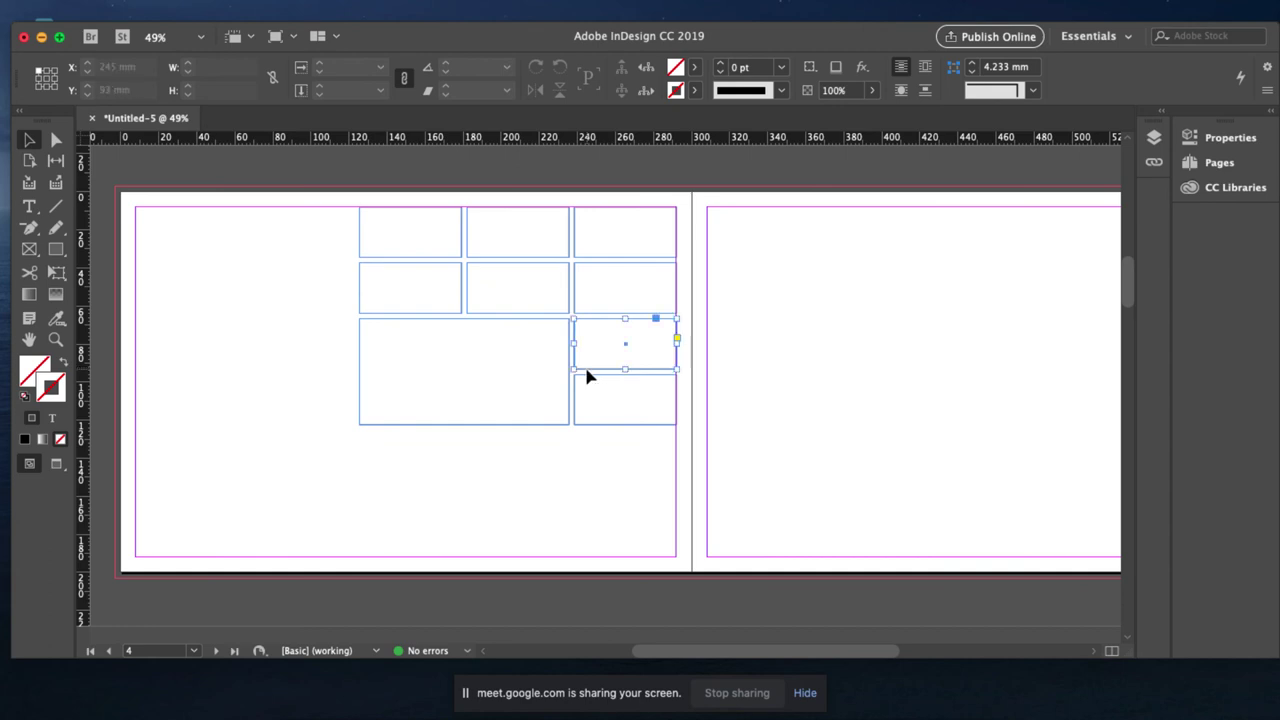
{"action": "left_click_drag", "start_coordinate": [622, 369], "coordinate": [622, 425]}
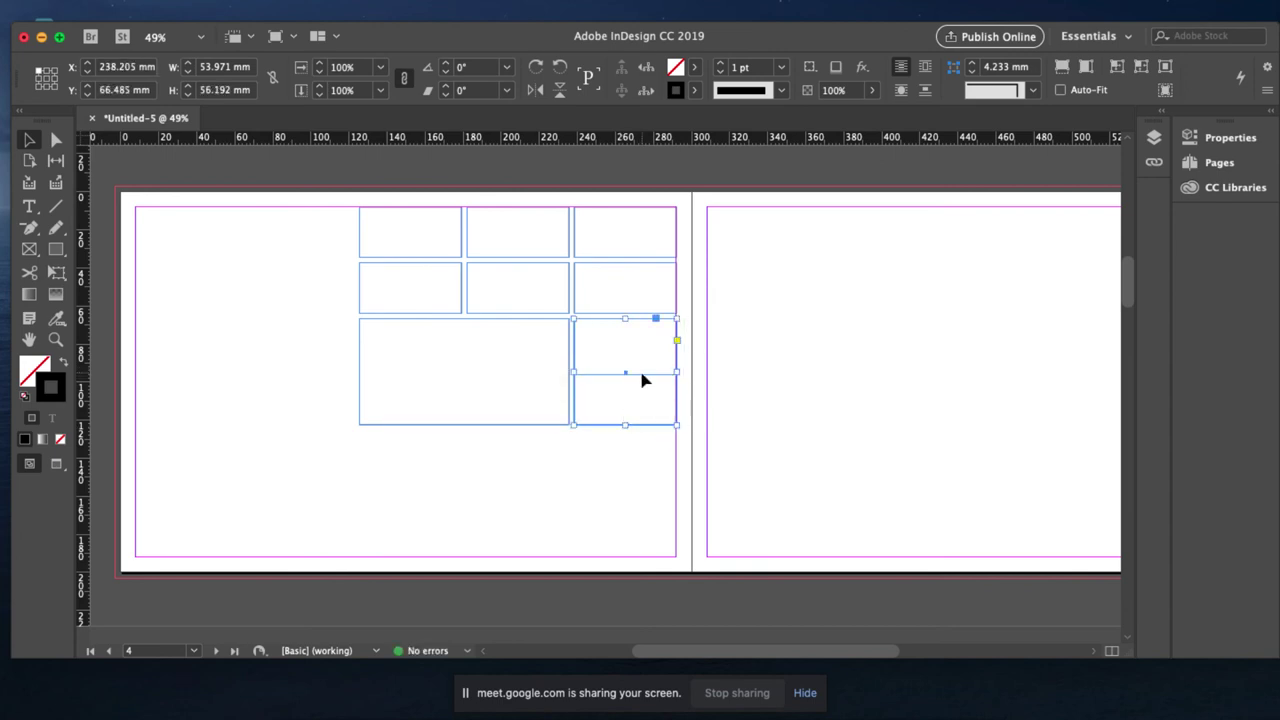
{"action": "left_click", "coordinate": [643, 380]}
{"action": "key", "text": "Delete"}
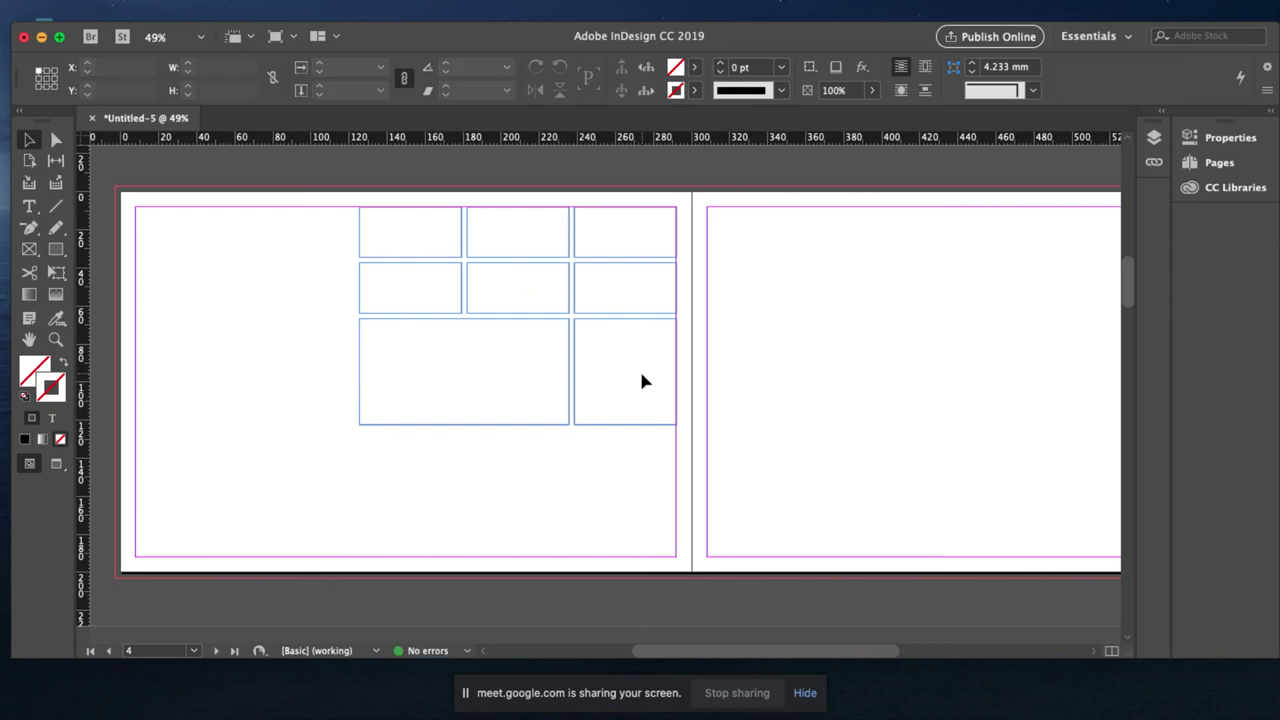
Switch to Finder to compare the frame grid with the h2 sample spread, and return to InDesign.
{"action": "left_click", "coordinate": [252, 700]}
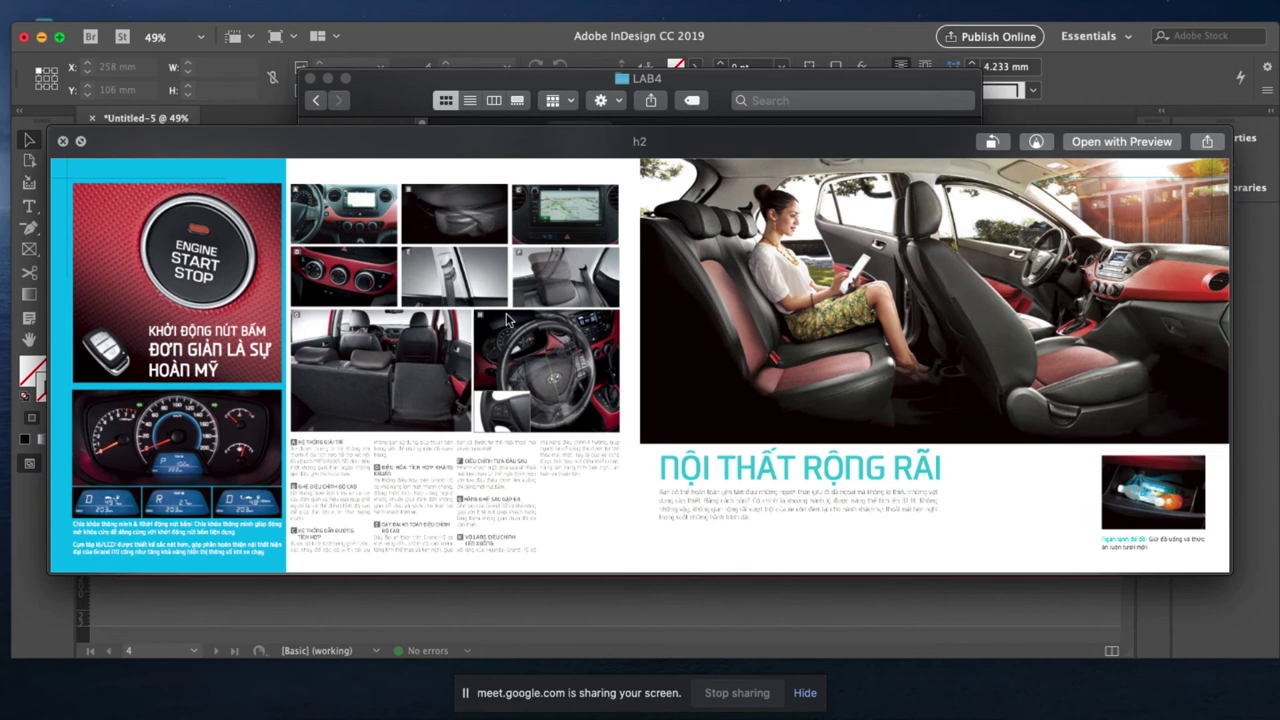
{"action": "left_click", "coordinate": [295, 603]}
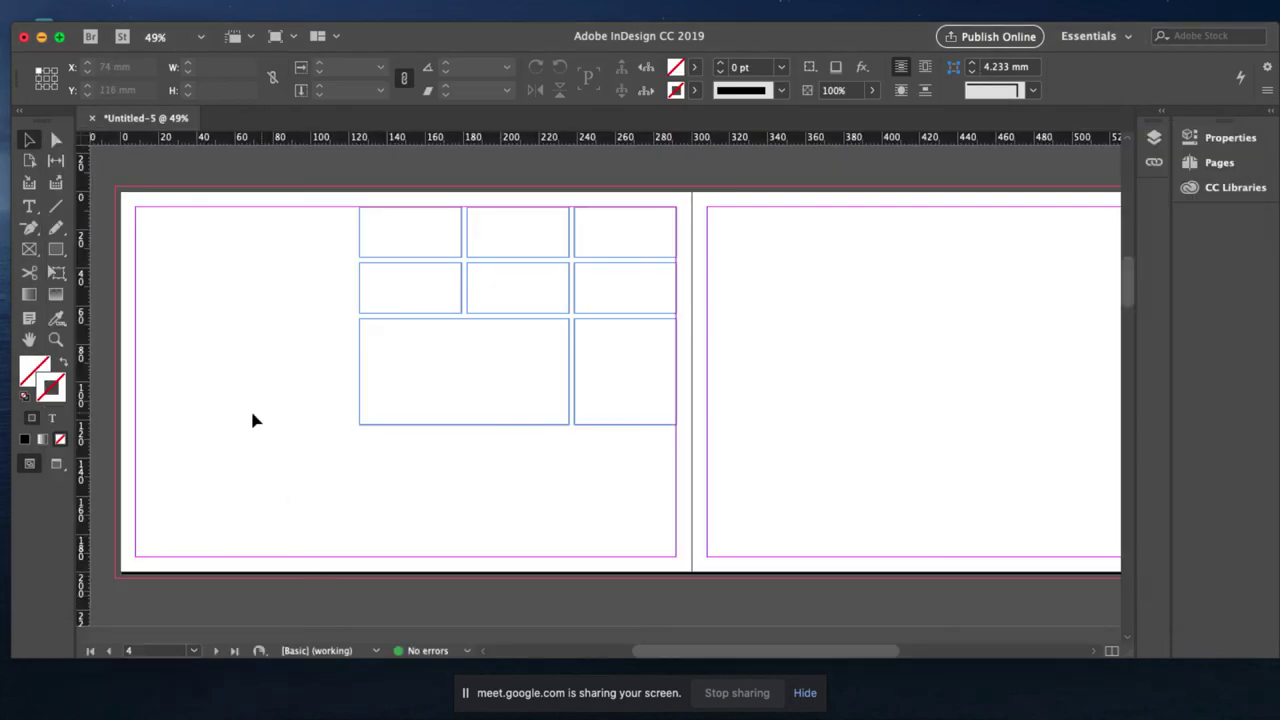
Try moving the gap between columns two and three with the Gap tool to widen the third column, and undo it.
{"action": "left_click", "coordinate": [57, 166]}
{"action": "left_click_drag", "start_coordinate": [572, 349], "coordinate": [522, 350]}
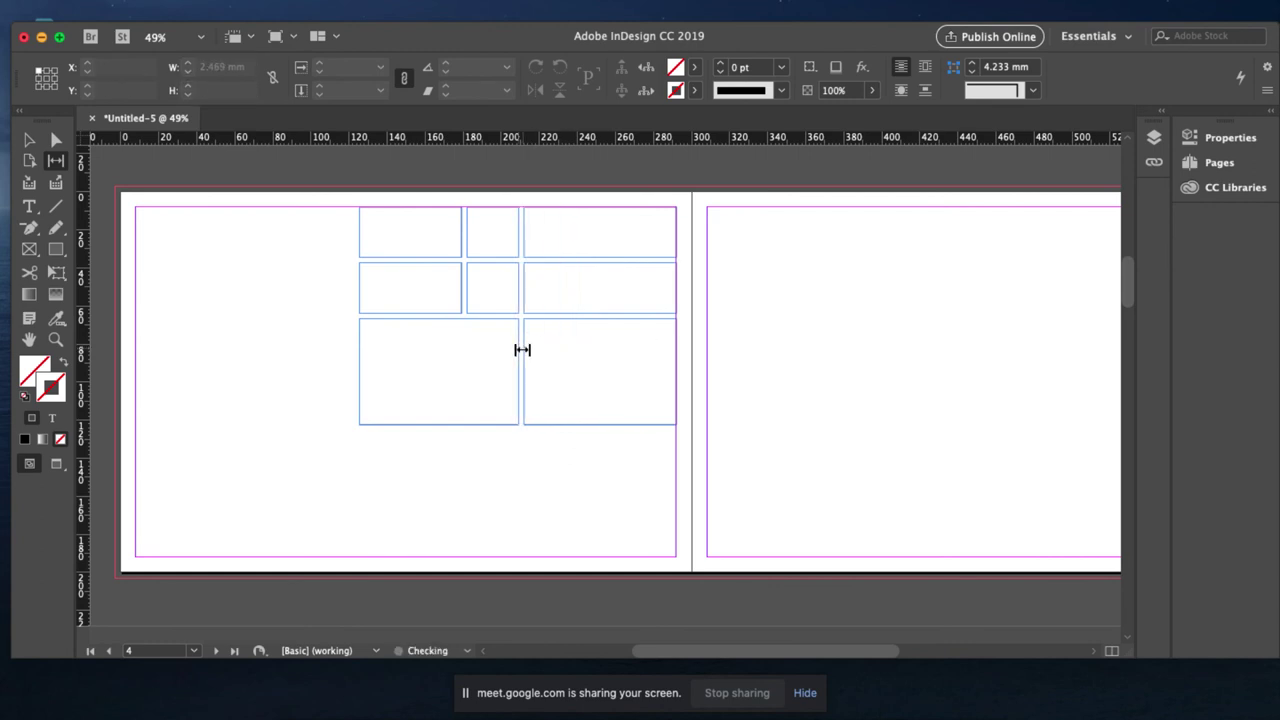
{"action": "key", "text": "super+z"}
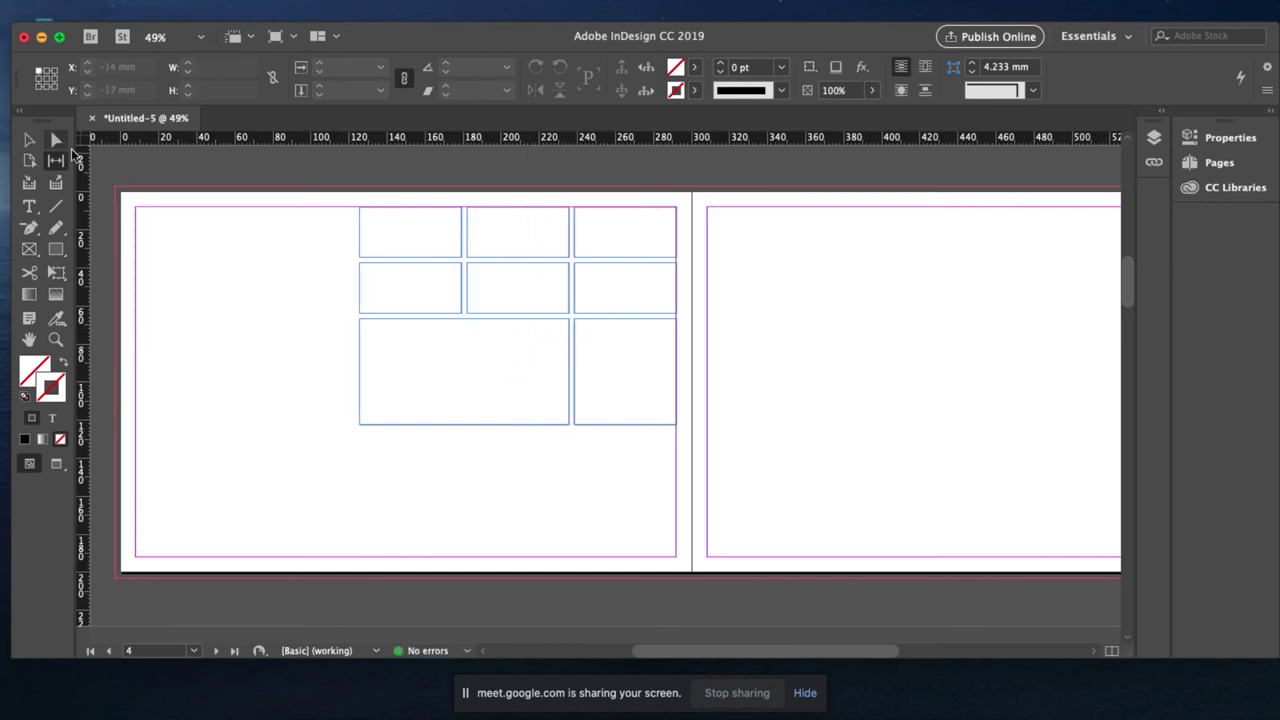
Lock the six small frames in the top two rows of the page 4 grid.
{"action": "left_click", "coordinate": [29, 141]}
{"action": "left_click_drag", "start_coordinate": [305, 234], "coordinate": [626, 286]}
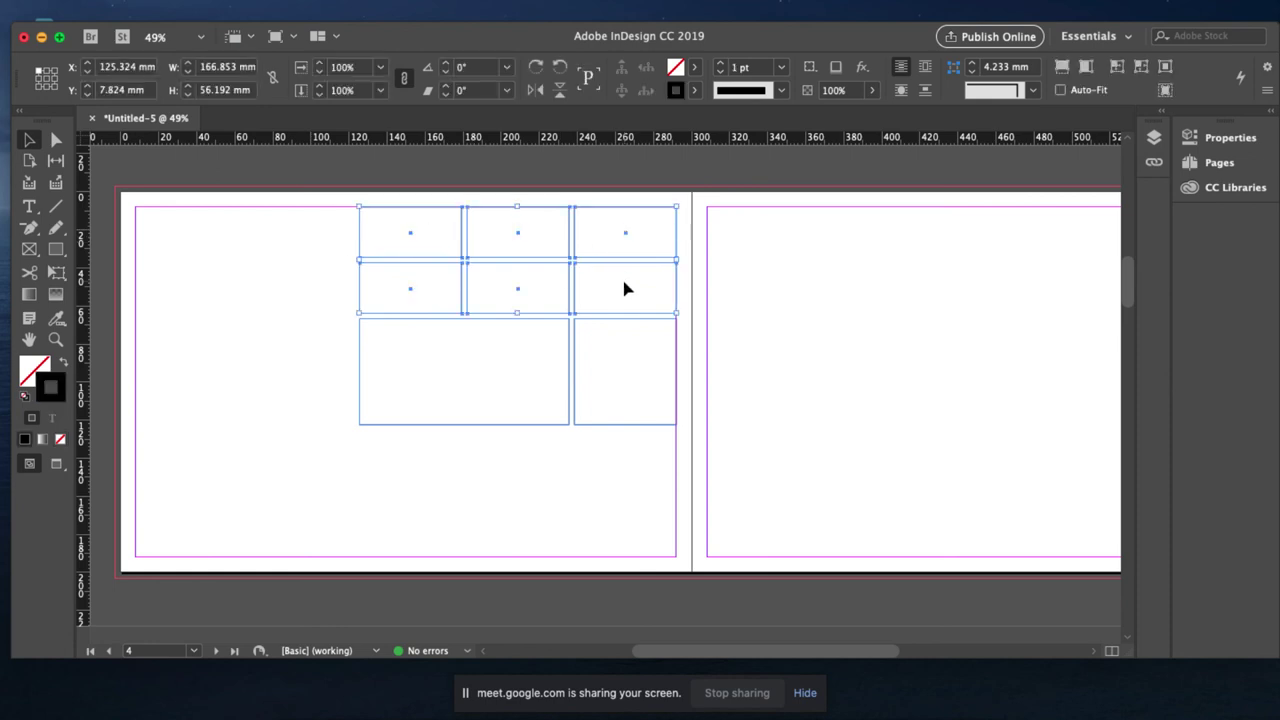
{"action": "right_click", "coordinate": [410, 289]}
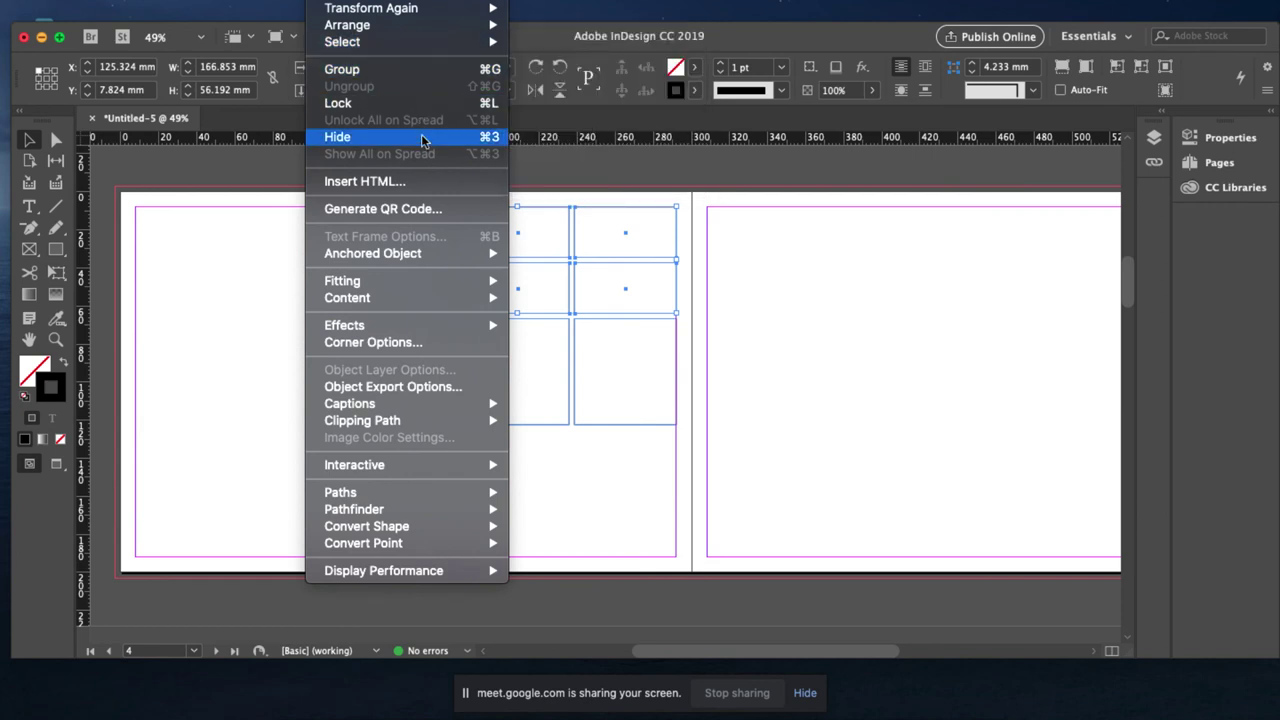
{"action": "left_click", "coordinate": [465, 103]}
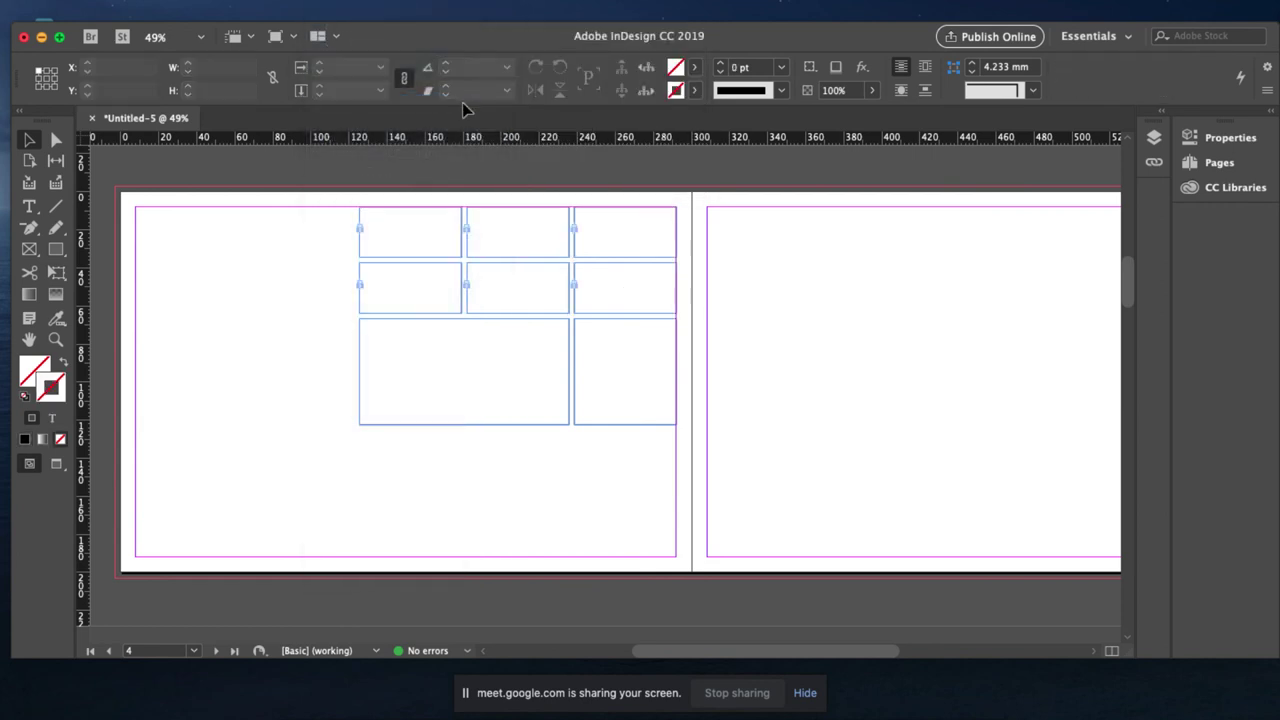
Move the gap between the two large row-three frames on page 4 to the left with the Gap tool, widening the right-hand frame.
{"action": "left_click_drag", "start_coordinate": [282, 328], "coordinate": [618, 370]}
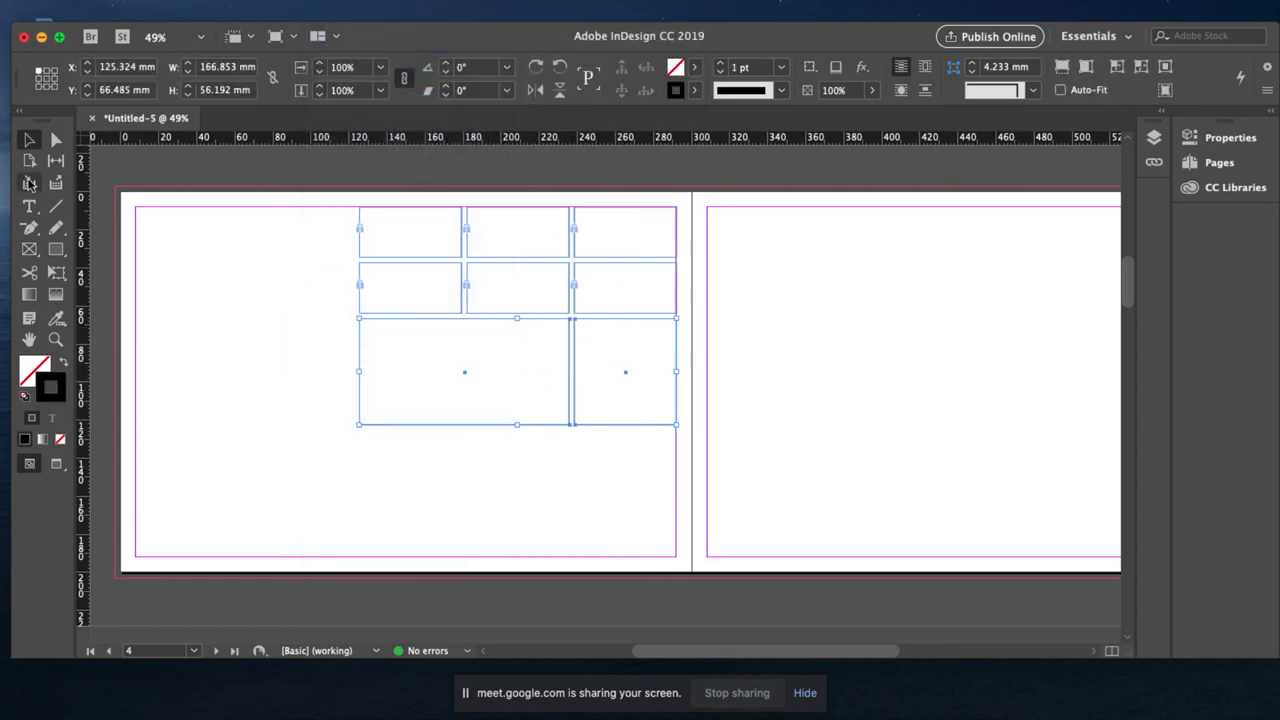
{"action": "key", "text": "u"}
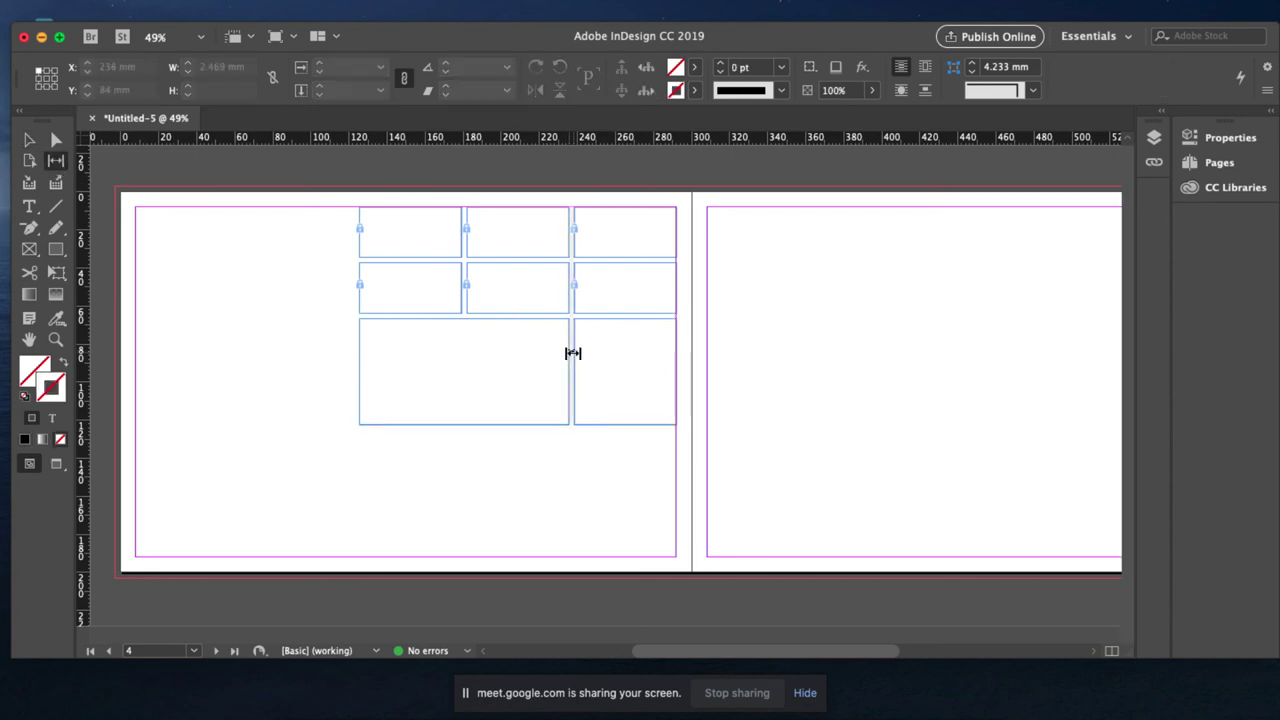
{"action": "left_click_drag", "start_coordinate": [572, 353], "coordinate": [531, 353]}
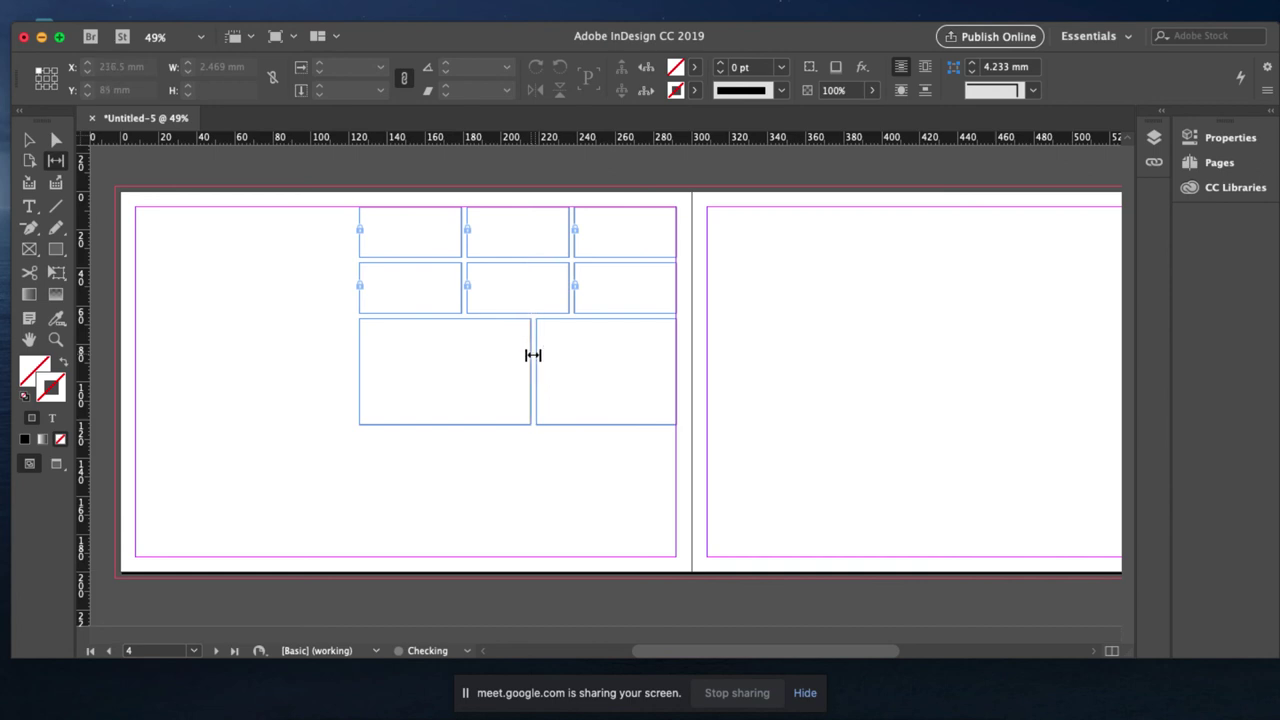
{"action": "left_click", "coordinate": [33, 146]}
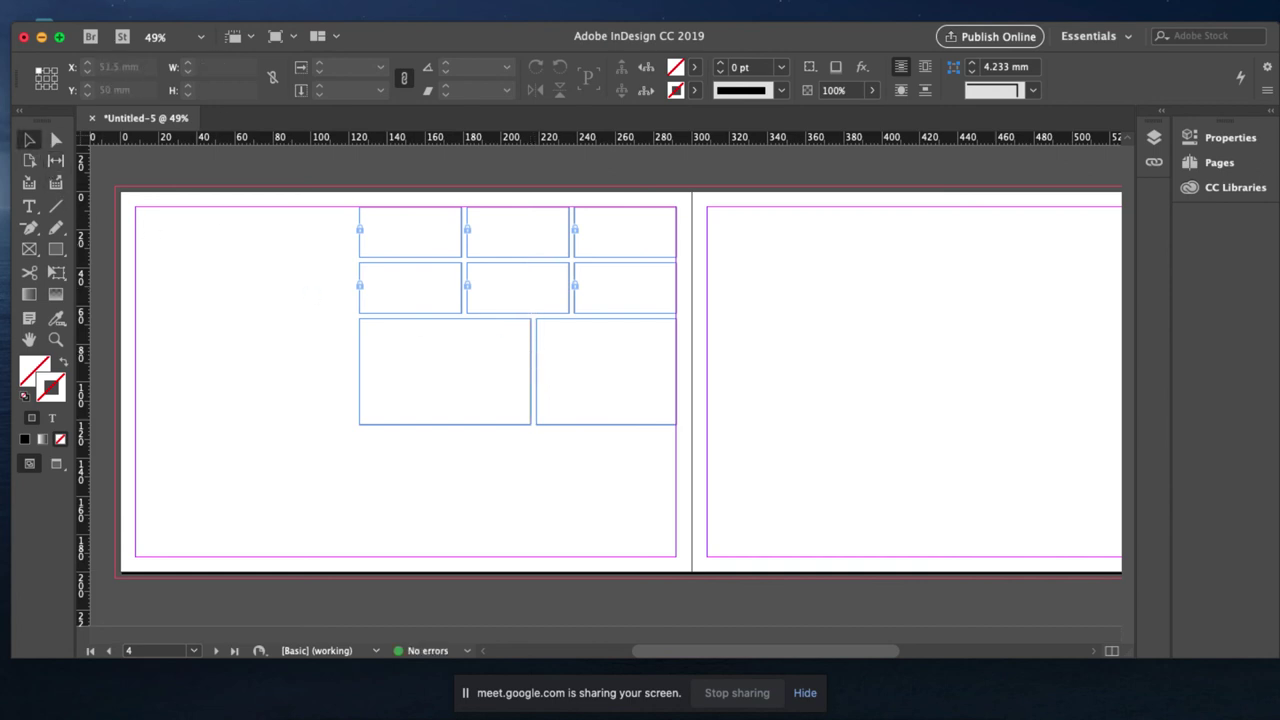
Unlock all locked frames on the page 4 spread and leave everything deselected.
{"action": "left_click", "coordinate": [225, 0]}
{"action": "mouse_move", "coordinate": [330, 0]}
{"action": "mouse_move", "coordinate": [381, 42]}
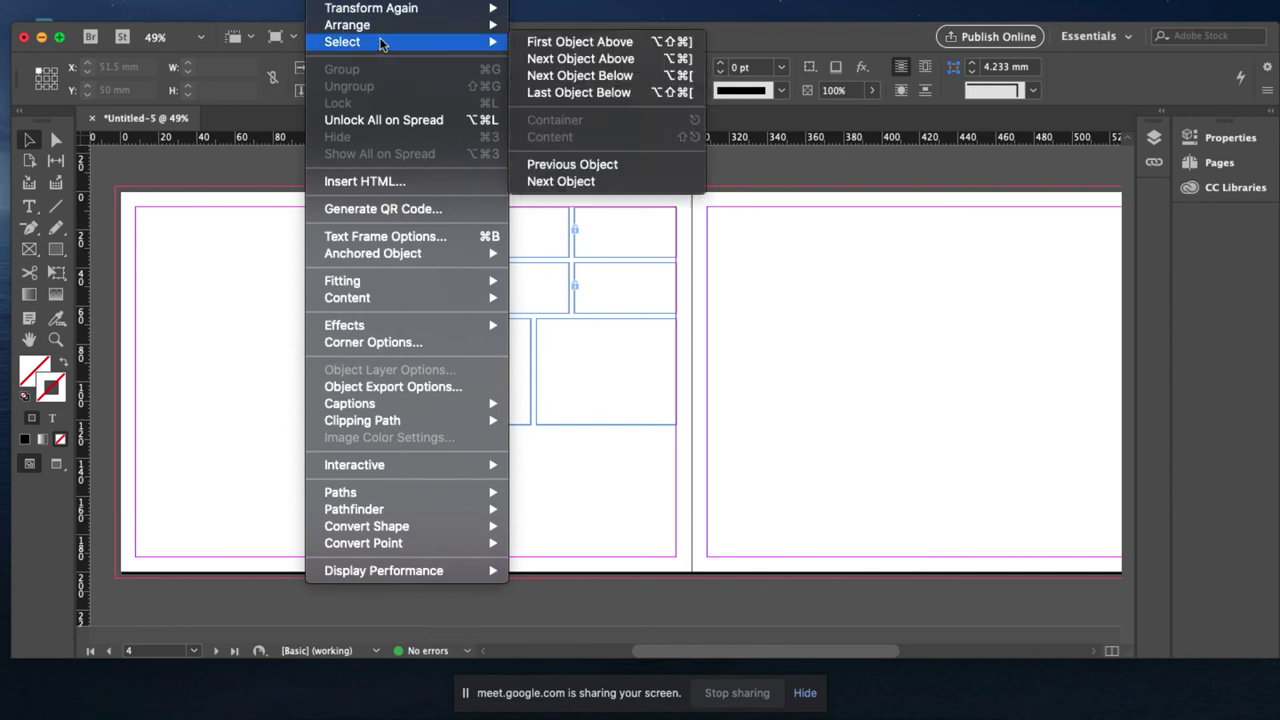
{"action": "left_click", "coordinate": [414, 120]}
{"action": "left_click", "coordinate": [313, 371]}
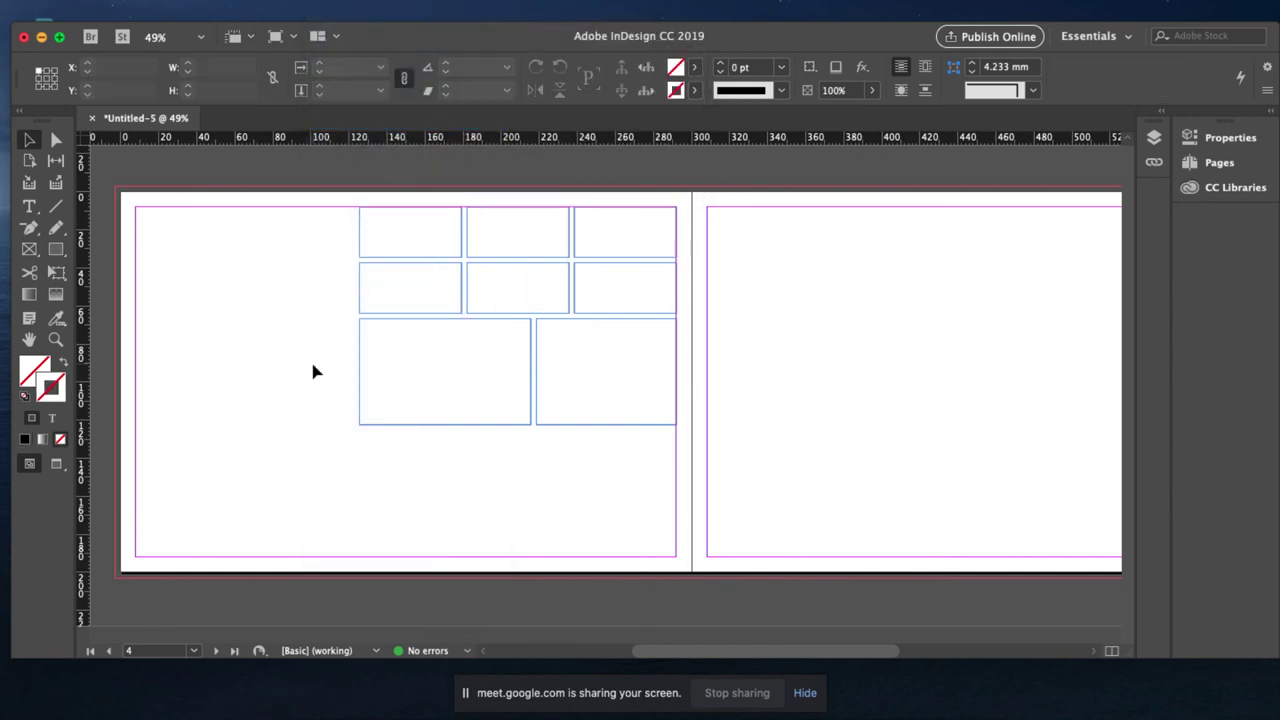
Load nine photos from the HinhCHup folder for placing, leaving out _MG_0071.JPG and LTH00543.jpg.
{"action": "key", "text": "super+d"}
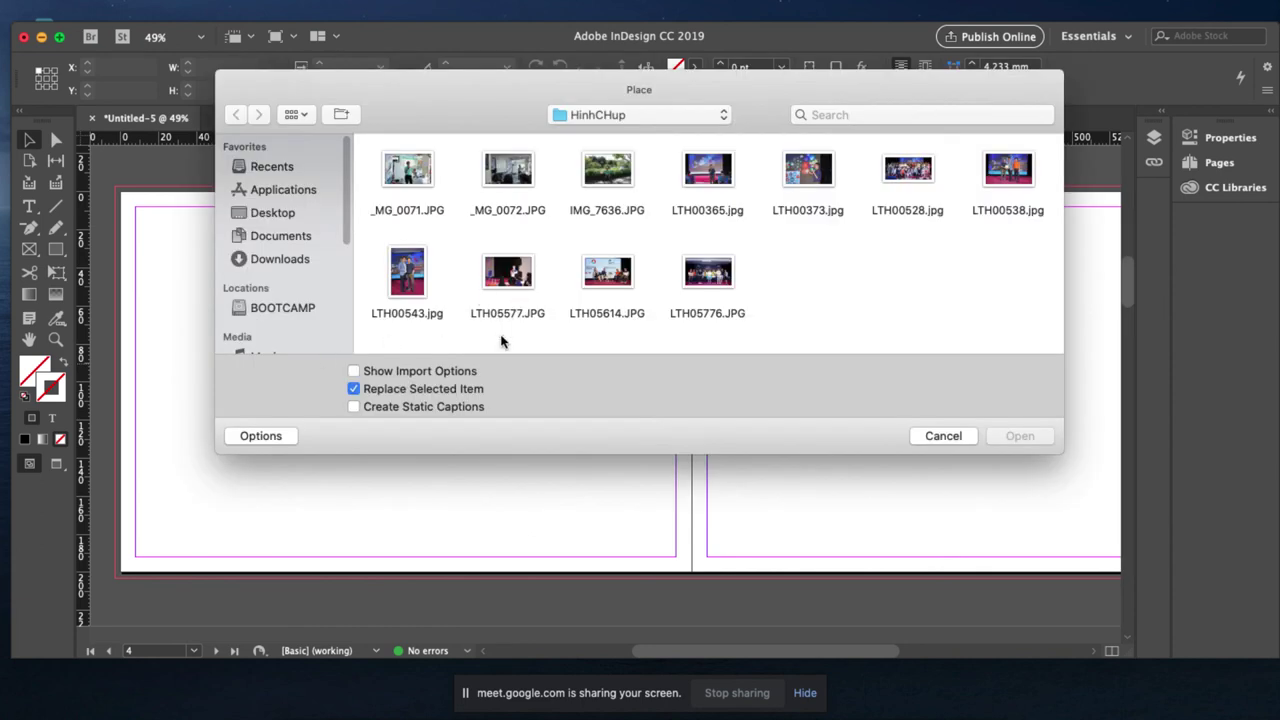
{"action": "left_click_drag", "start_coordinate": [502, 342], "coordinate": [1017, 164]}
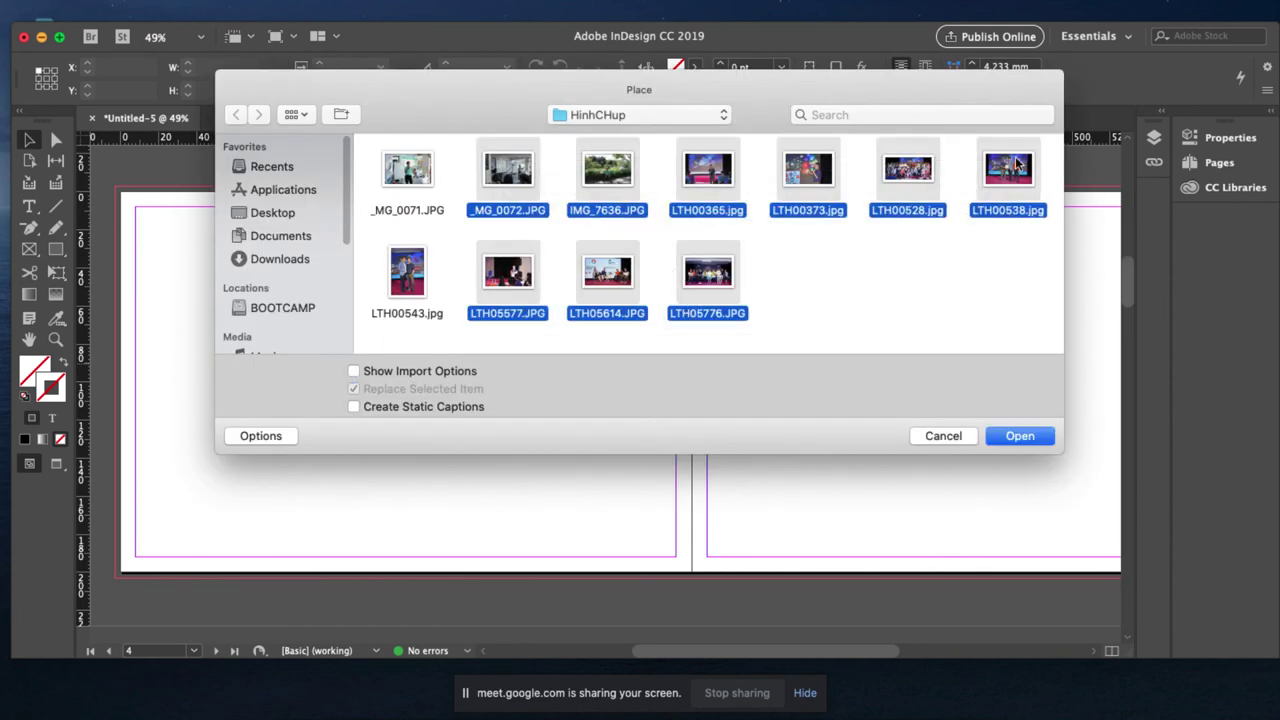
{"action": "left_click", "coordinate": [1020, 435]}
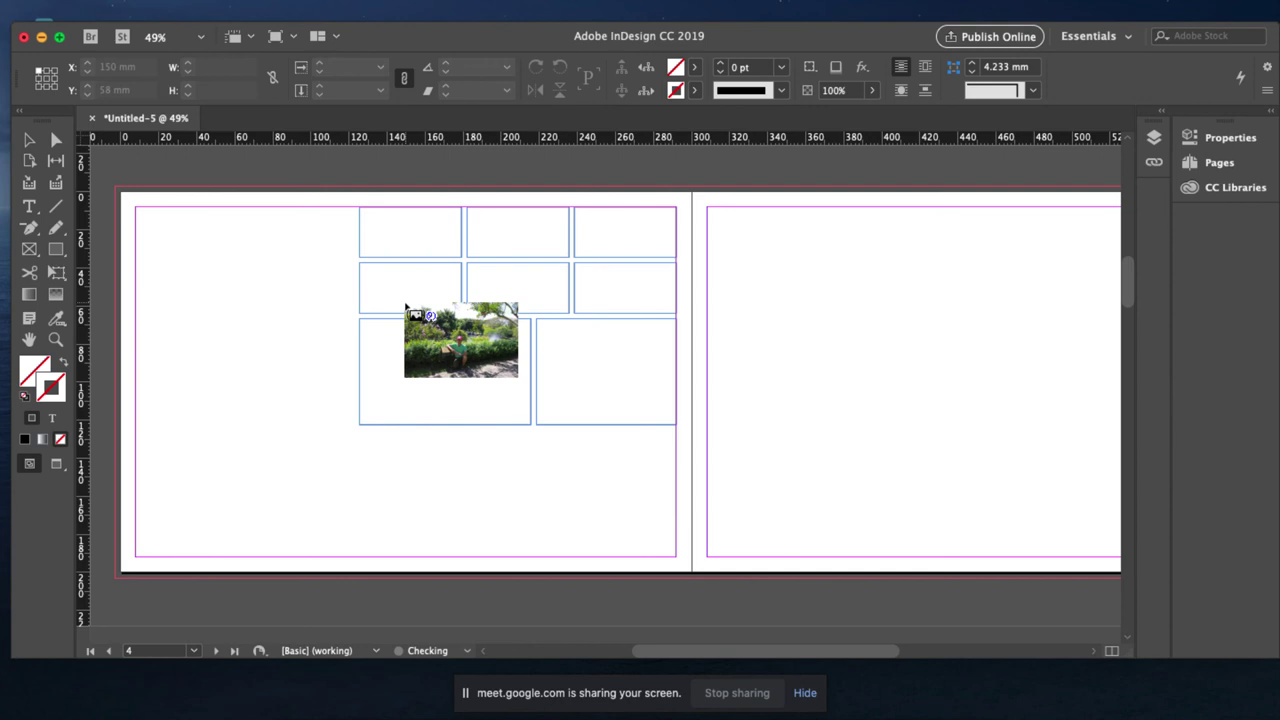
Place one loaded photo in each of the eight page 4 frames and discard the leftover photo.
{"action": "left_click", "coordinate": [408, 280]}
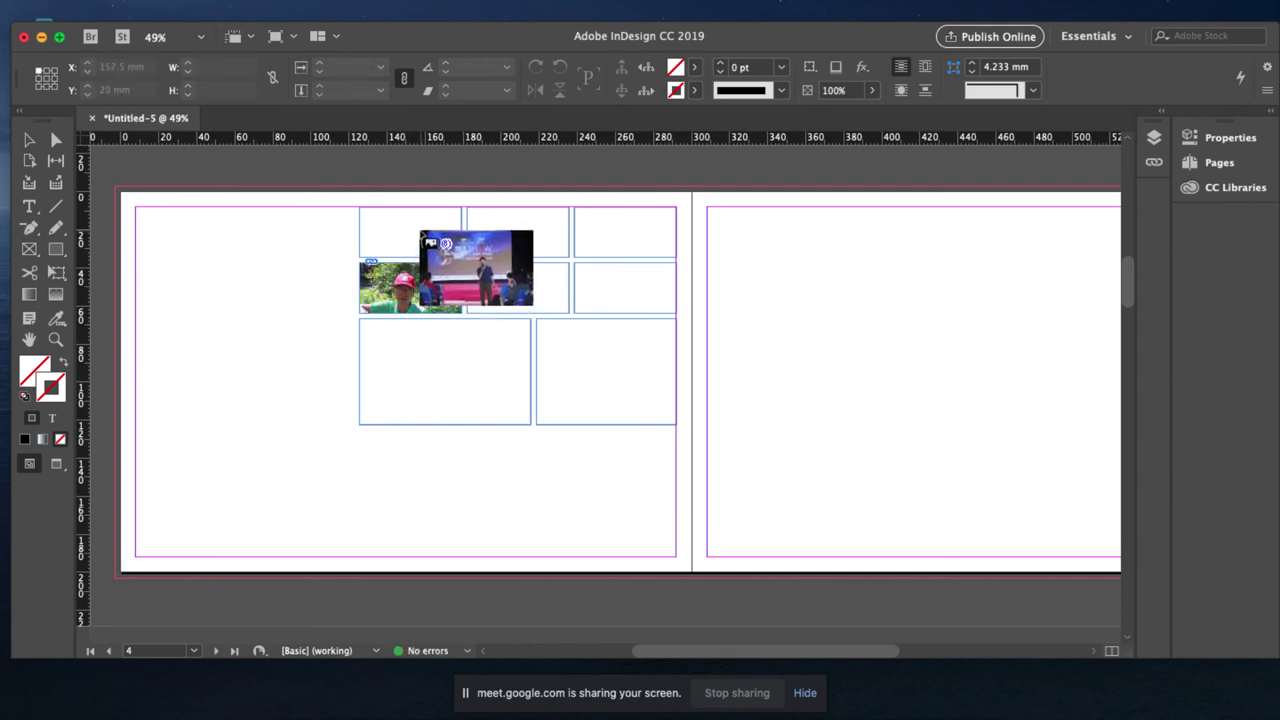
{"action": "left_click", "coordinate": [422, 234]}
{"action": "left_click", "coordinate": [496, 236]}
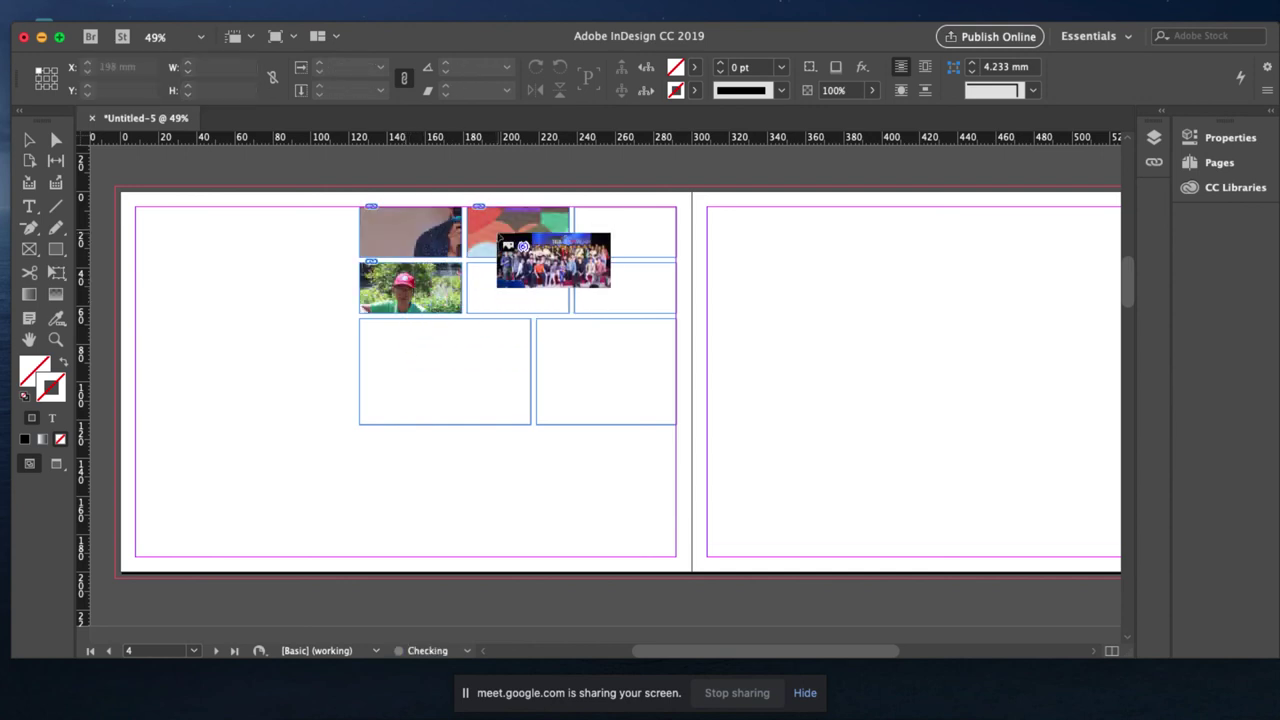
{"action": "left_click", "coordinate": [475, 356]}
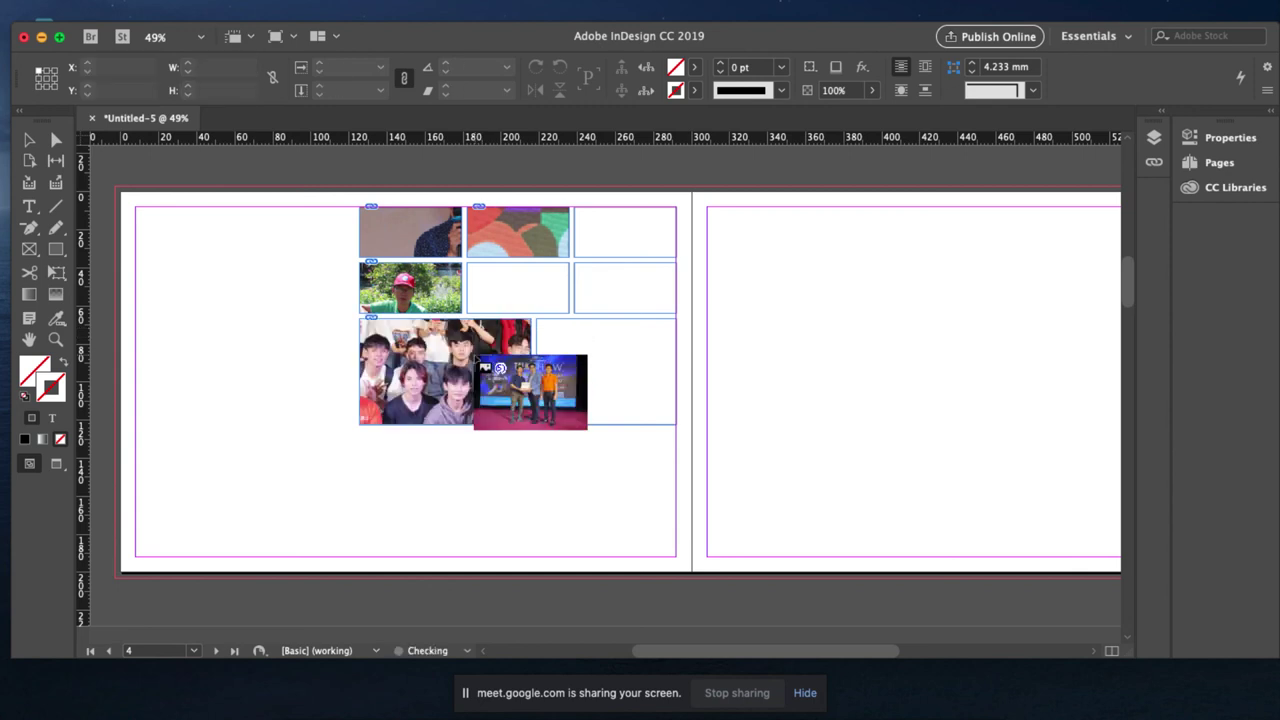
{"action": "left_click", "coordinate": [580, 290]}
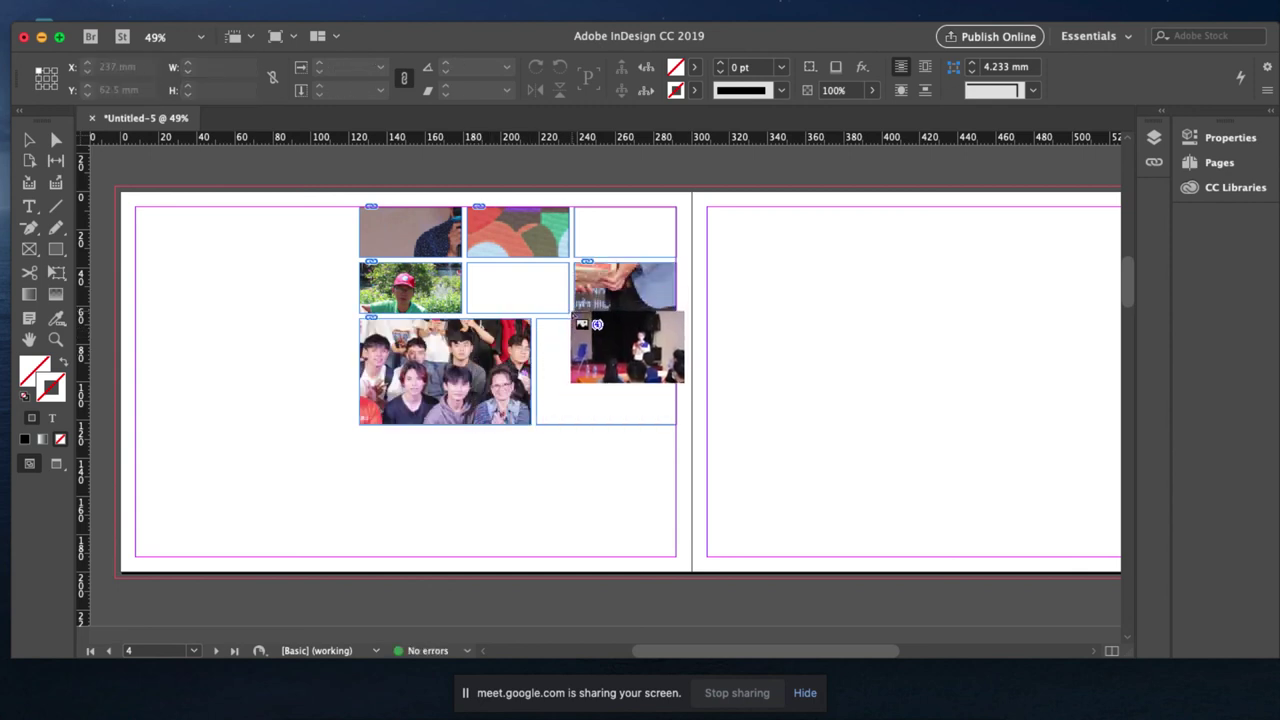
{"action": "left_click", "coordinate": [534, 302]}
{"action": "left_click", "coordinate": [590, 357]}
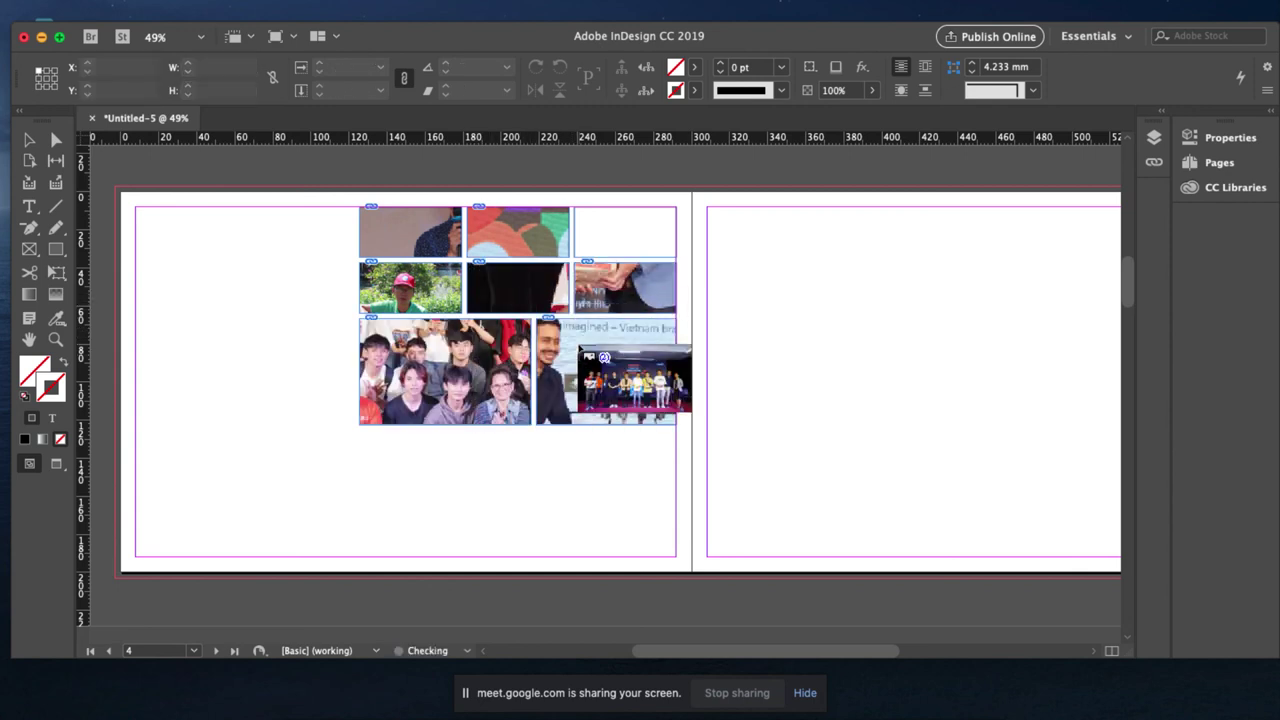
{"action": "left_click", "coordinate": [618, 237]}
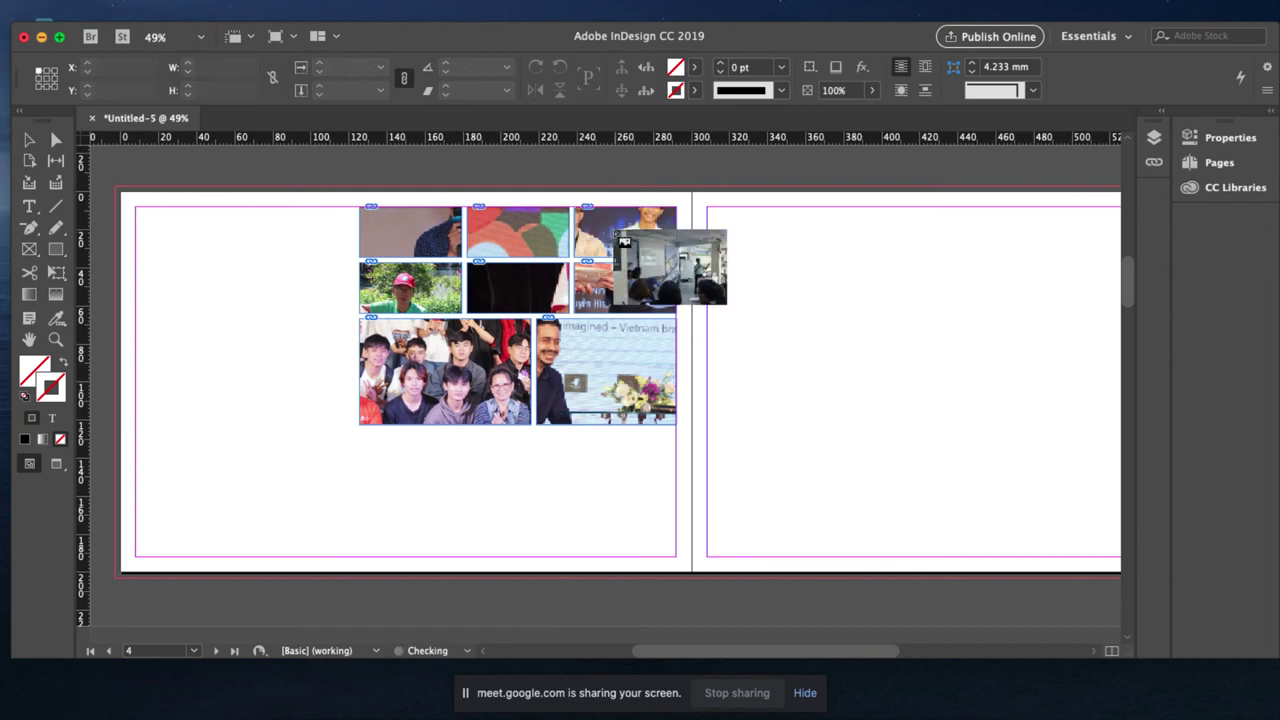
{"action": "key", "text": "Escape"}
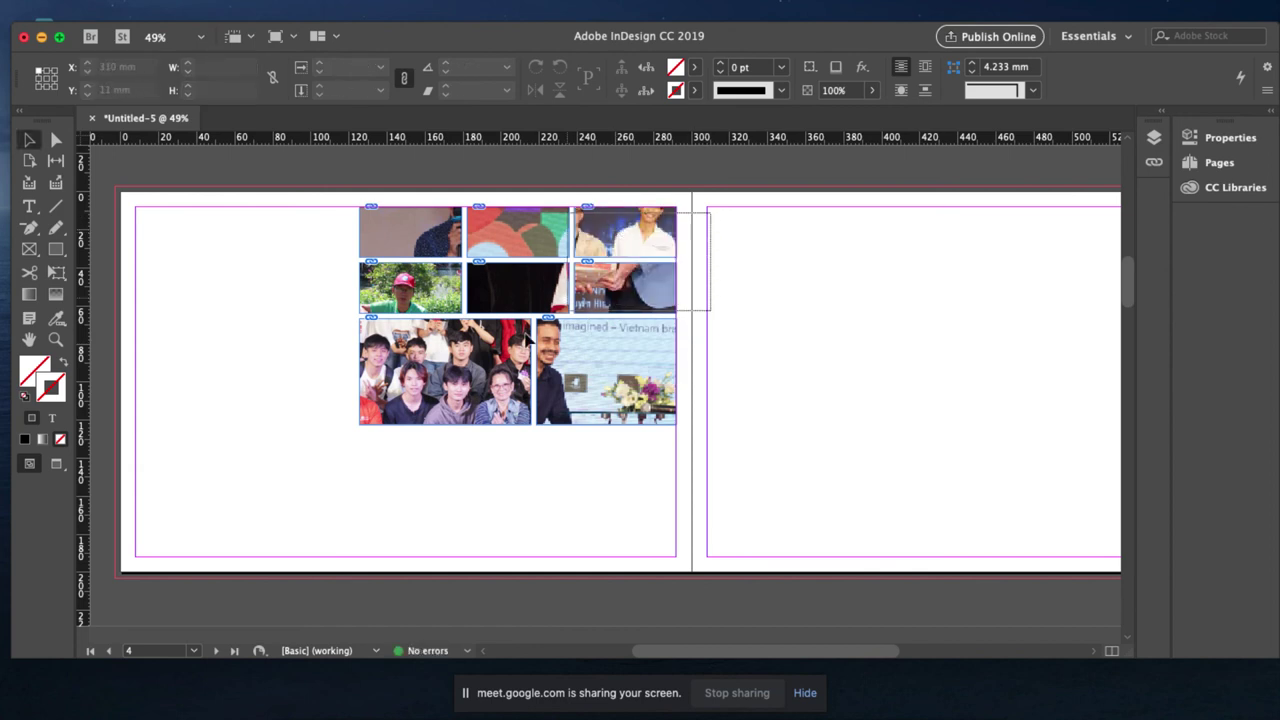
Open the Frame Fitting Options for all eight page 4 frames and enable Auto-Fit with Fill Frame Proportionally.
{"action": "key", "text": "super+a"}
{"action": "right_click", "coordinate": [306, 330]}
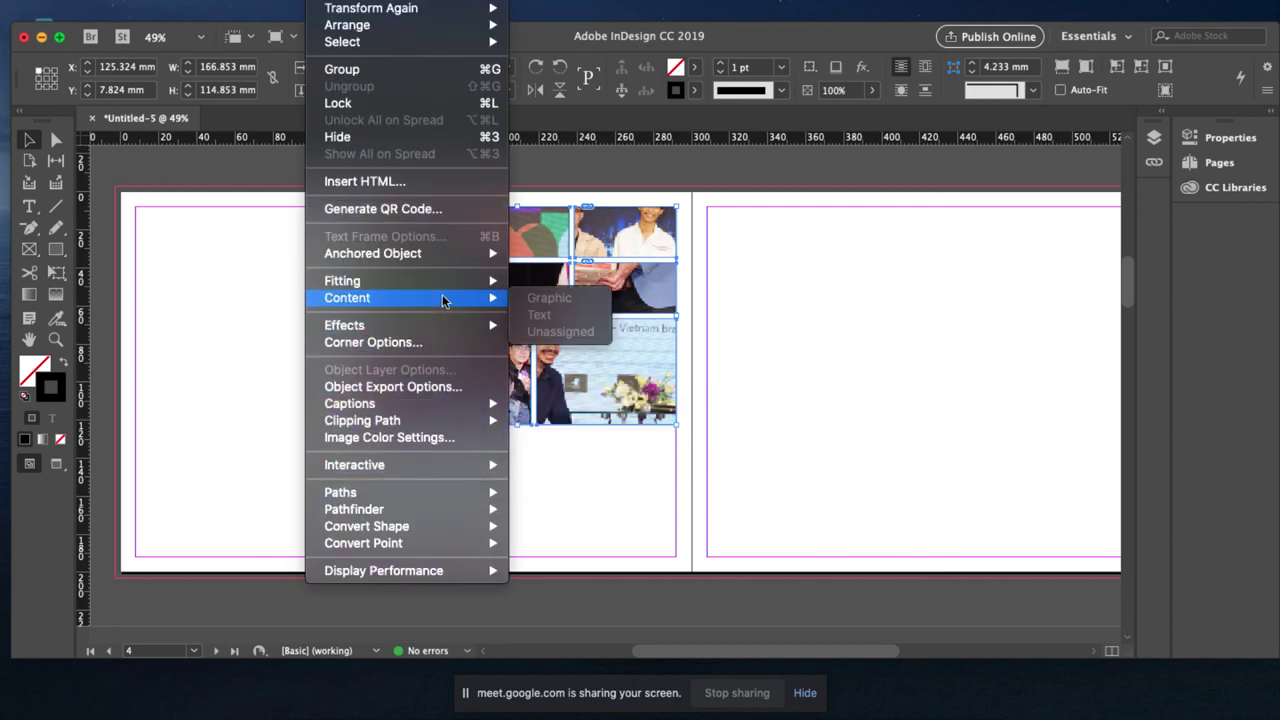
{"action": "mouse_move", "coordinate": [452, 281]}
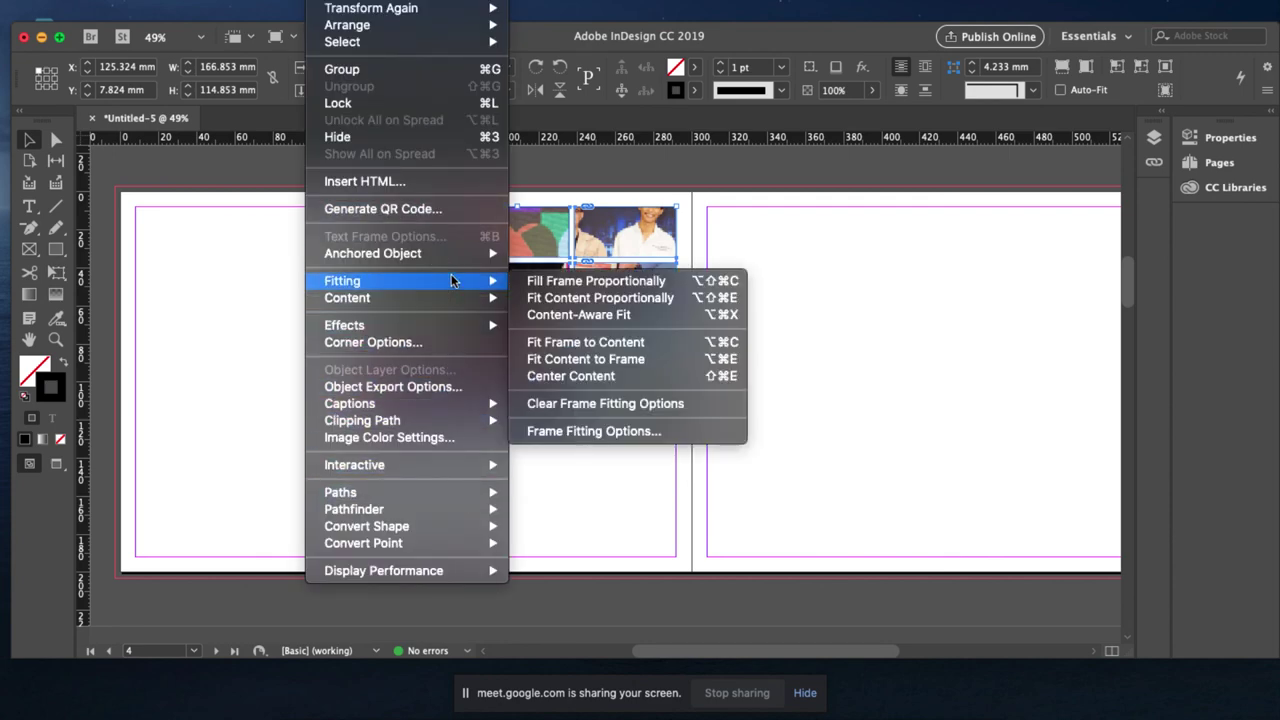
{"action": "left_click", "coordinate": [591, 431]}
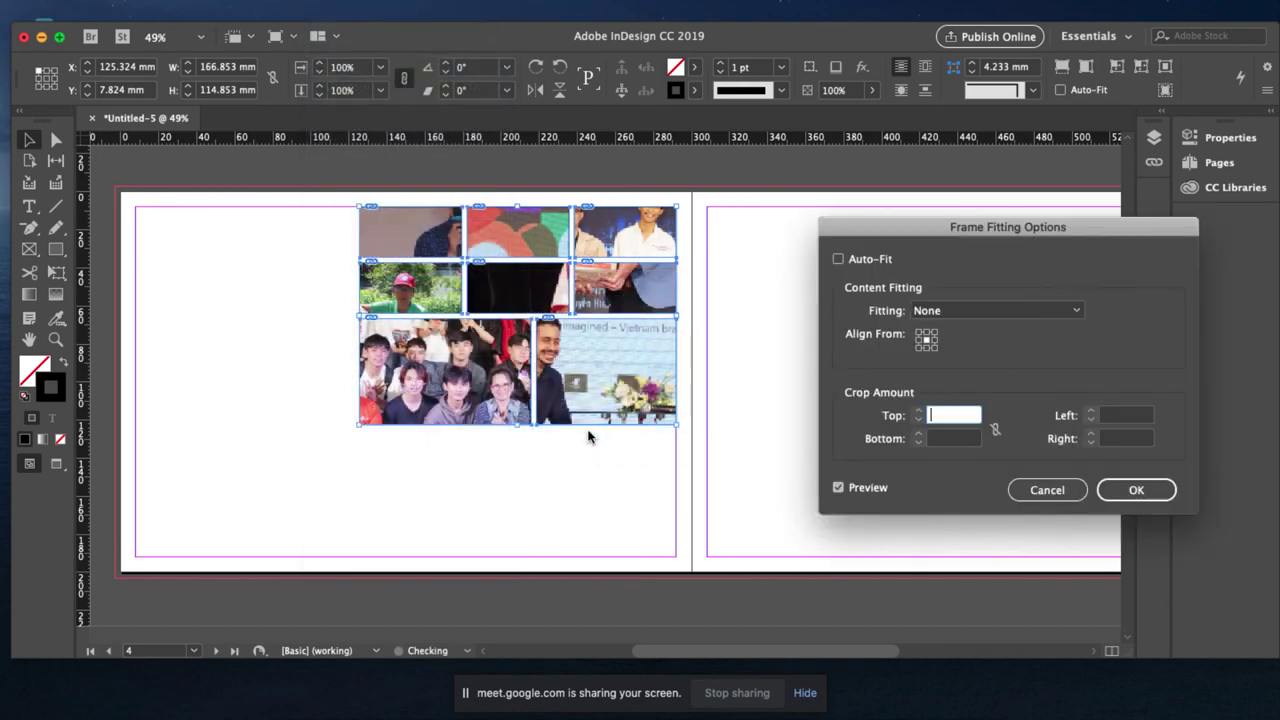
{"action": "left_click", "coordinate": [855, 262]}
{"action": "left_click", "coordinate": [965, 312]}
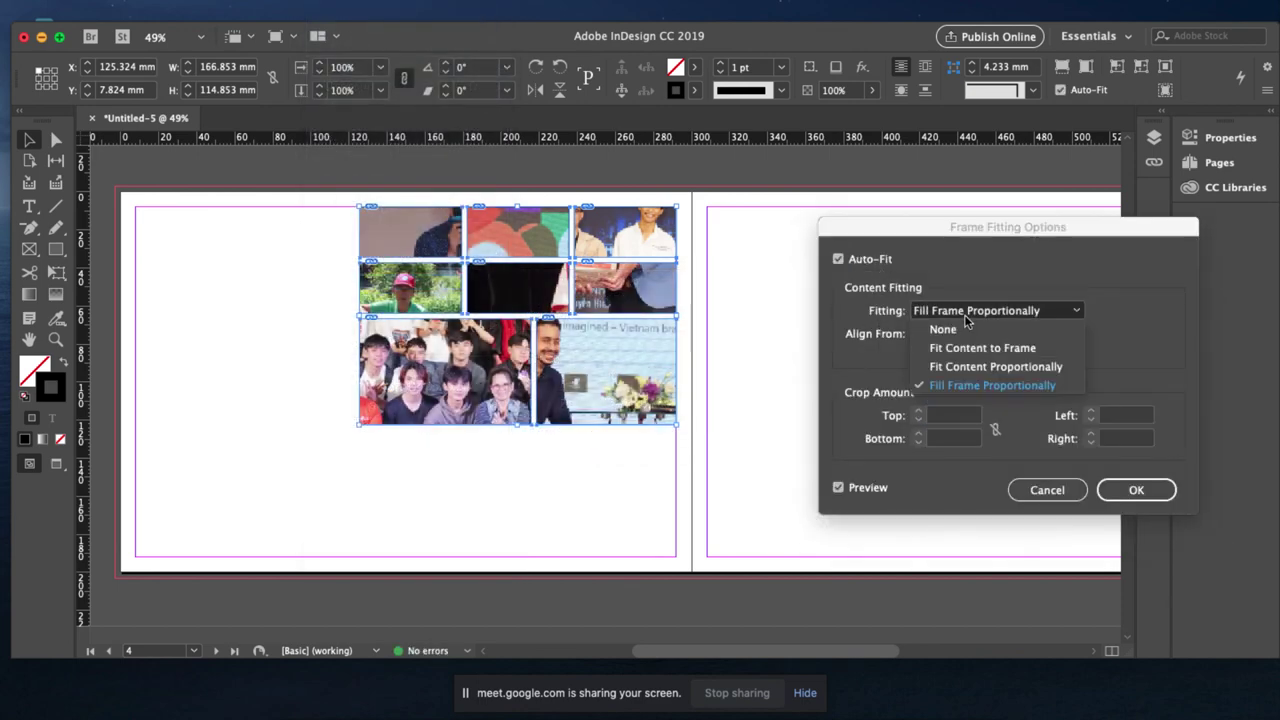
{"action": "left_click", "coordinate": [975, 386]}
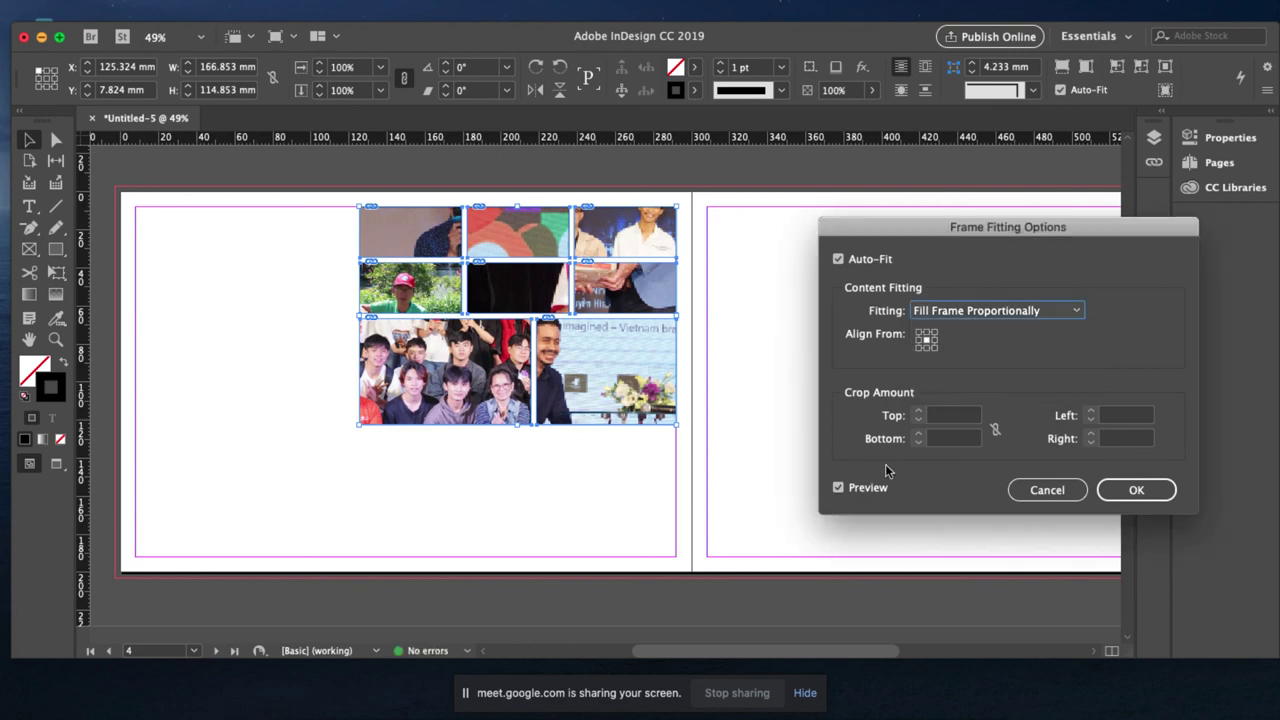
Set the top crop amount to 1 mm, change the fitting to Fit Content Proportionally, and apply the frame fitting options.
{"action": "left_click", "coordinate": [943, 417]}
{"action": "key", "text": "Tab"}
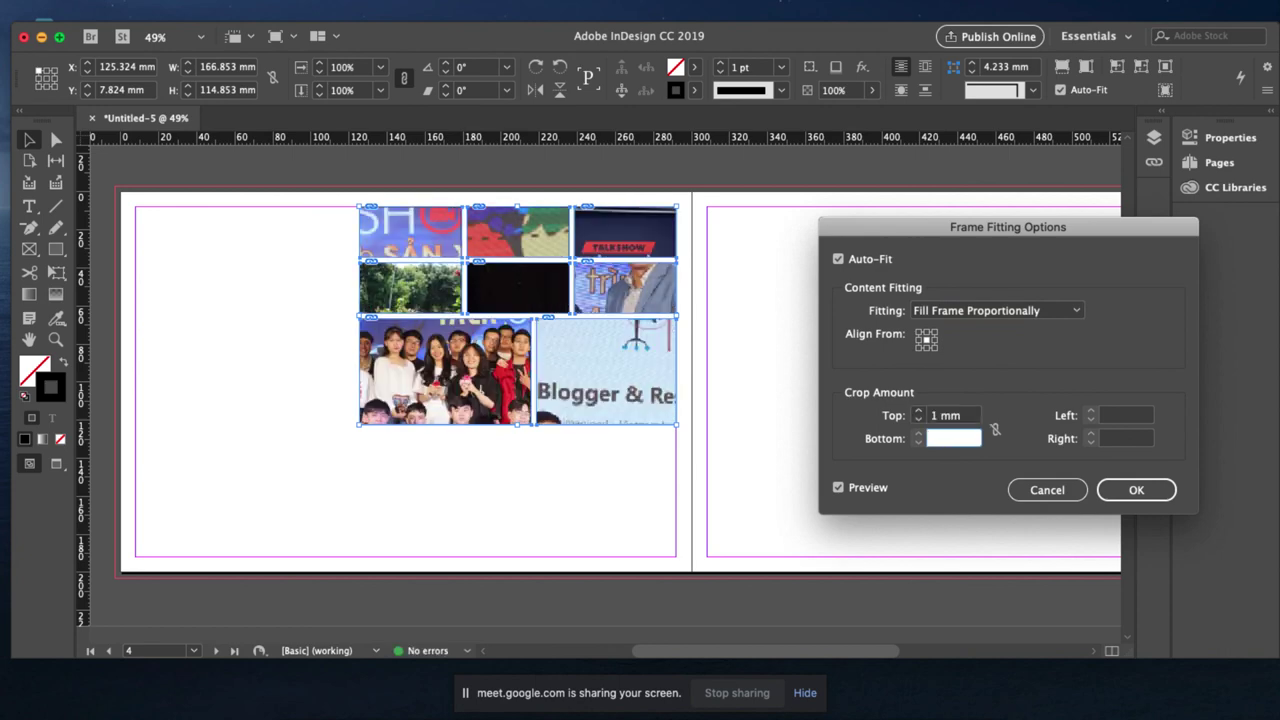
{"action": "left_click", "coordinate": [1010, 314]}
{"action": "left_click", "coordinate": [998, 368]}
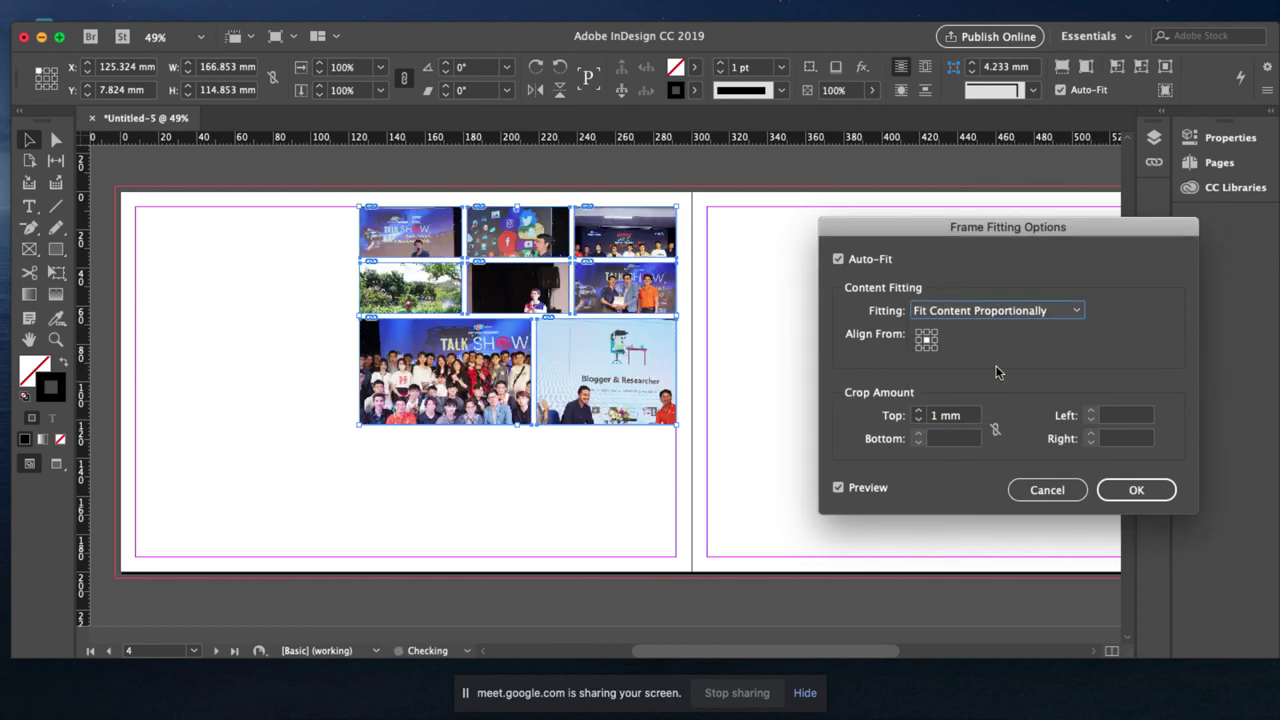
{"action": "left_click", "coordinate": [1138, 490]}
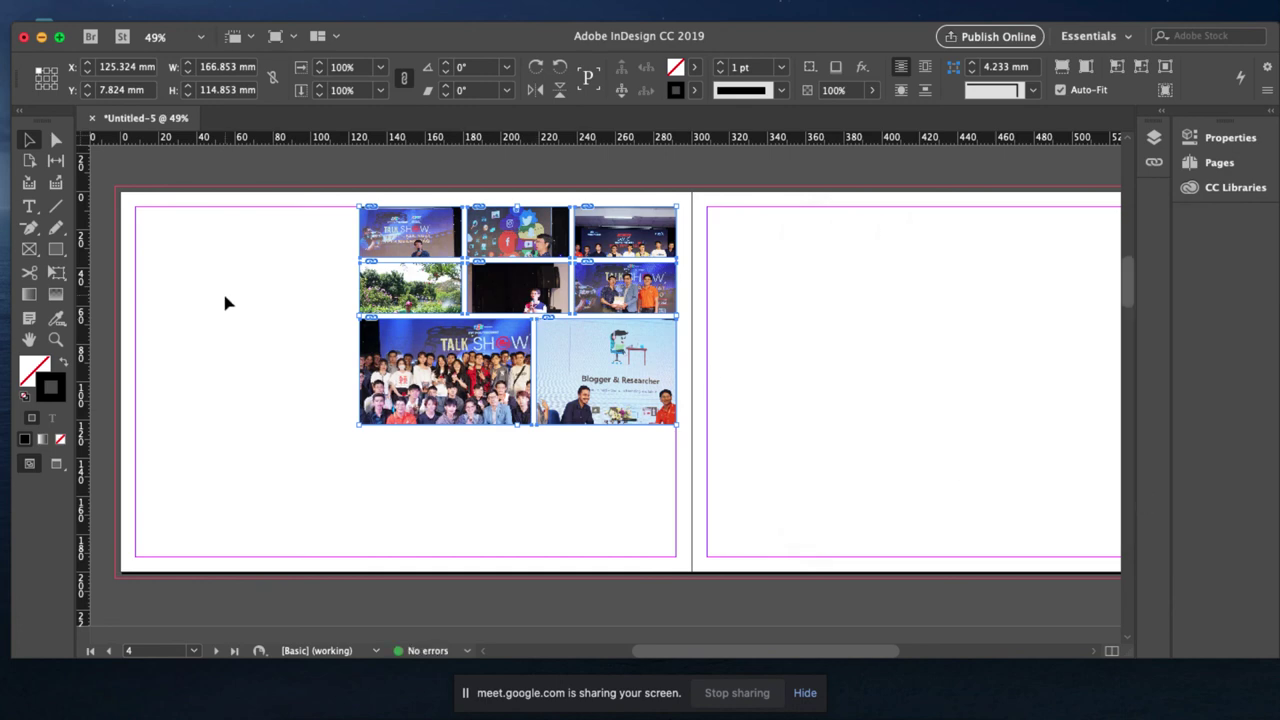
With the Gap tool, shift the gap between the two large photos left and the gap between columns two and three right.
{"action": "left_click", "coordinate": [56, 160]}
{"action": "left_click_drag", "start_coordinate": [537, 346], "coordinate": [492, 346]}
{"action": "mouse_move", "coordinate": [571, 272]}
{"action": "left_mouse_down"}
{"action": "mouse_move", "coordinate": [605, 268]}
{"action": "mouse_move", "coordinate": [589, 268]}
{"action": "left_mouse_up"}
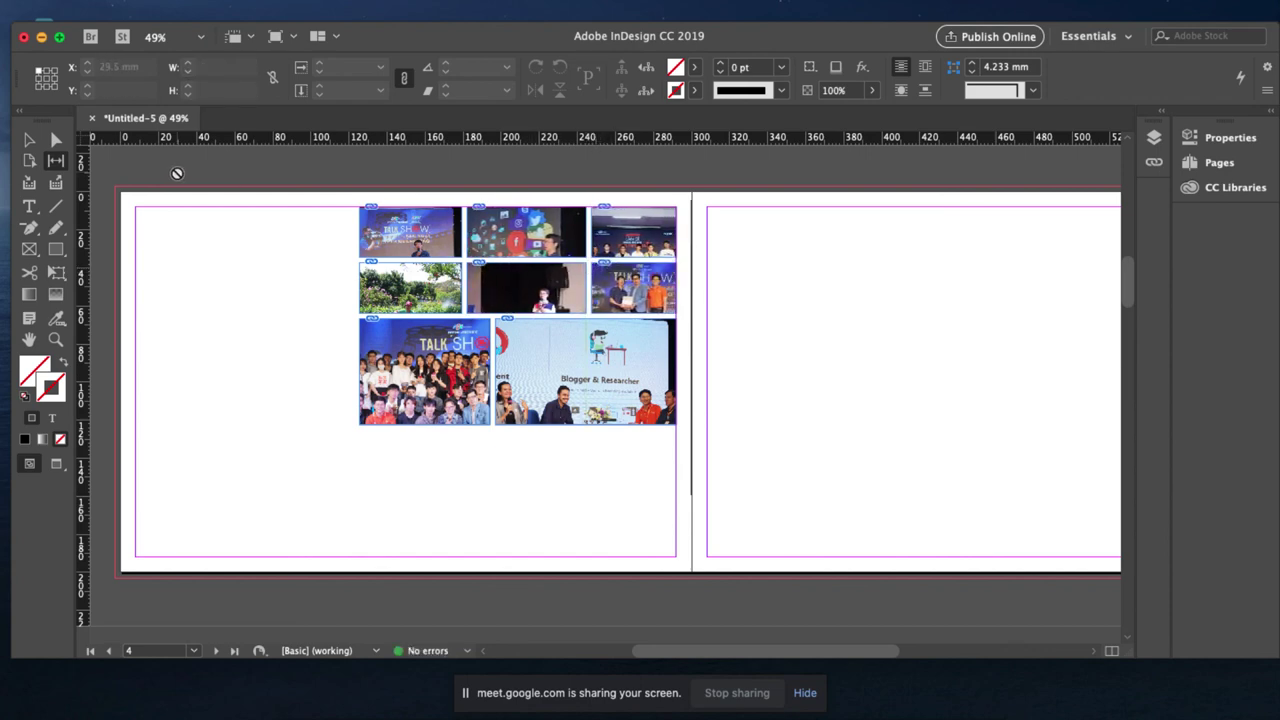
{"action": "left_click", "coordinate": [30, 144]}
Switch to Finder to compare with the h2 sample spread, return to InDesign, and review the page 2–3 spread.
{"action": "key", "text": "super+Tab"}
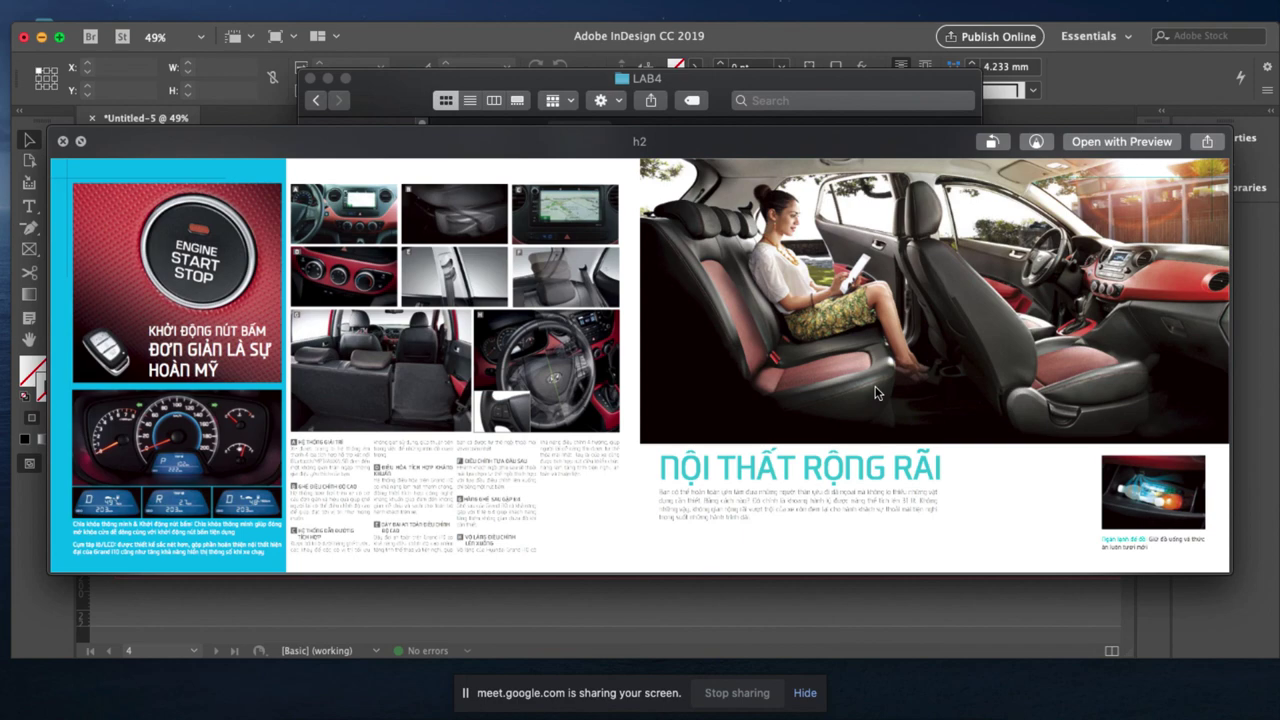
{"action": "key", "text": "super+Tab"}
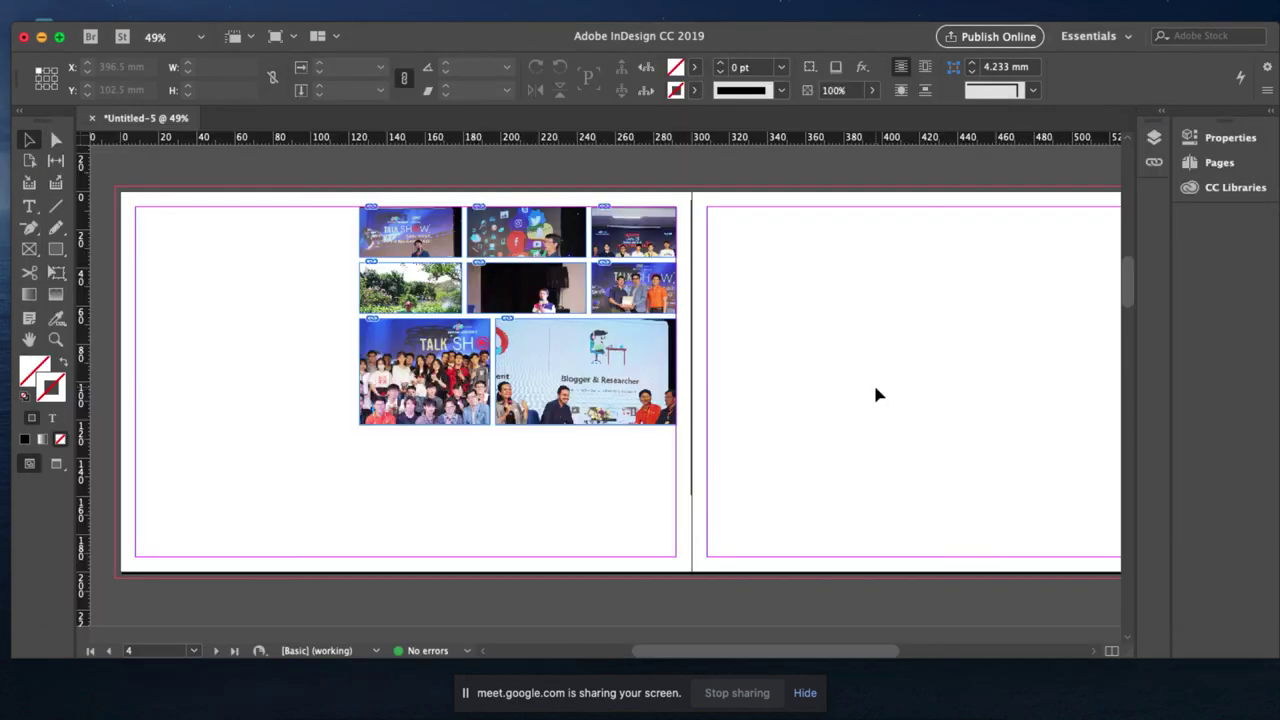
{"action": "scroll", "coordinate": [640, 460], "scroll_direction": "up", "scroll_amount": 10}
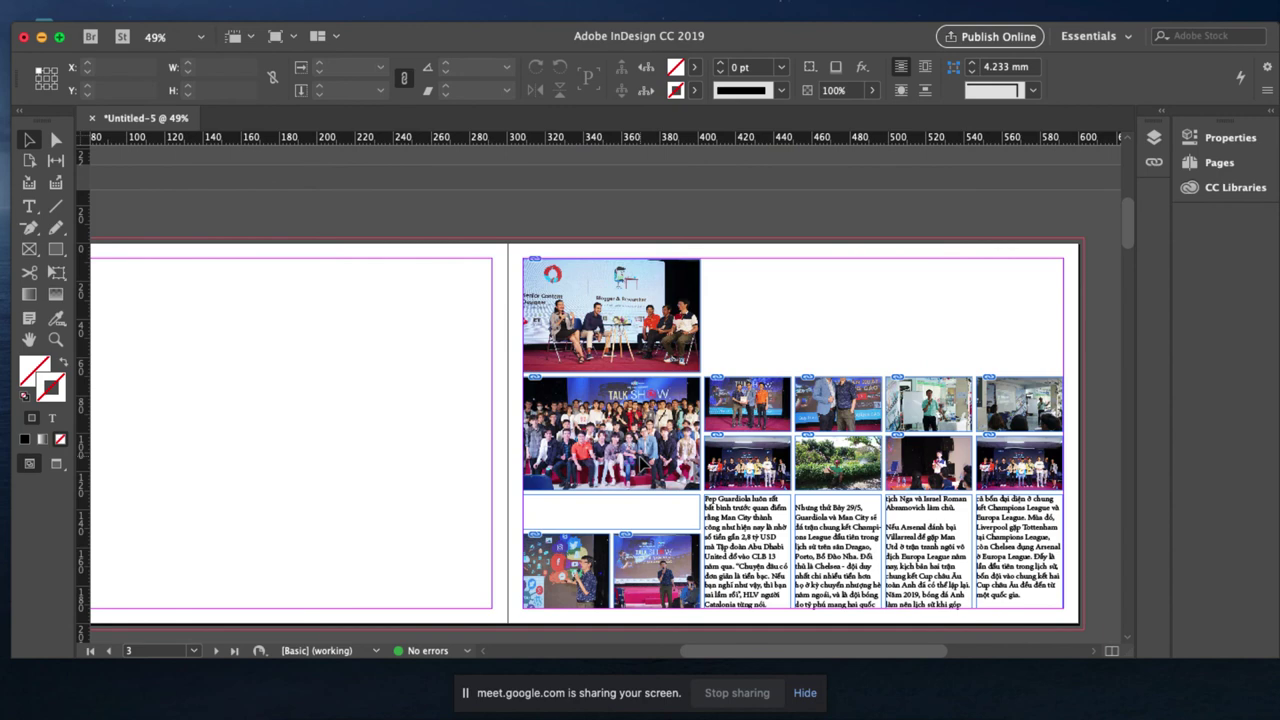
{"action": "scroll", "coordinate": [639, 456], "scroll_direction": "down", "scroll_amount": 5}
{"action": "scroll", "coordinate": [639, 456], "scroll_direction": "left", "scroll_amount": 5}
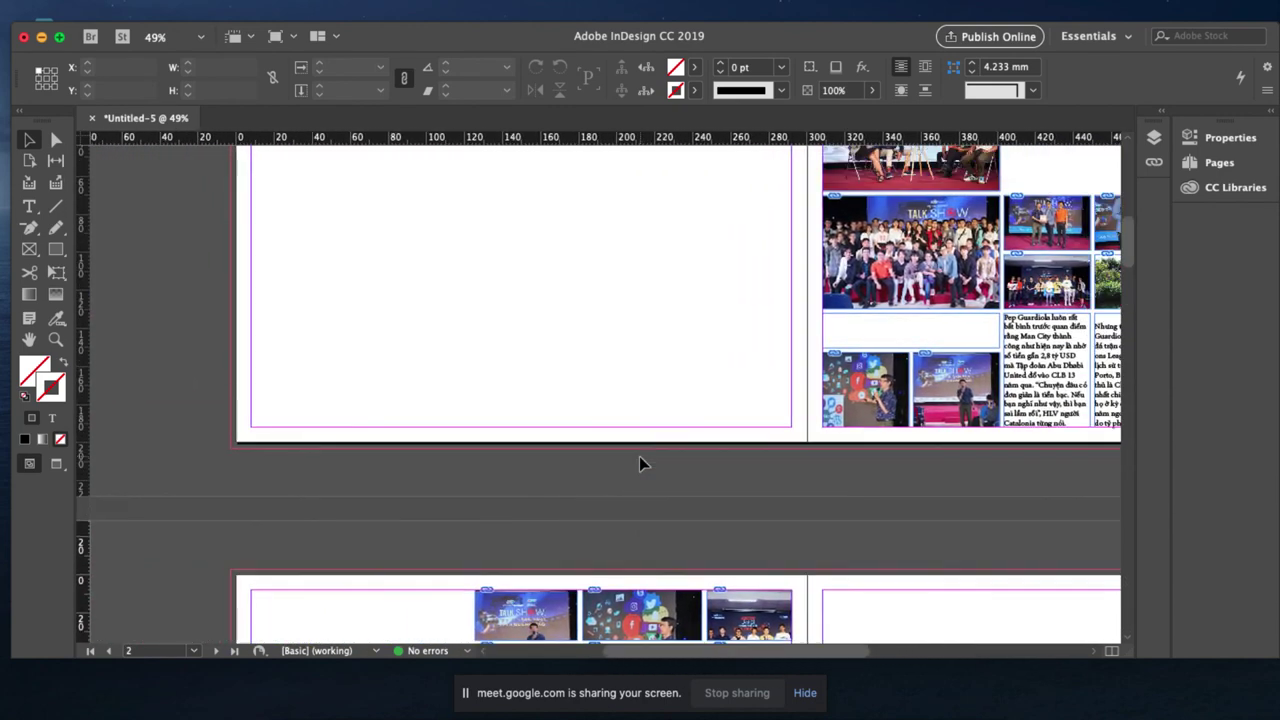
{"action": "scroll", "coordinate": [639, 456], "scroll_direction": "up", "scroll_amount": 5}
{"action": "scroll", "coordinate": [639, 456], "scroll_direction": "right", "scroll_amount": 5}
{"action": "scroll", "coordinate": [641, 460], "scroll_direction": "down", "scroll_amount": 2}
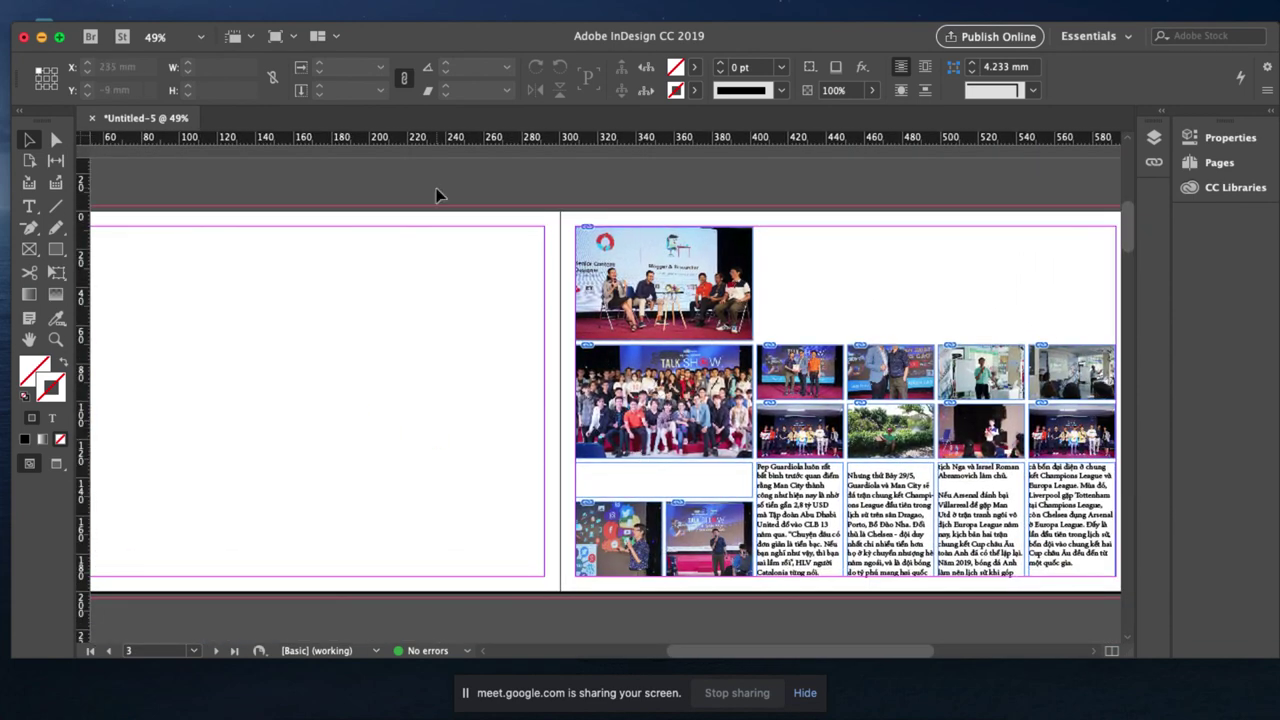
Show the page 2–3 spread in Presentation mode, compare it with the h2 sample in Finder, and advance to the page 4 spread.
{"action": "left_click", "coordinate": [430, 0]}
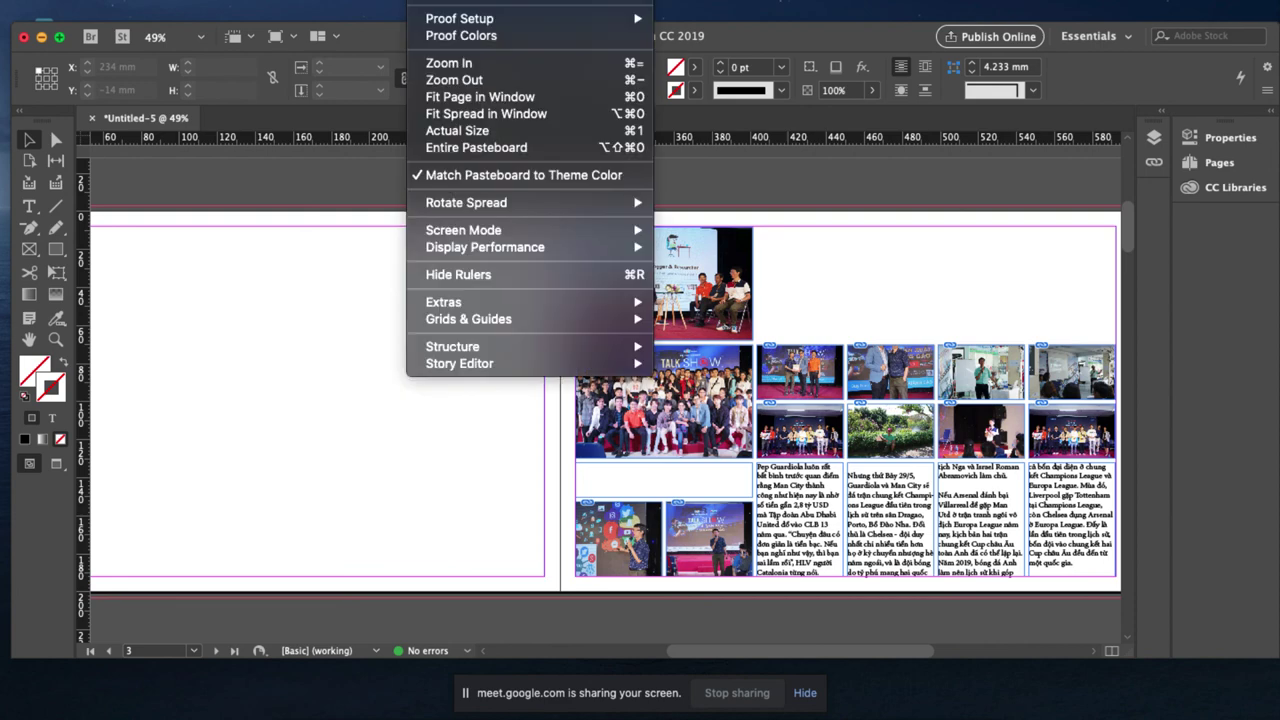
{"action": "mouse_move", "coordinate": [585, 229]}
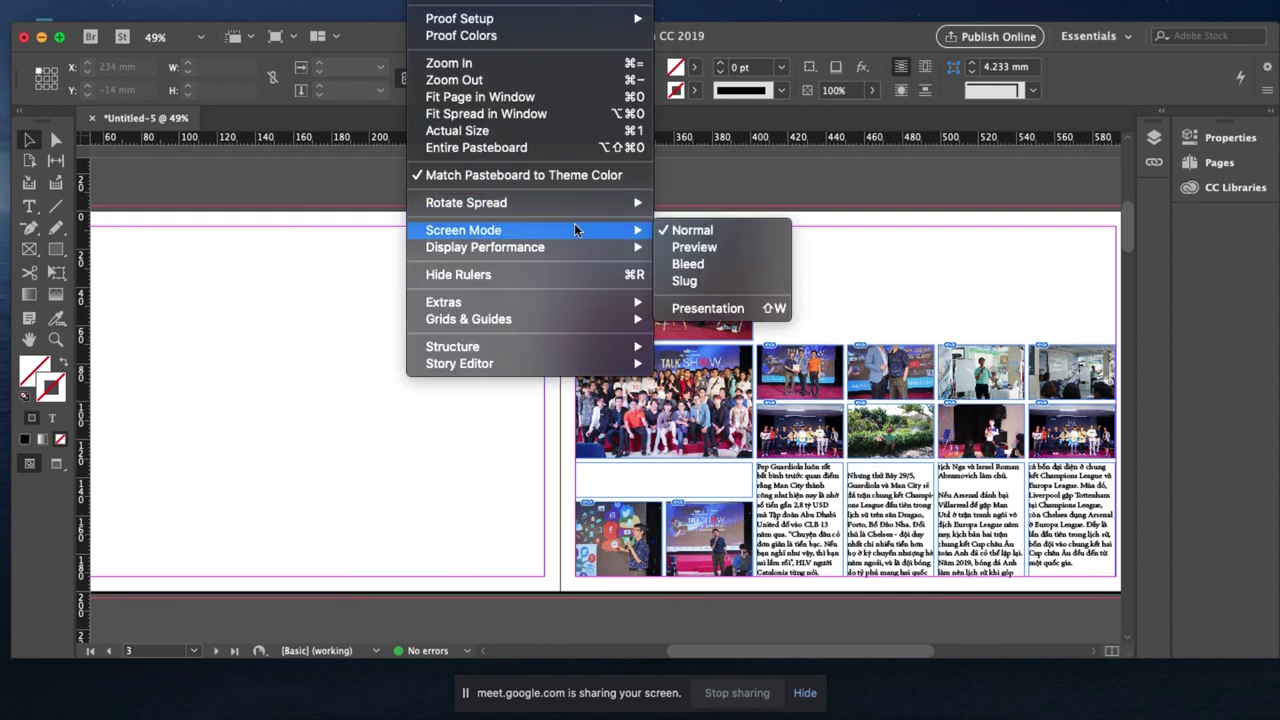
{"action": "left_click", "coordinate": [757, 308]}
{"action": "key", "text": "super+Tab"}
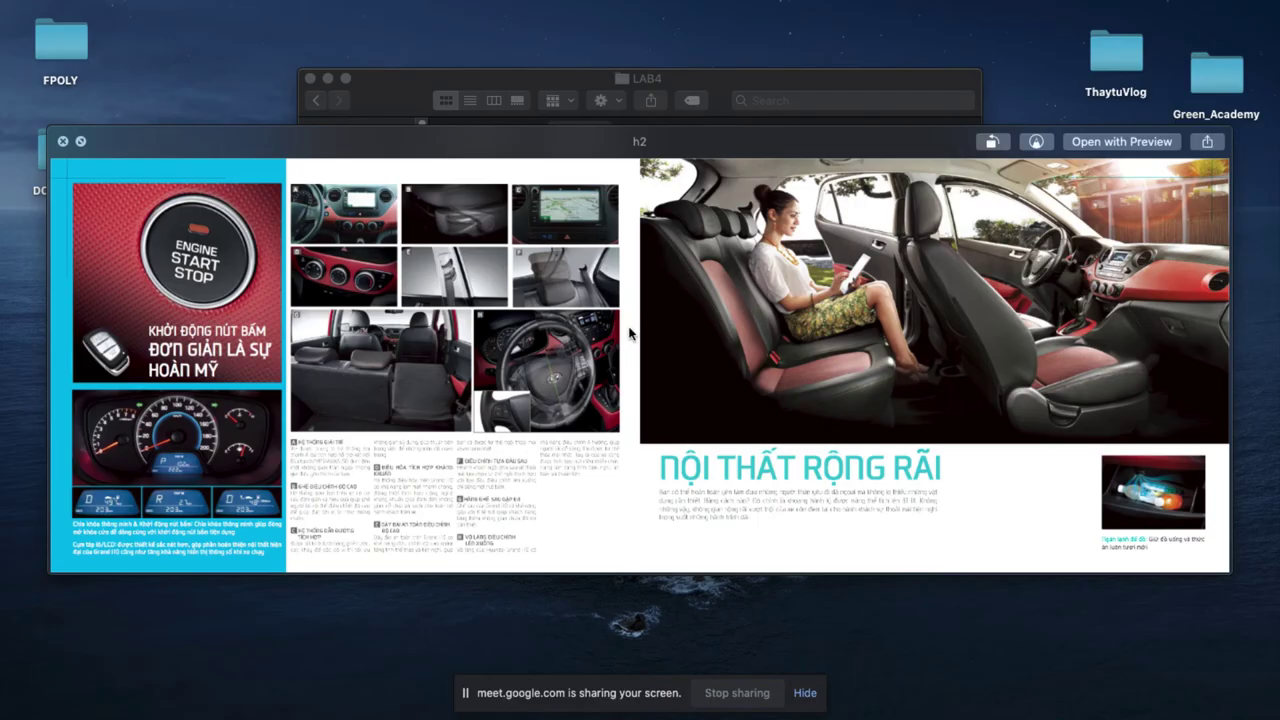
{"action": "key", "text": "super+Tab"}
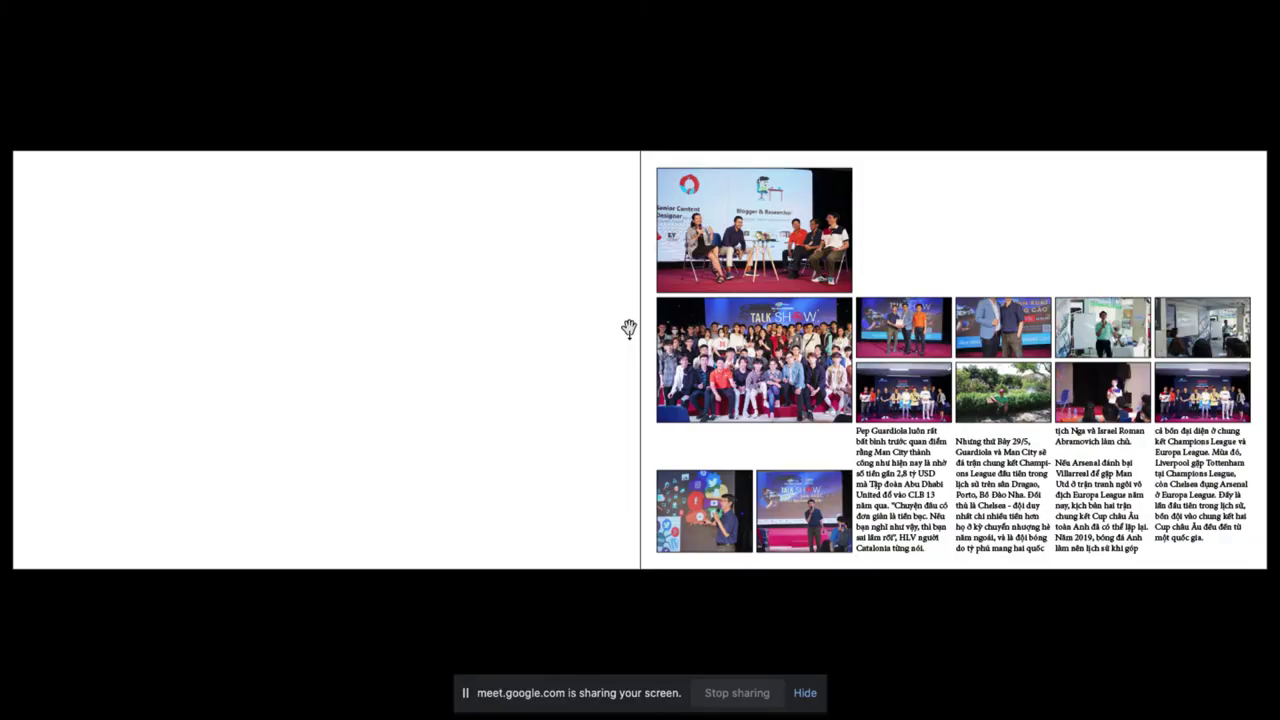
{"action": "key", "text": "Right"}
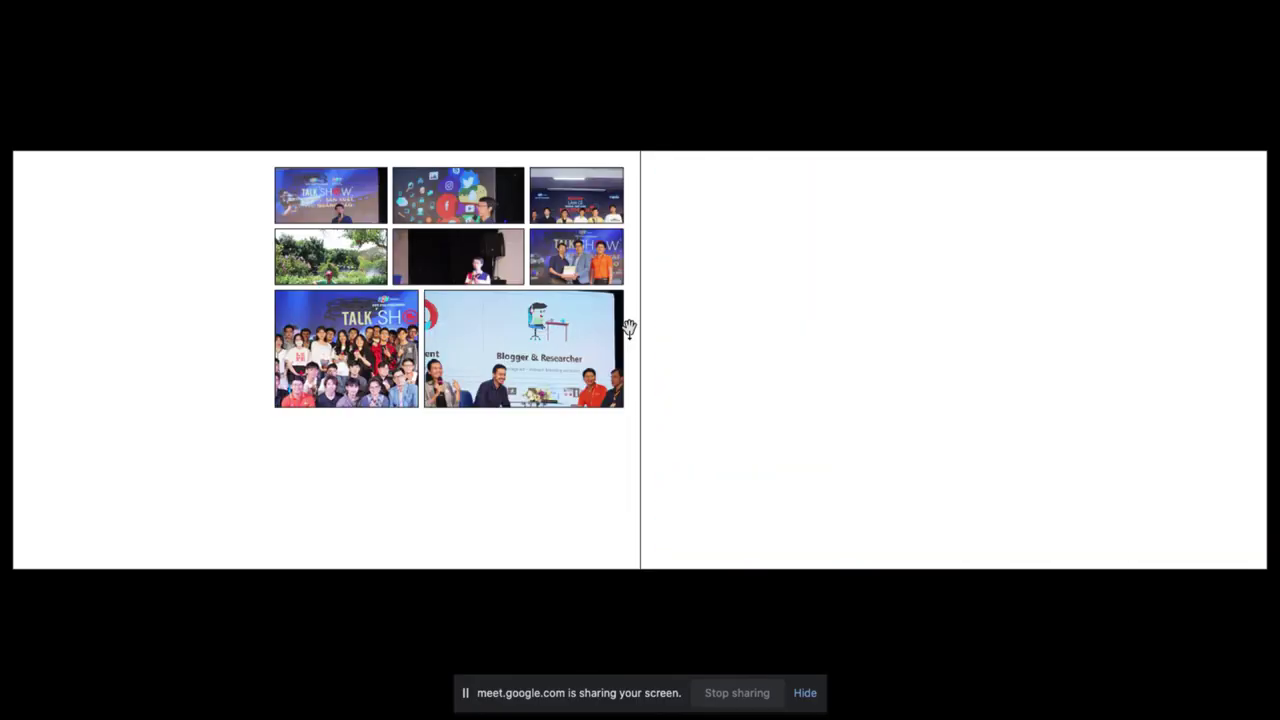
Show the page 2–3 spread again in Presentation mode and return to the normal document view.
{"action": "key", "text": "Right"}
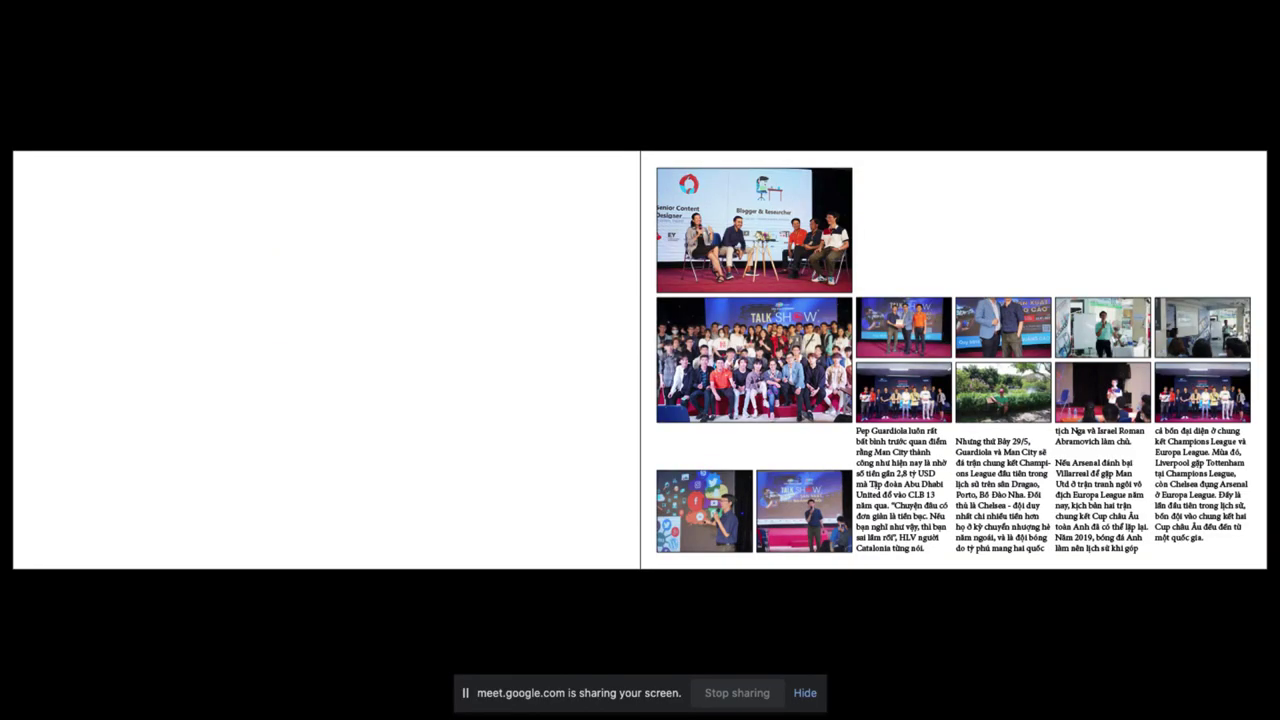
{"action": "key", "text": "Escape"}
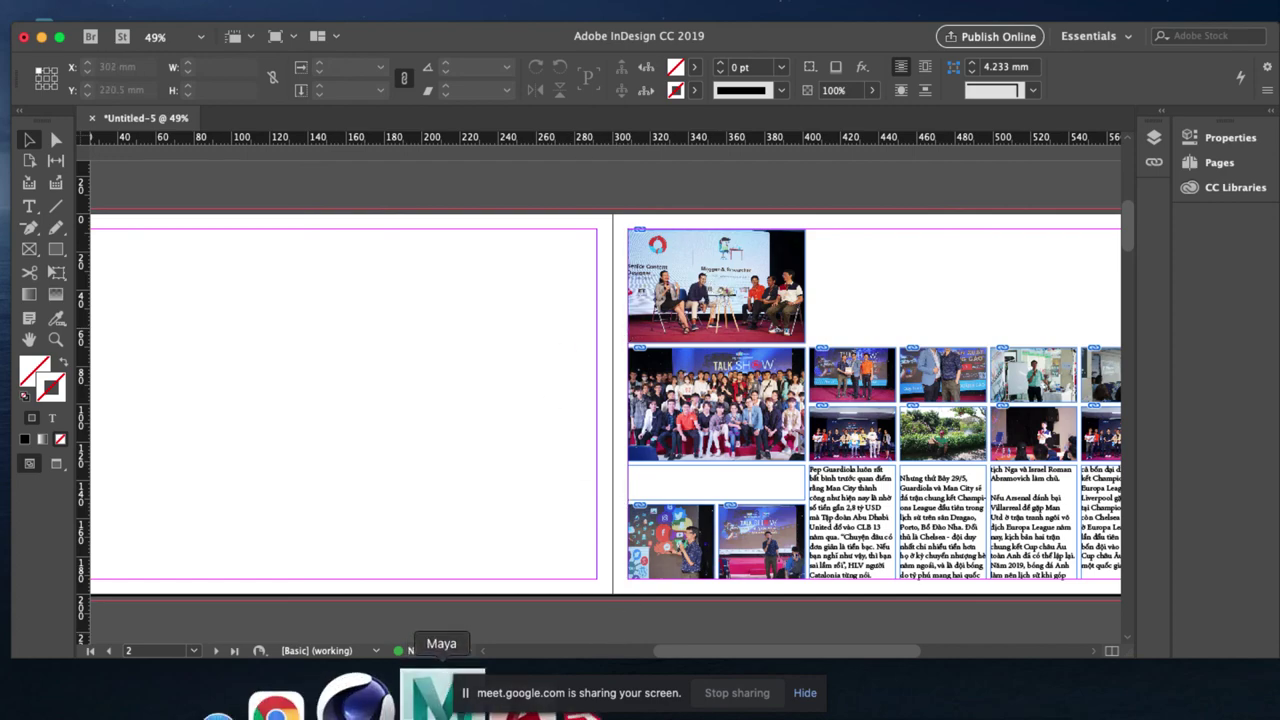
Switch to the Google Meet call in Chrome and stop presenting the screen.
{"action": "left_click", "coordinate": [343, 702]}
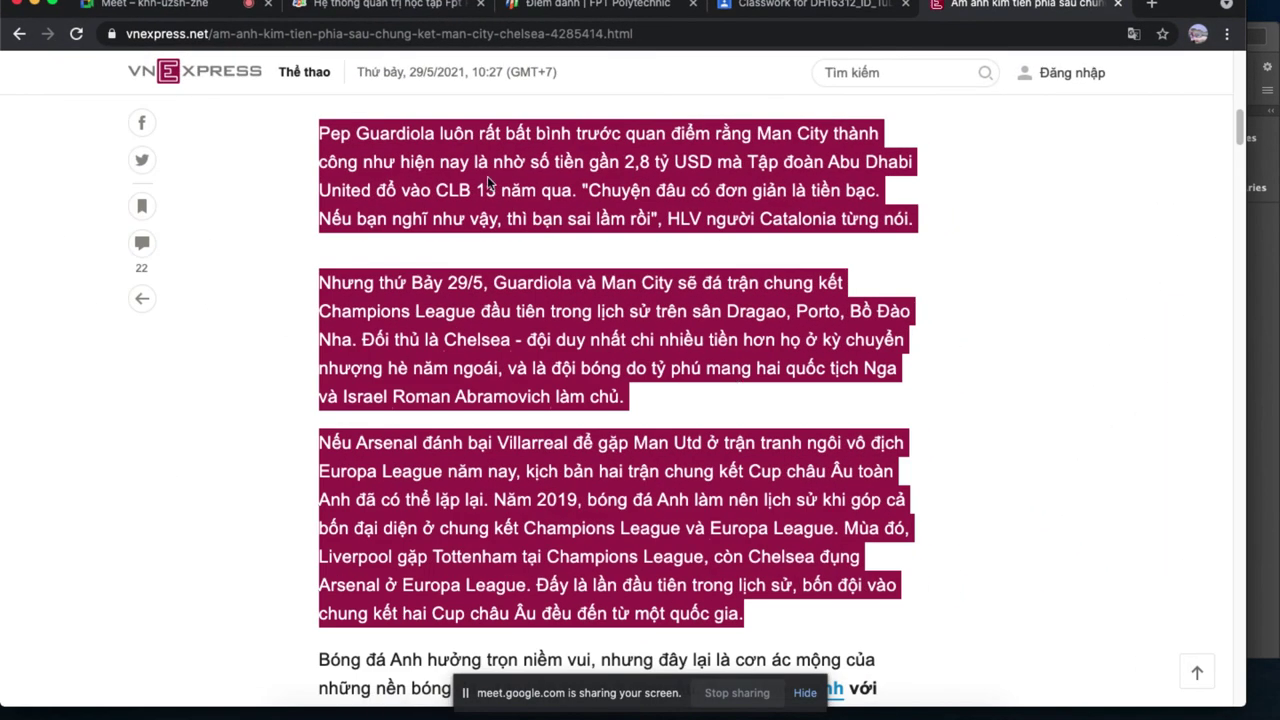
{"action": "left_click", "coordinate": [210, 8]}
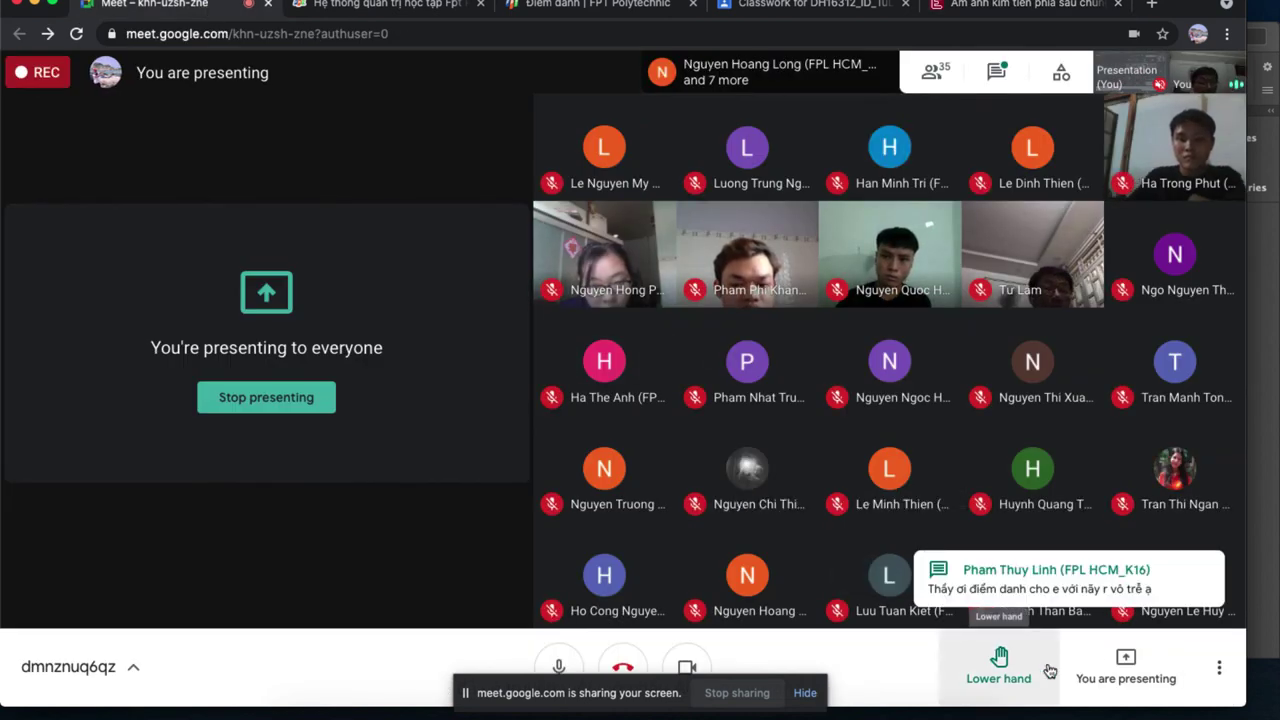
{"action": "left_click", "coordinate": [1115, 667]}
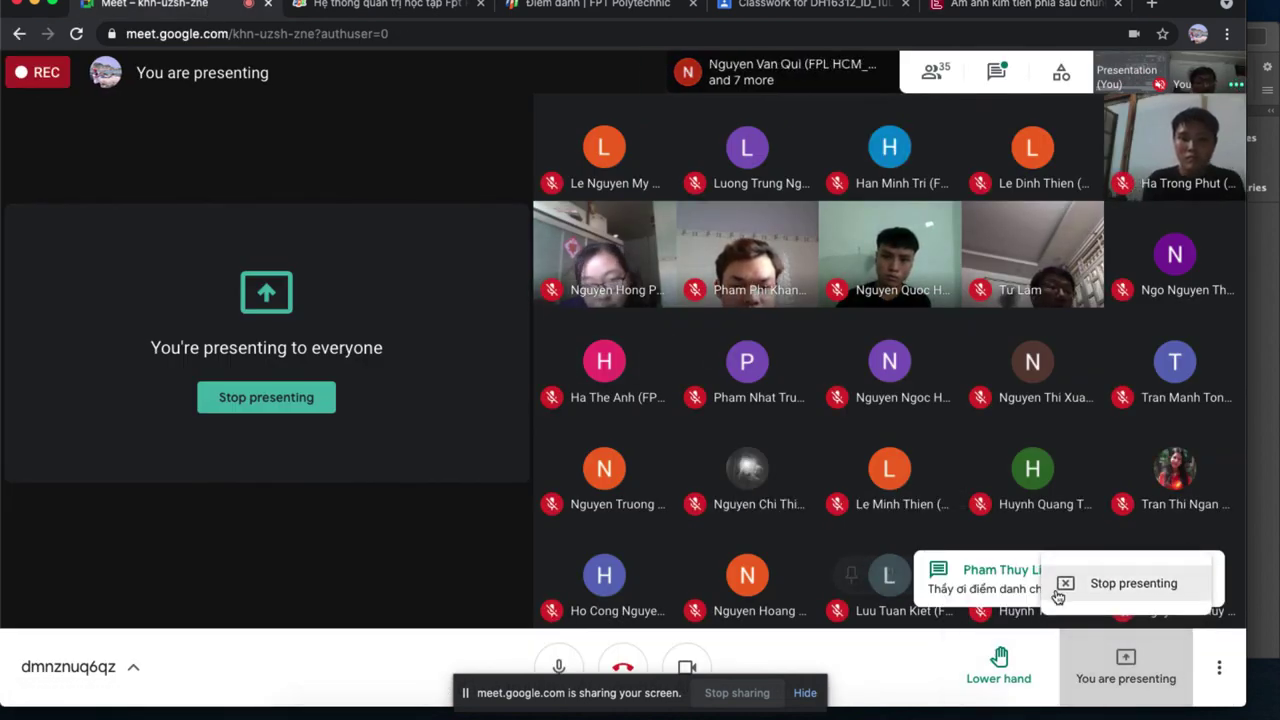
{"action": "left_click", "coordinate": [1100, 585]}
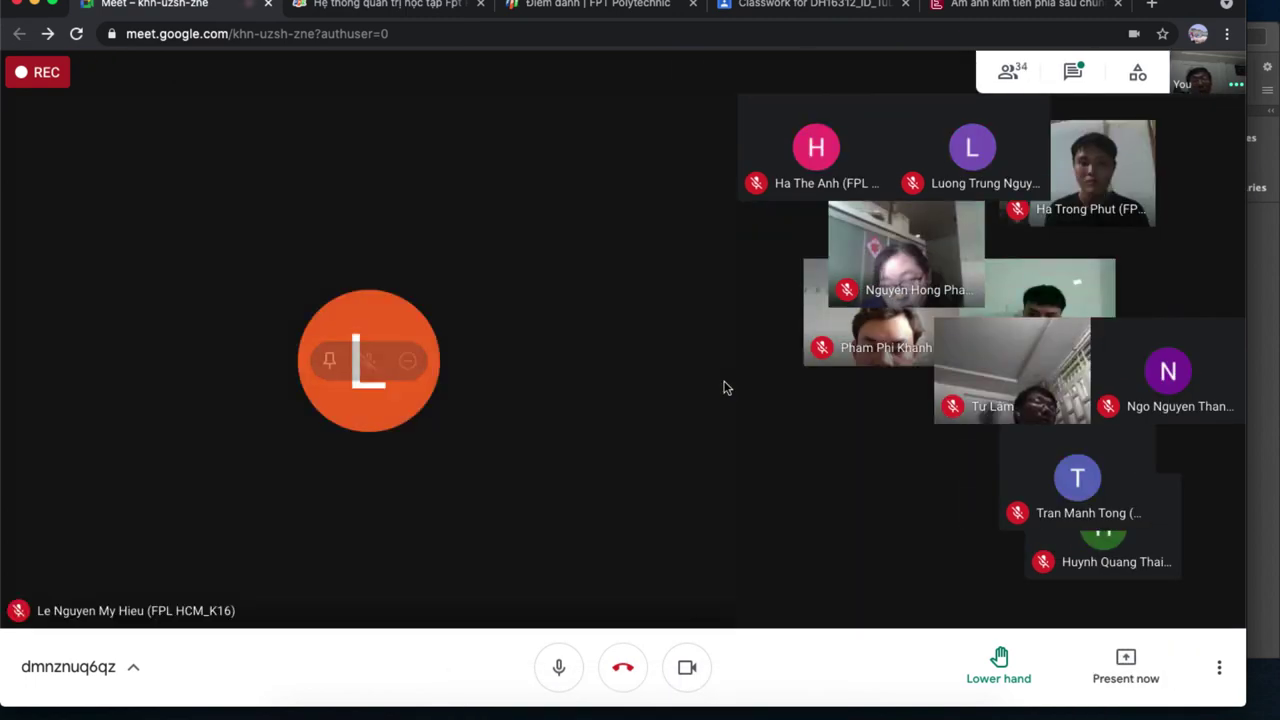